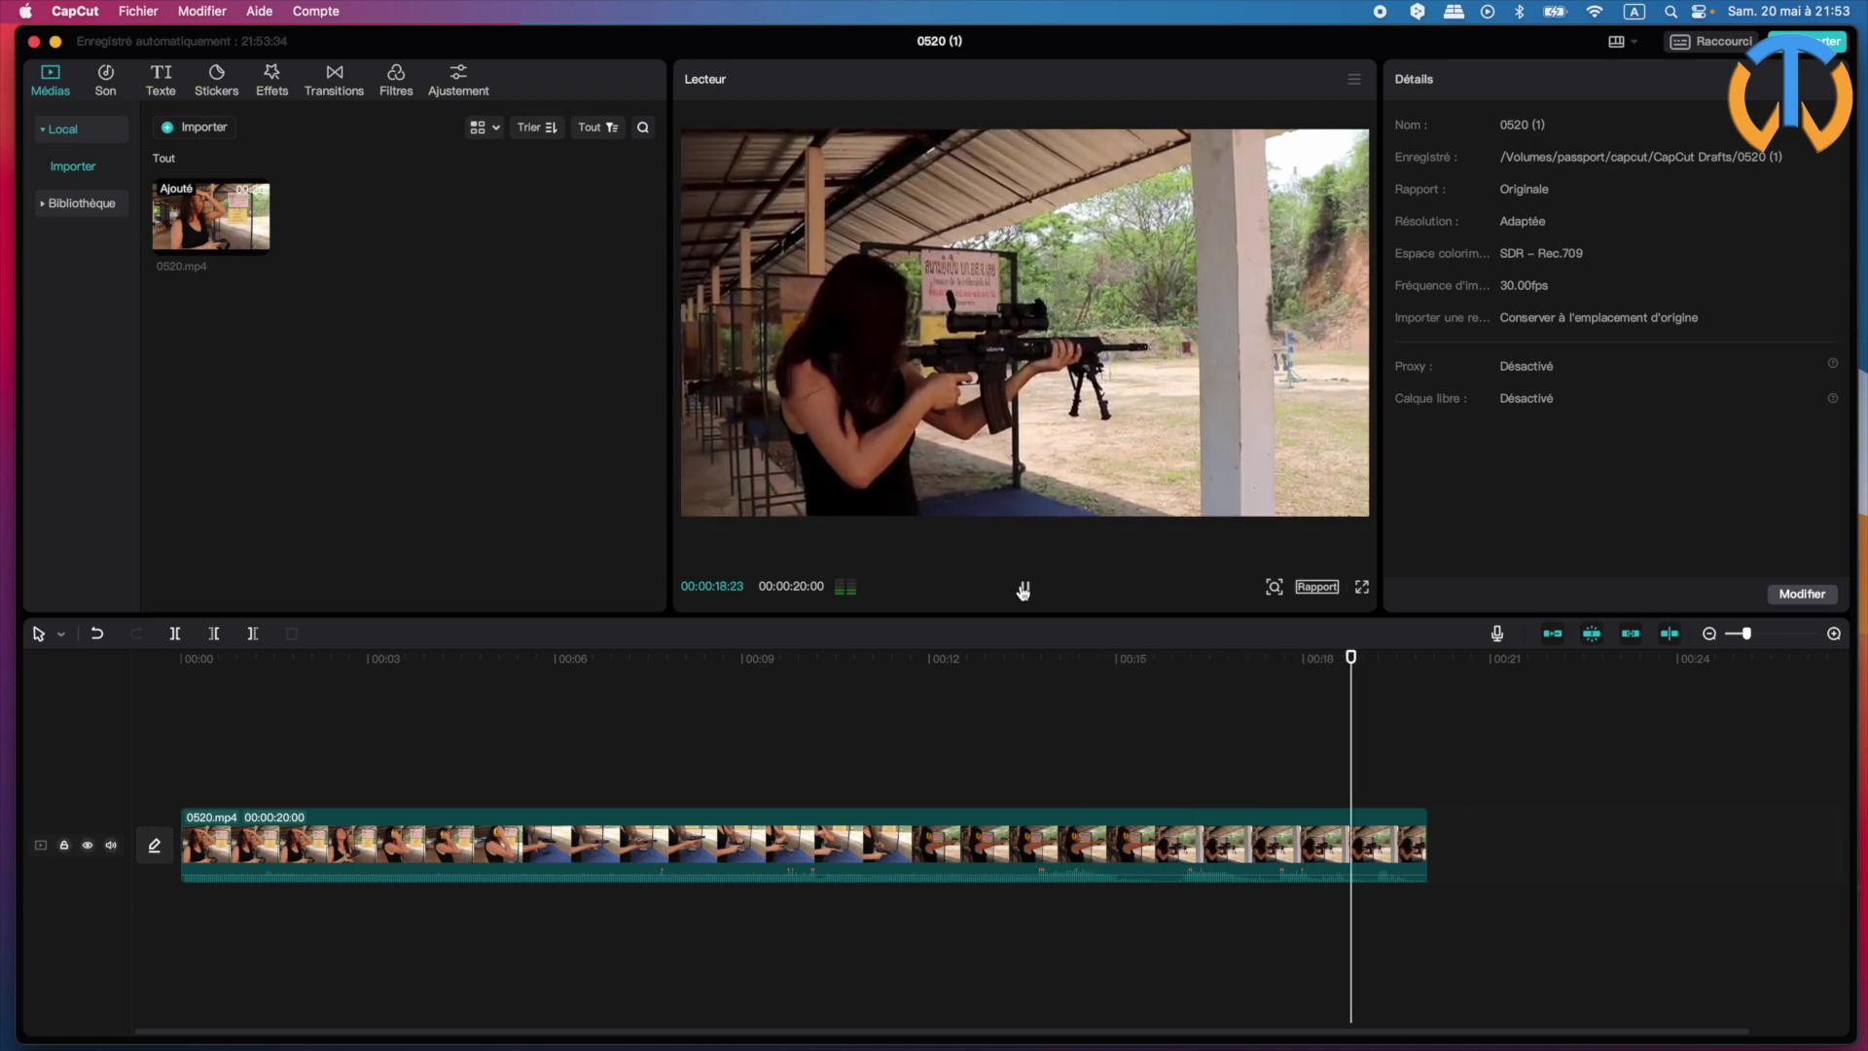
- Stop playback, return the playhead to the start of the timeline and show the Ouverture et fermeture video effects
click(1023, 588)
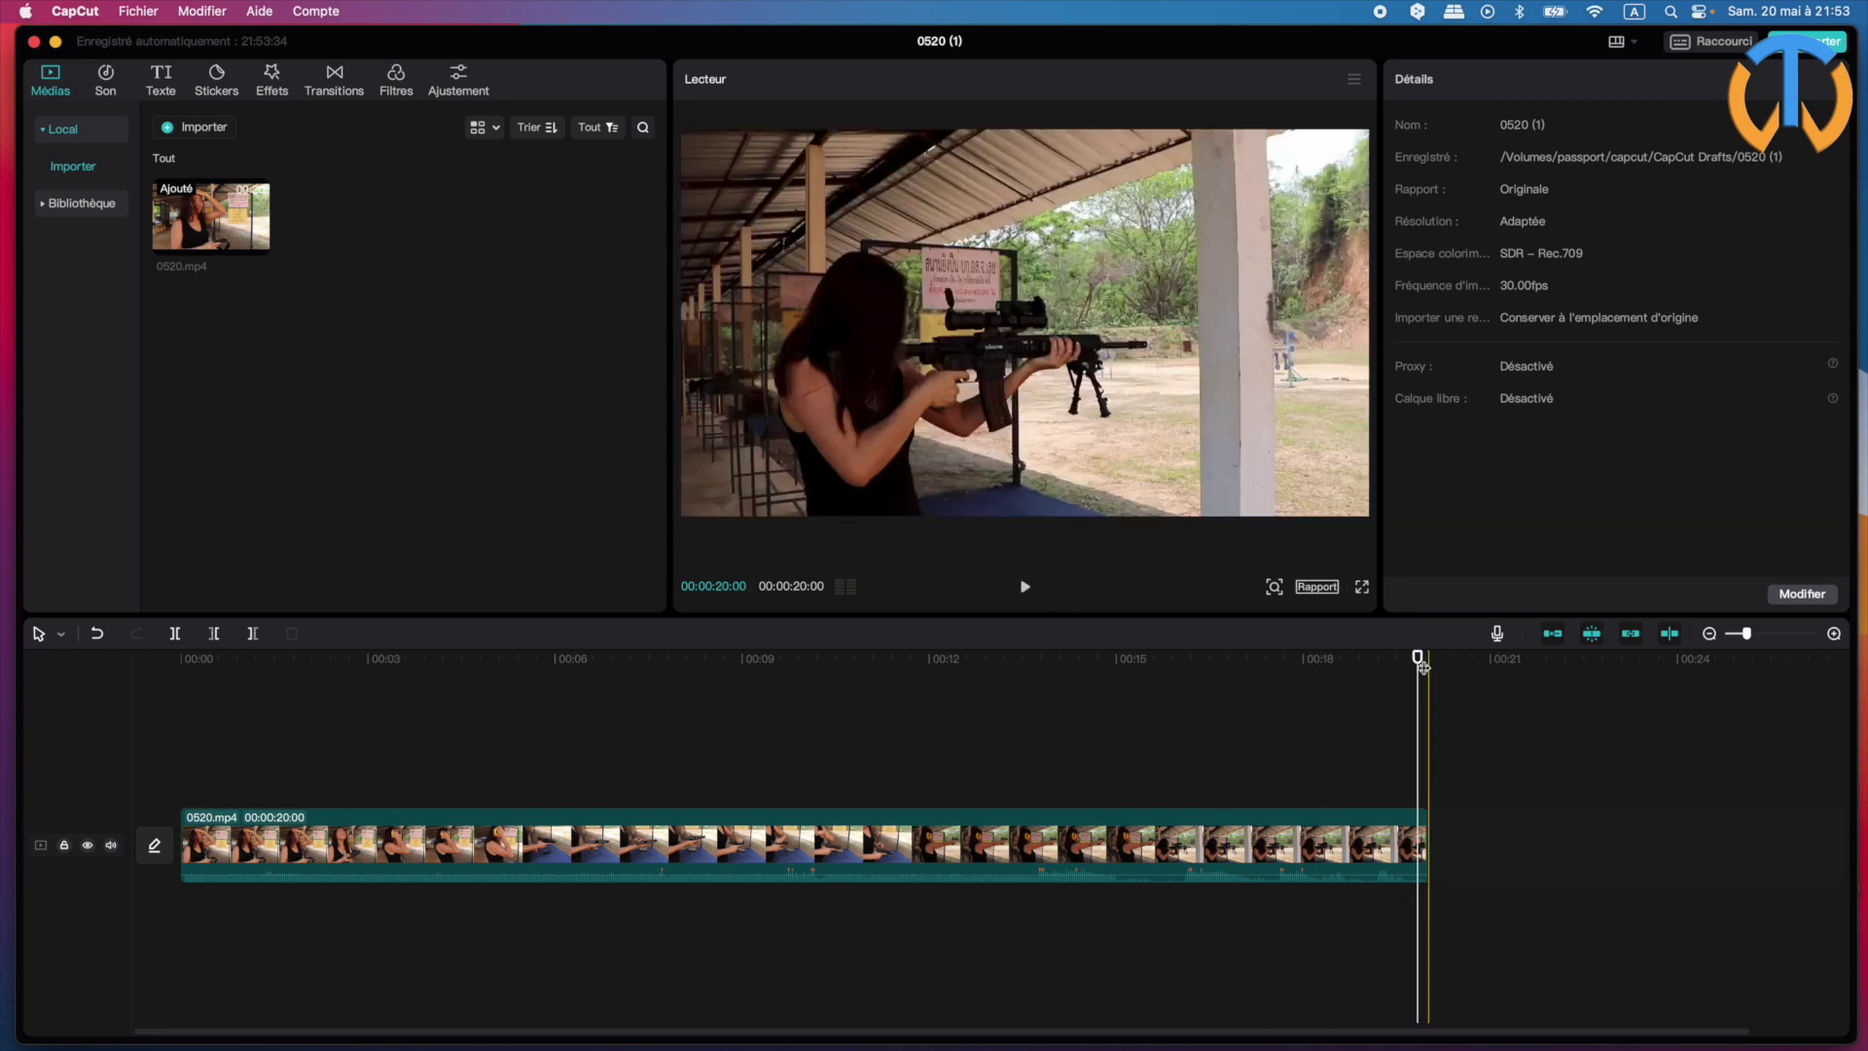
drag(1417, 664, 67, 709)
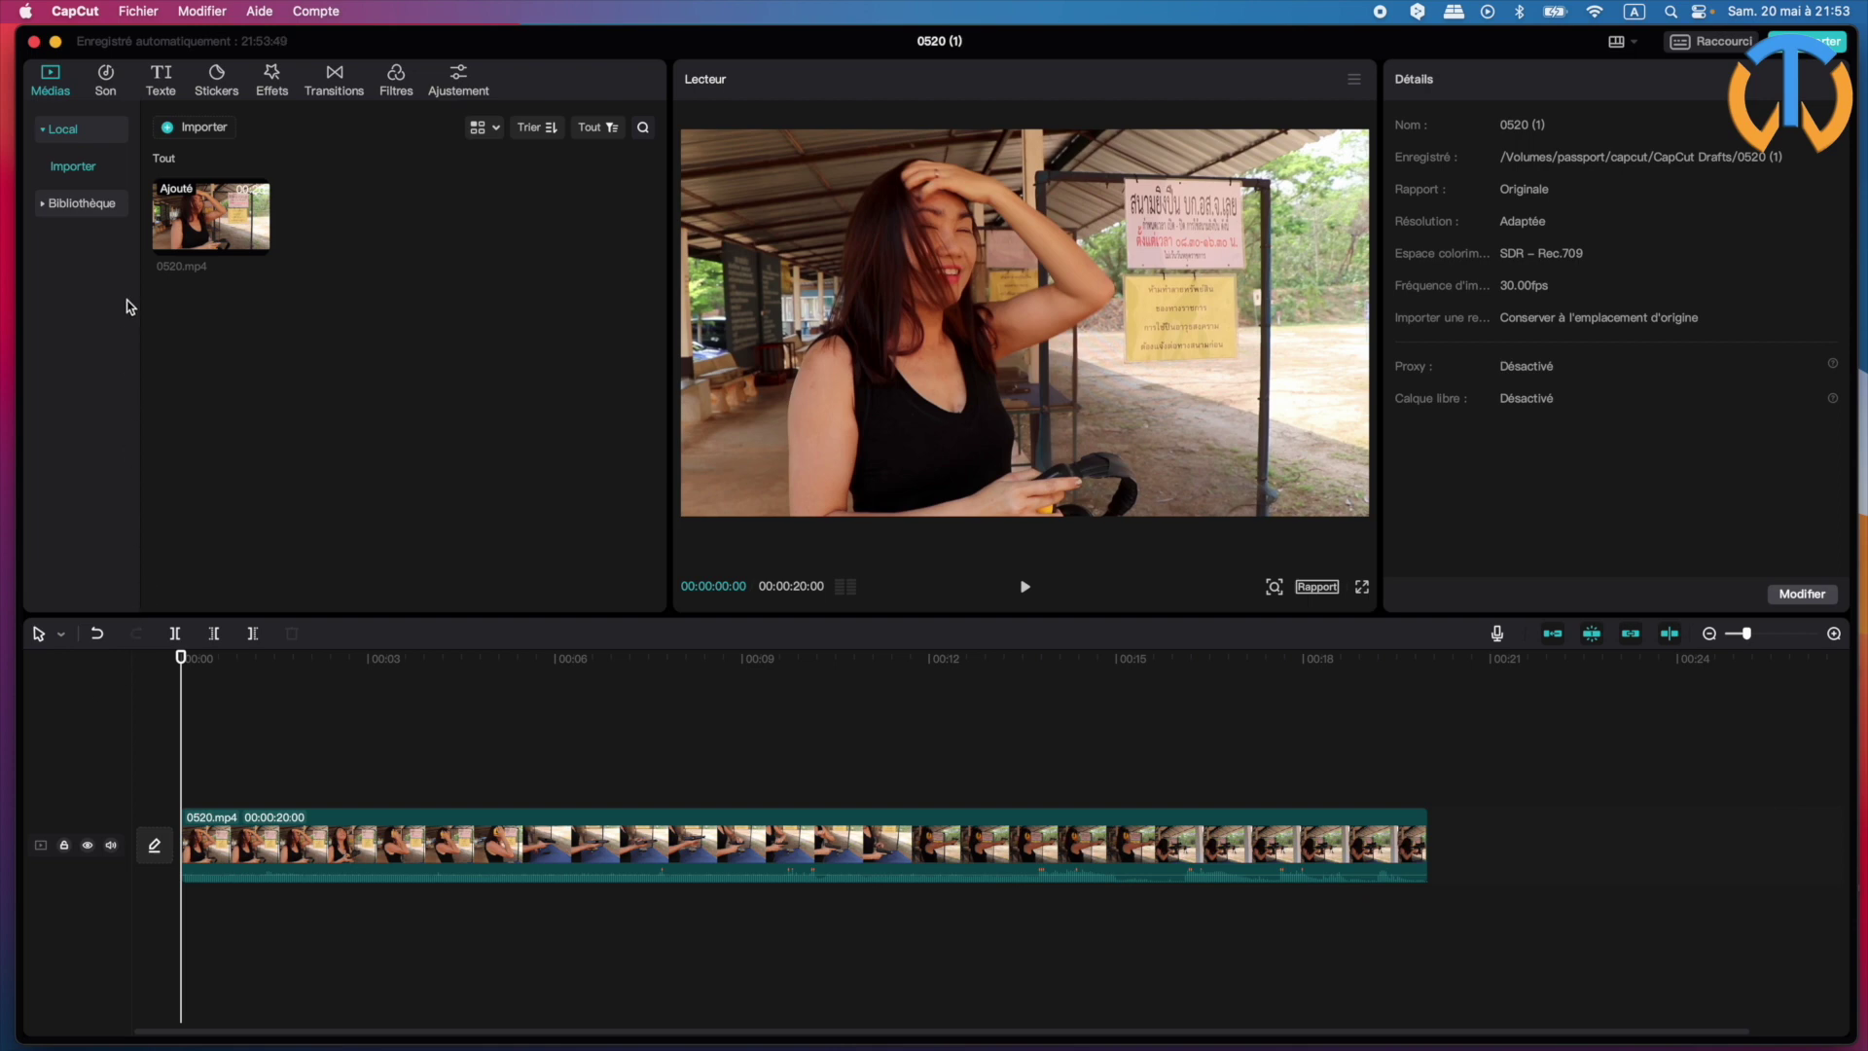
click(270, 80)
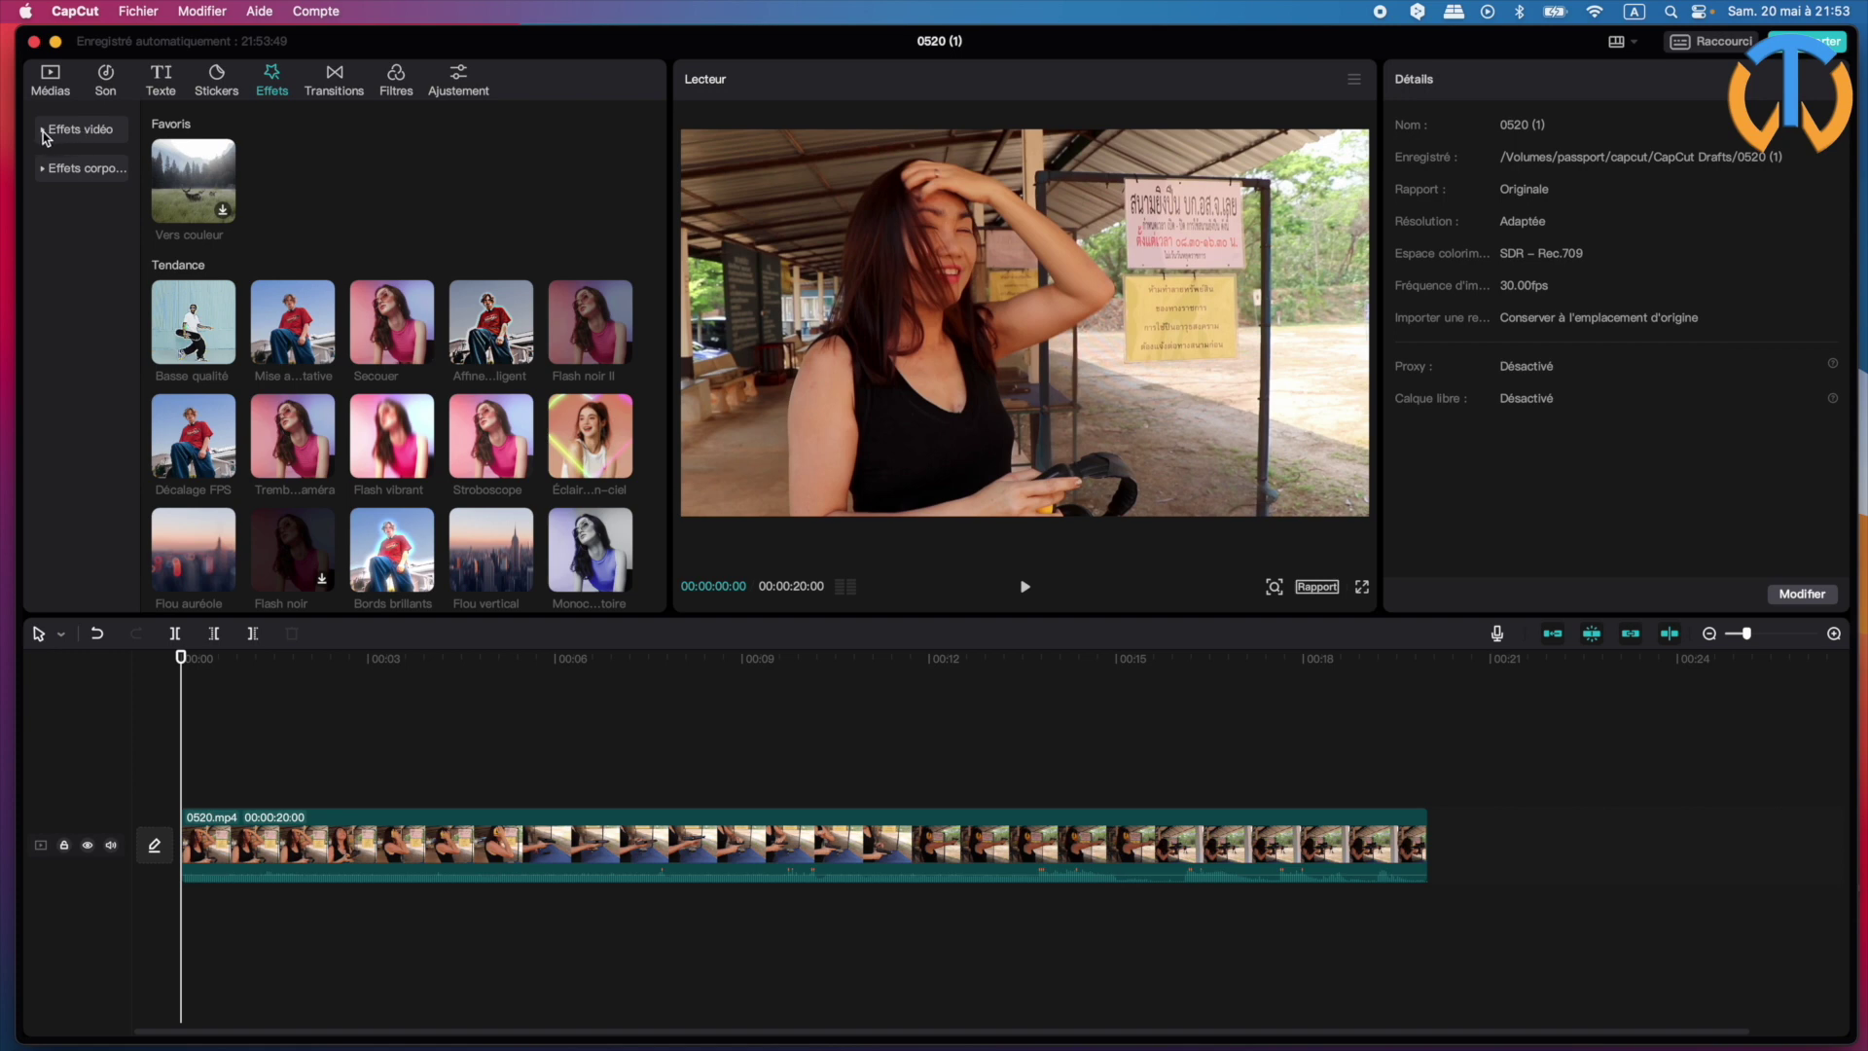
click(43, 131)
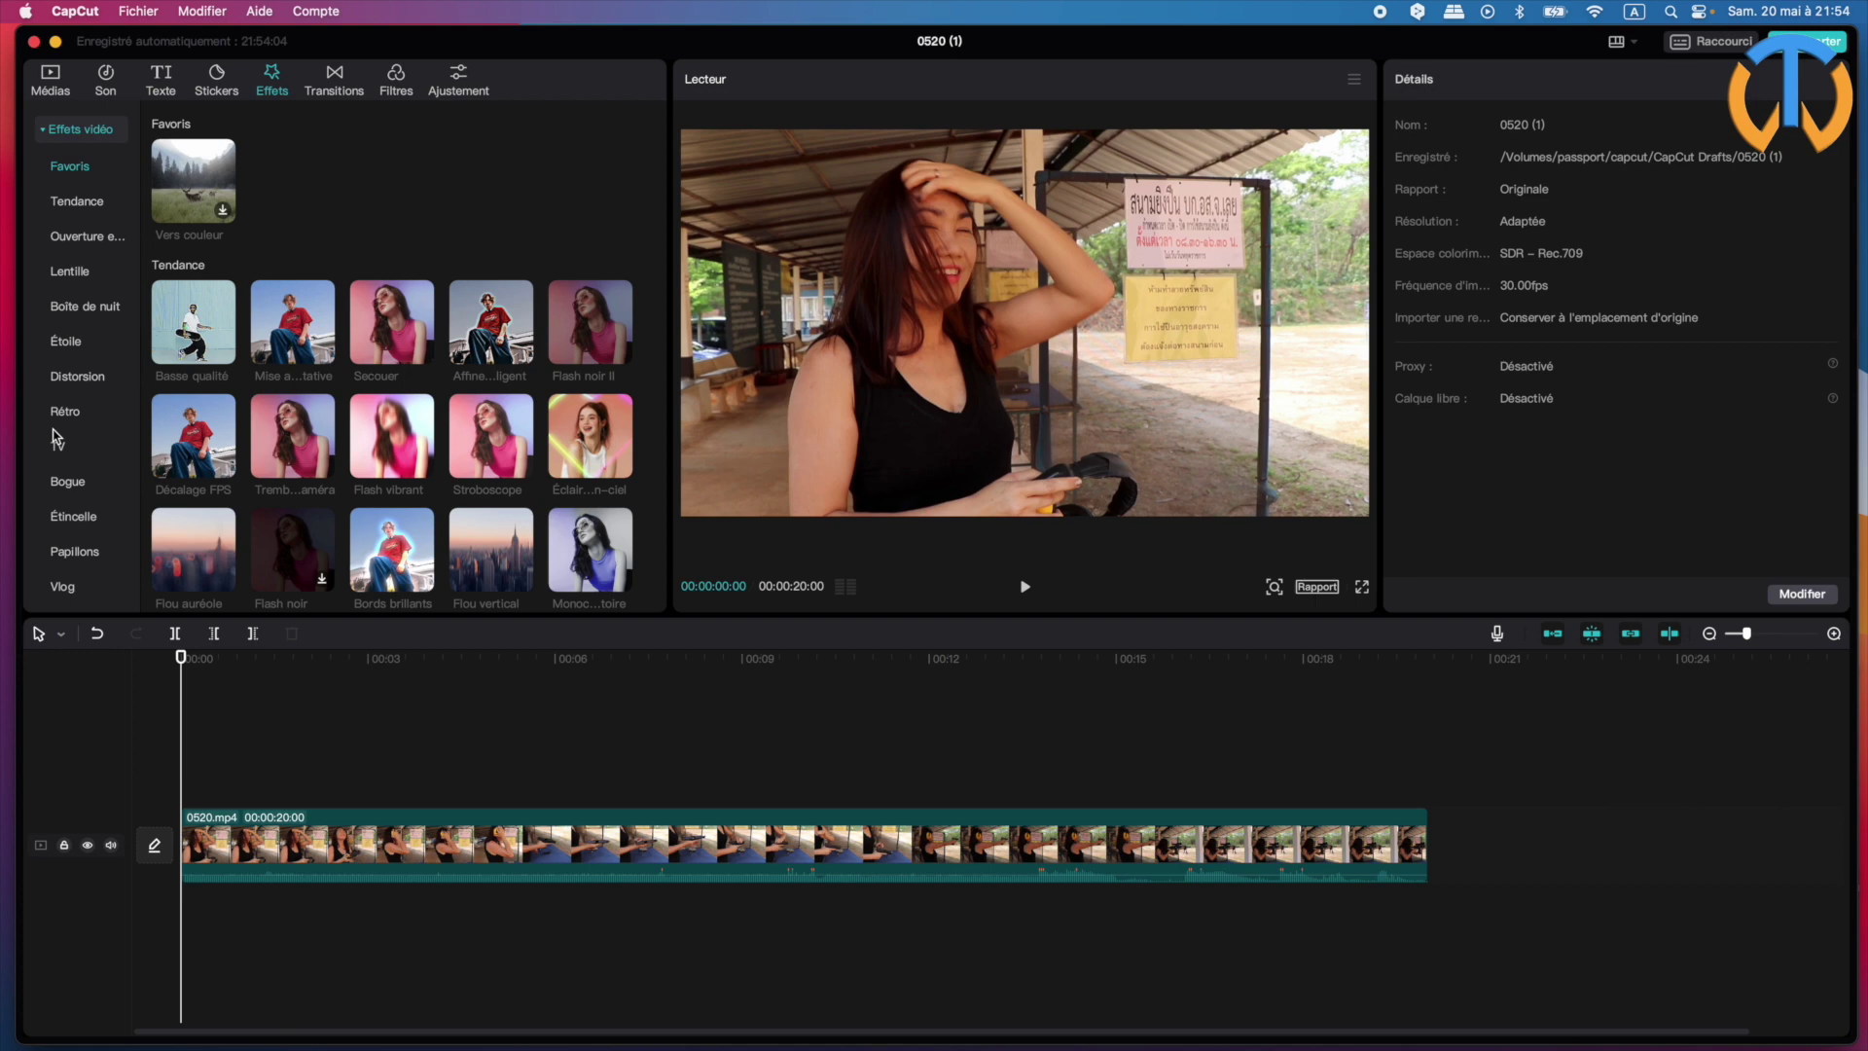
click(180, 313)
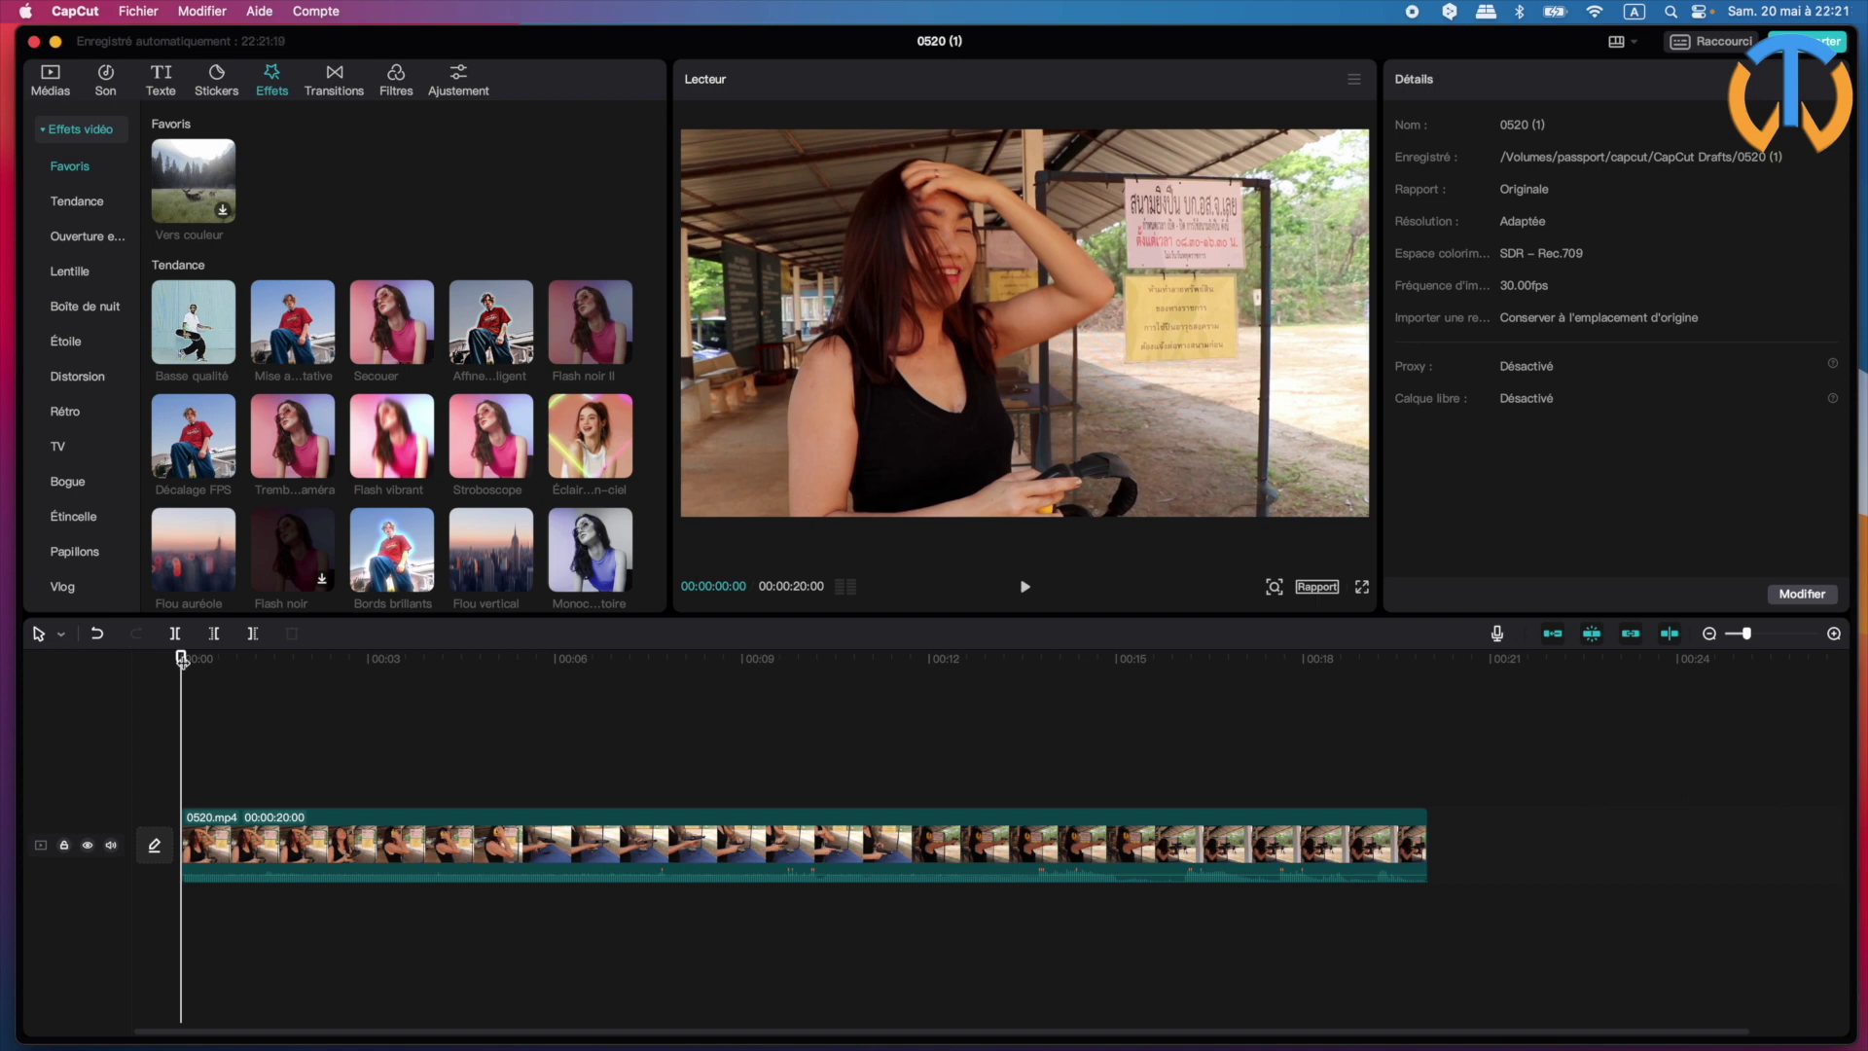
click(82, 237)
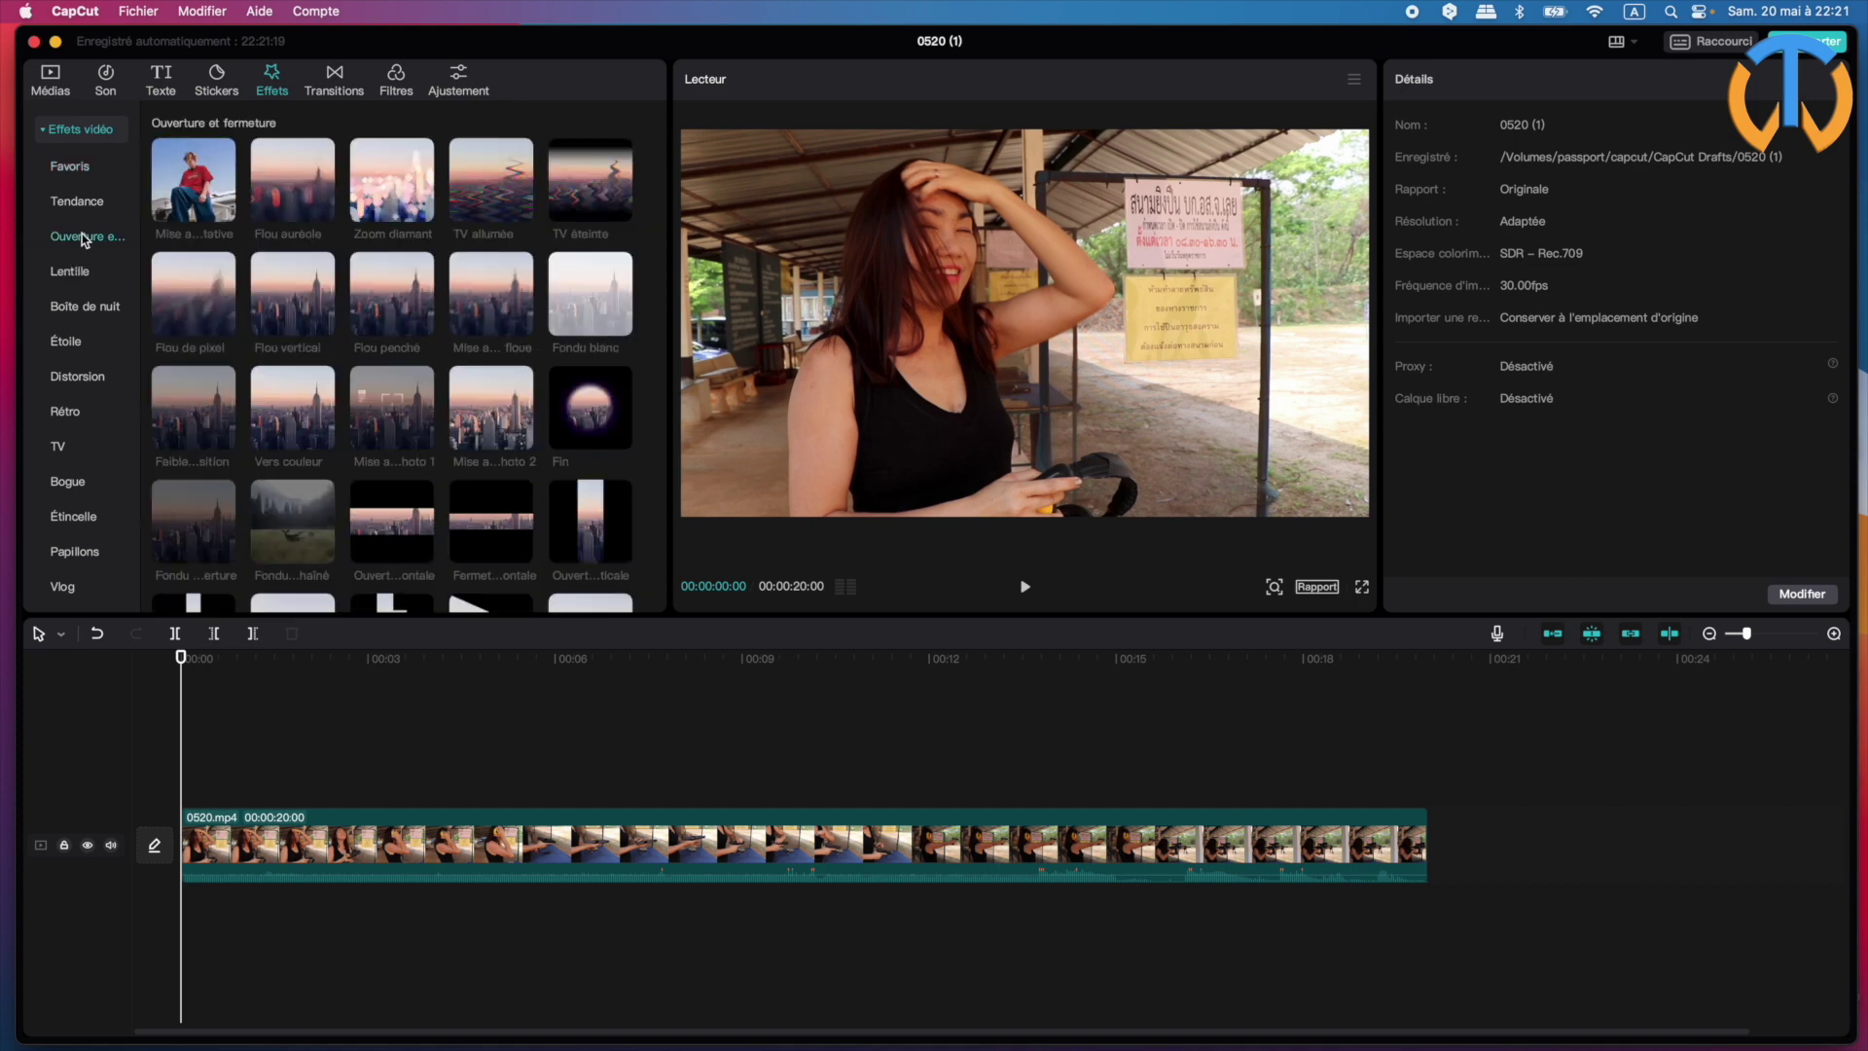
- Preview the TV éteinte and Flou vertical effects, and add the Vers couleur effect at the start of the timeline
click(590, 180)
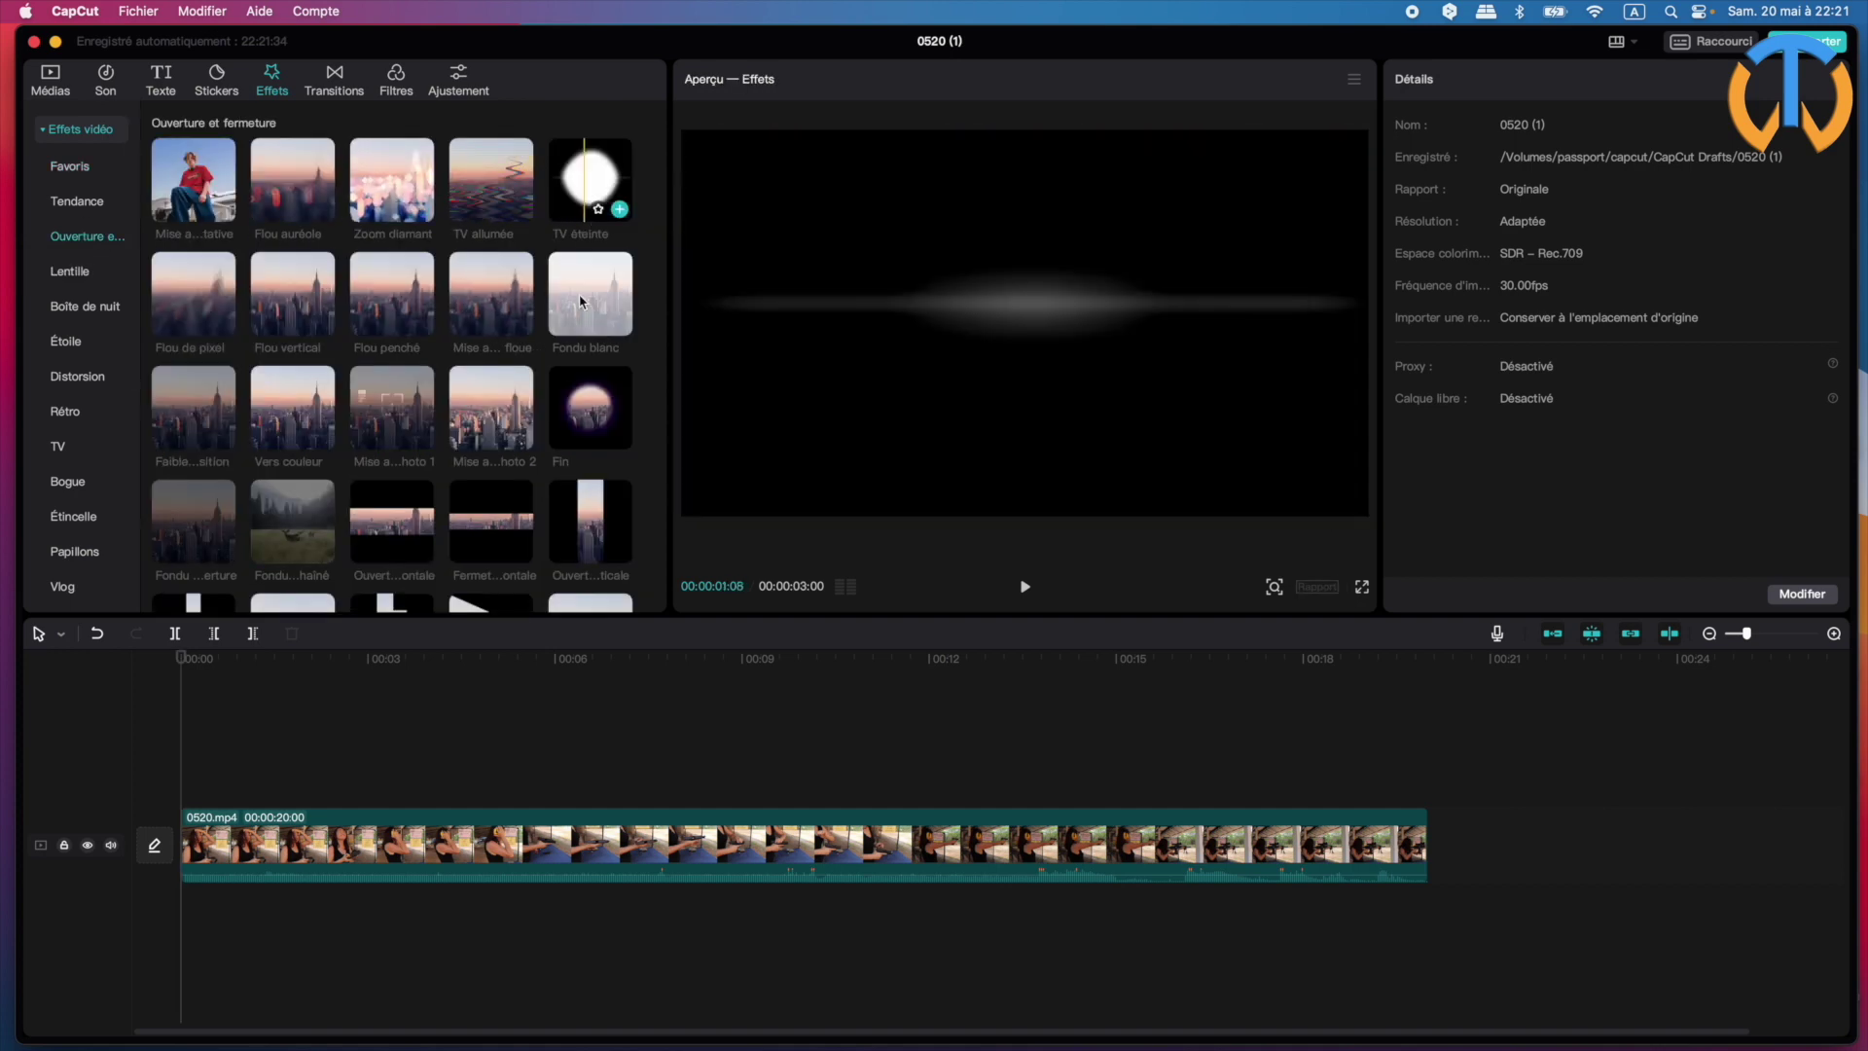
click(265, 329)
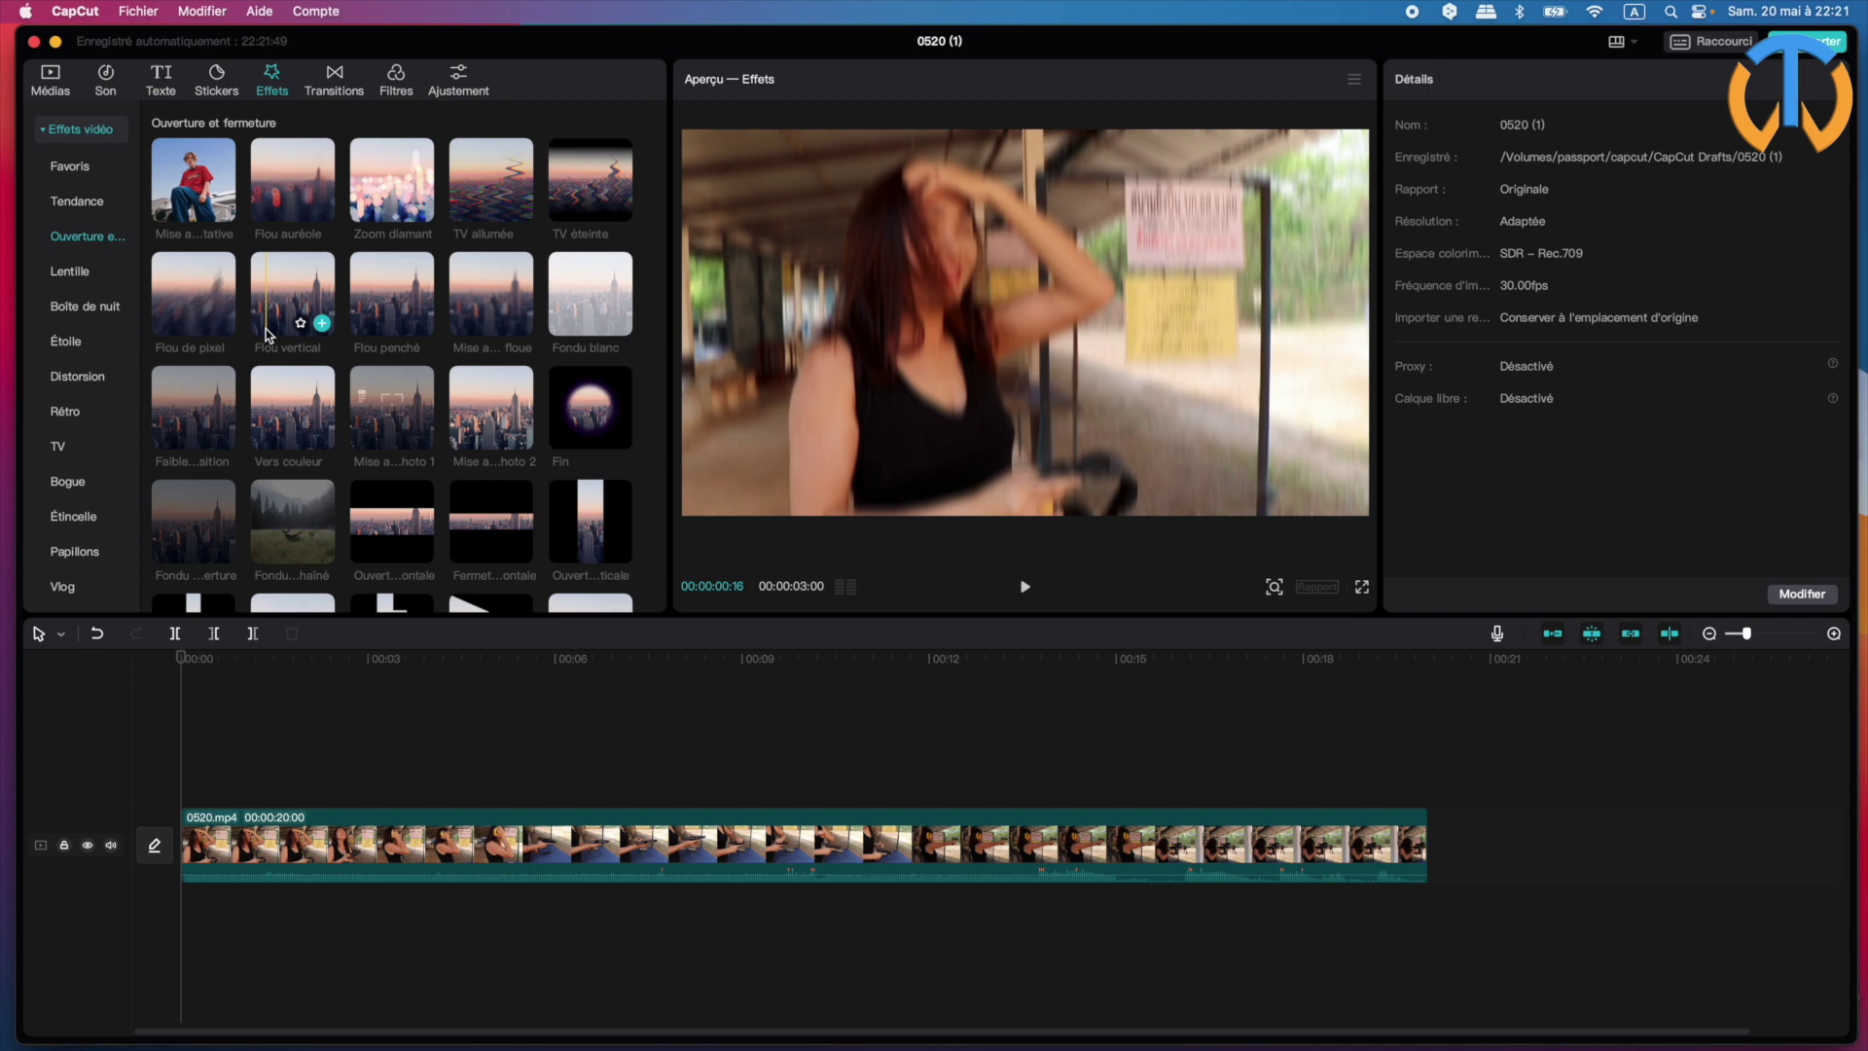
click(279, 404)
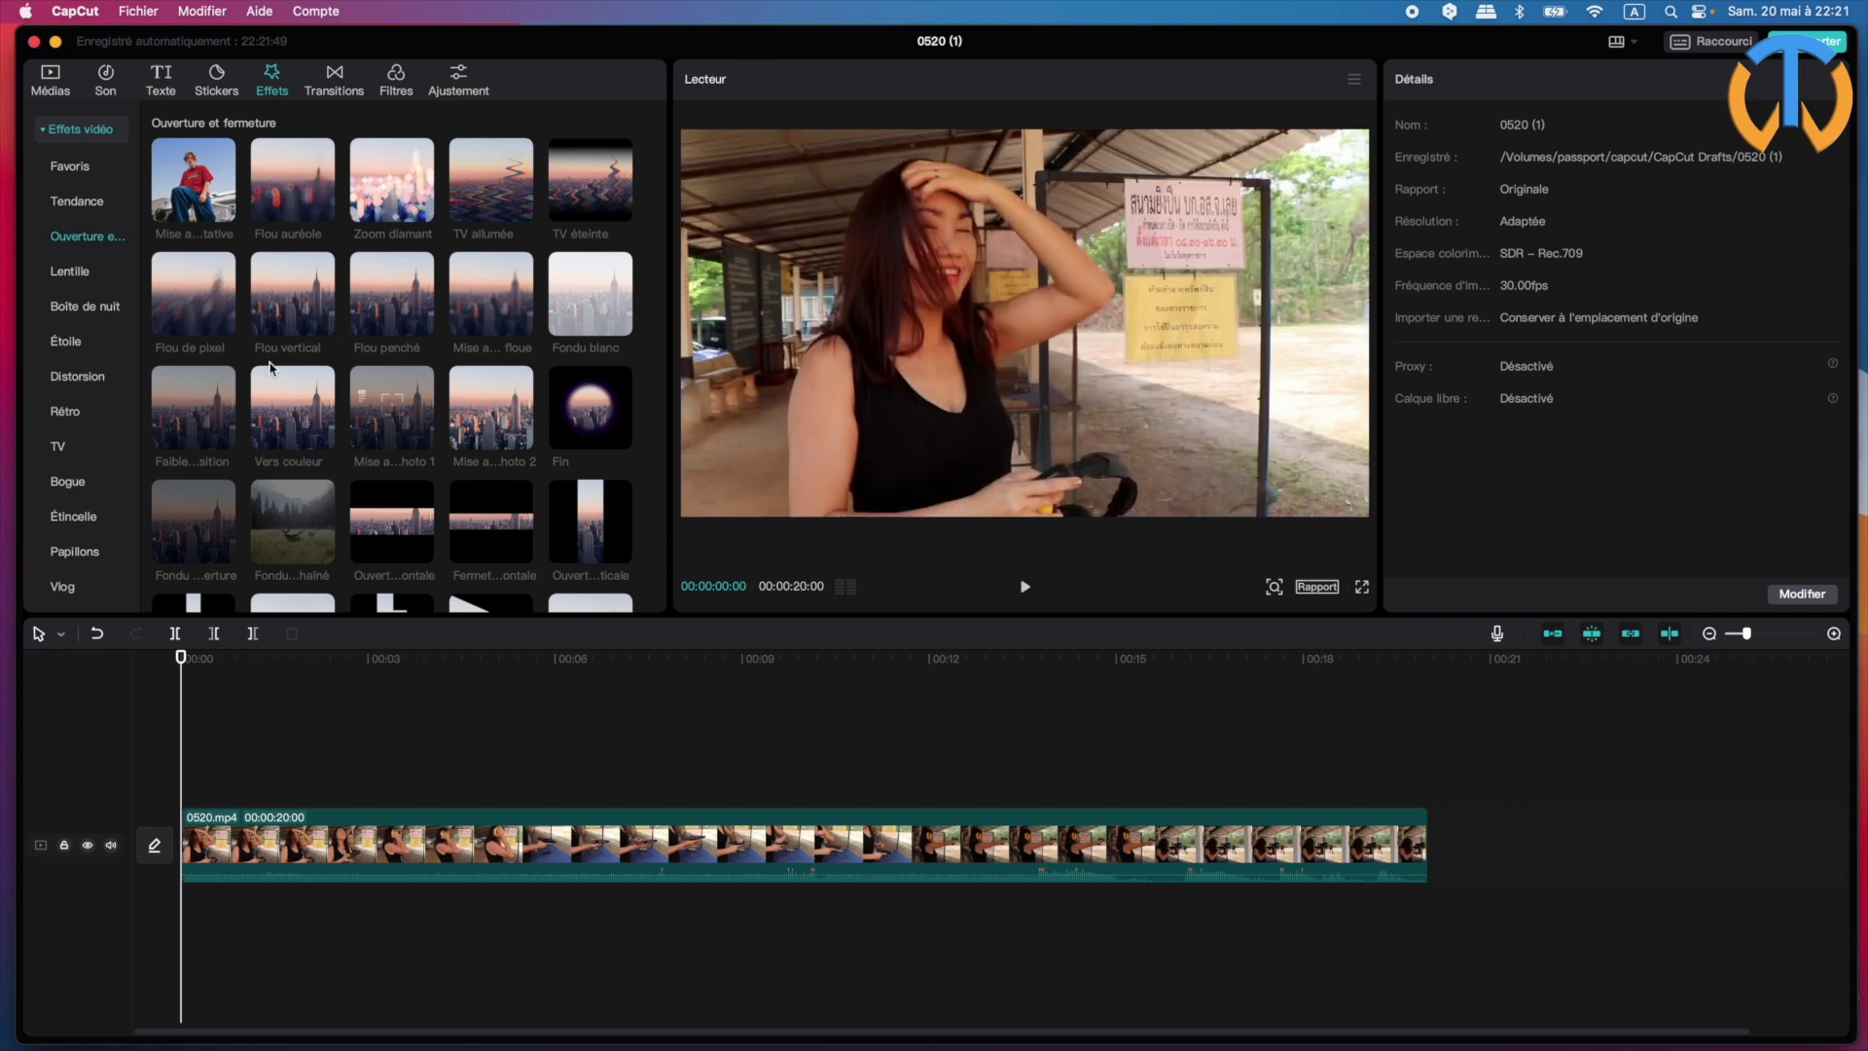
click(322, 438)
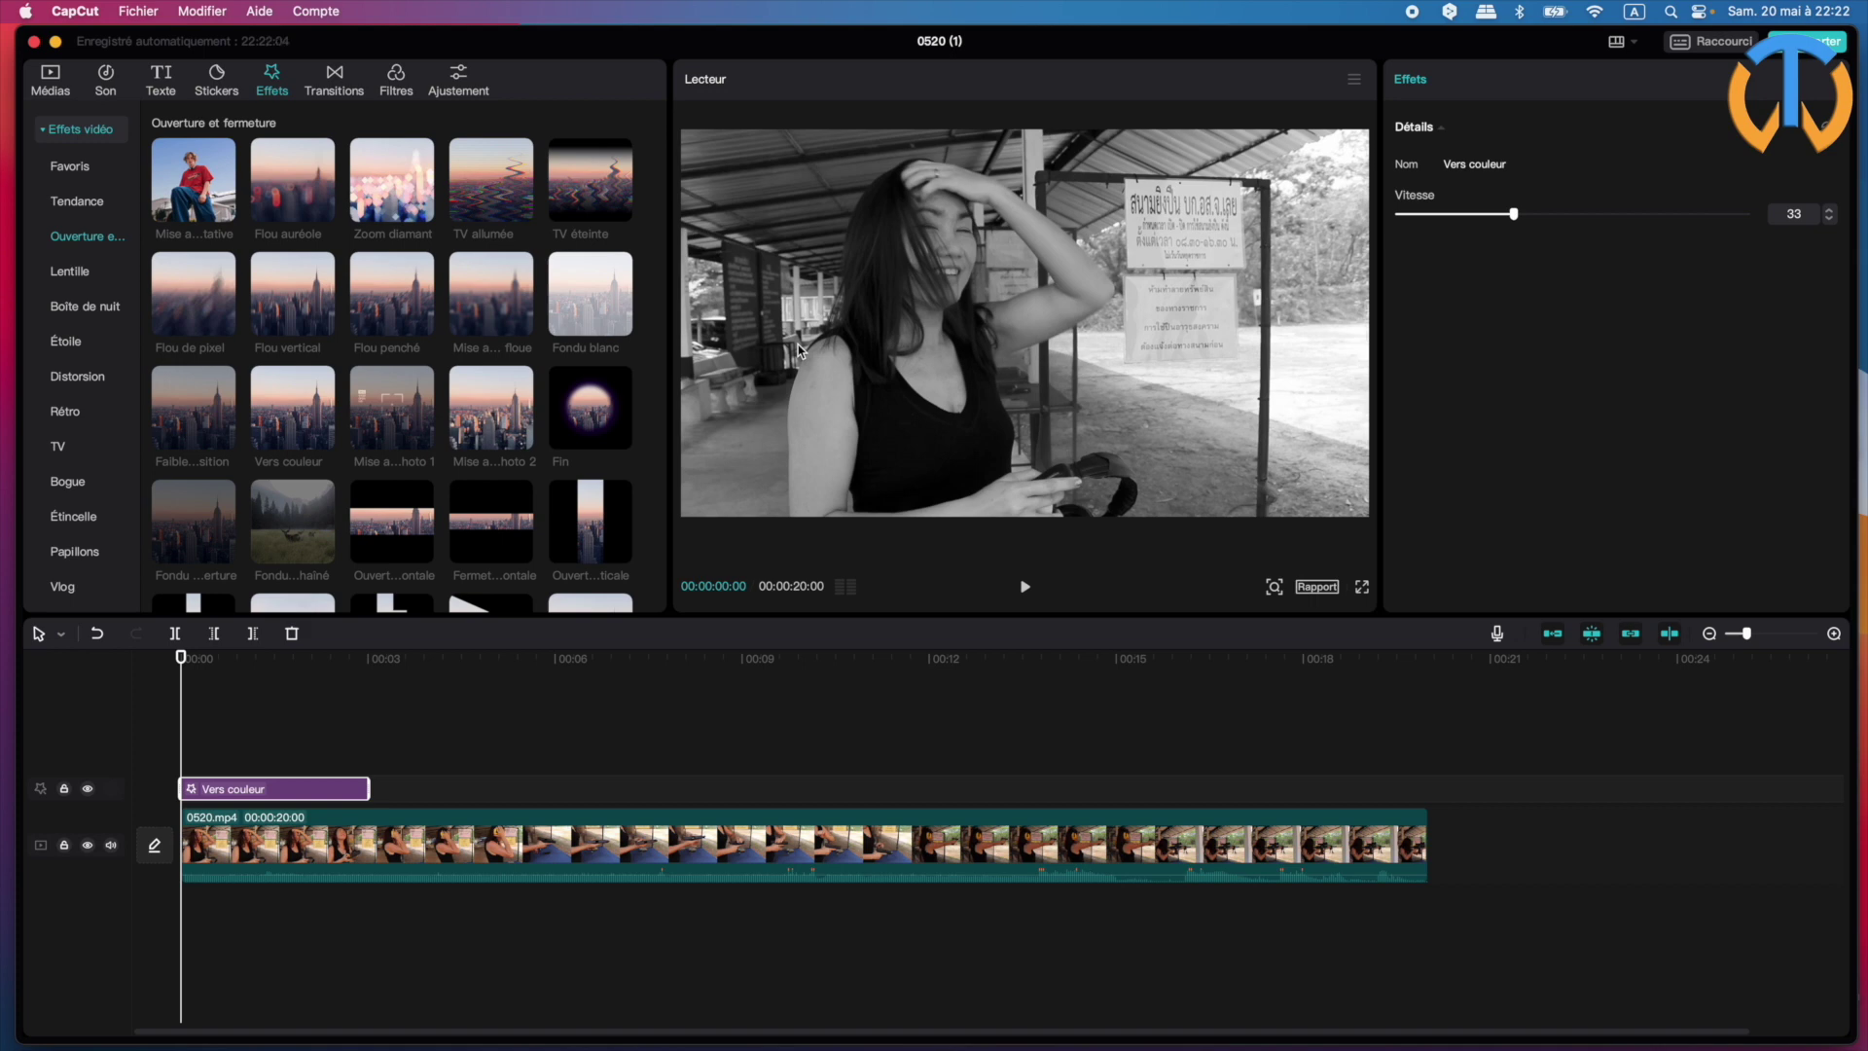
- Play the video's opening with the Vers couleur effect and mute the 0520.mp4 track
click(1025, 588)
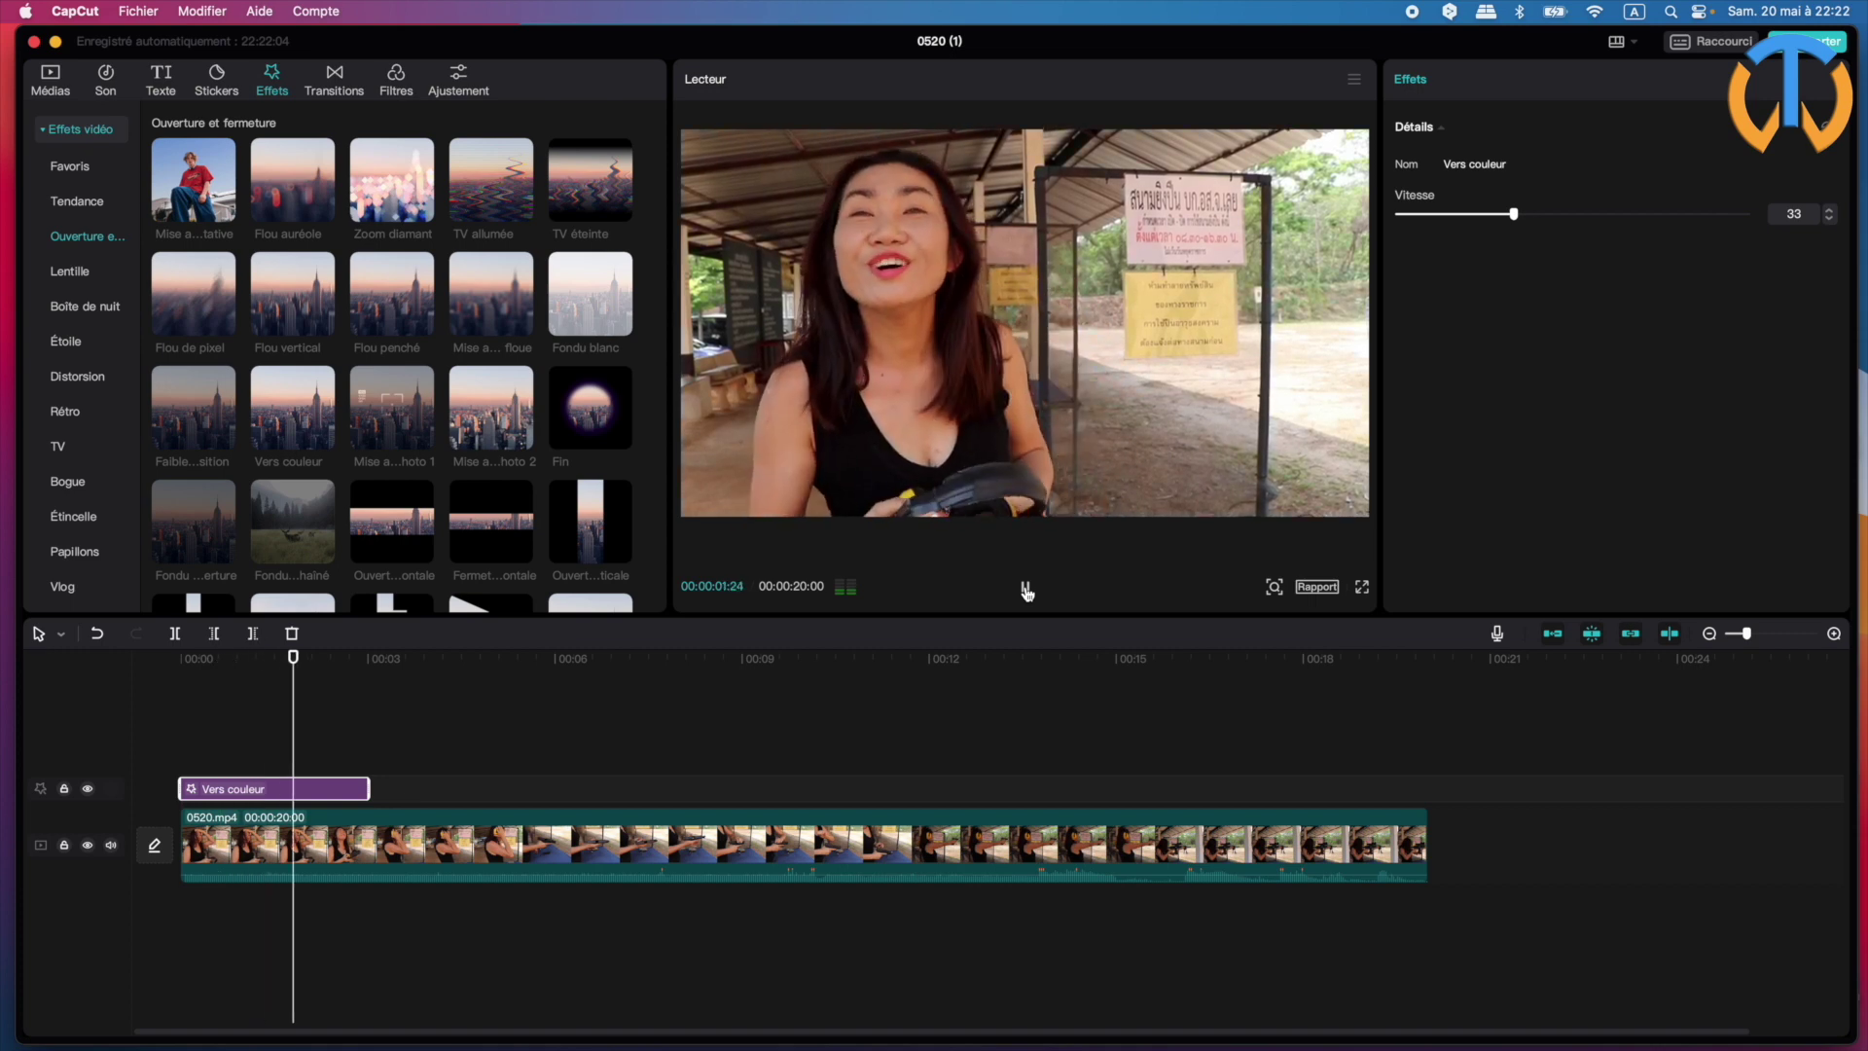
click(1025, 588)
click(111, 845)
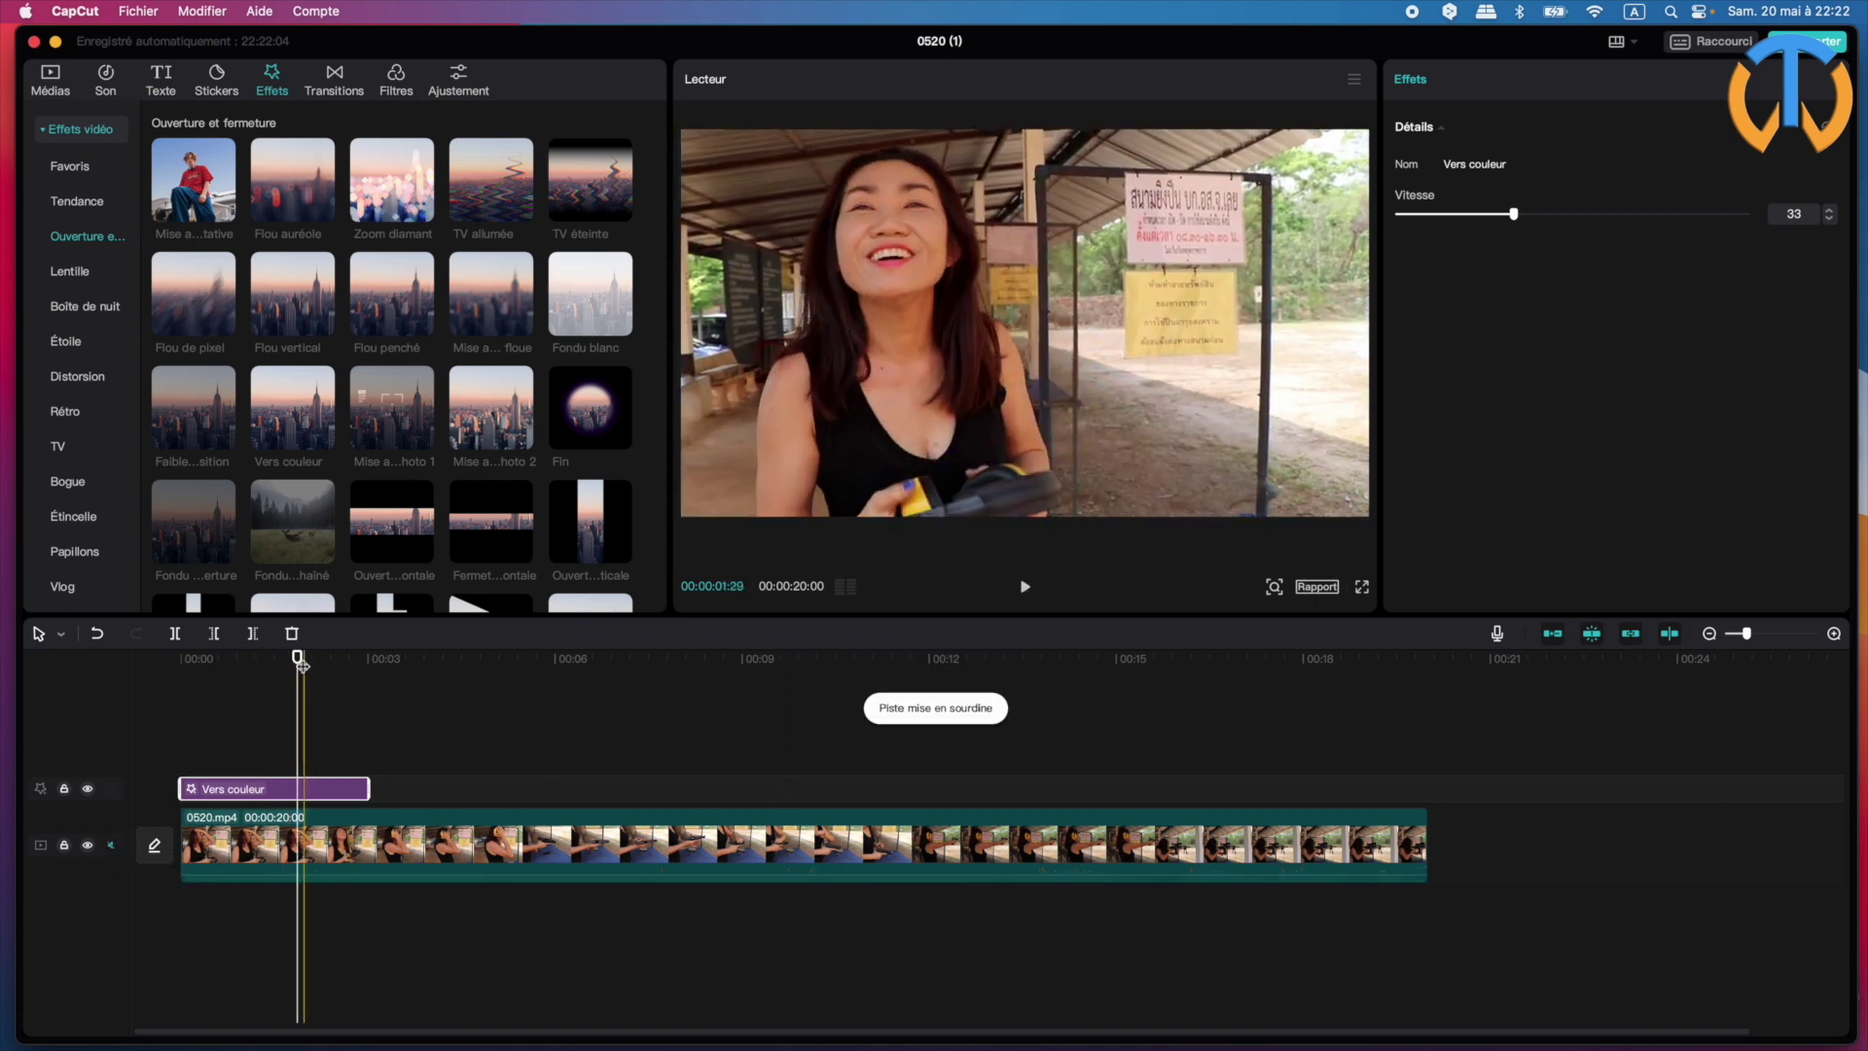
mouse_move(302, 664)
mouse_down()
mouse_move(184, 664)
mouse_move(274, 669)
mouse_up()
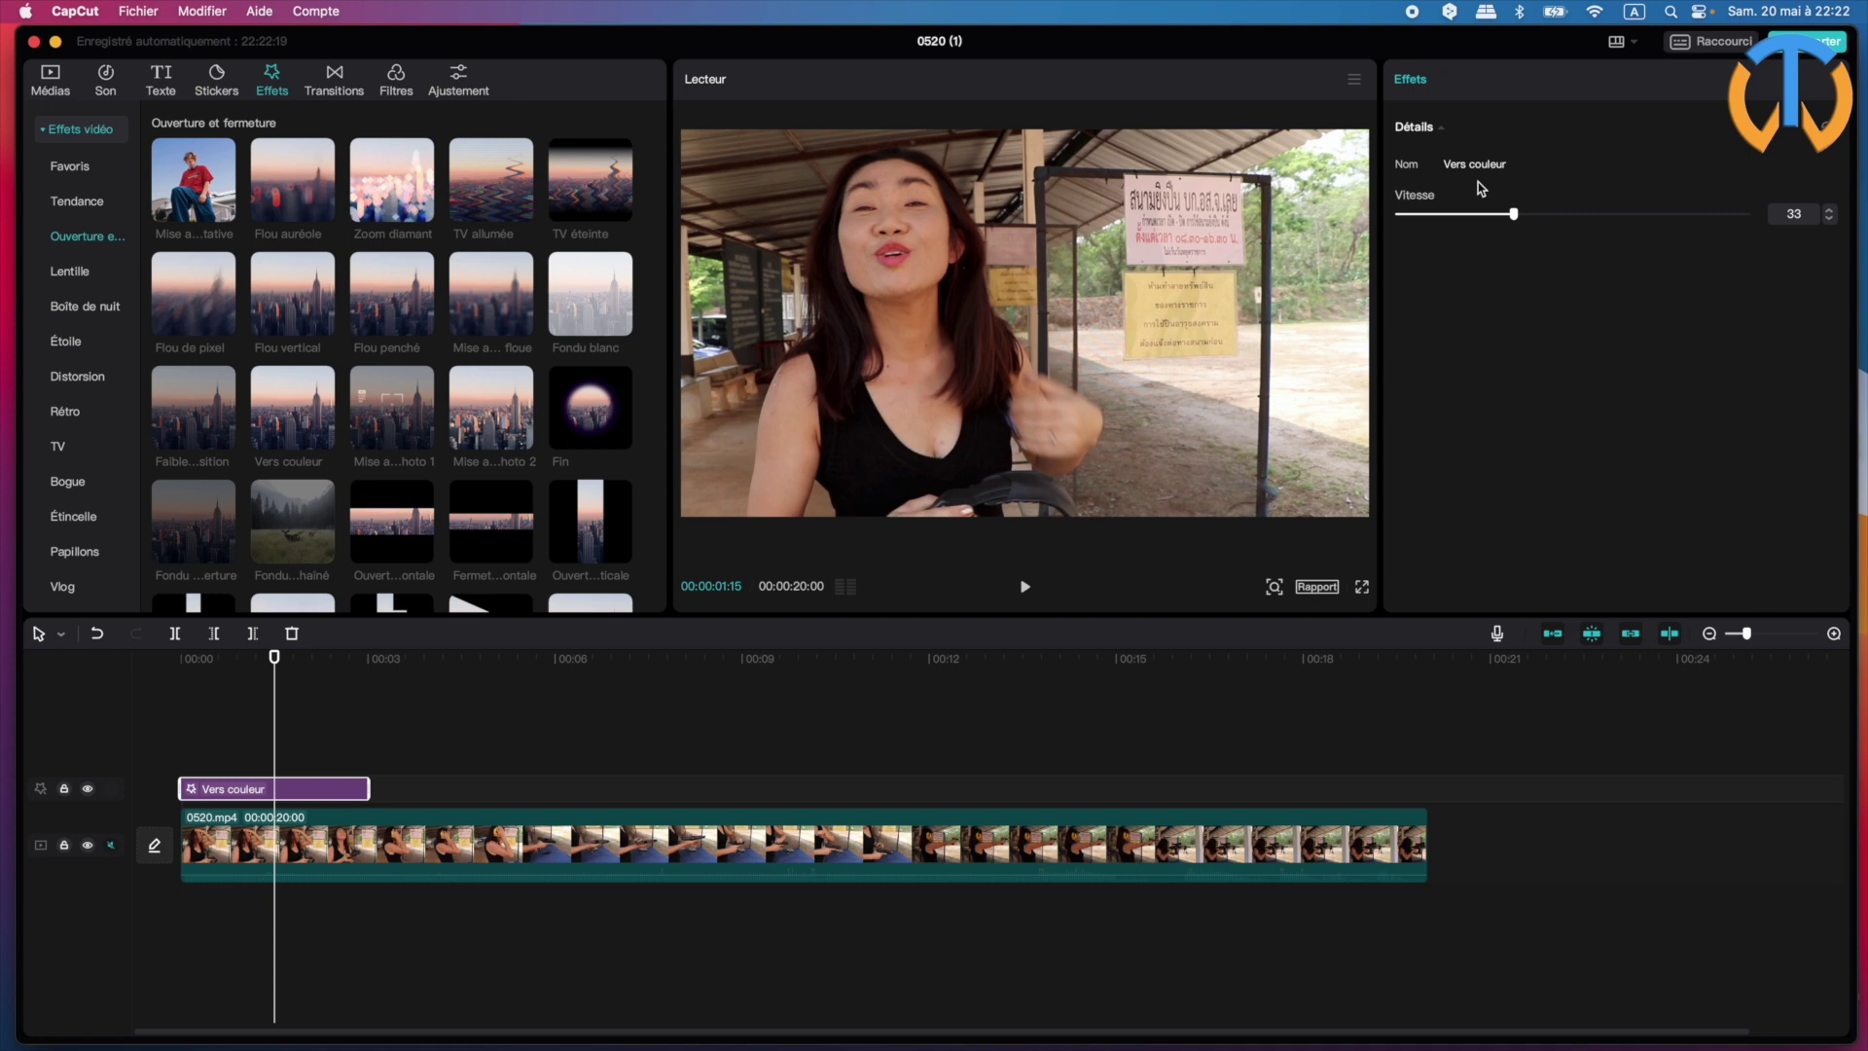
- Set the Vers couleur effect's Vitesse to 8 and play it back from the start
drag(1515, 217, 1430, 223)
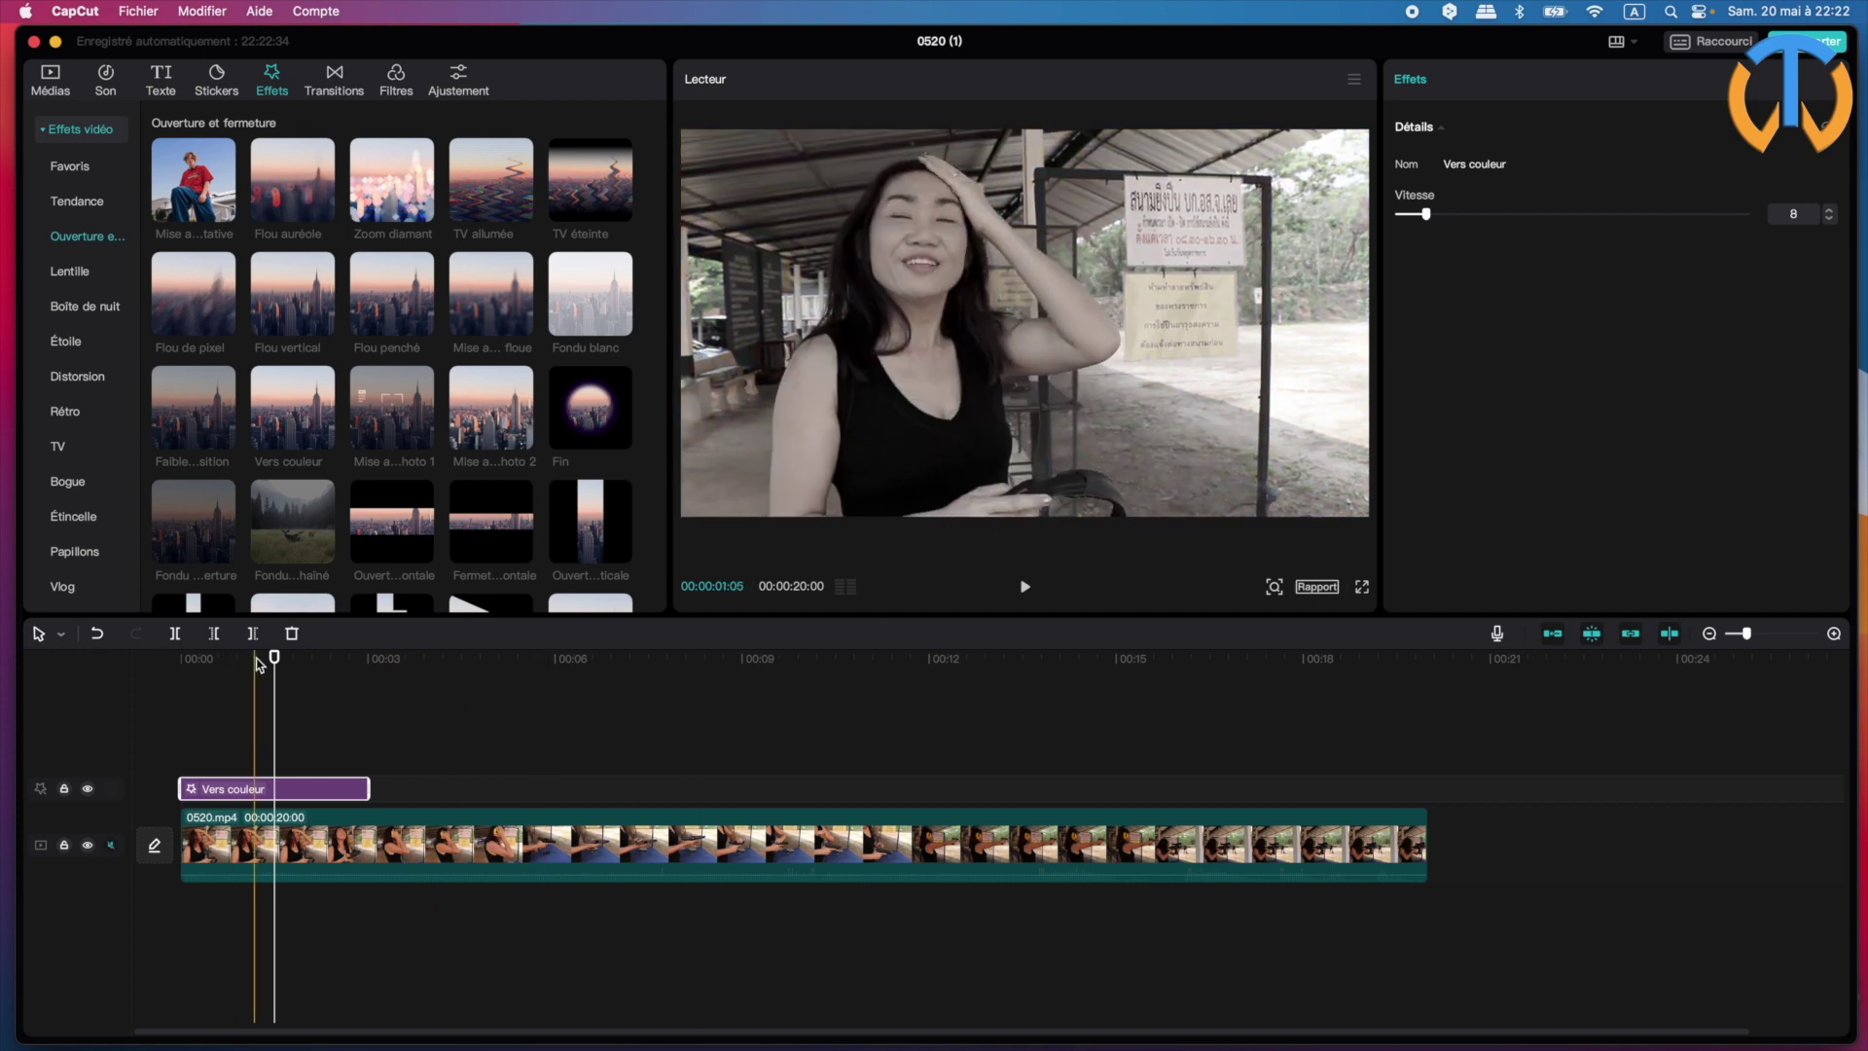
click(174, 665)
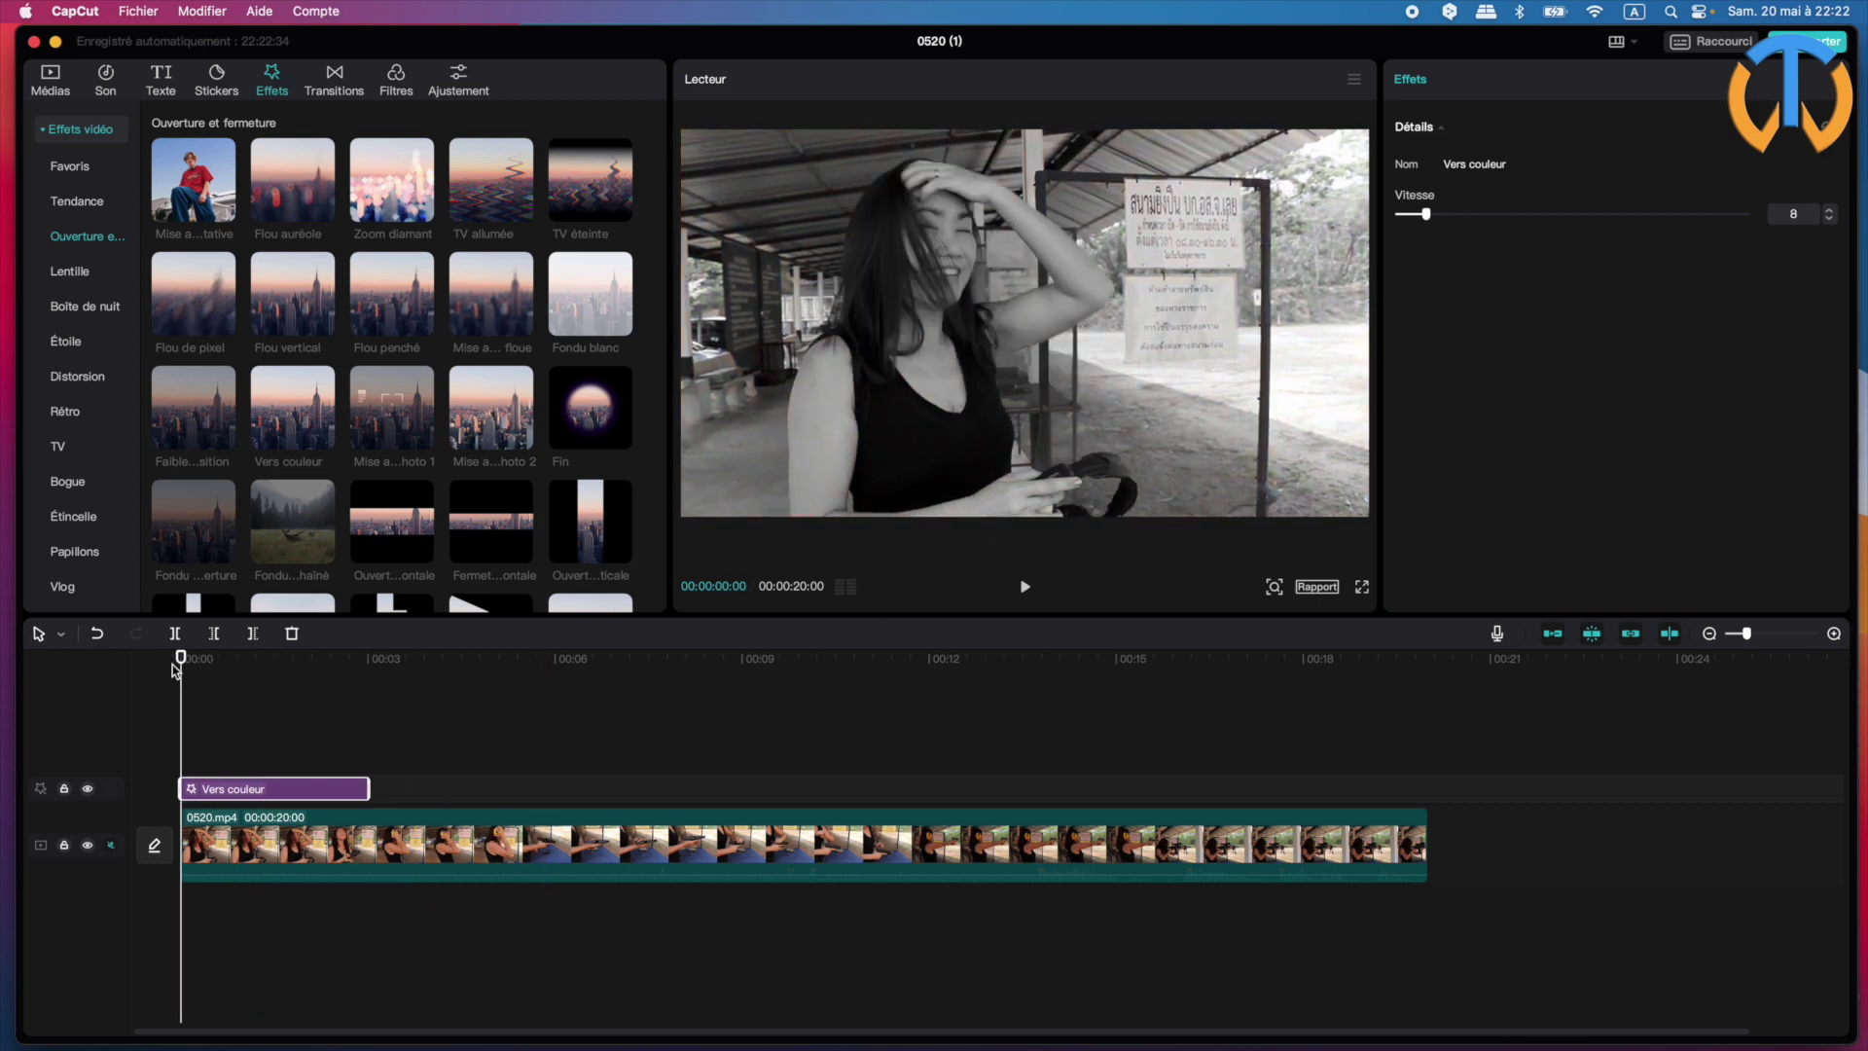
key(space)
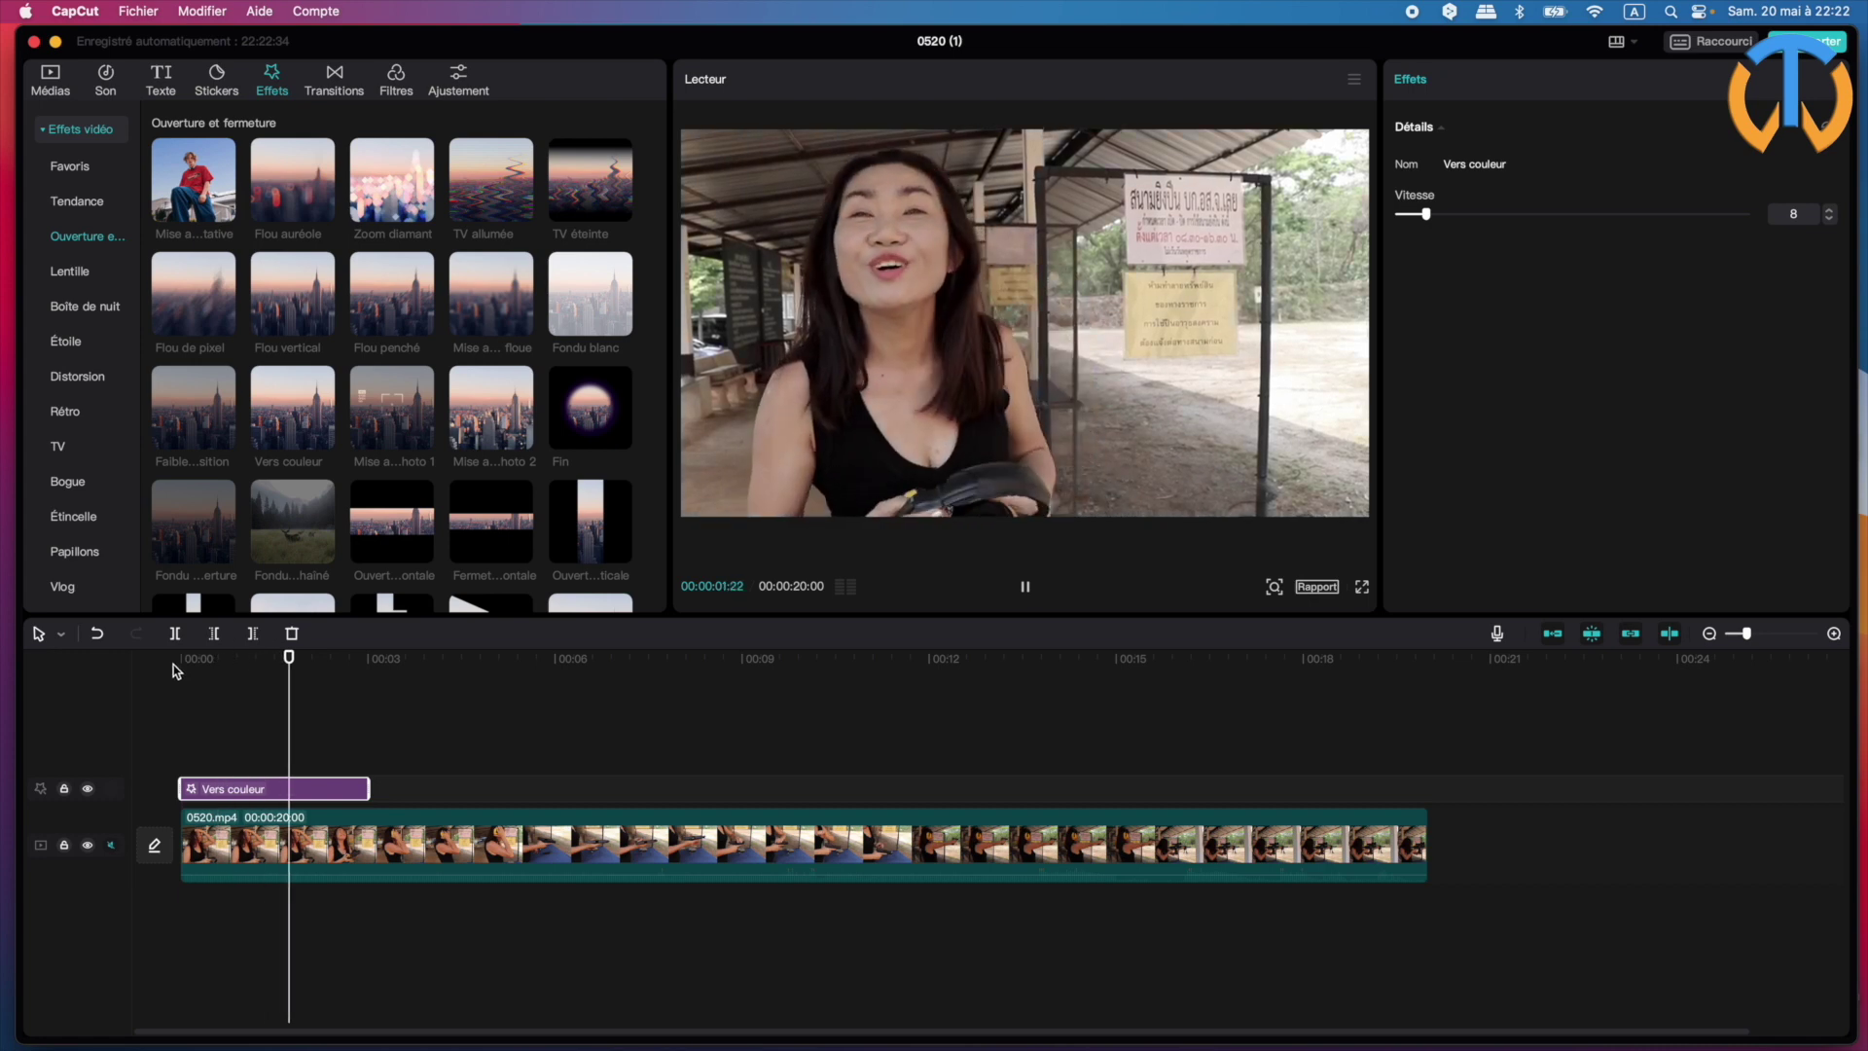
key(space)
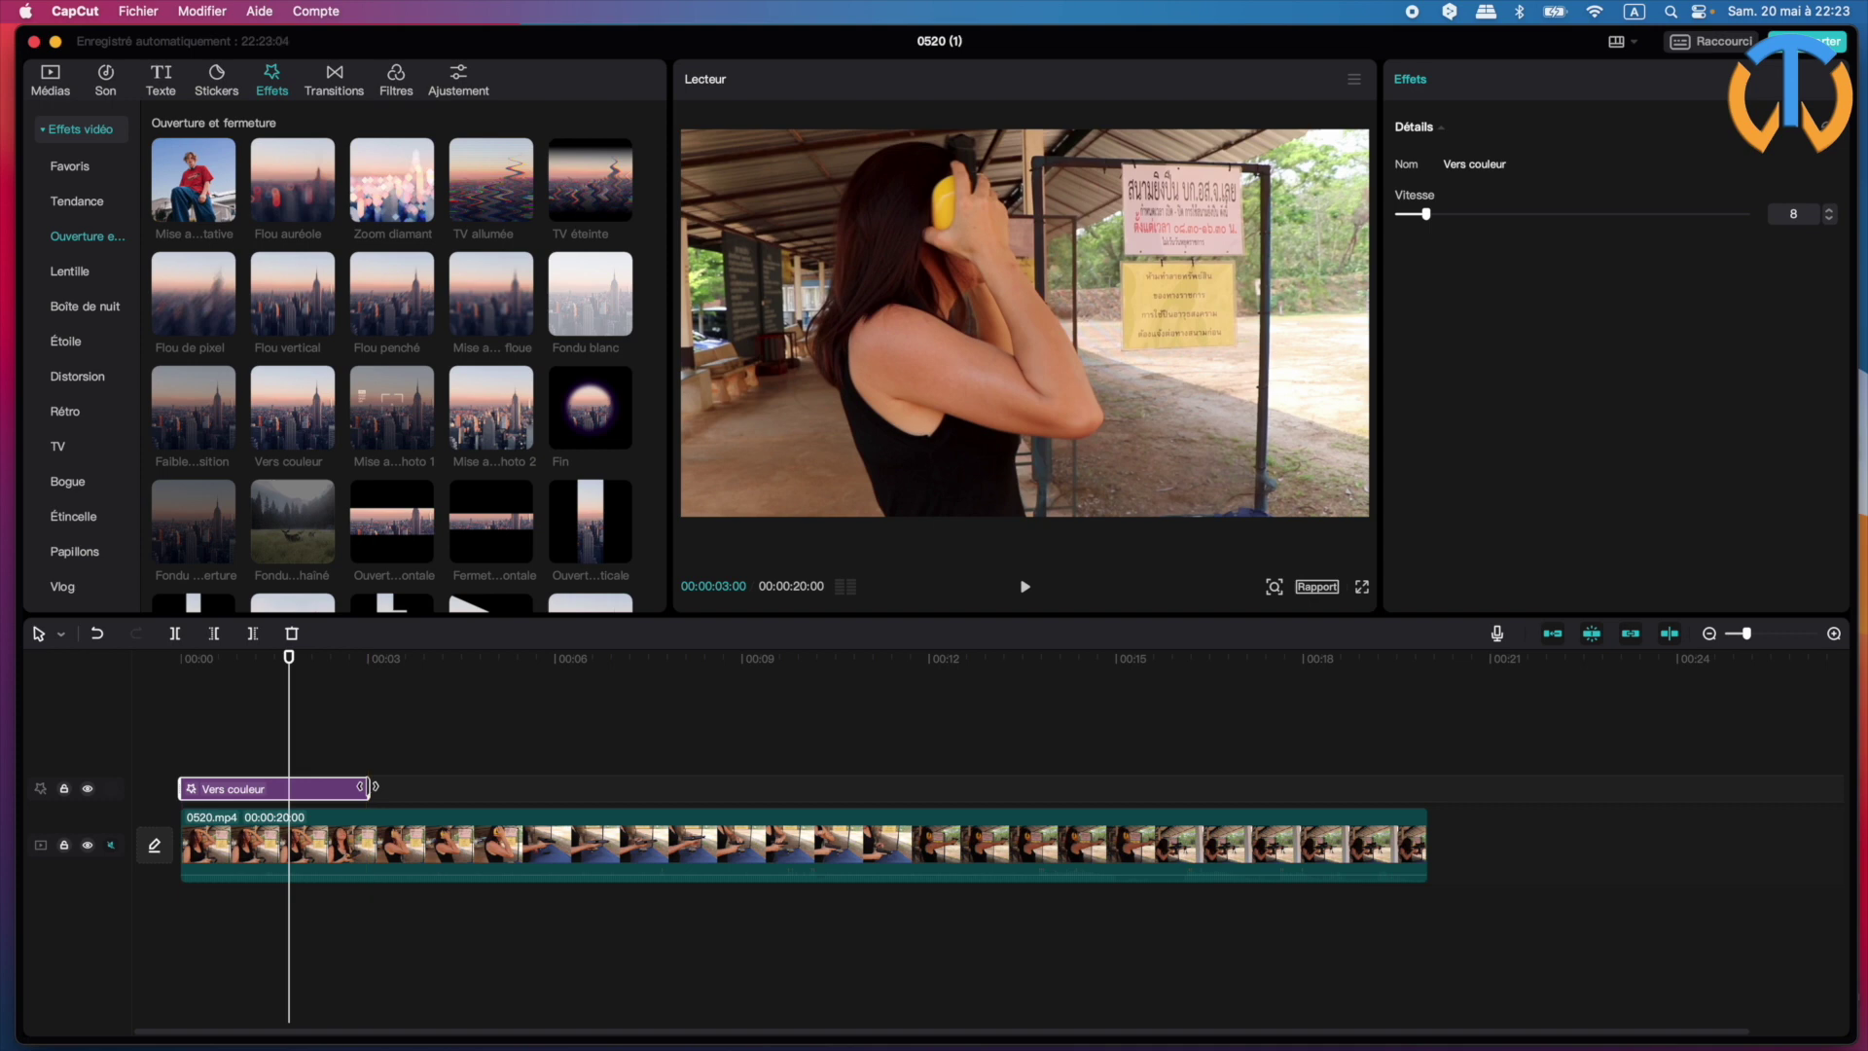
- Extend the end of the Vers couleur effect slightly, and delete the effect from the timeline
mouse_move(369, 786)
mouse_down()
mouse_move(717, 786)
mouse_move(376, 789)
mouse_up()
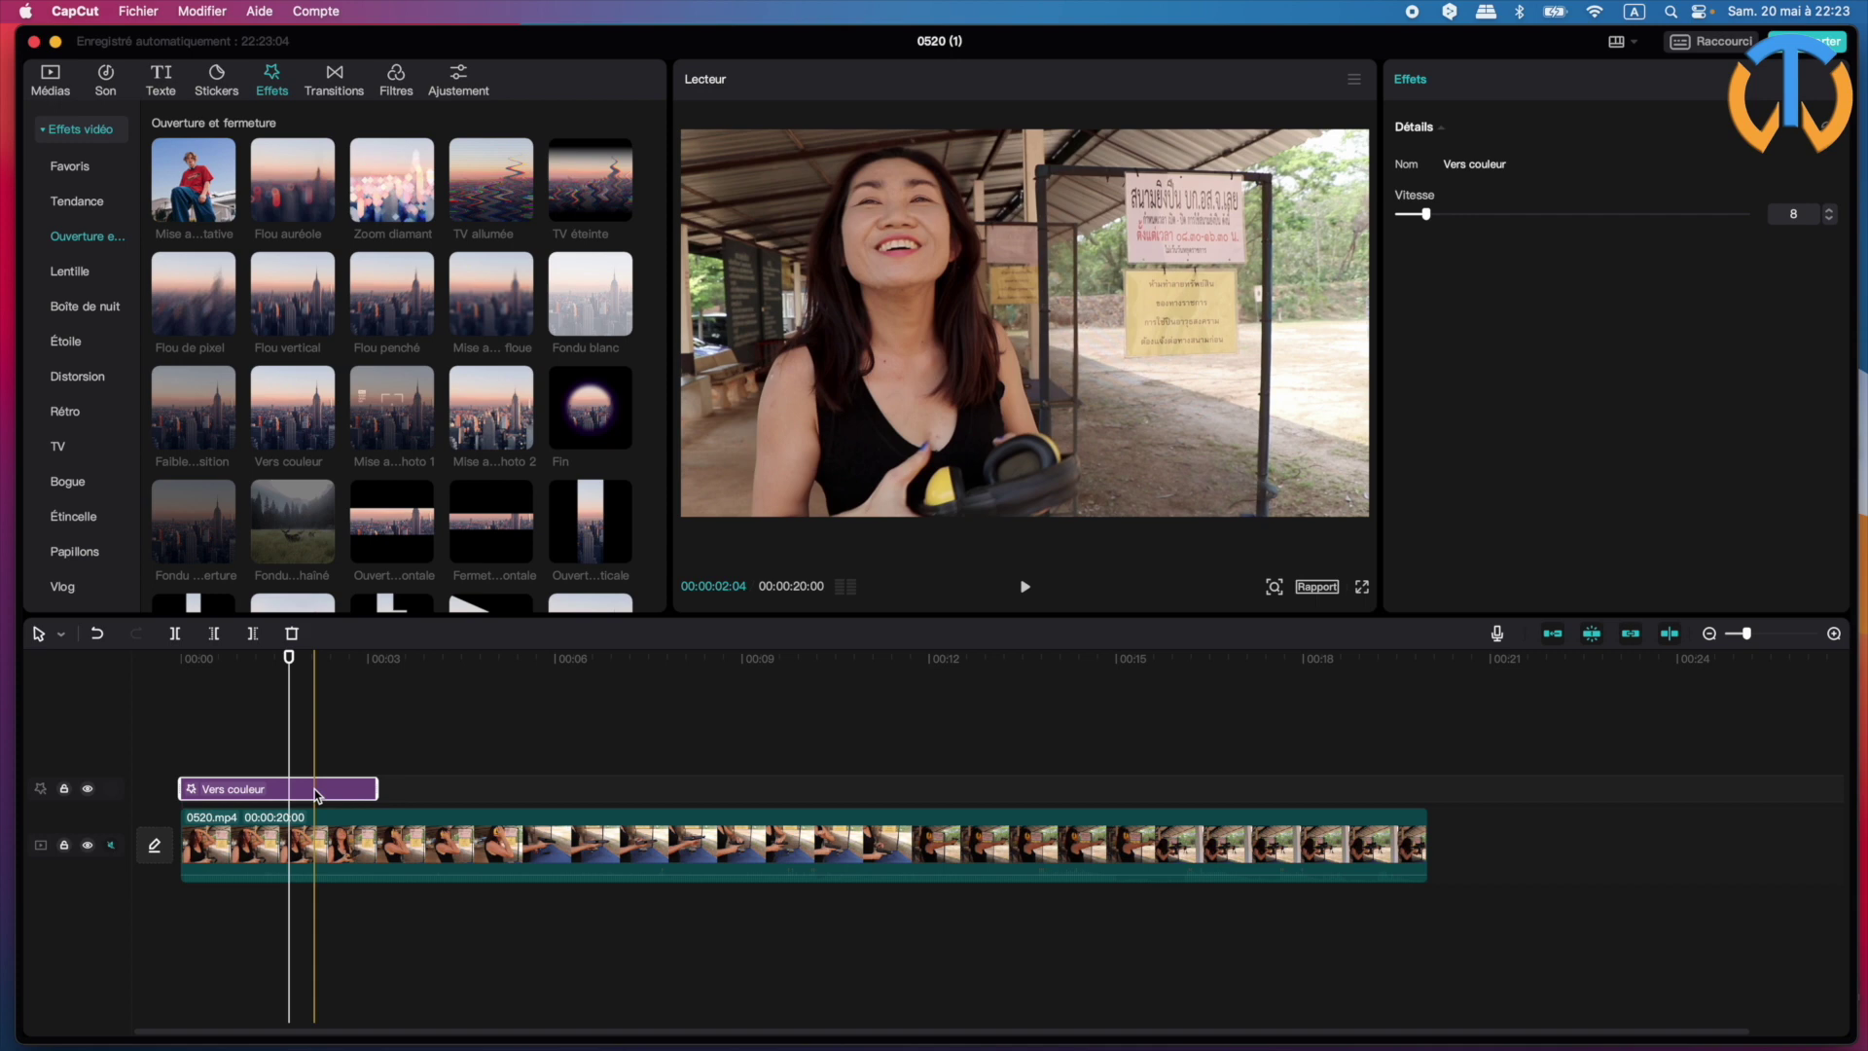
key(Delete)
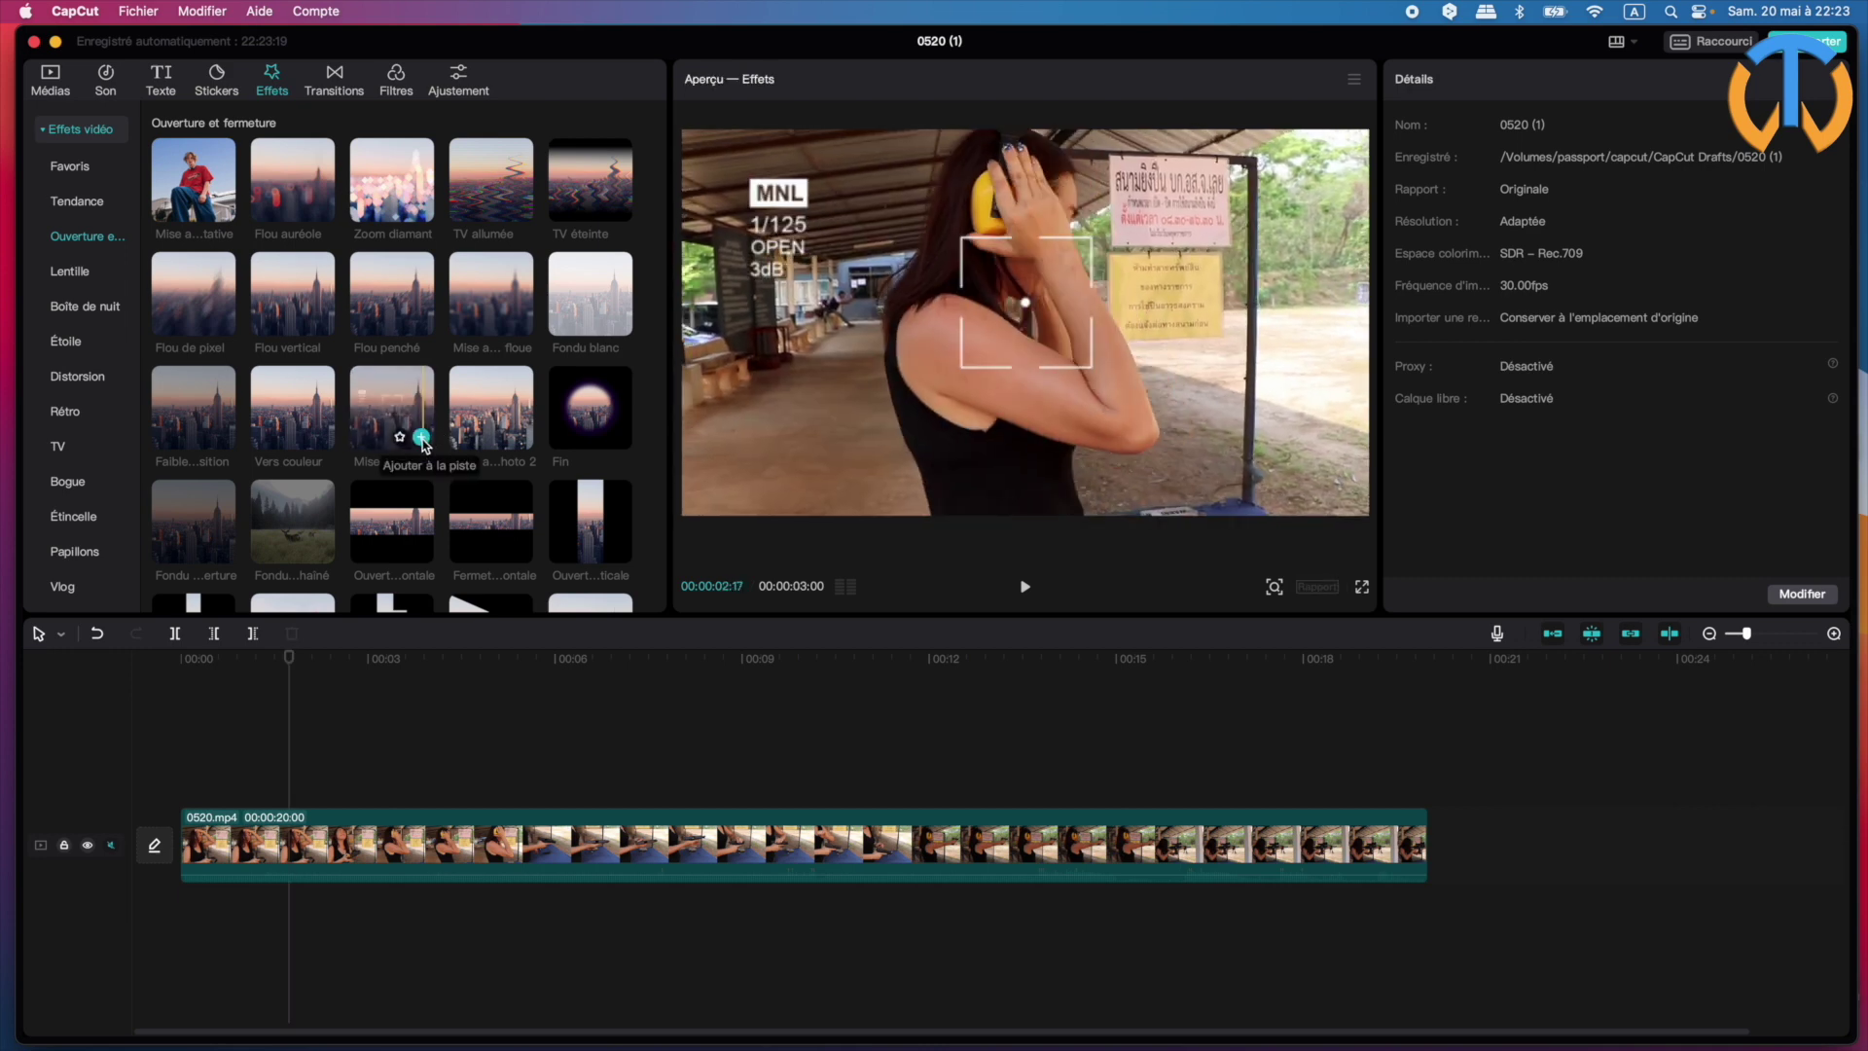
- Try the Mise au point de l'appareil photo 1 effect at the playhead by scrubbing through it, and delete it
click(421, 439)
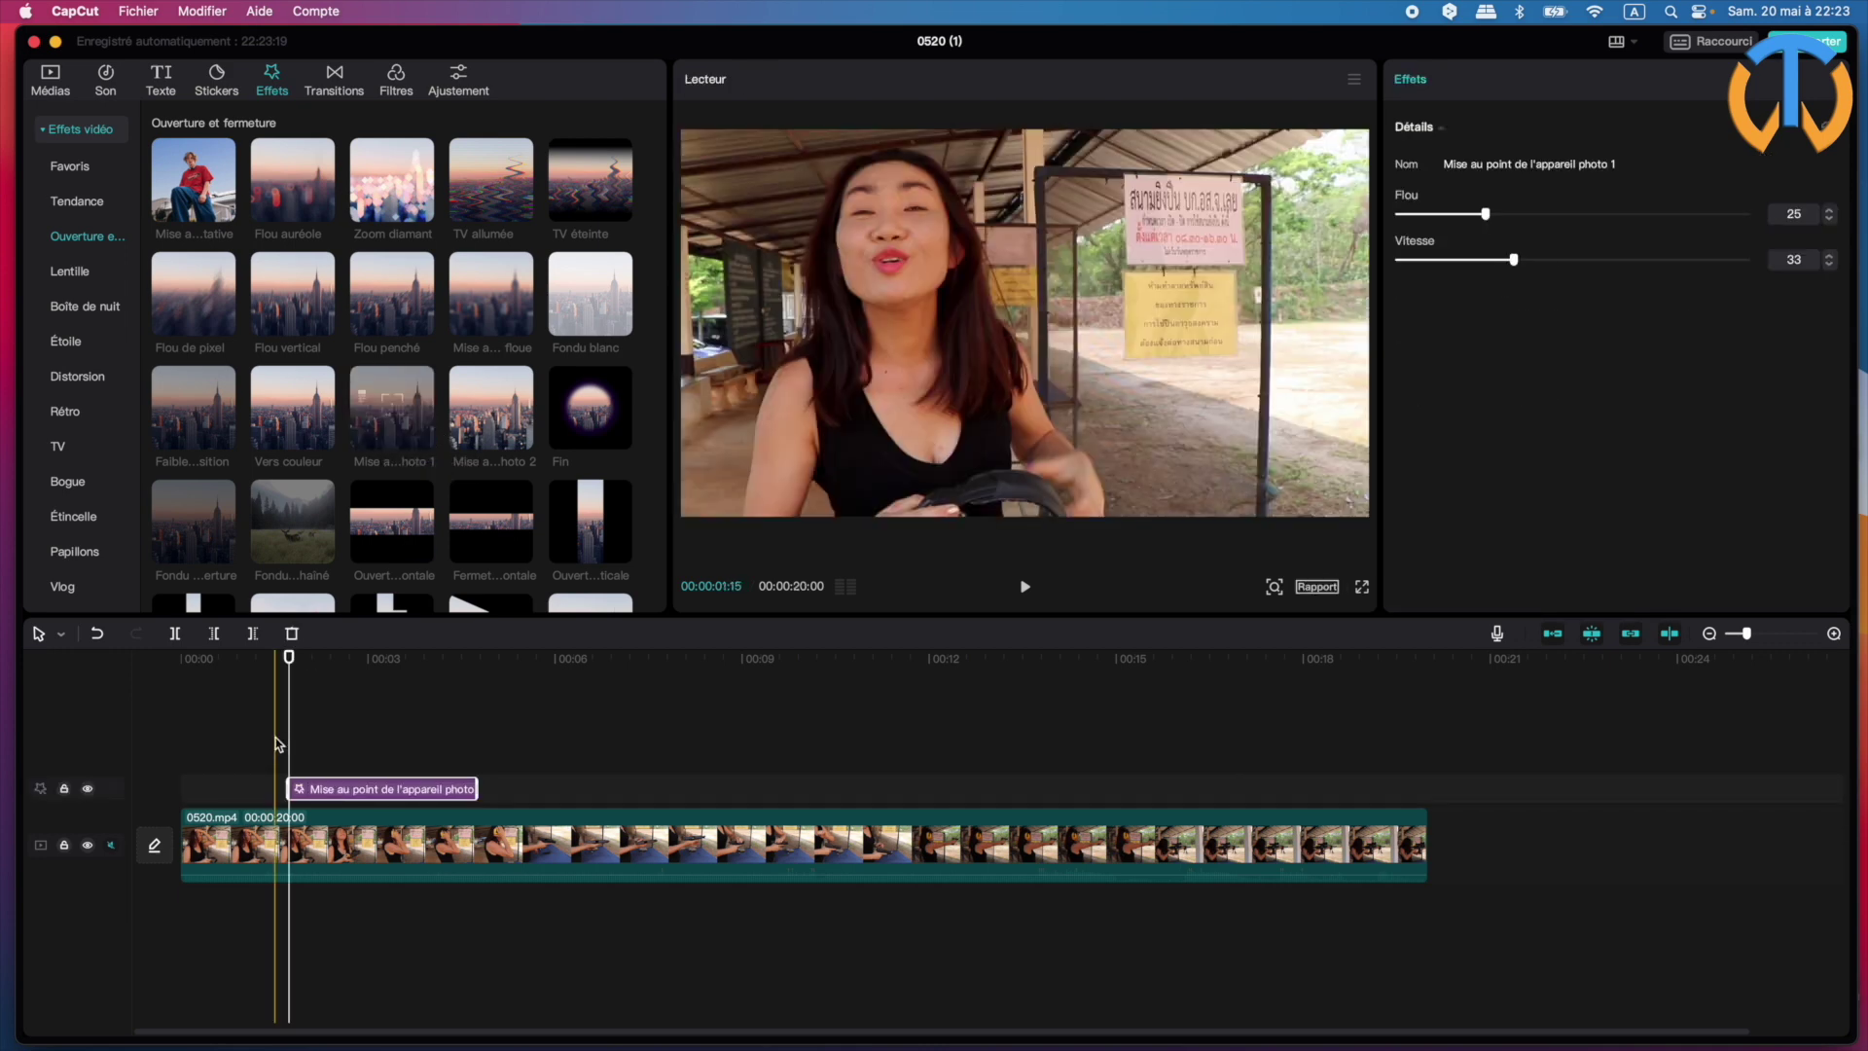
drag(289, 660, 329, 654)
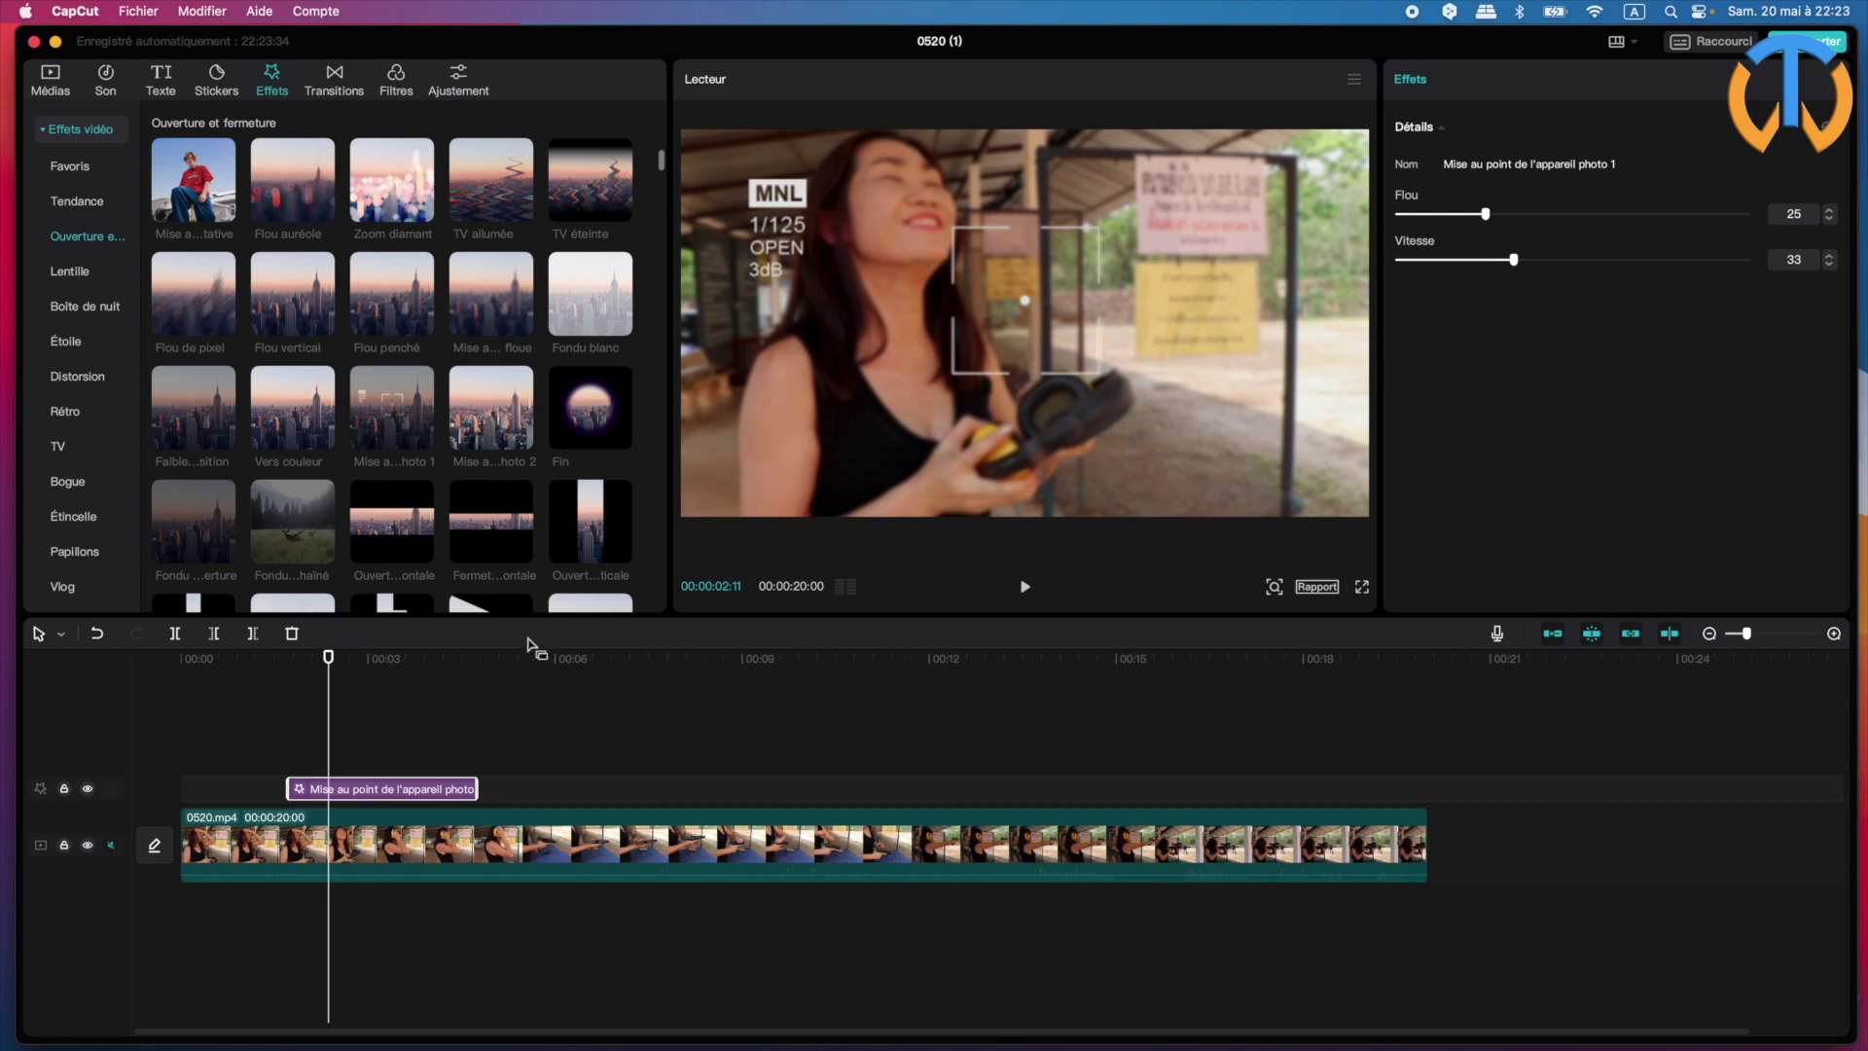
drag(329, 660, 407, 672)
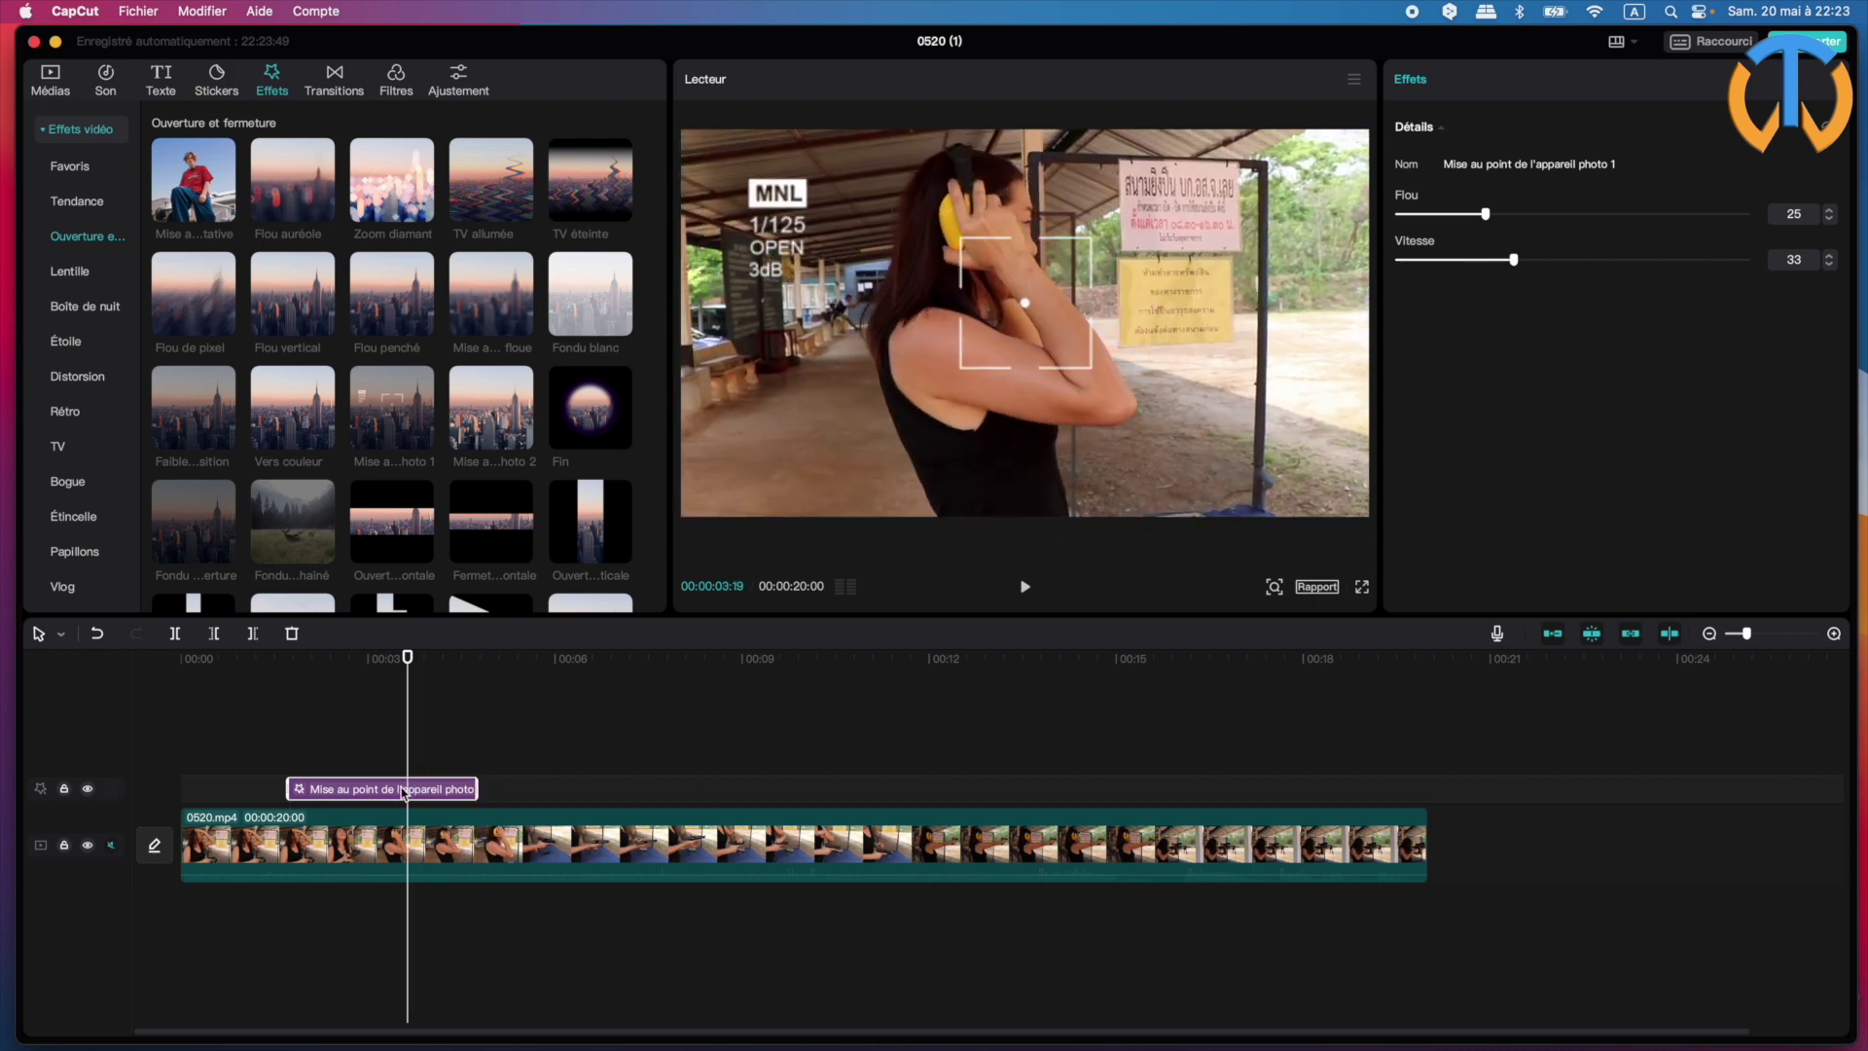
key(Delete)
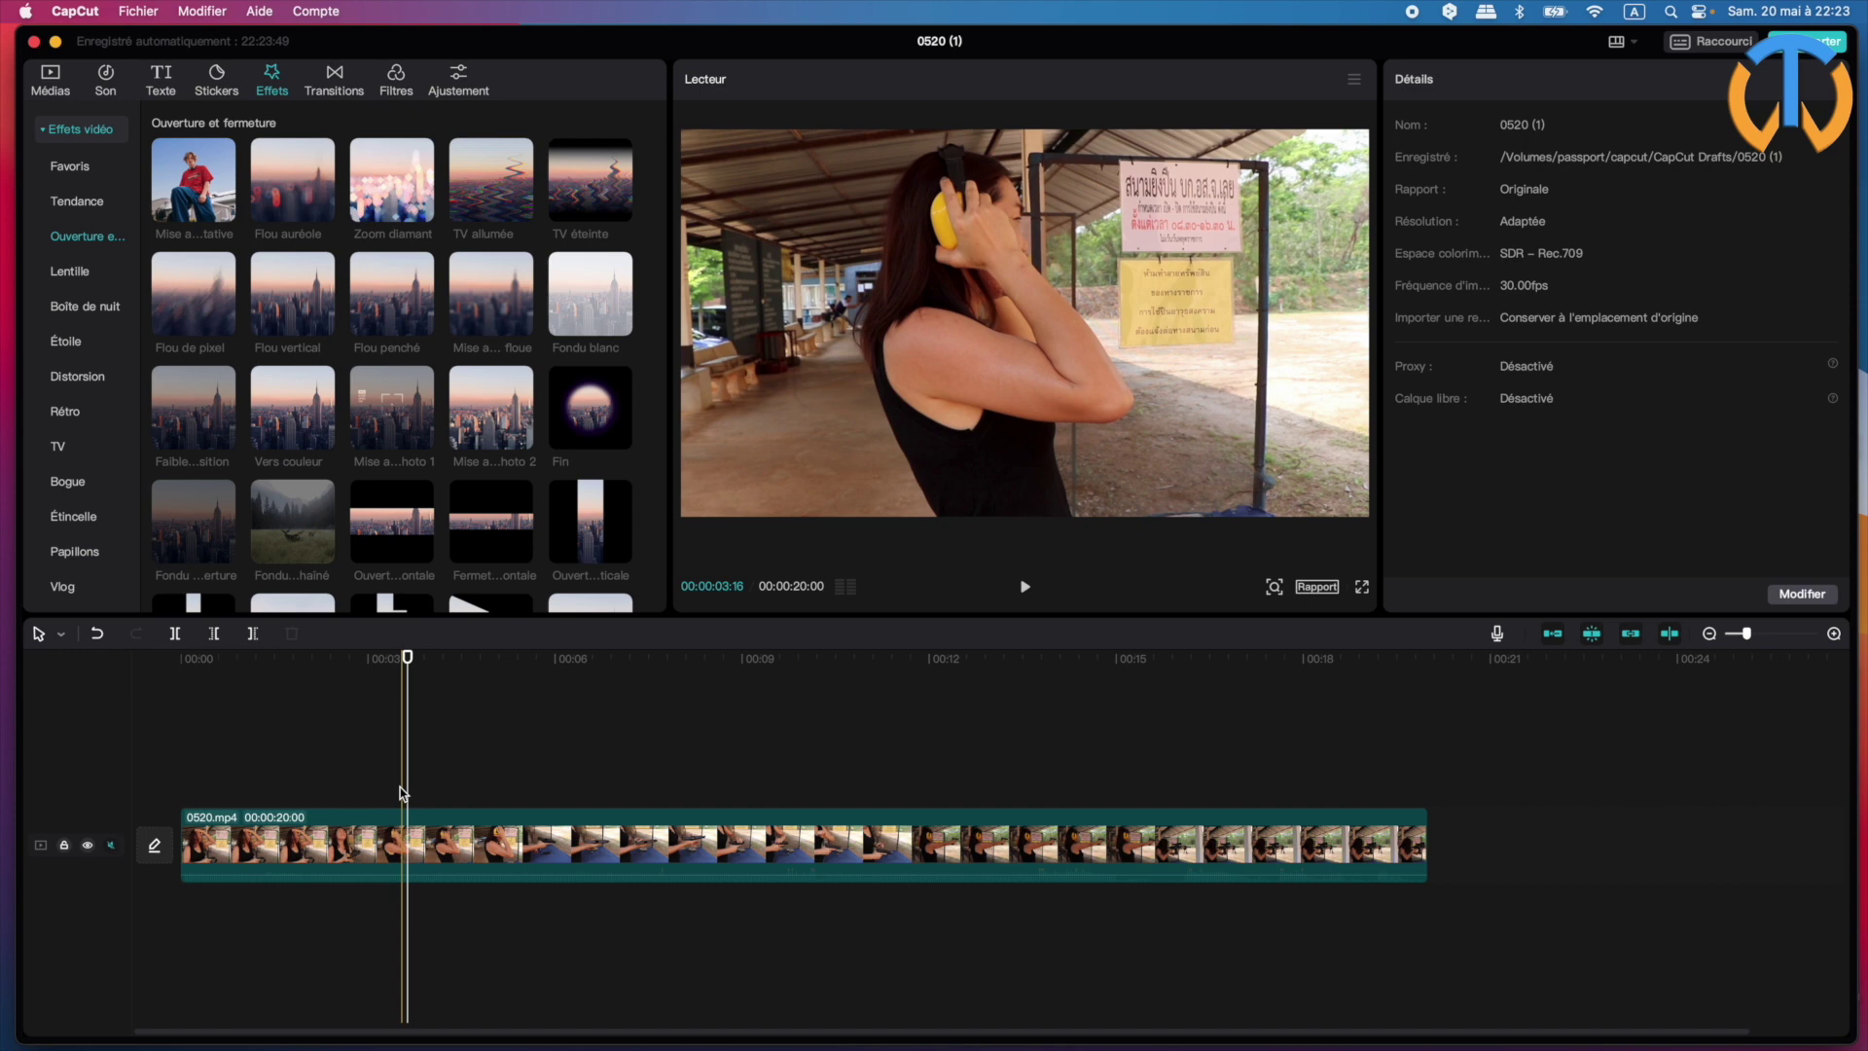
- Try the Ouverture horizontale effect at the playhead by playing it back, and delete it
scroll(257, 495, down, 3)
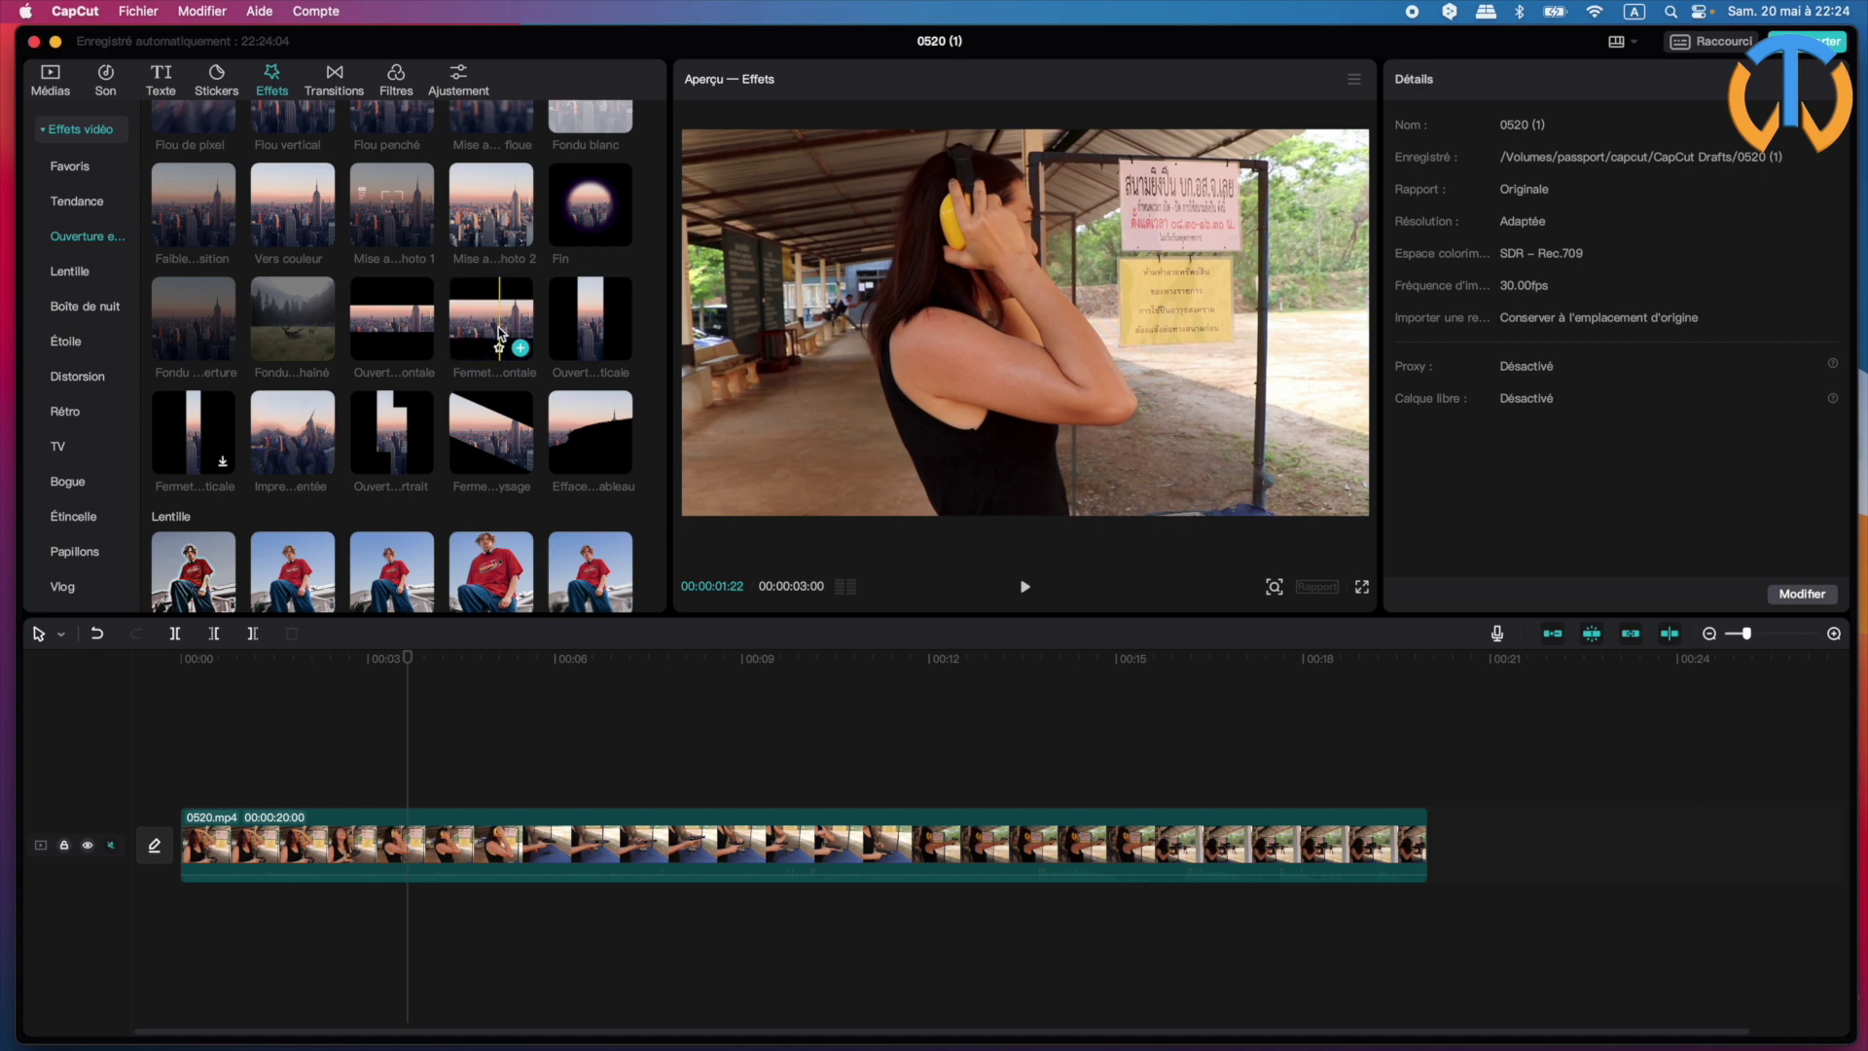
click(421, 347)
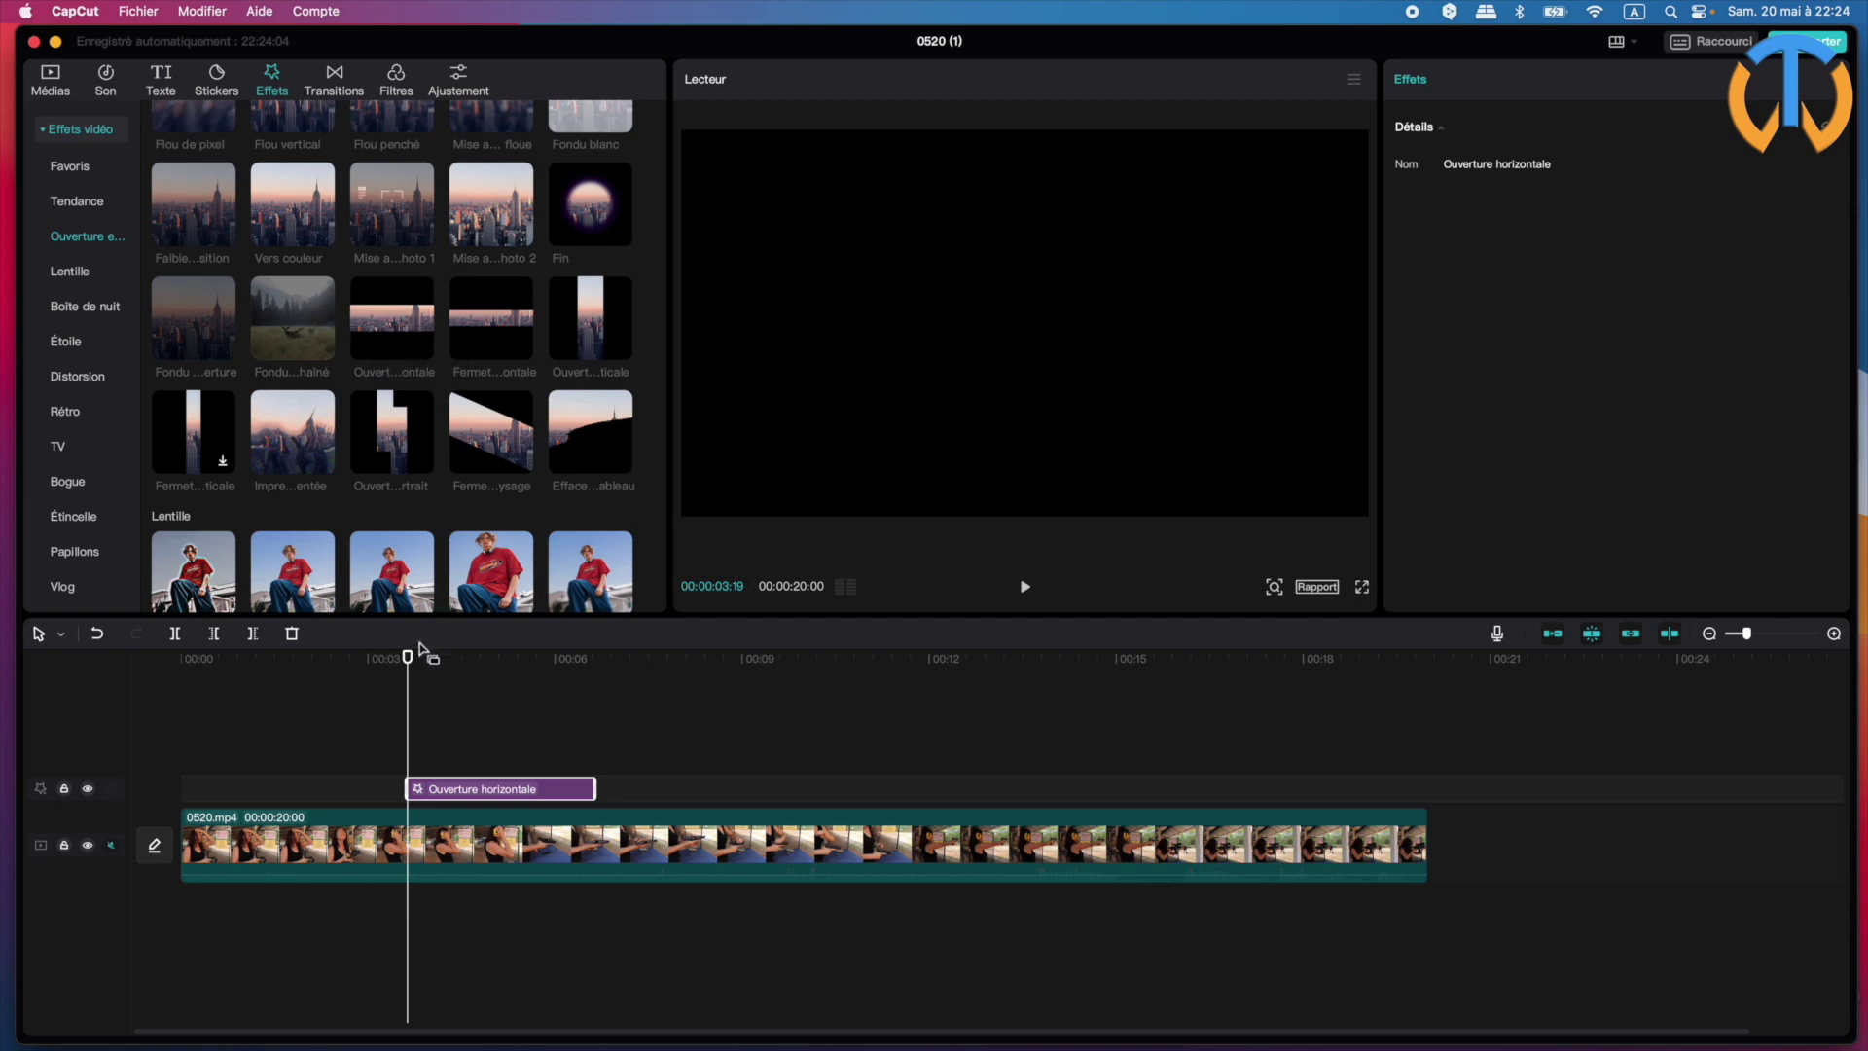
key(space)
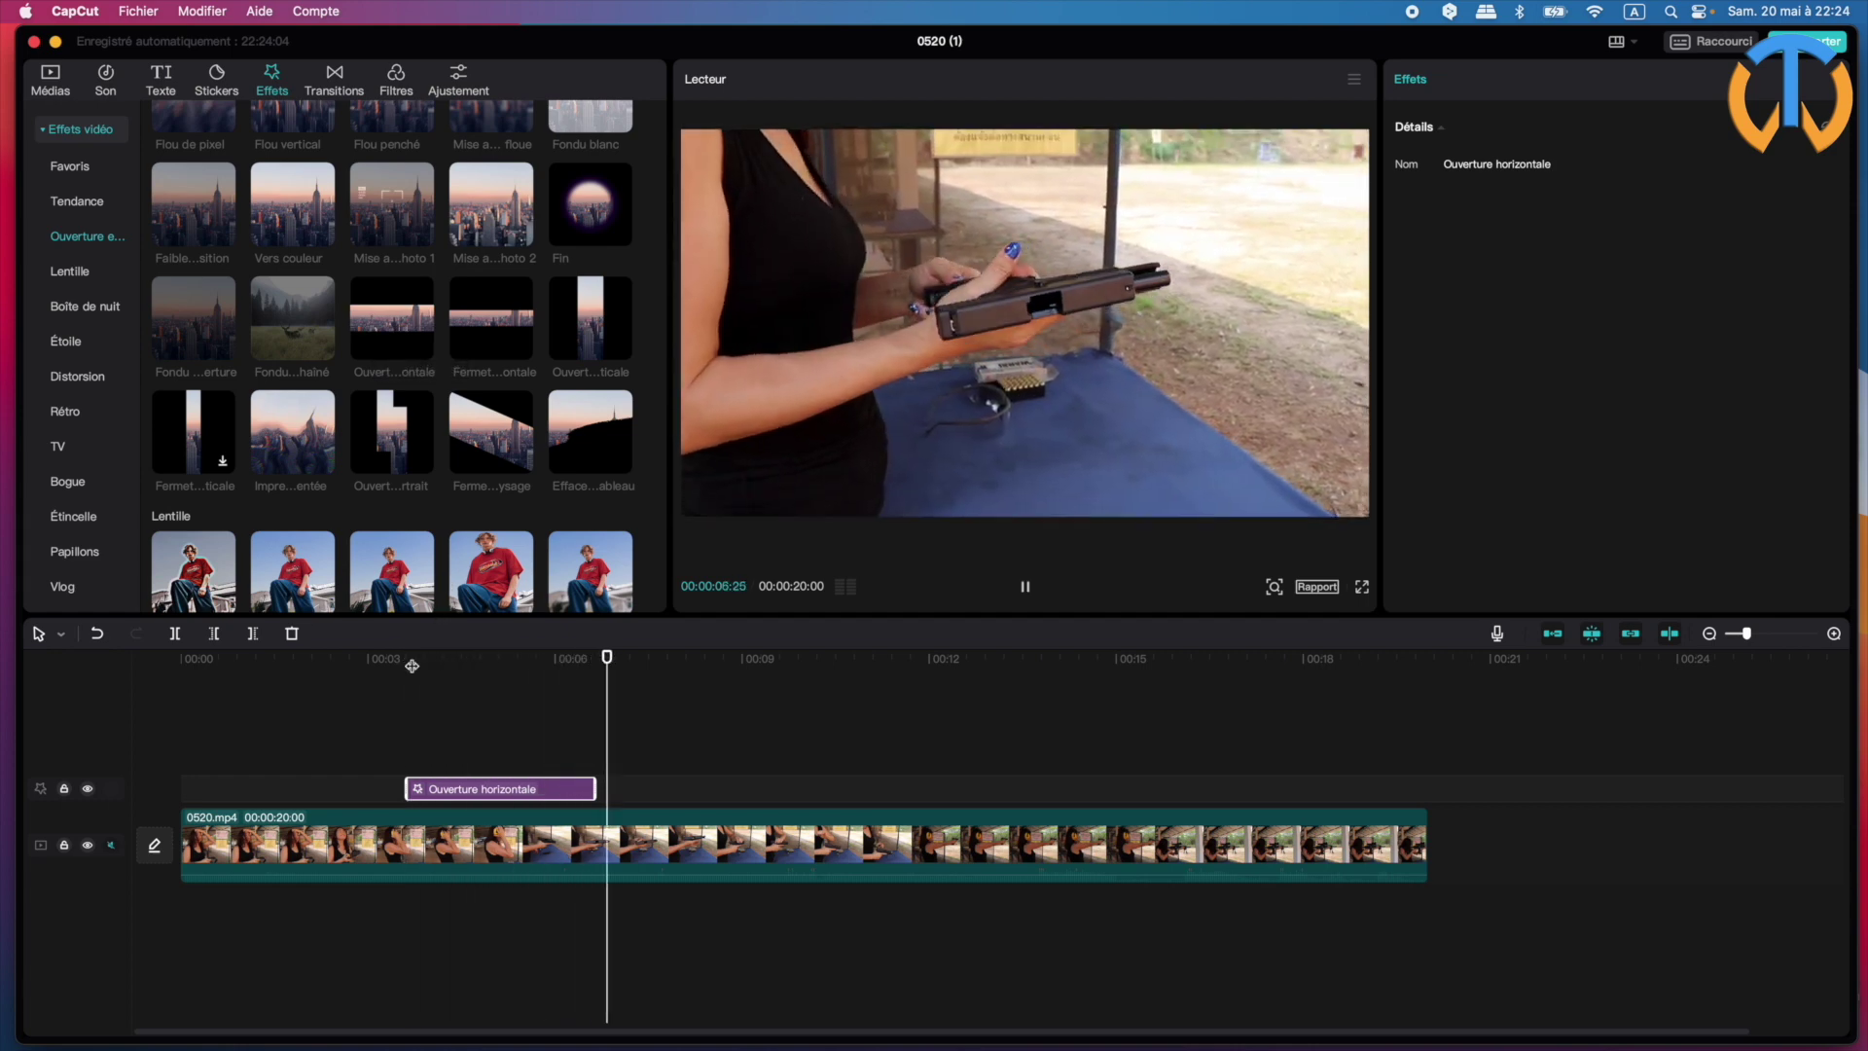
key(space)
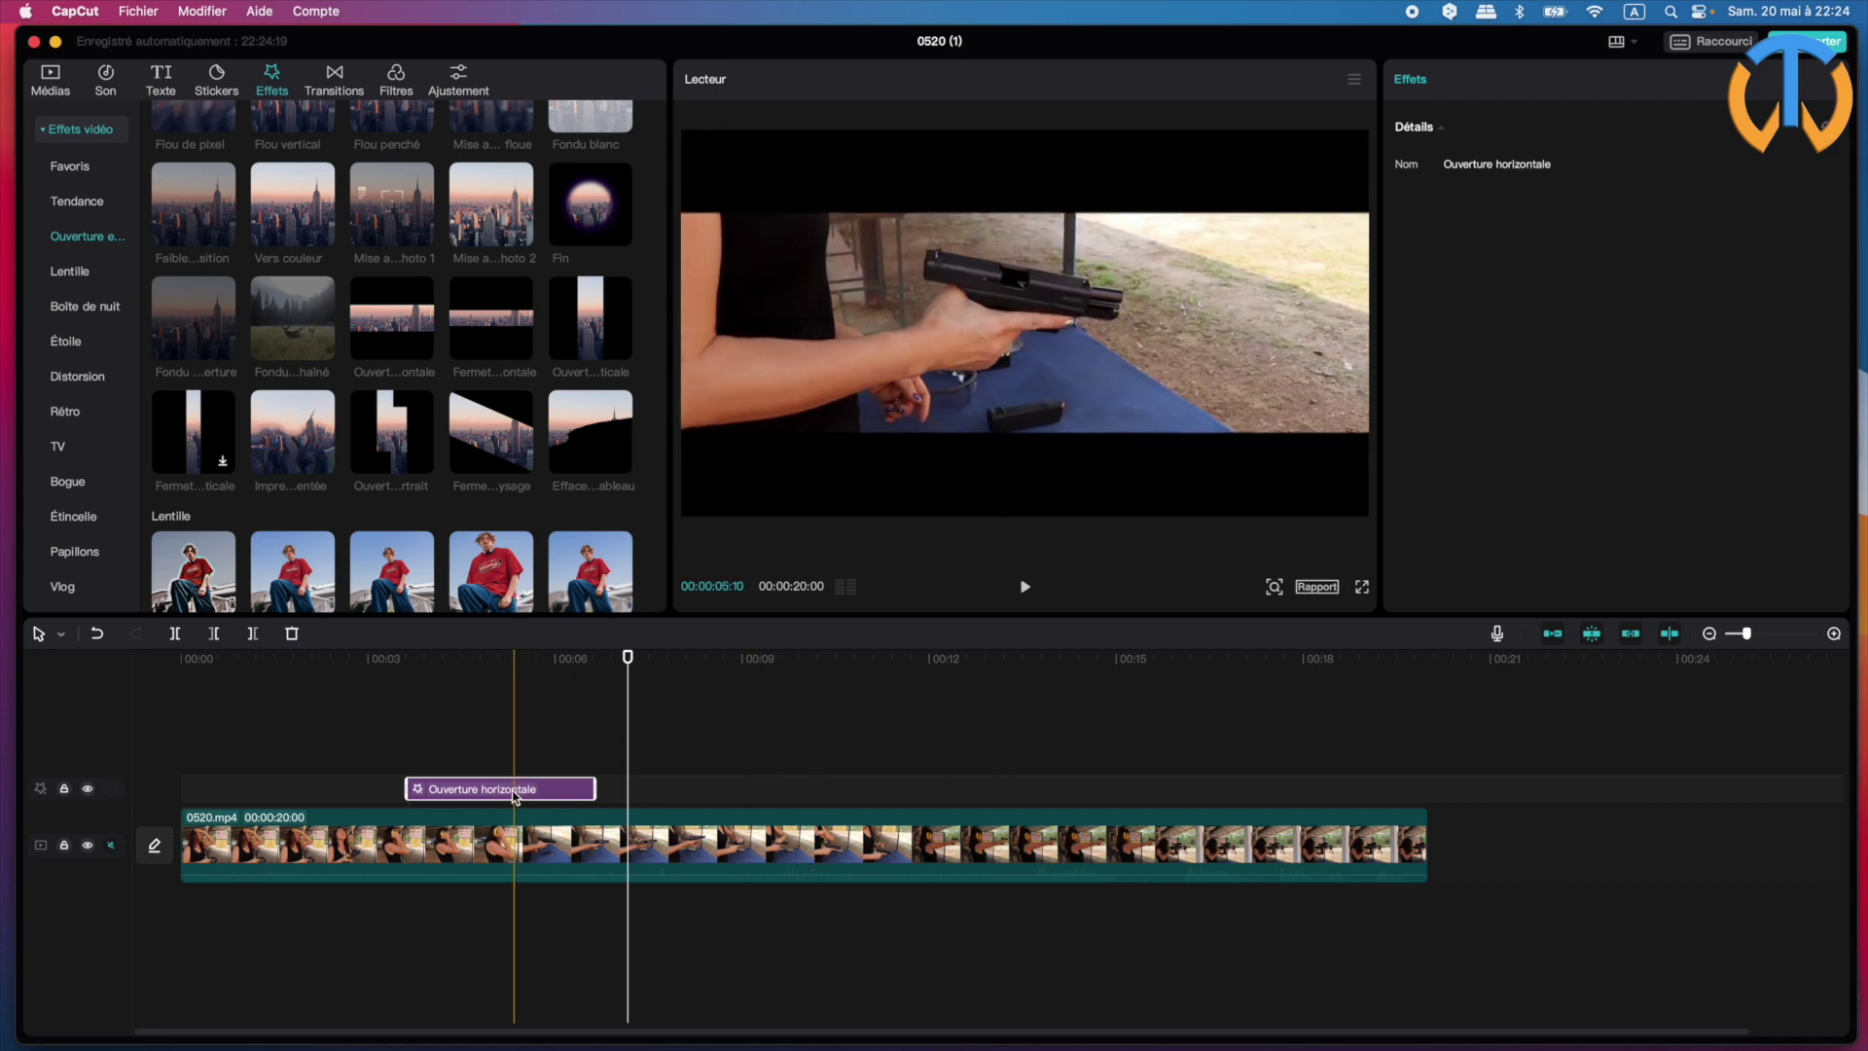
key(Delete)
- Add the Fermeture horizontale effect at 00:00:07:05, play it back and scrub around its end
mouse_move(504, 310)
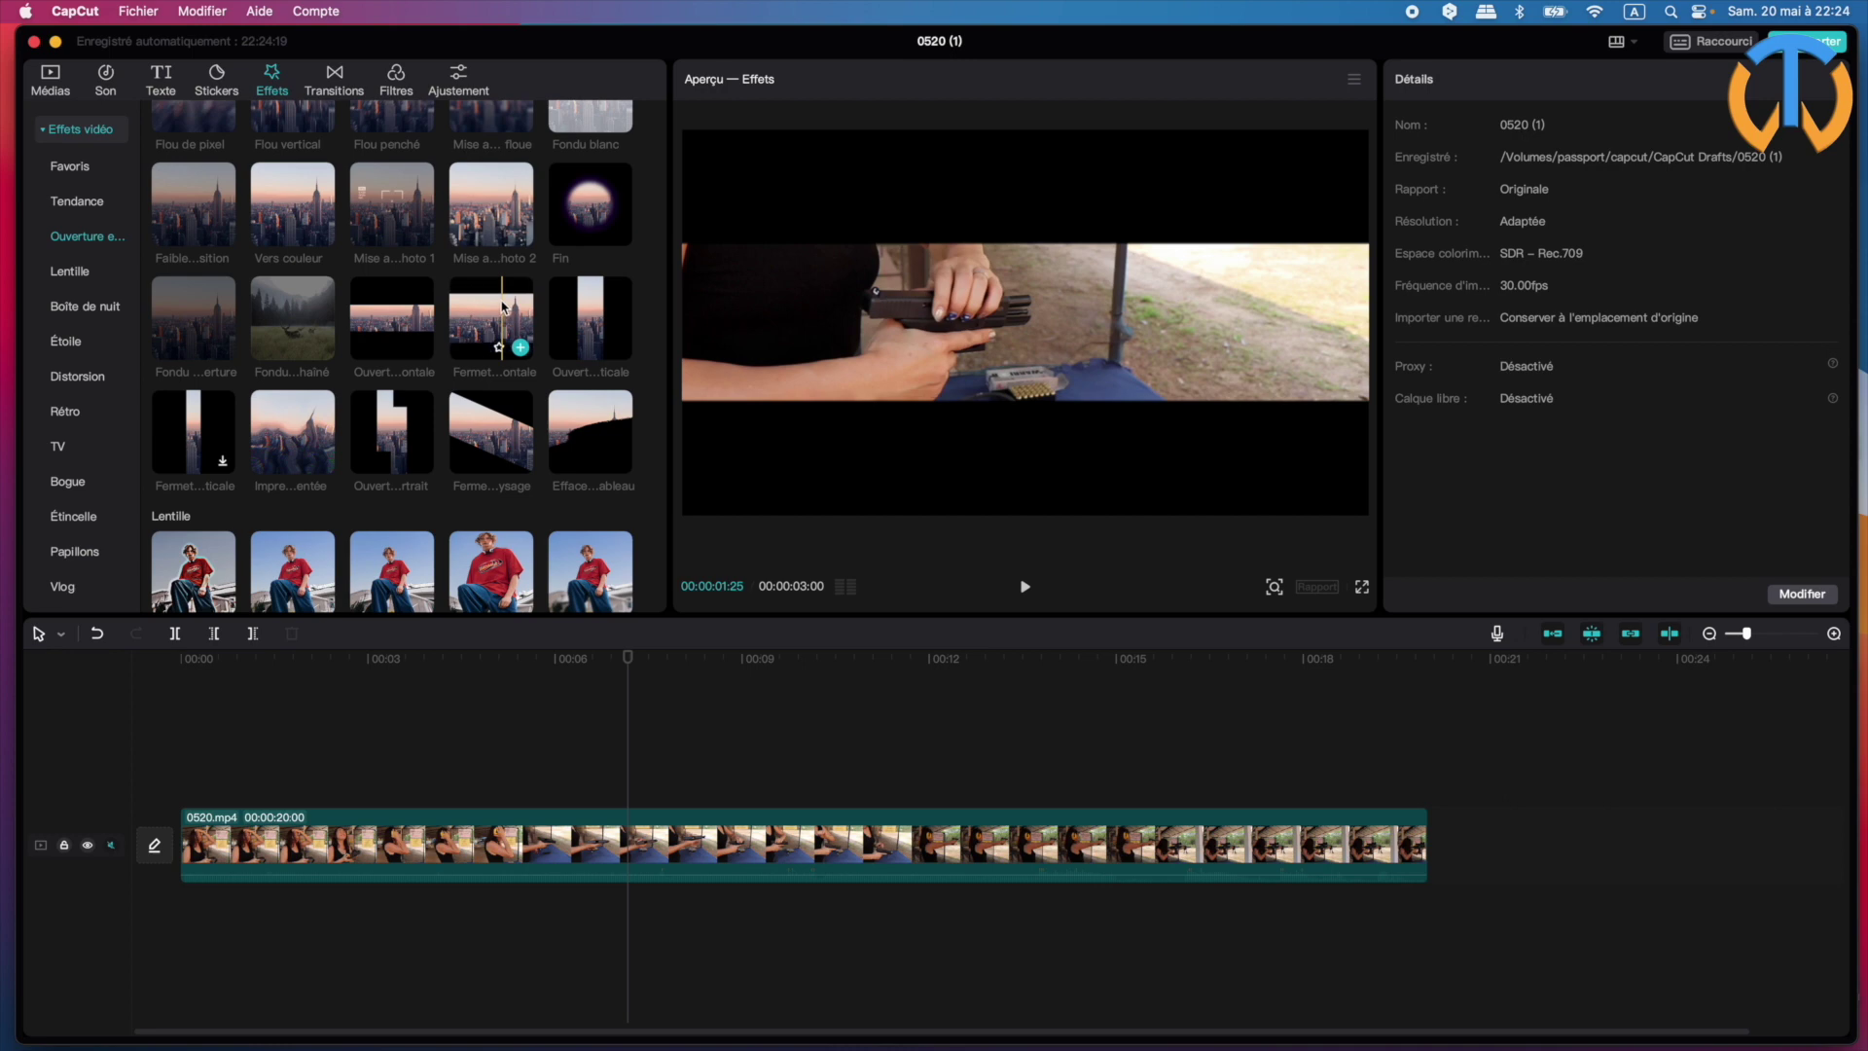
click(521, 347)
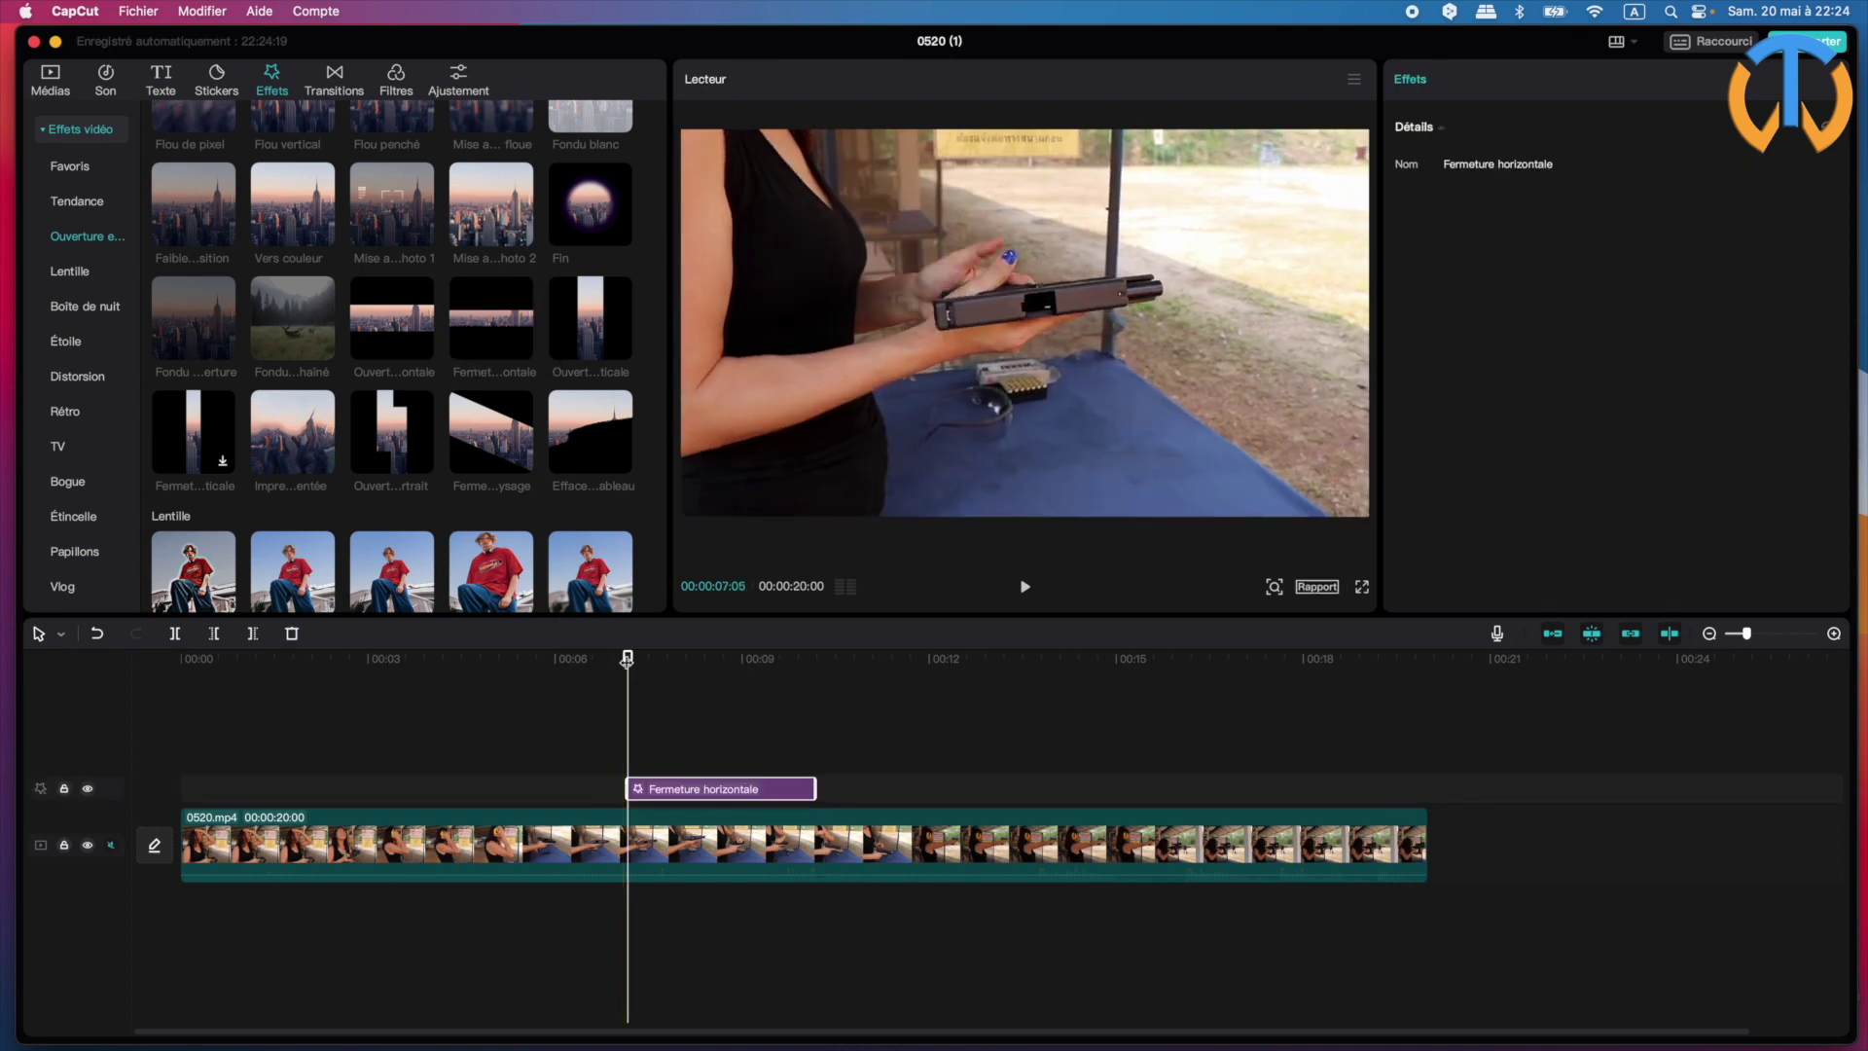
click(576, 666)
key(space)
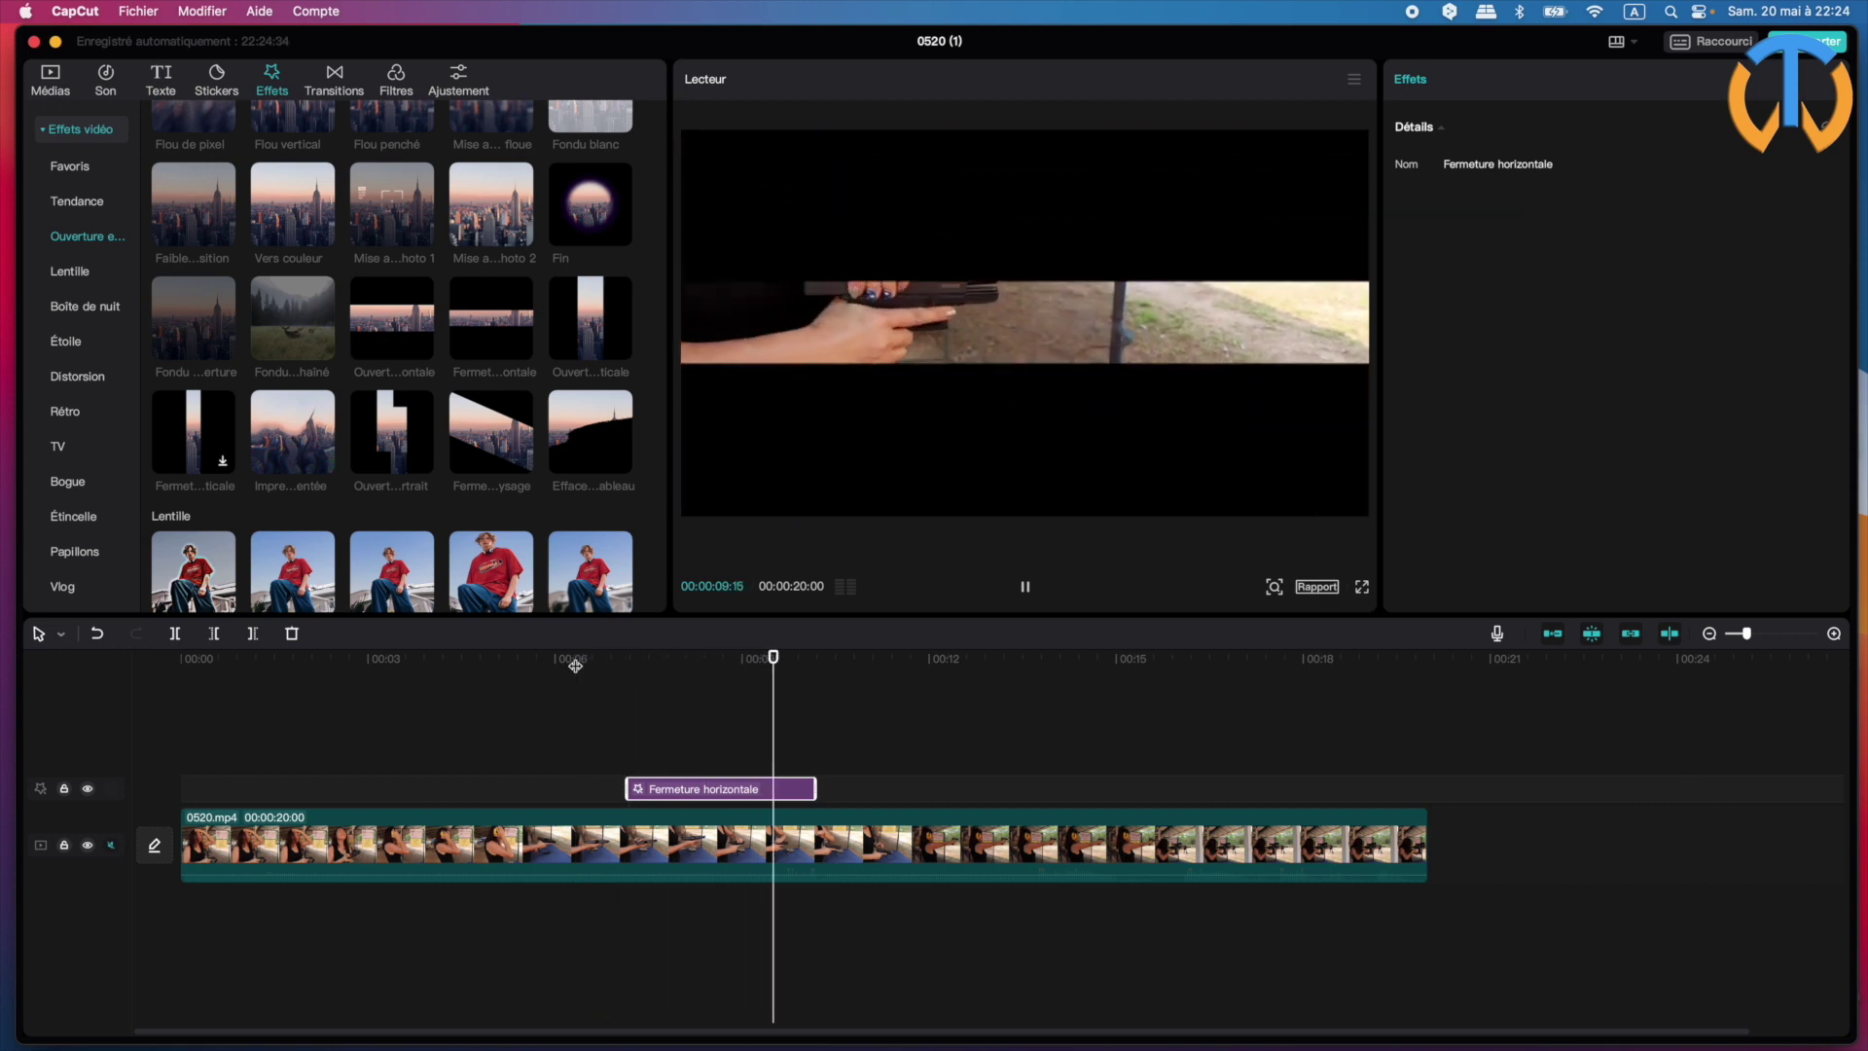
key(space)
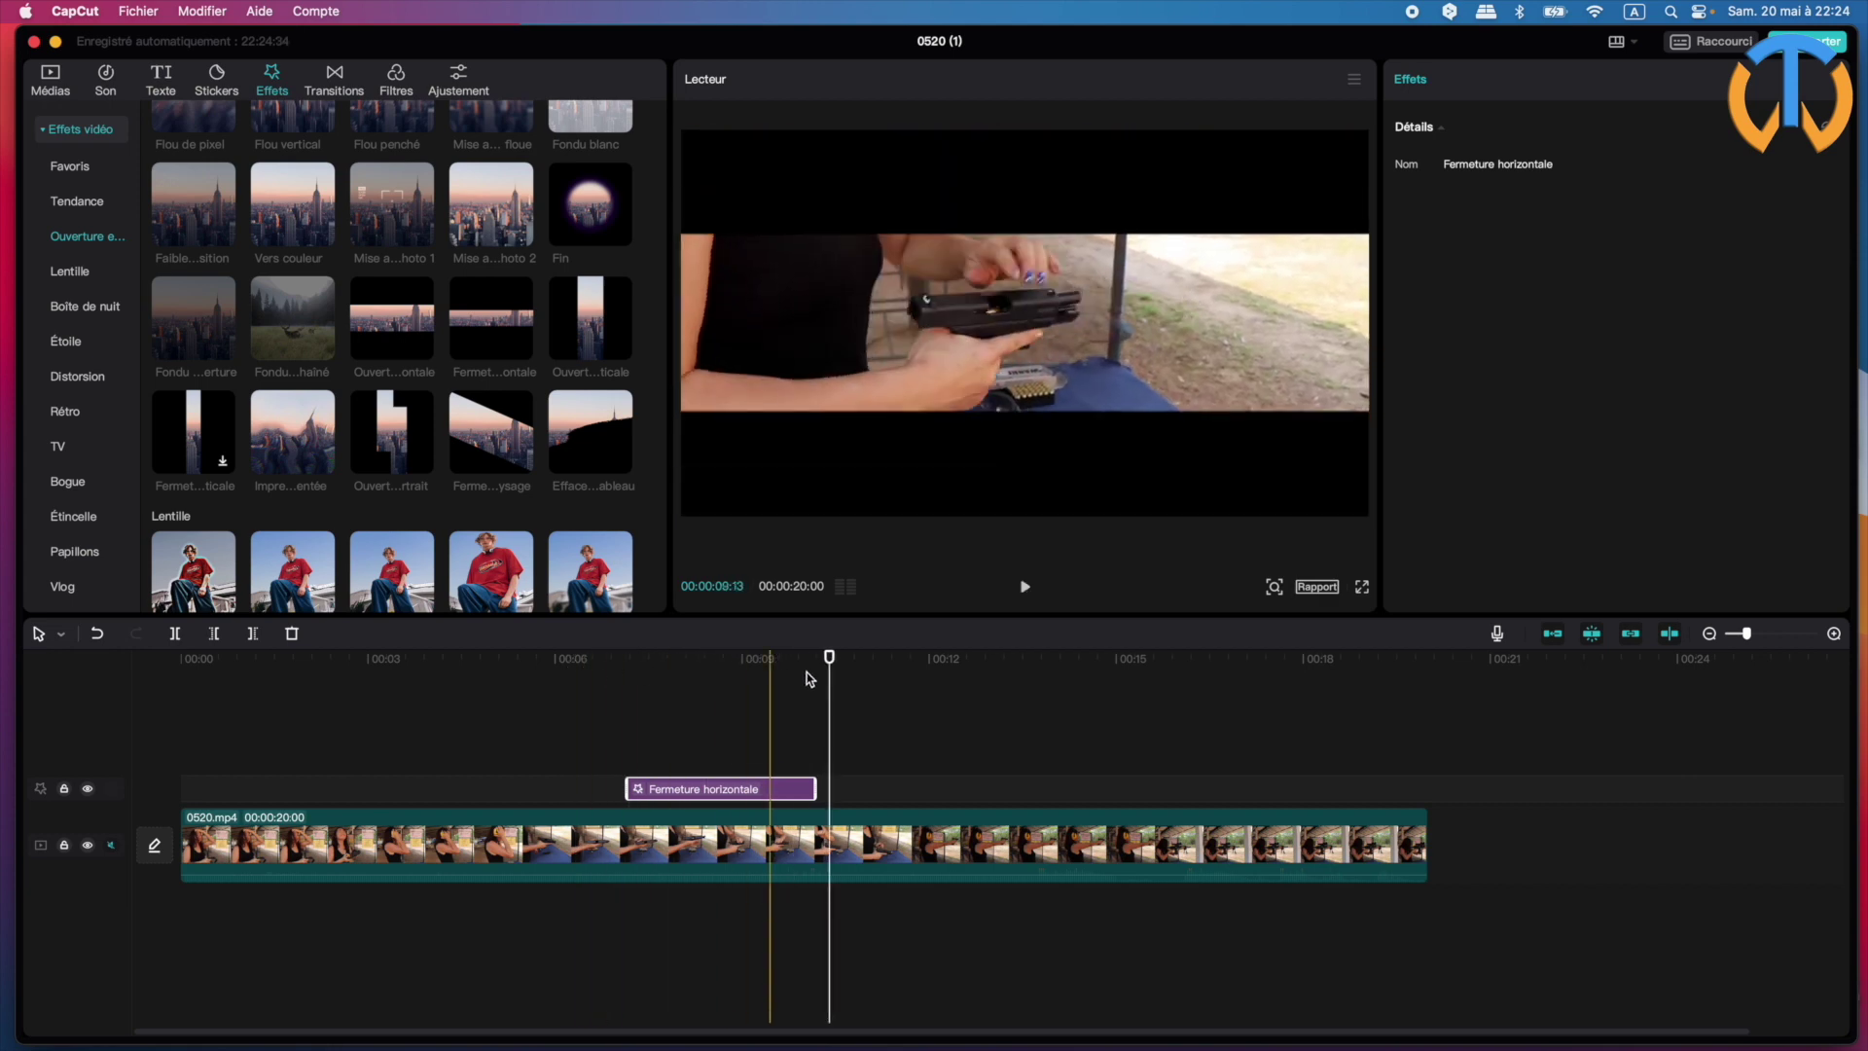
drag(829, 669, 815, 671)
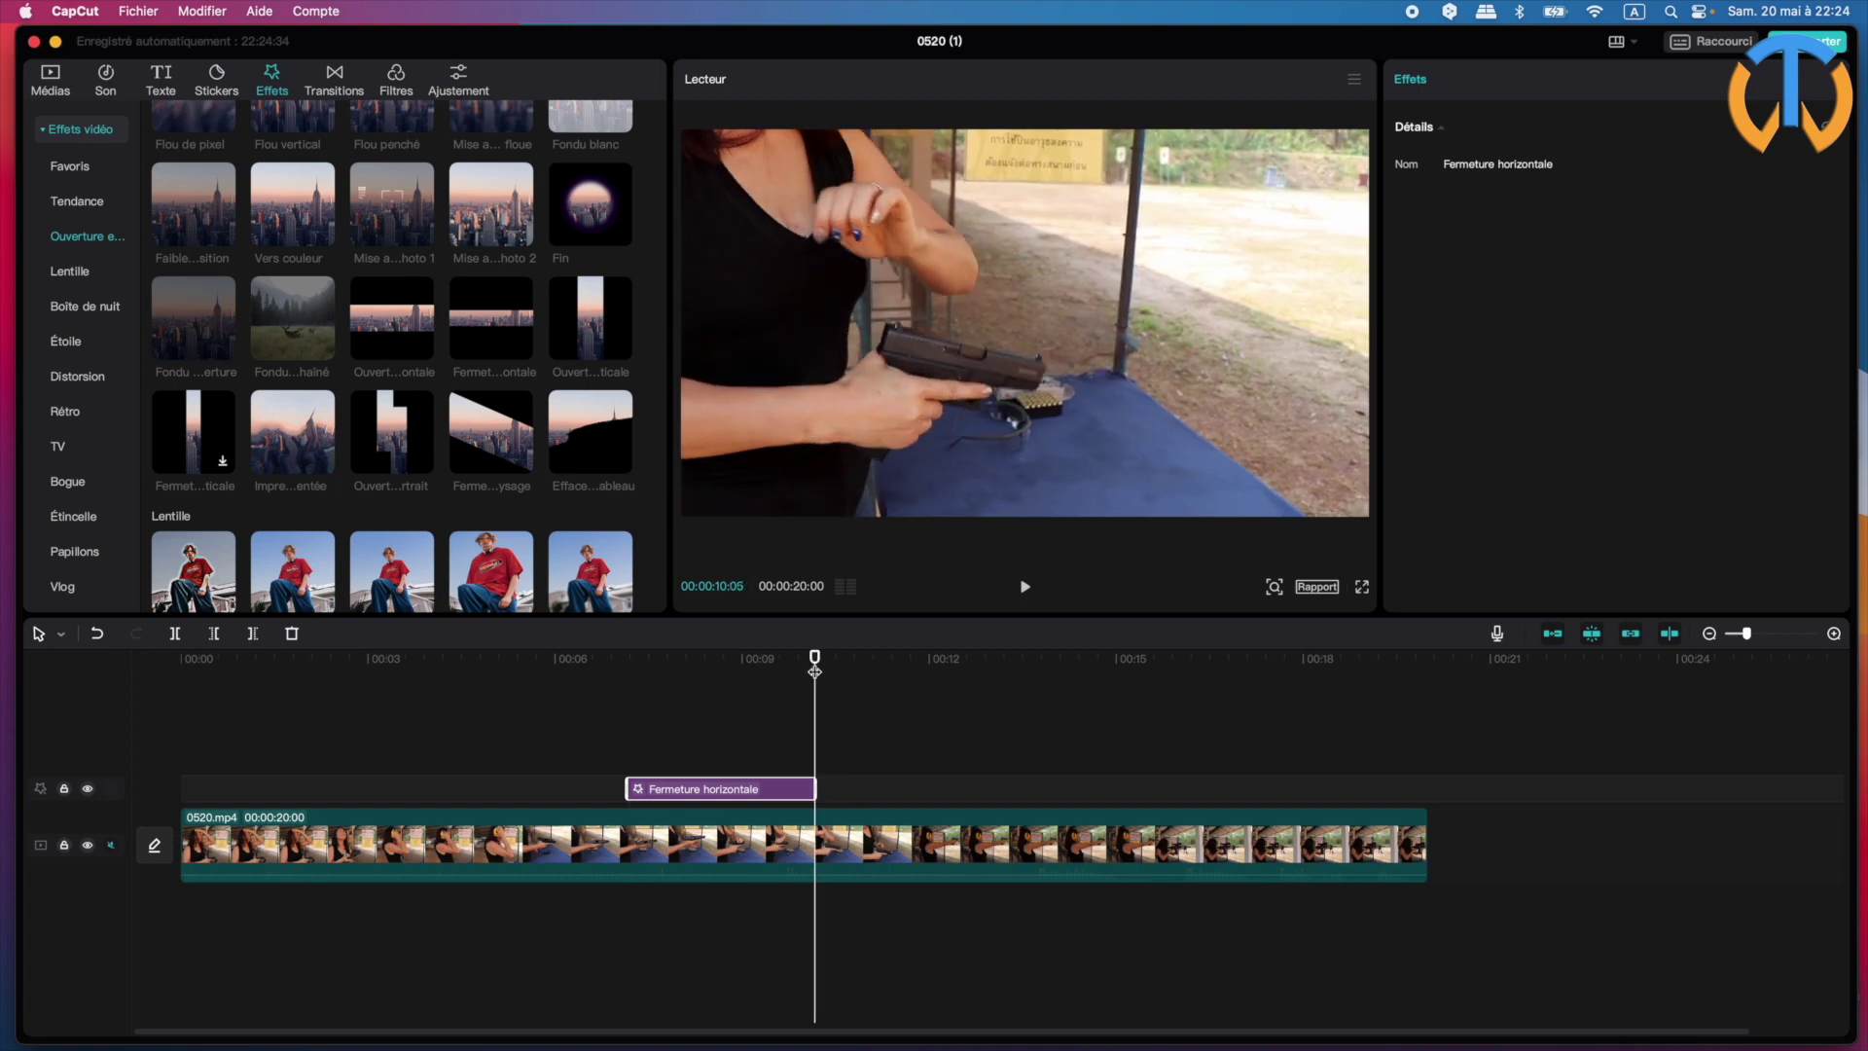
drag(814, 661, 807, 664)
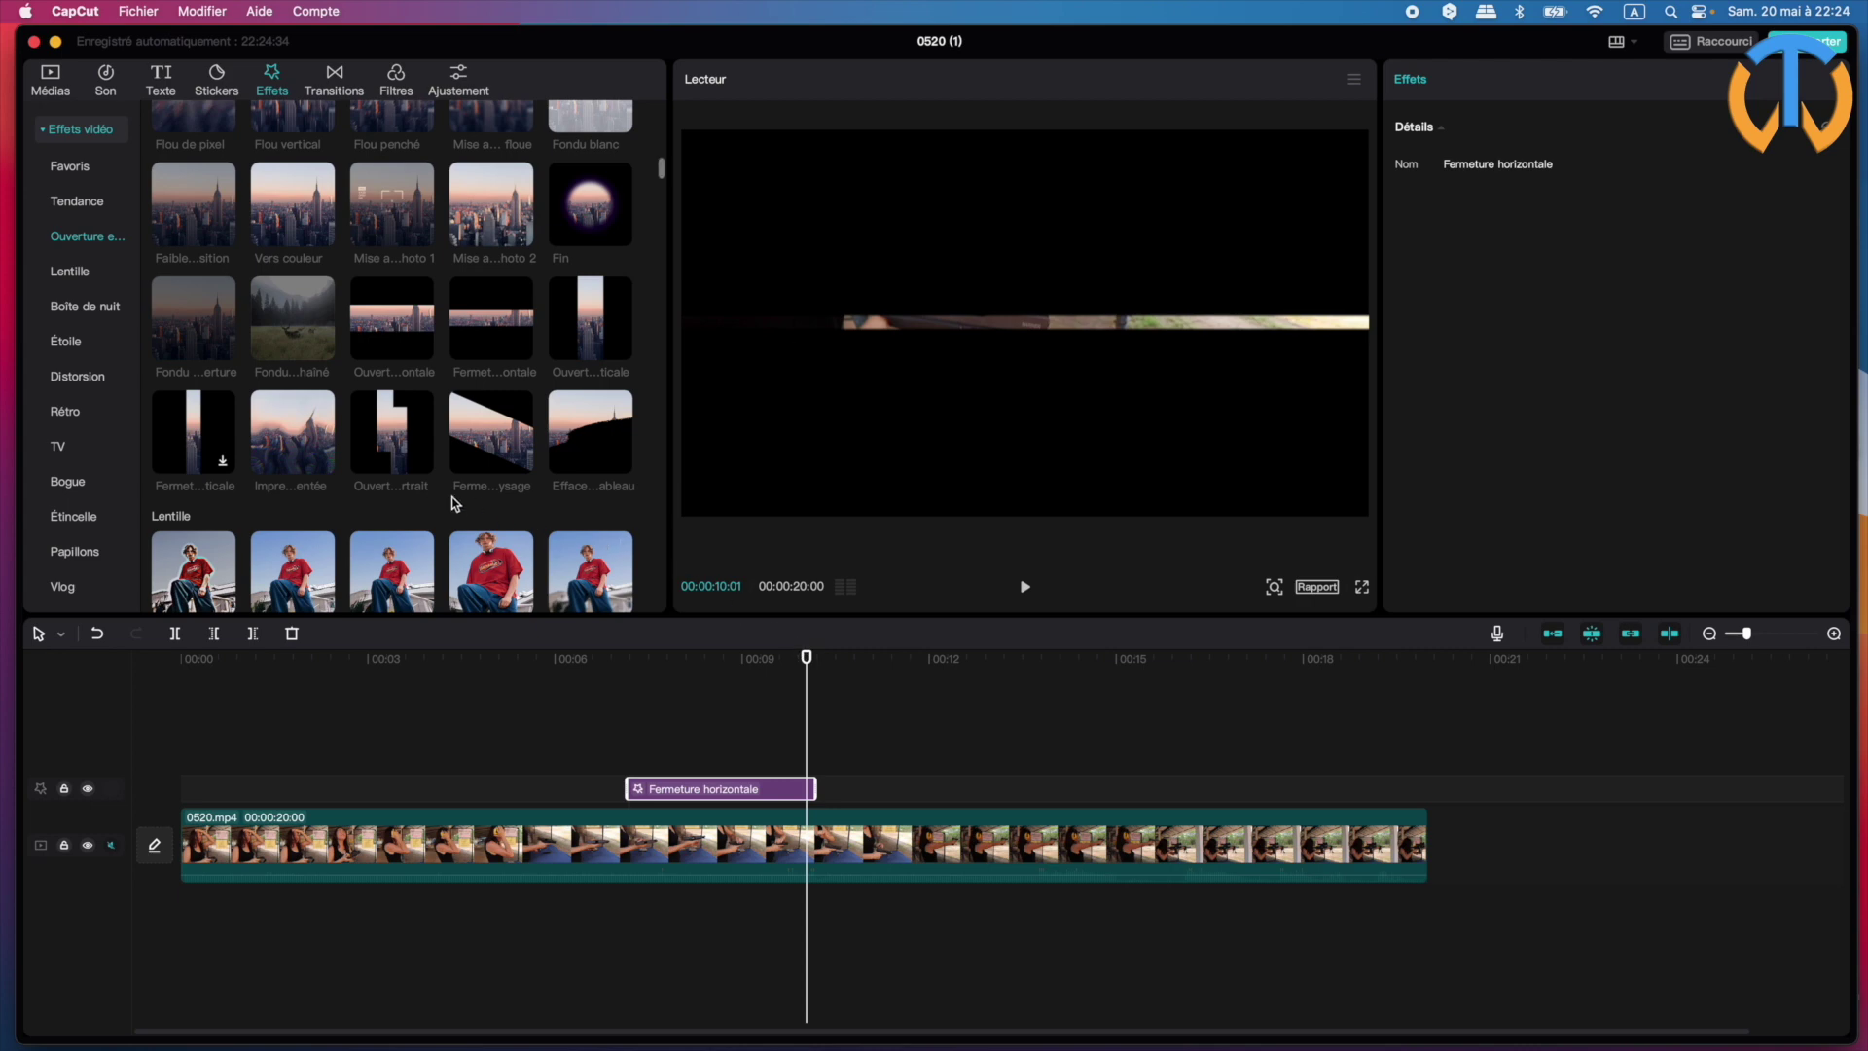
- Preview other opening and closing effects, and check the frames where the Fermeture horizontale effect ends
click(387, 457)
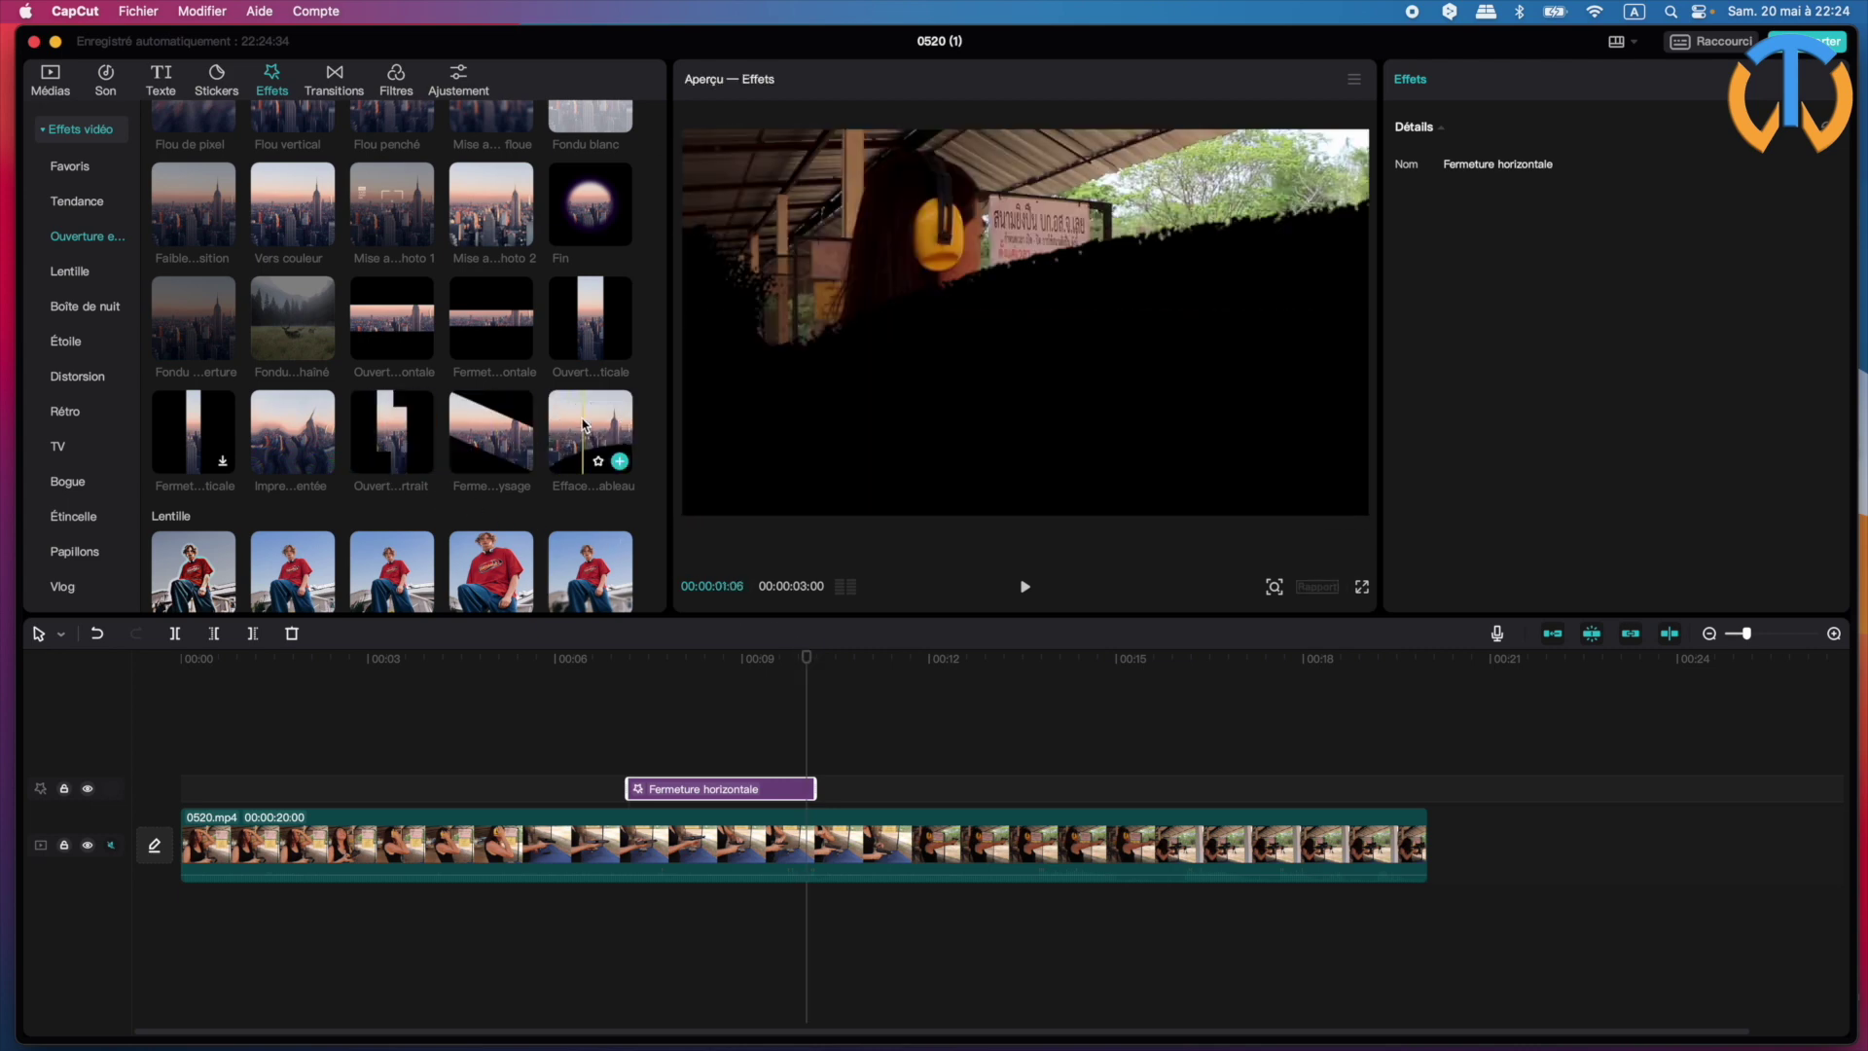
click(806, 679)
drag(807, 661, 814, 660)
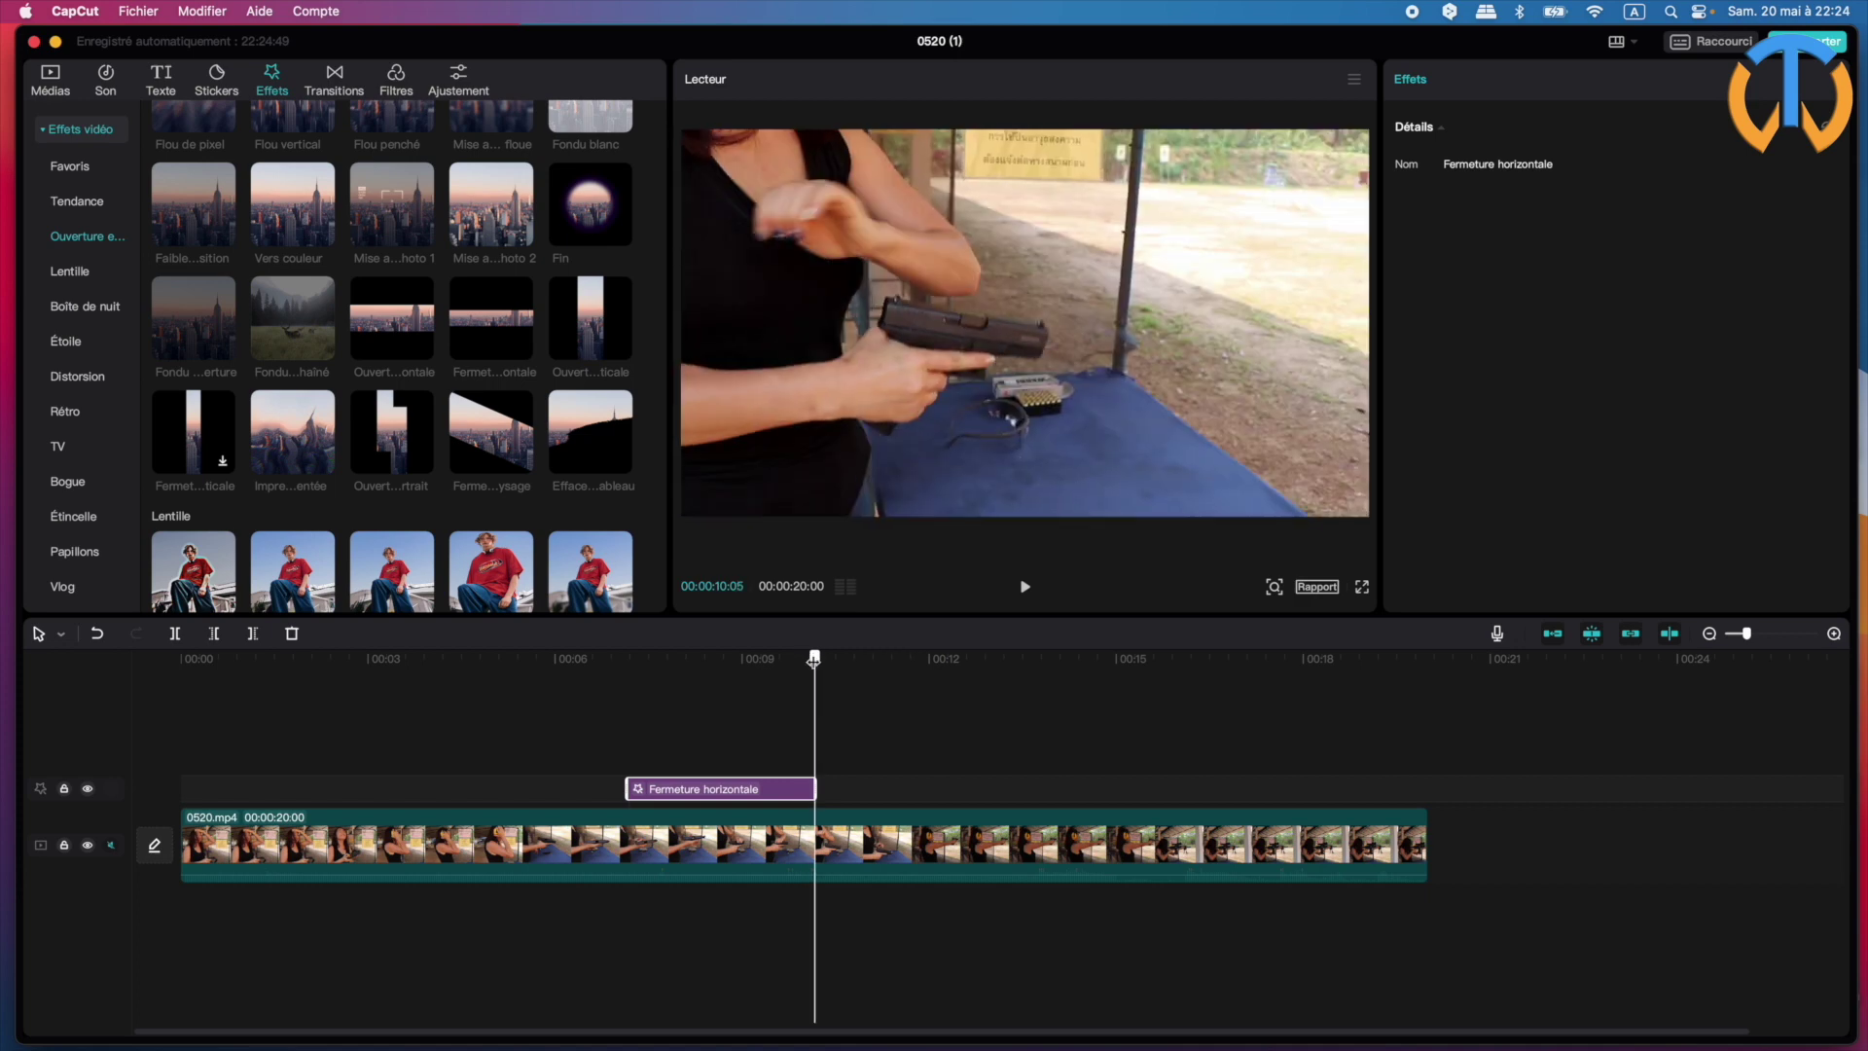
- Add the Effacer le tableau effect right after the Fermeture horizontale effect, play it back and scrub to its middle
click(619, 462)
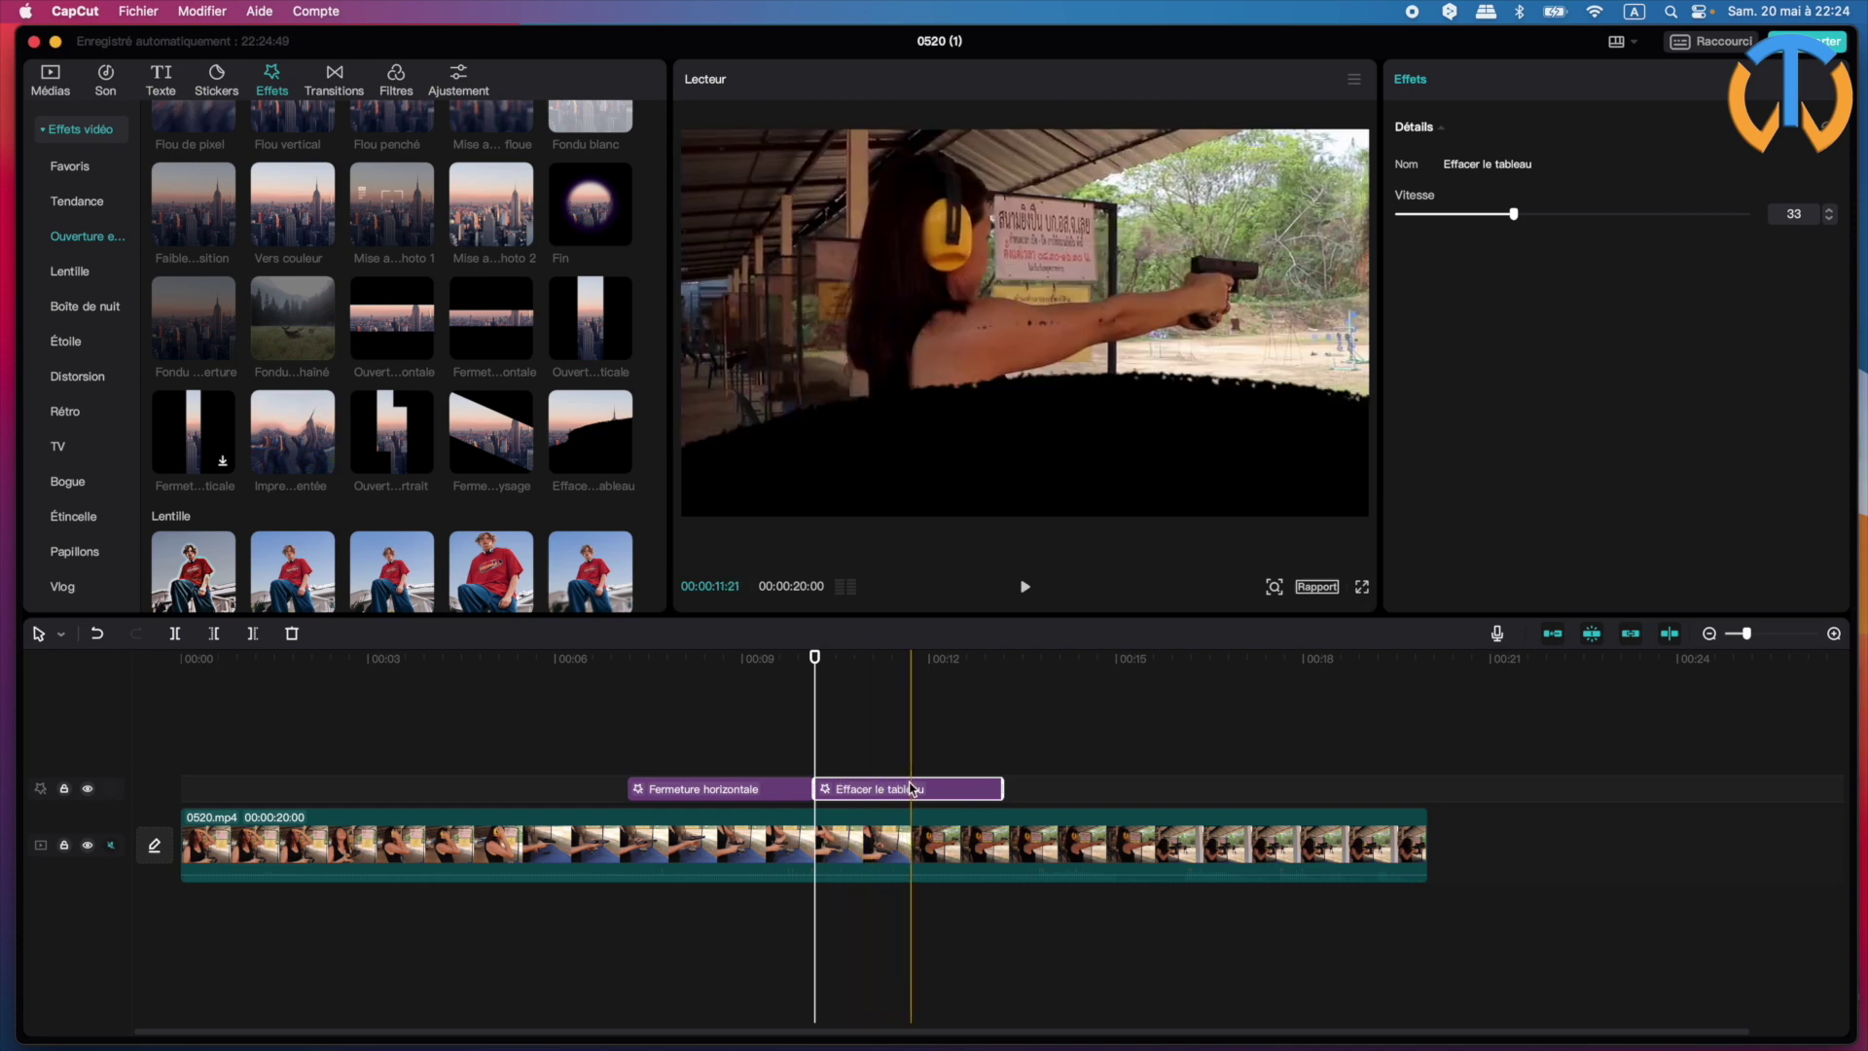
drag(815, 665, 600, 659)
key(space)
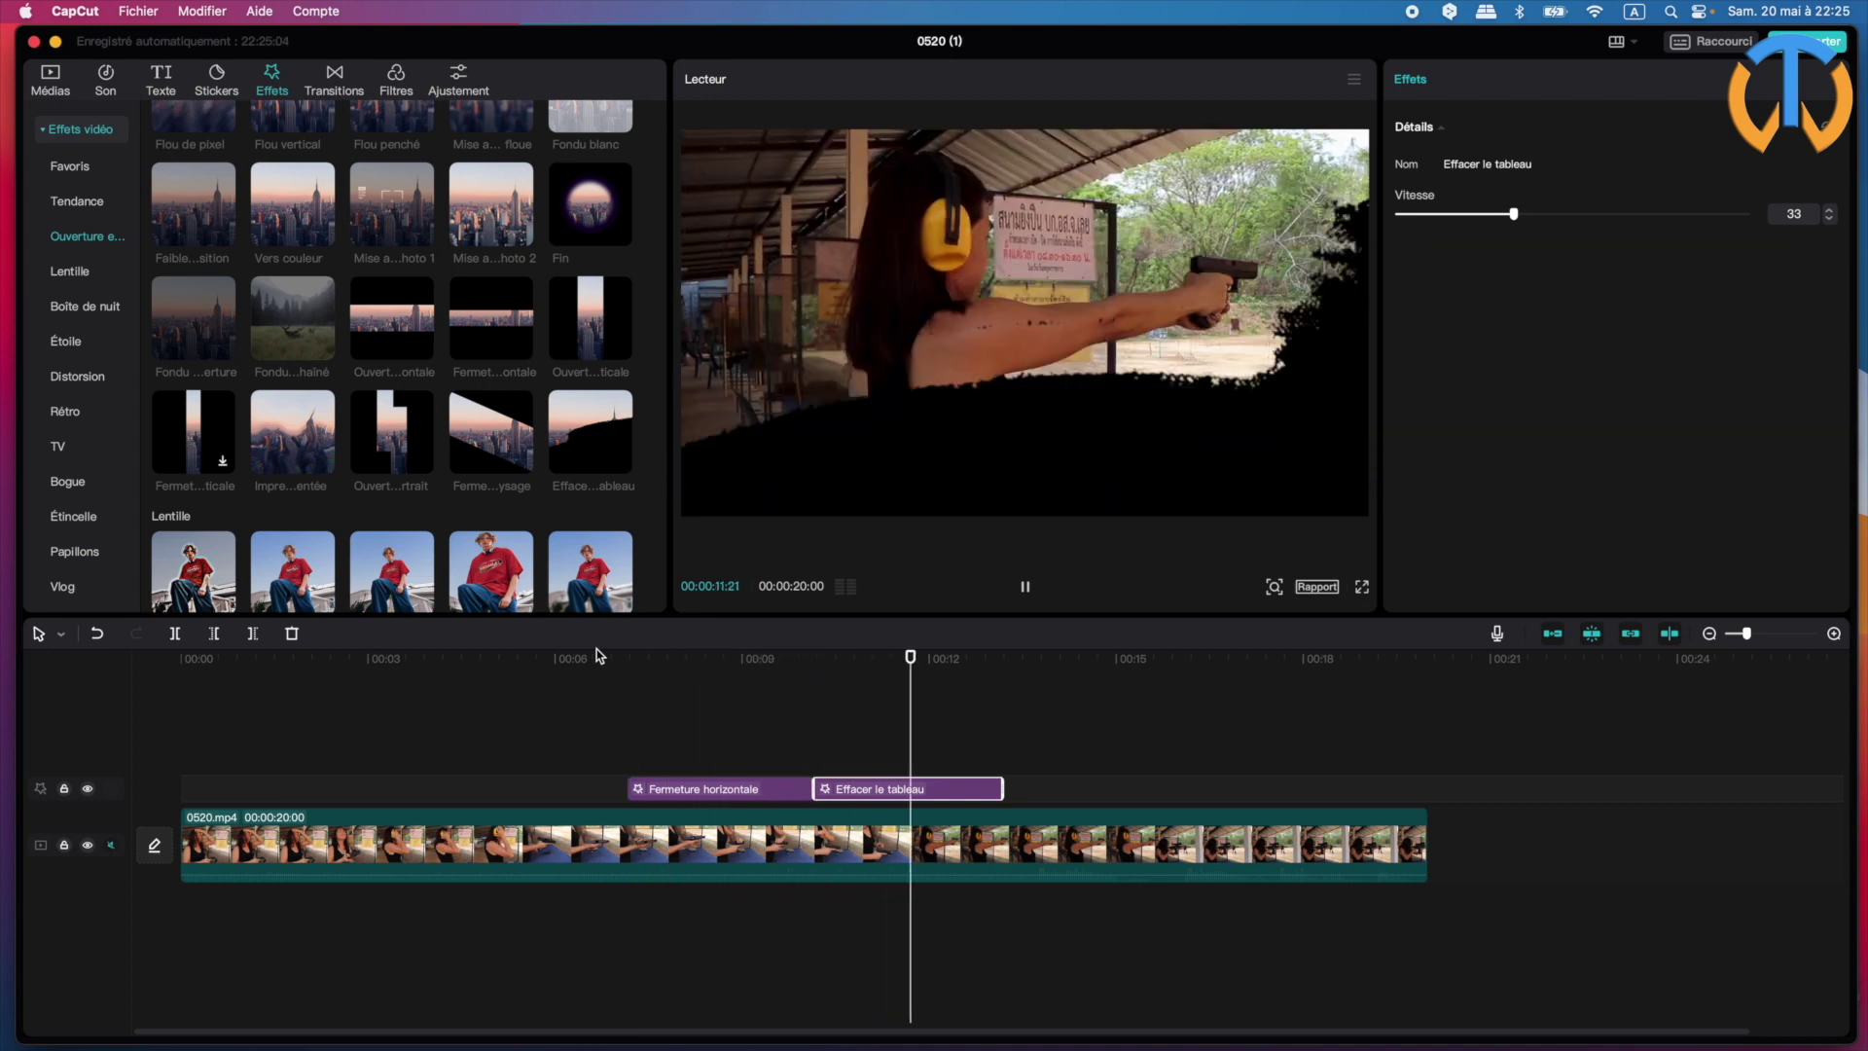
key(space)
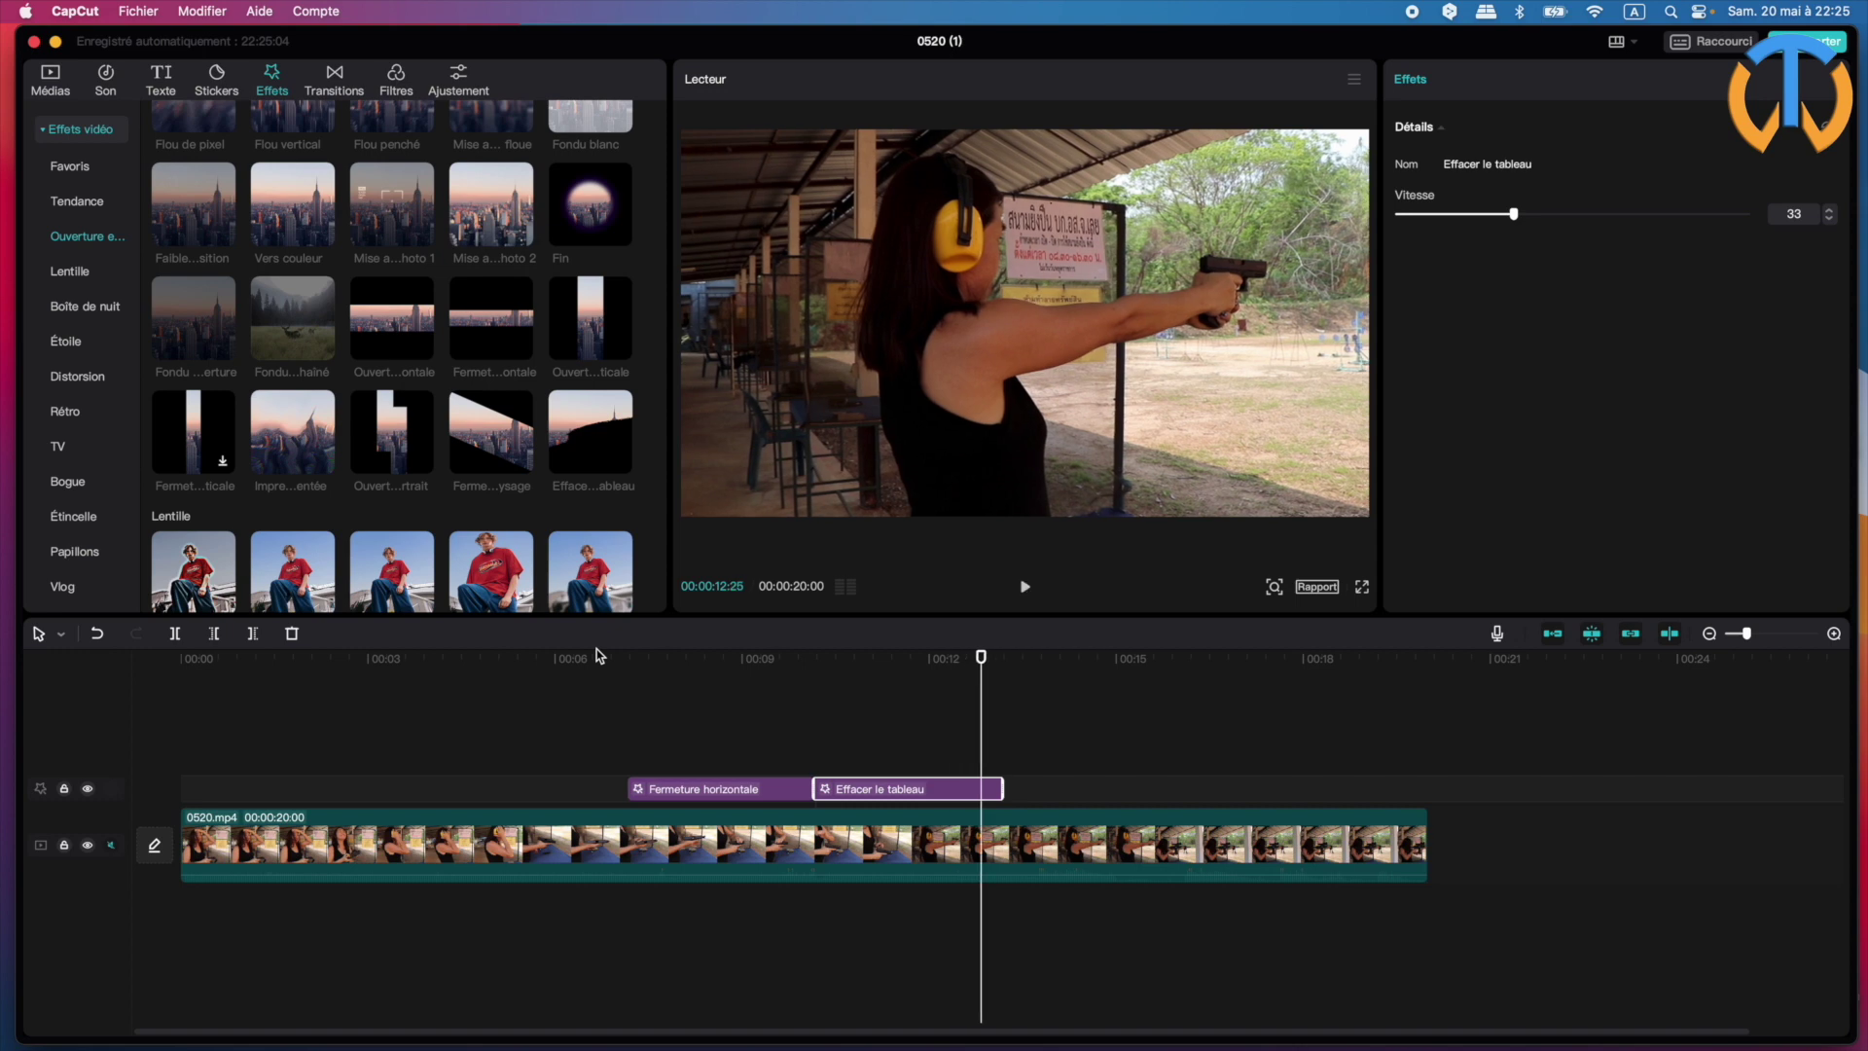
drag(982, 661, 912, 661)
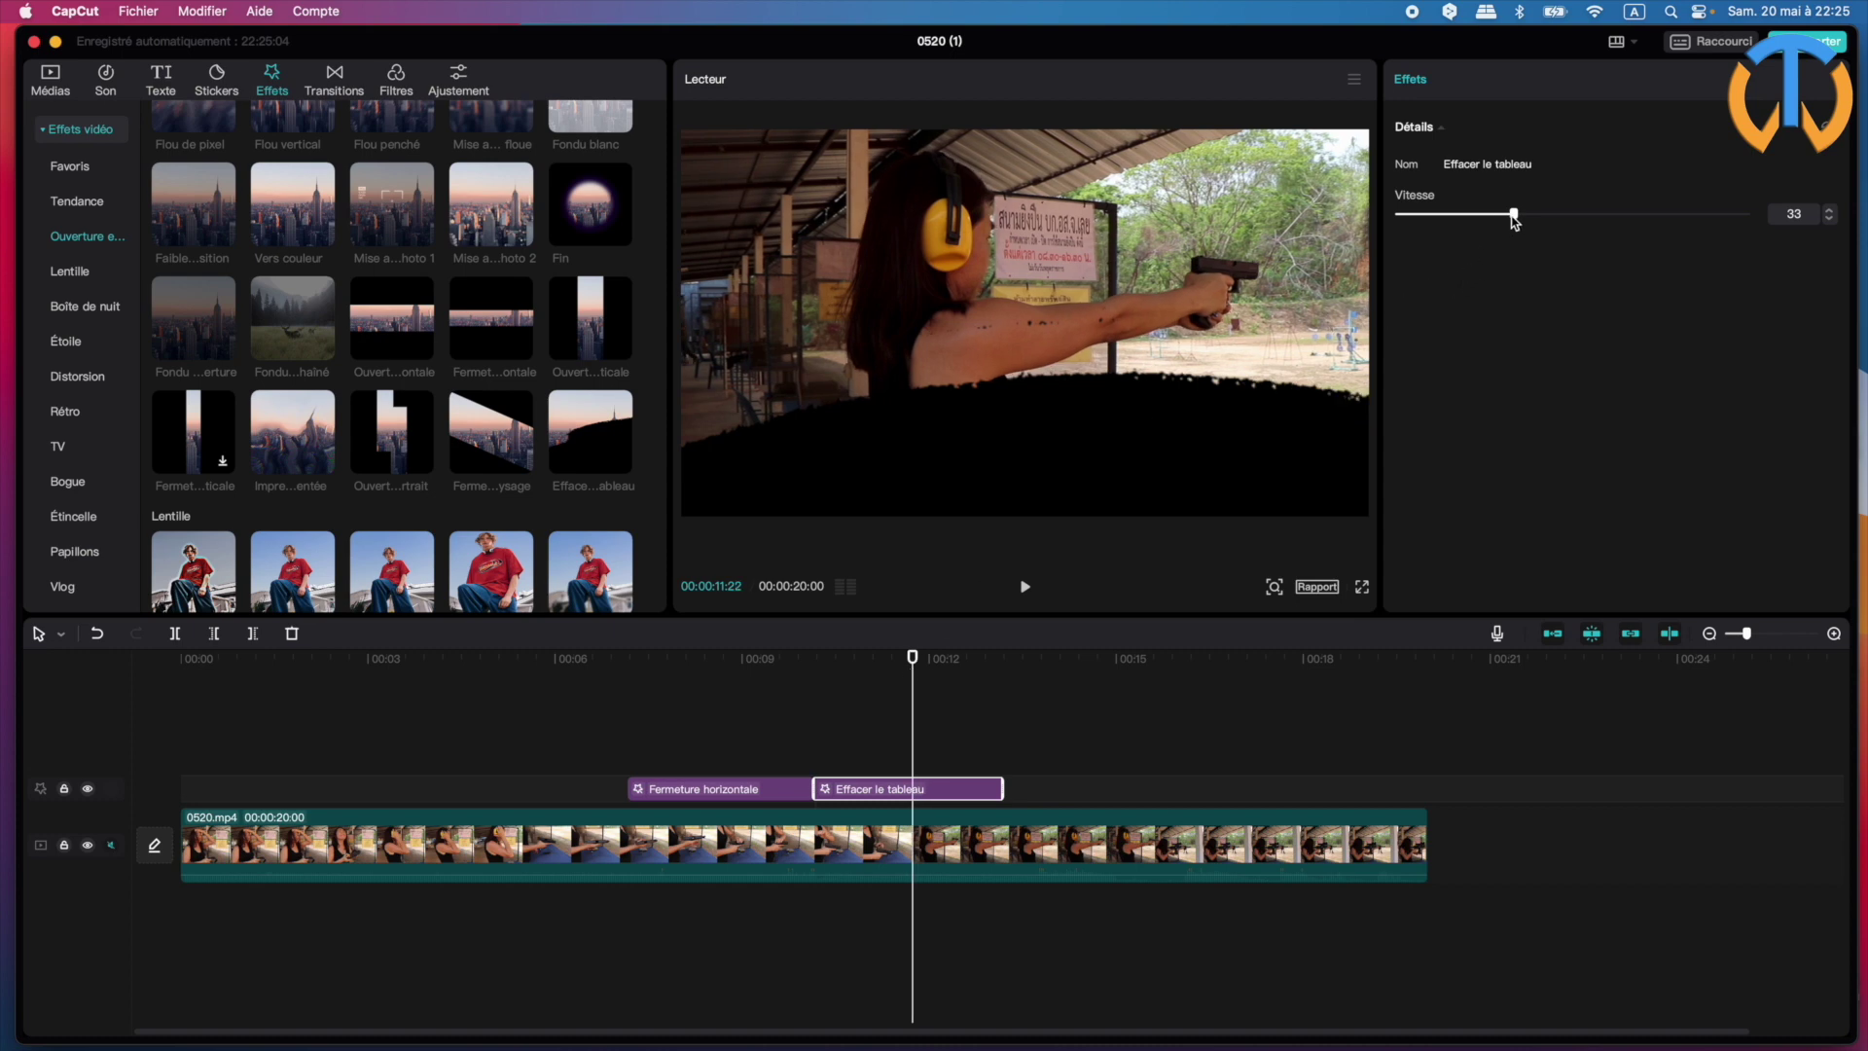
- Set the Effacer le tableau effect's Vitesse to 10 and play it back from its start
drag(1514, 214, 1445, 216)
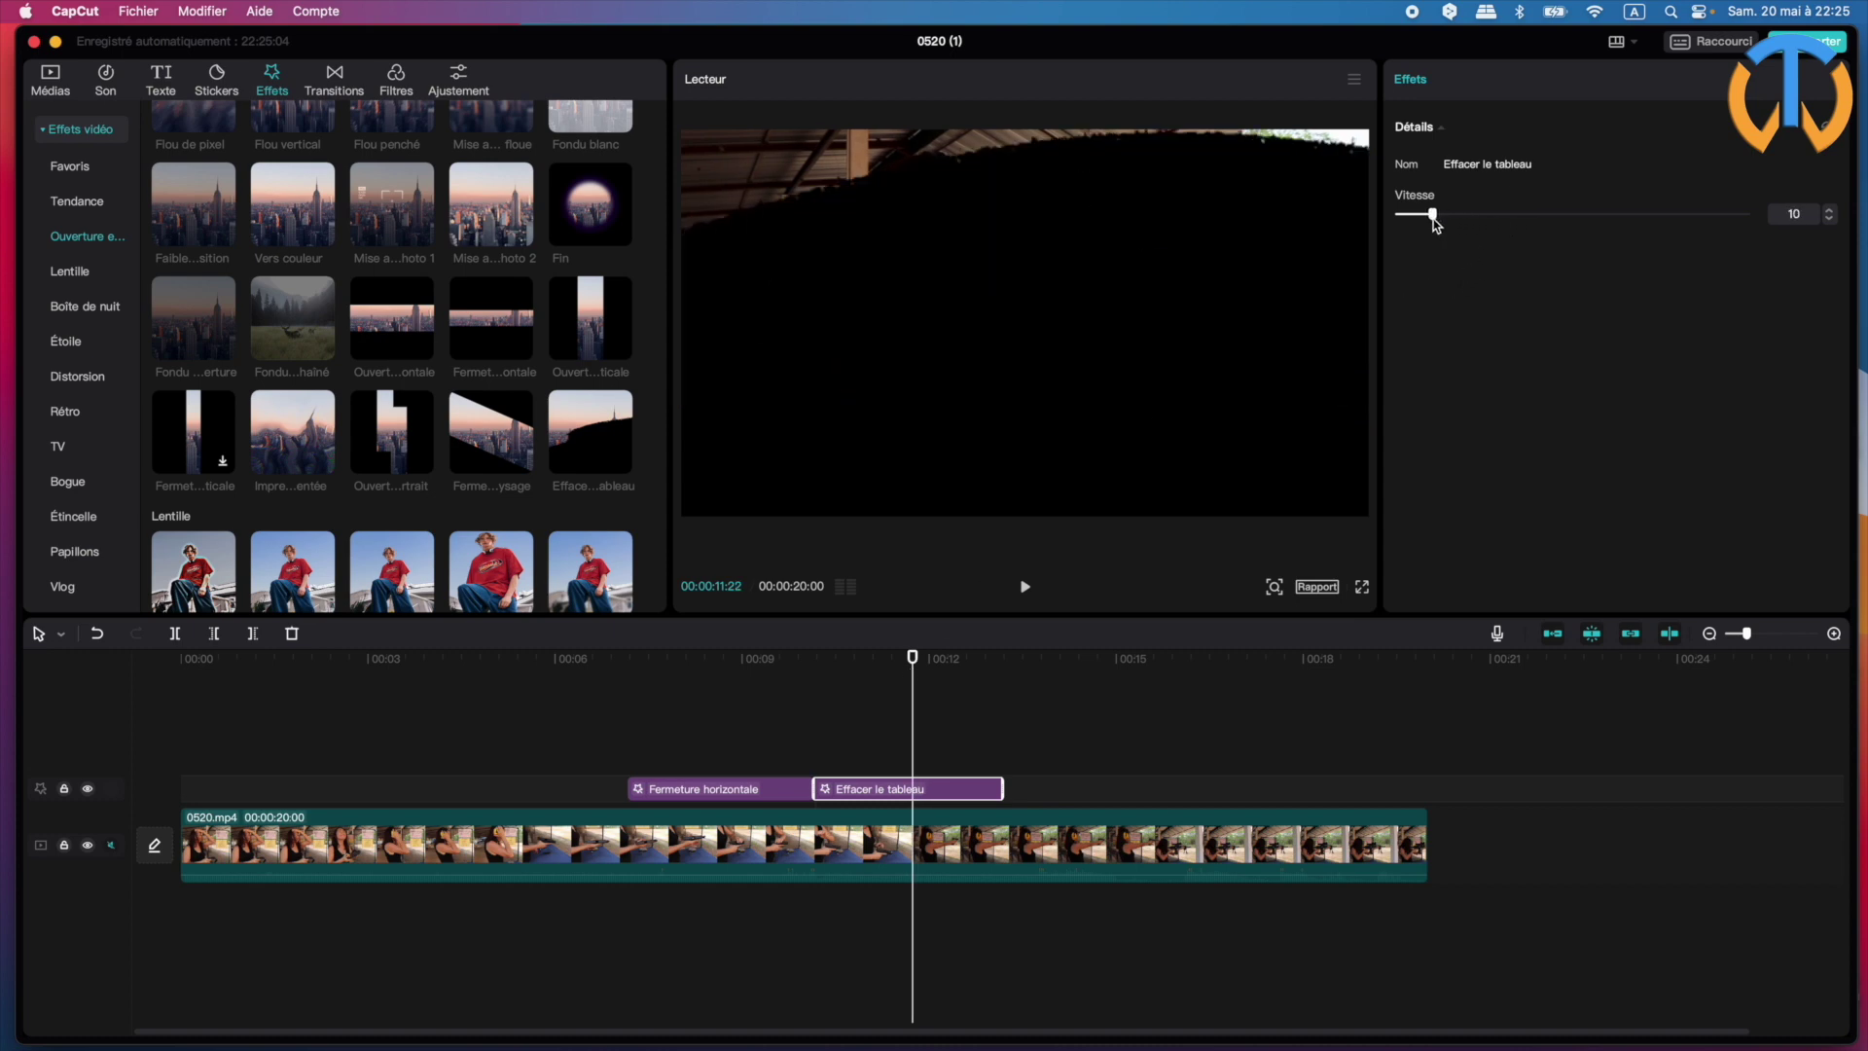
drag(911, 660, 817, 671)
key(space)
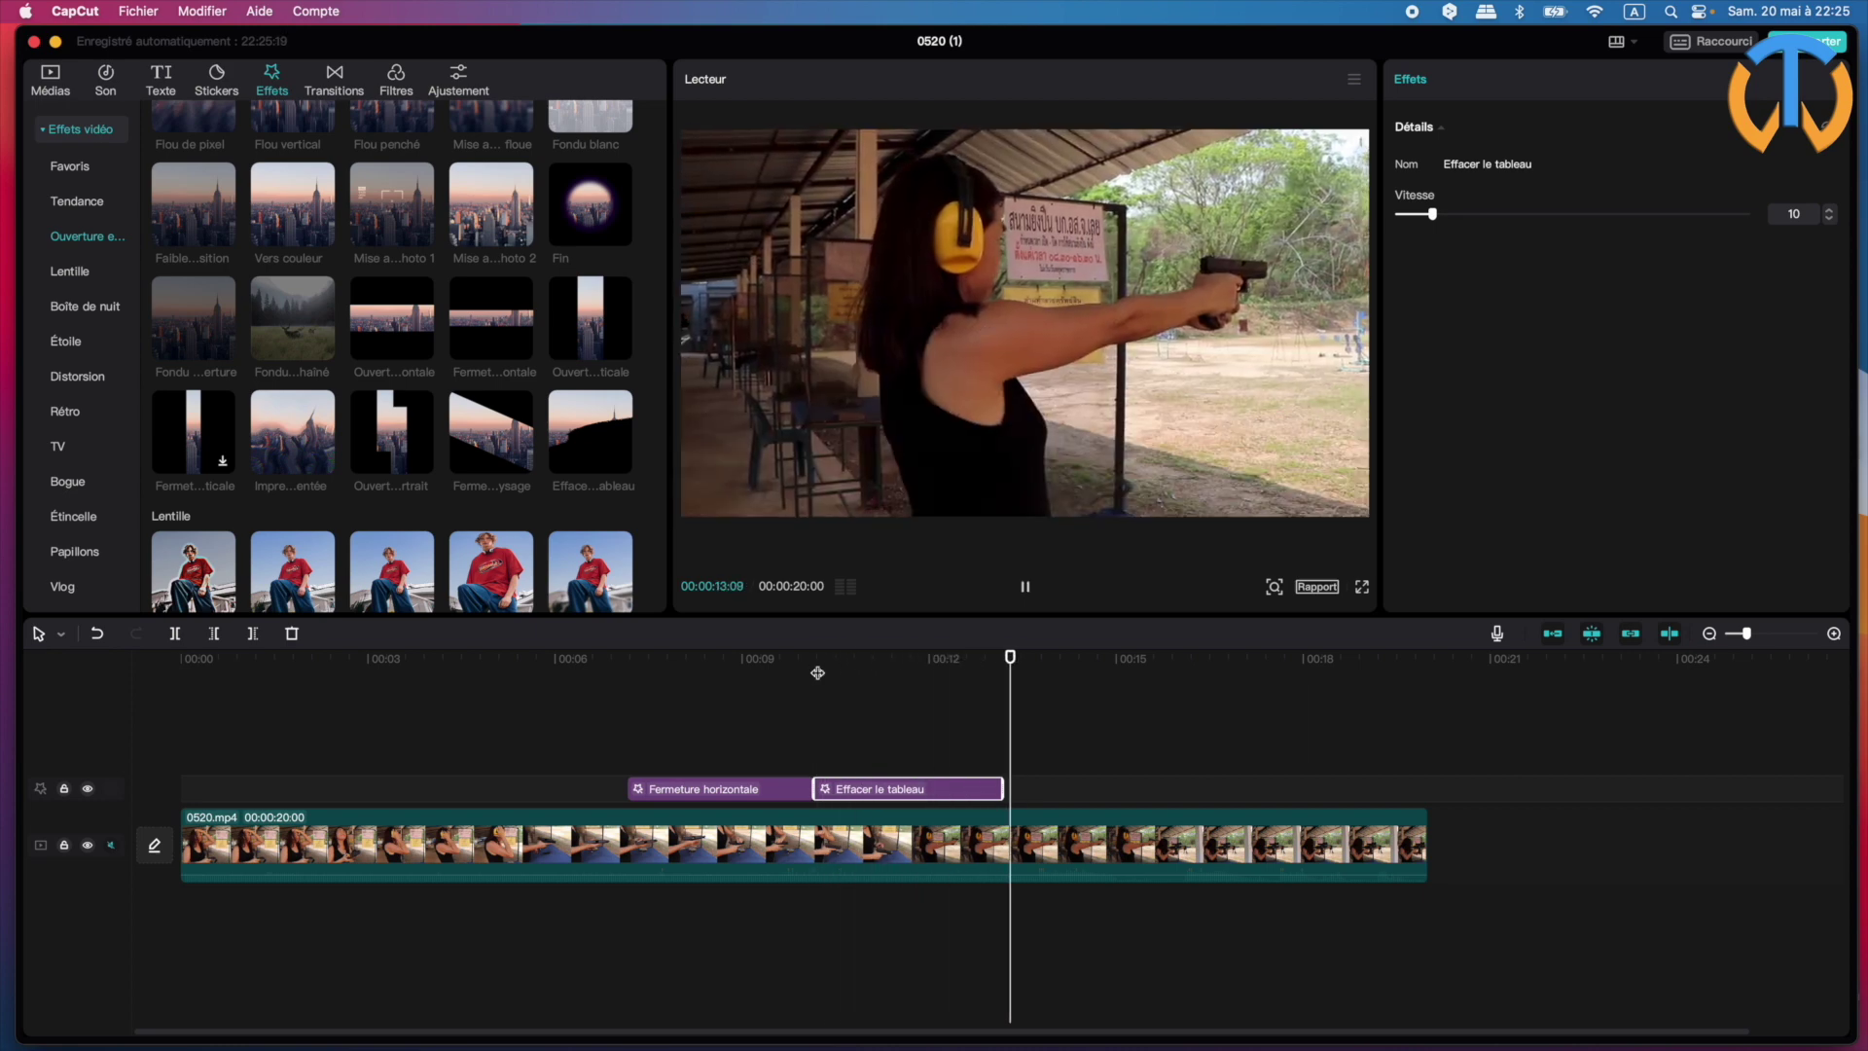
- Delete the Fermeture horizontale and Effacer le tableau effects together, and return the playhead to the start of the clip
drag(776, 763, 837, 790)
key(BackSpace)
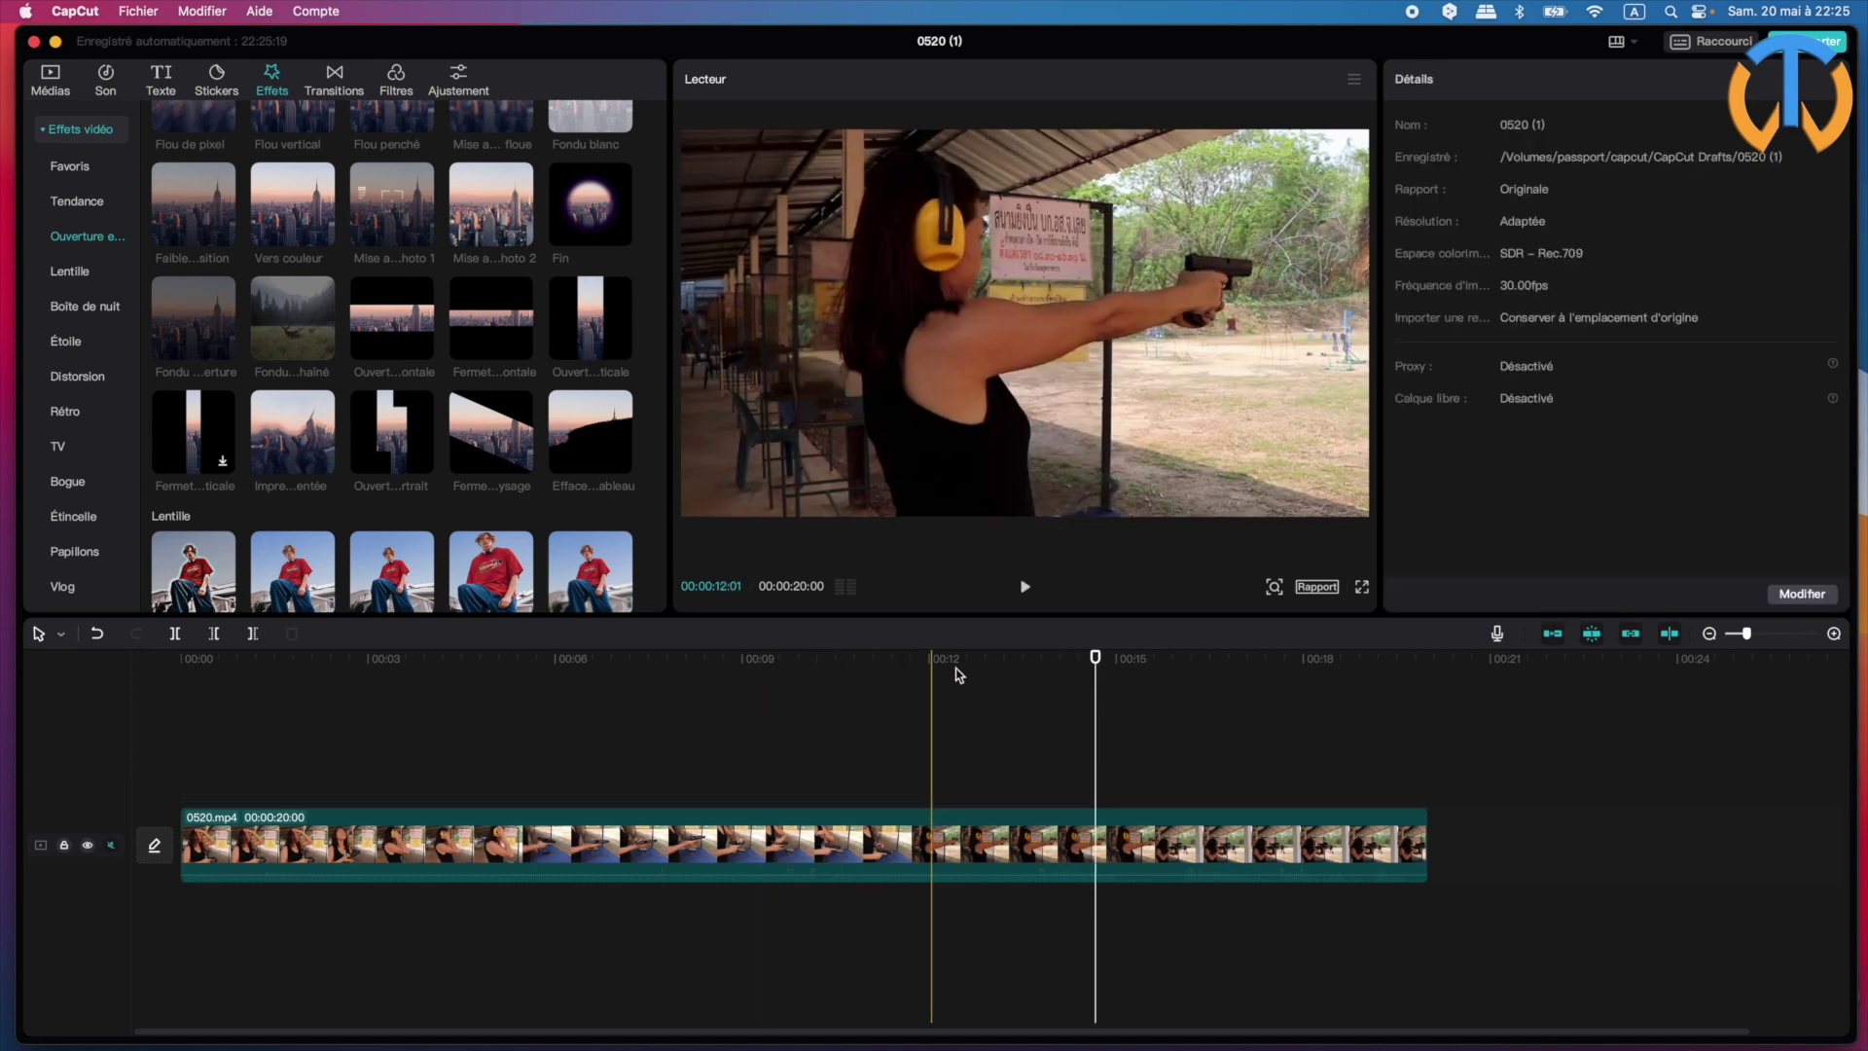
drag(1080, 669, 155, 711)
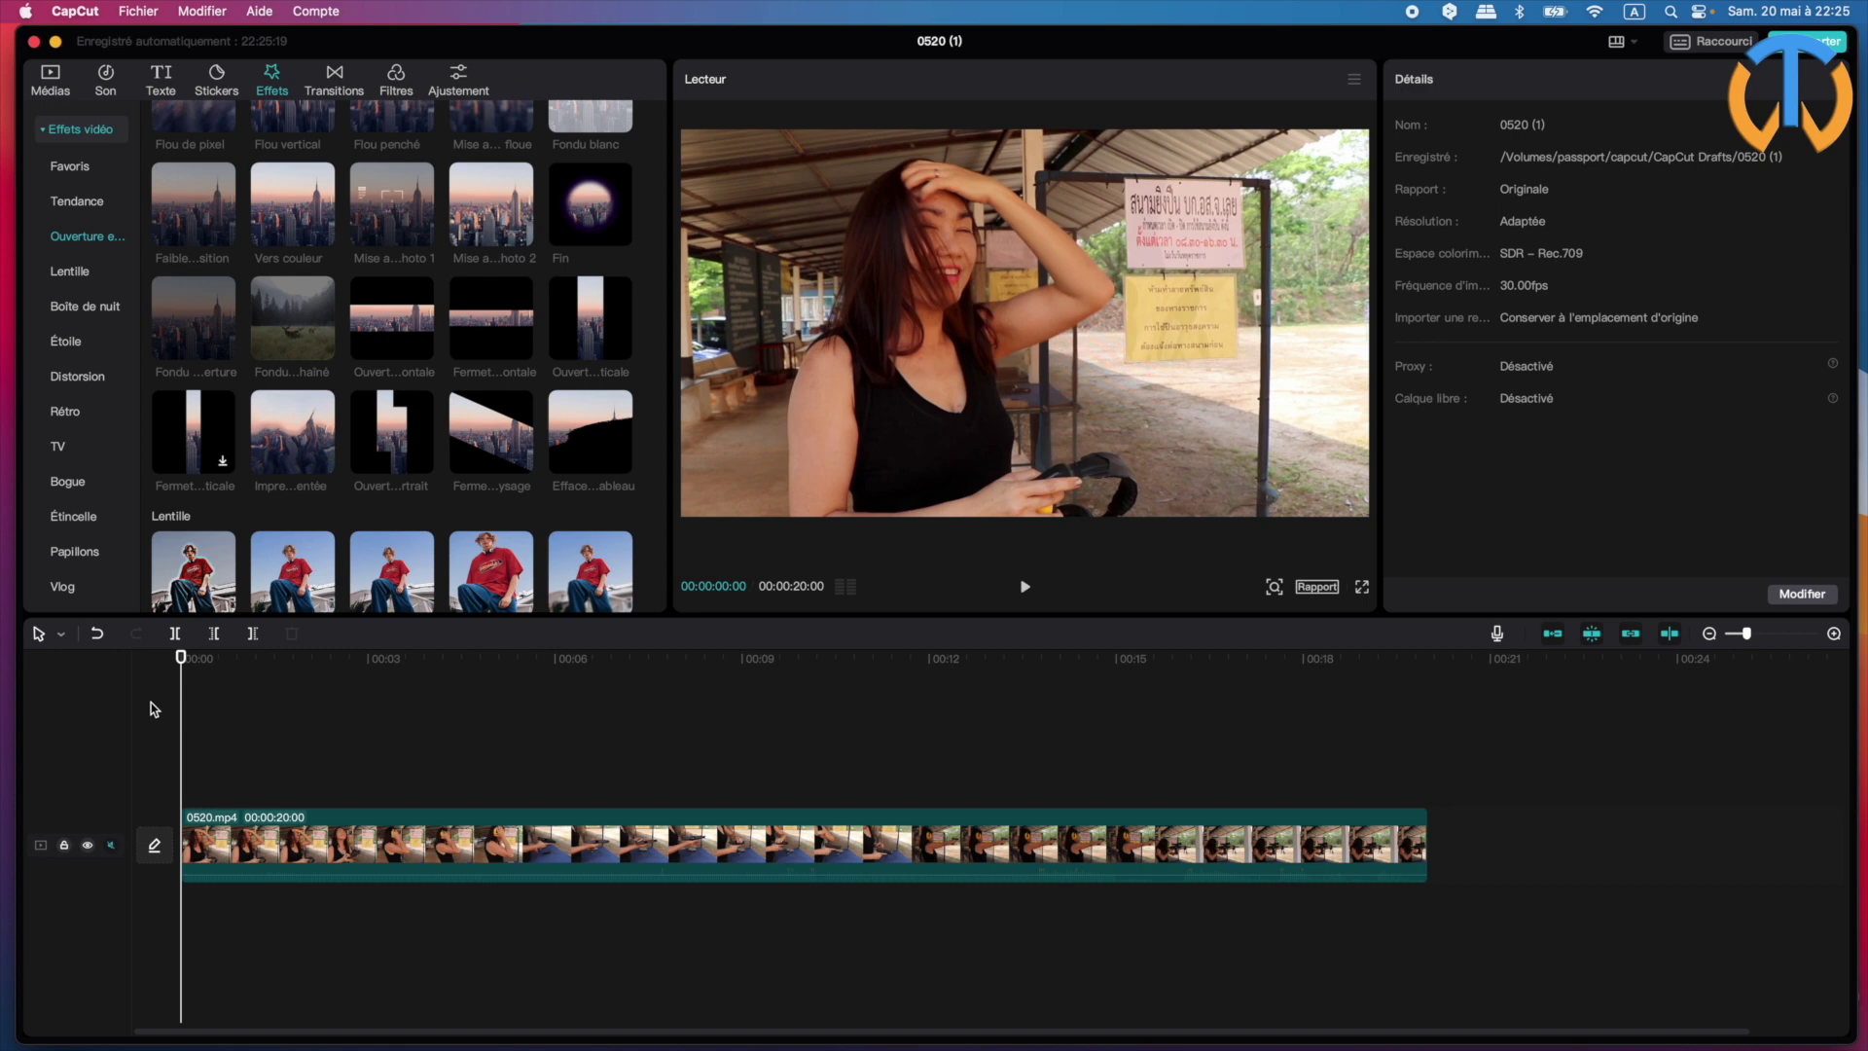
- Preview several effects in the TV category on the clip, ending with the DV effect
click(60, 447)
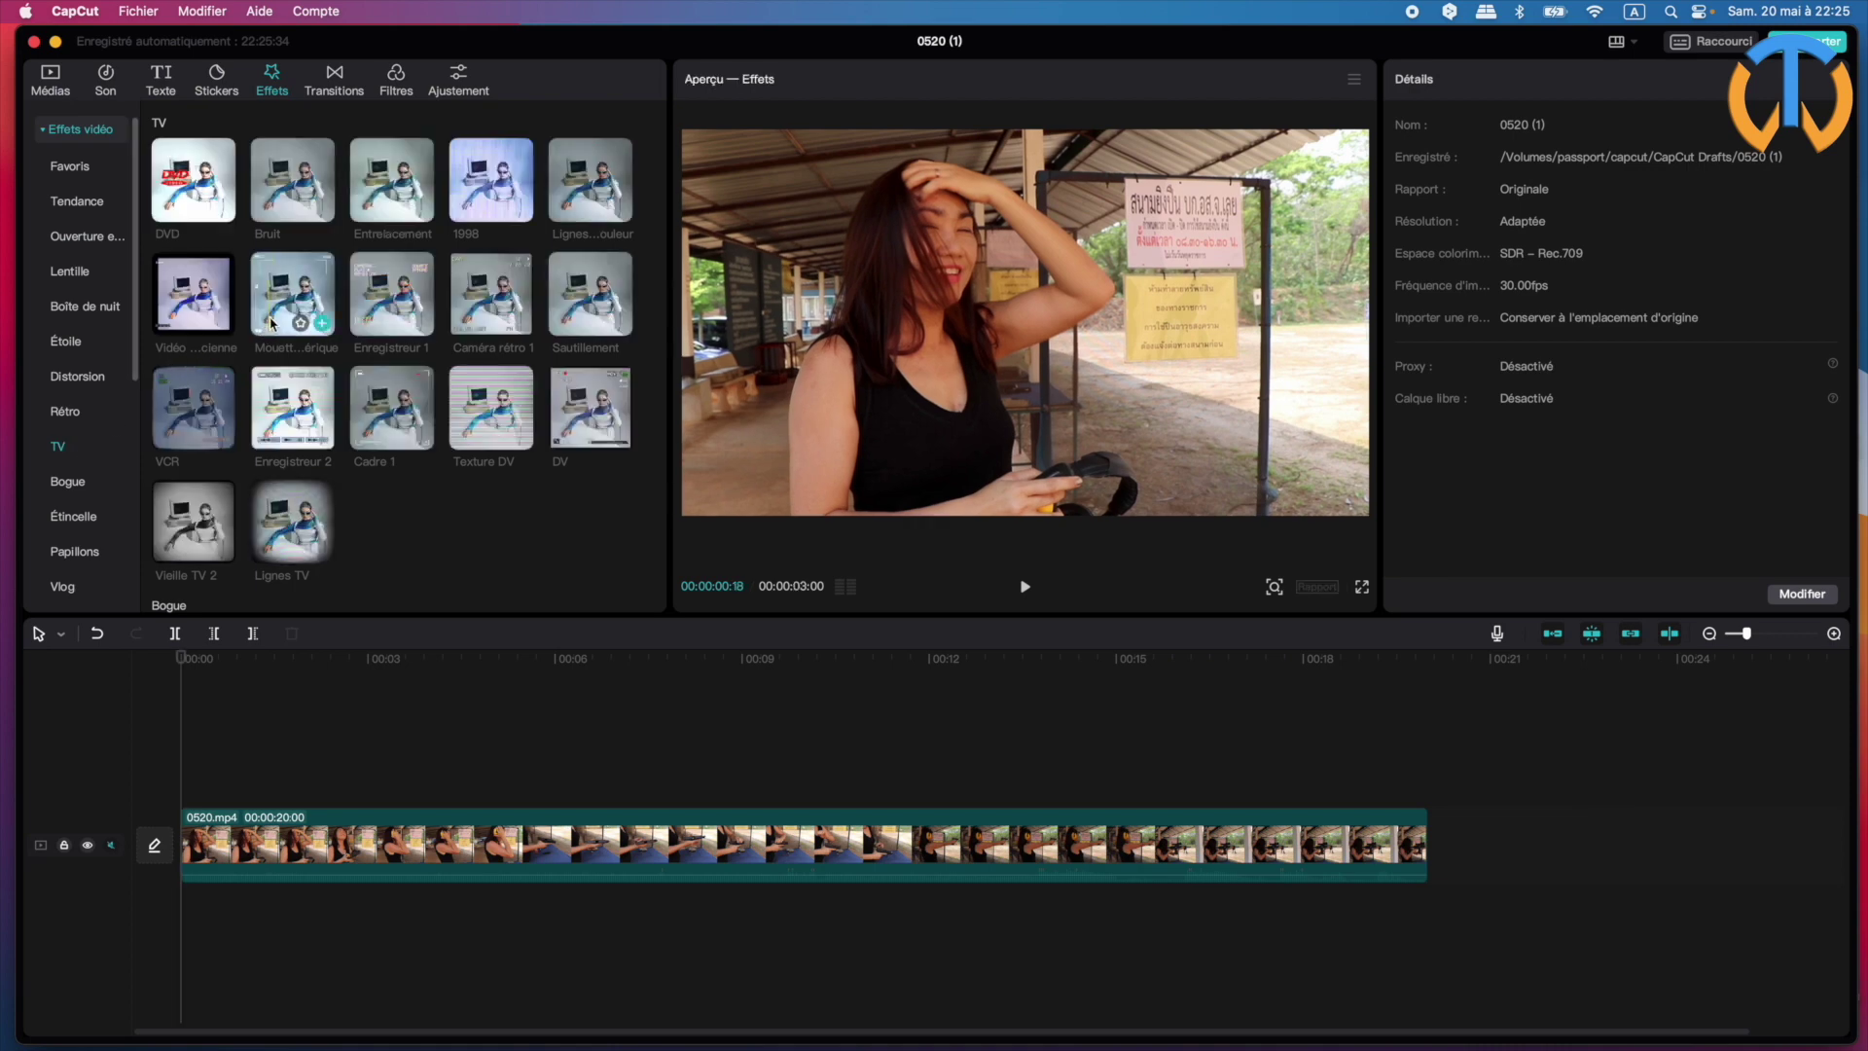
mouse_move(380, 313)
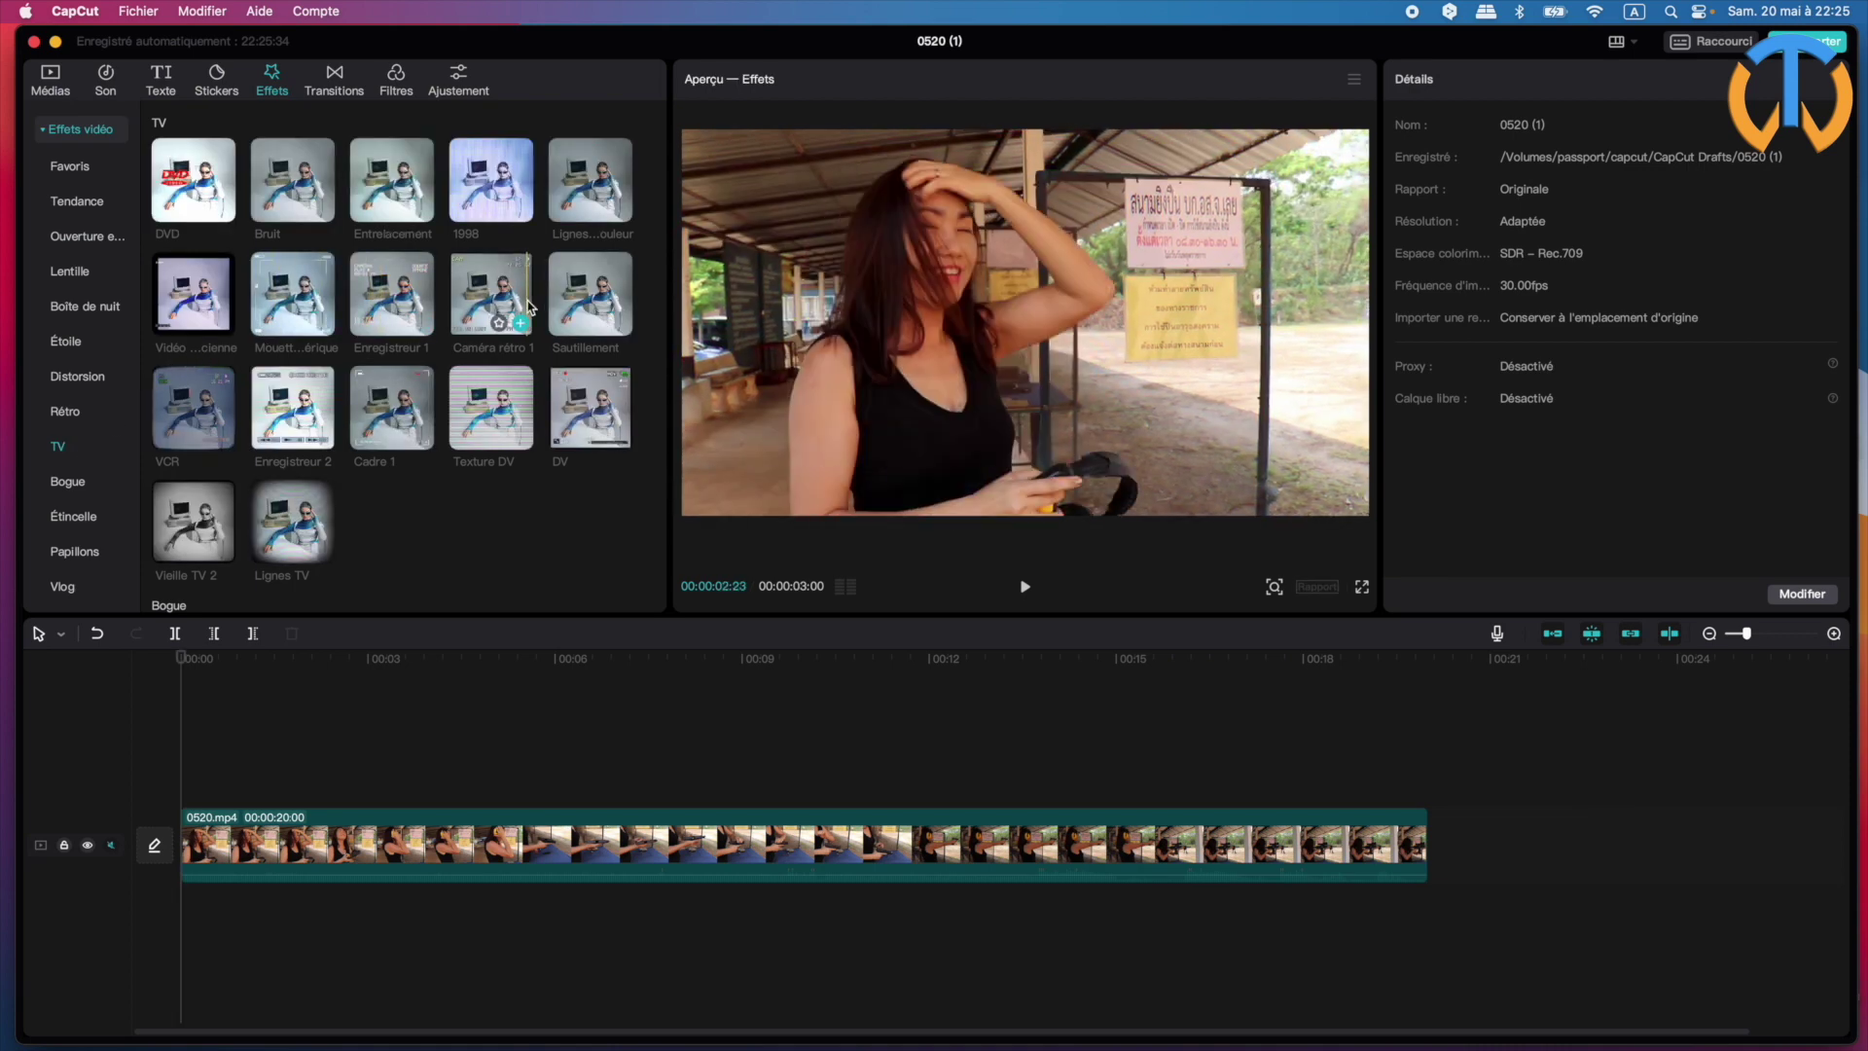
mouse_move(564, 305)
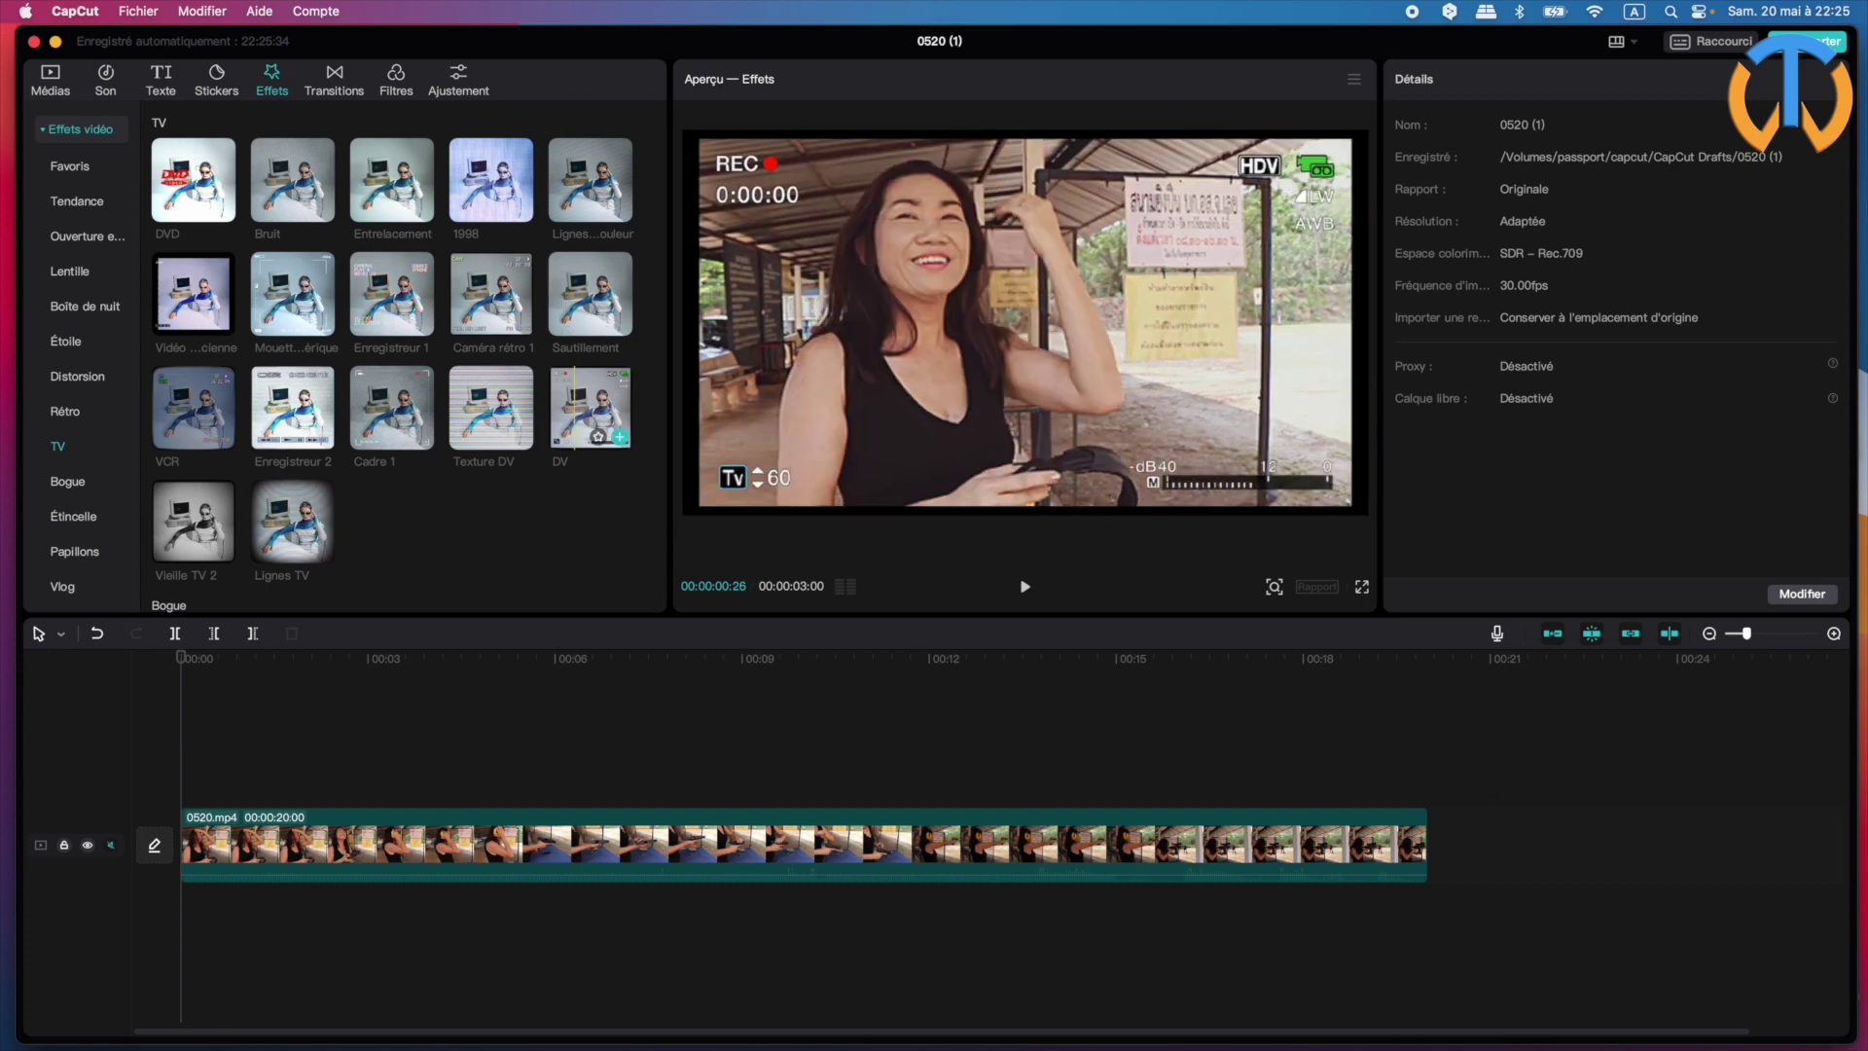
mouse_move(496, 413)
mouse_move(615, 438)
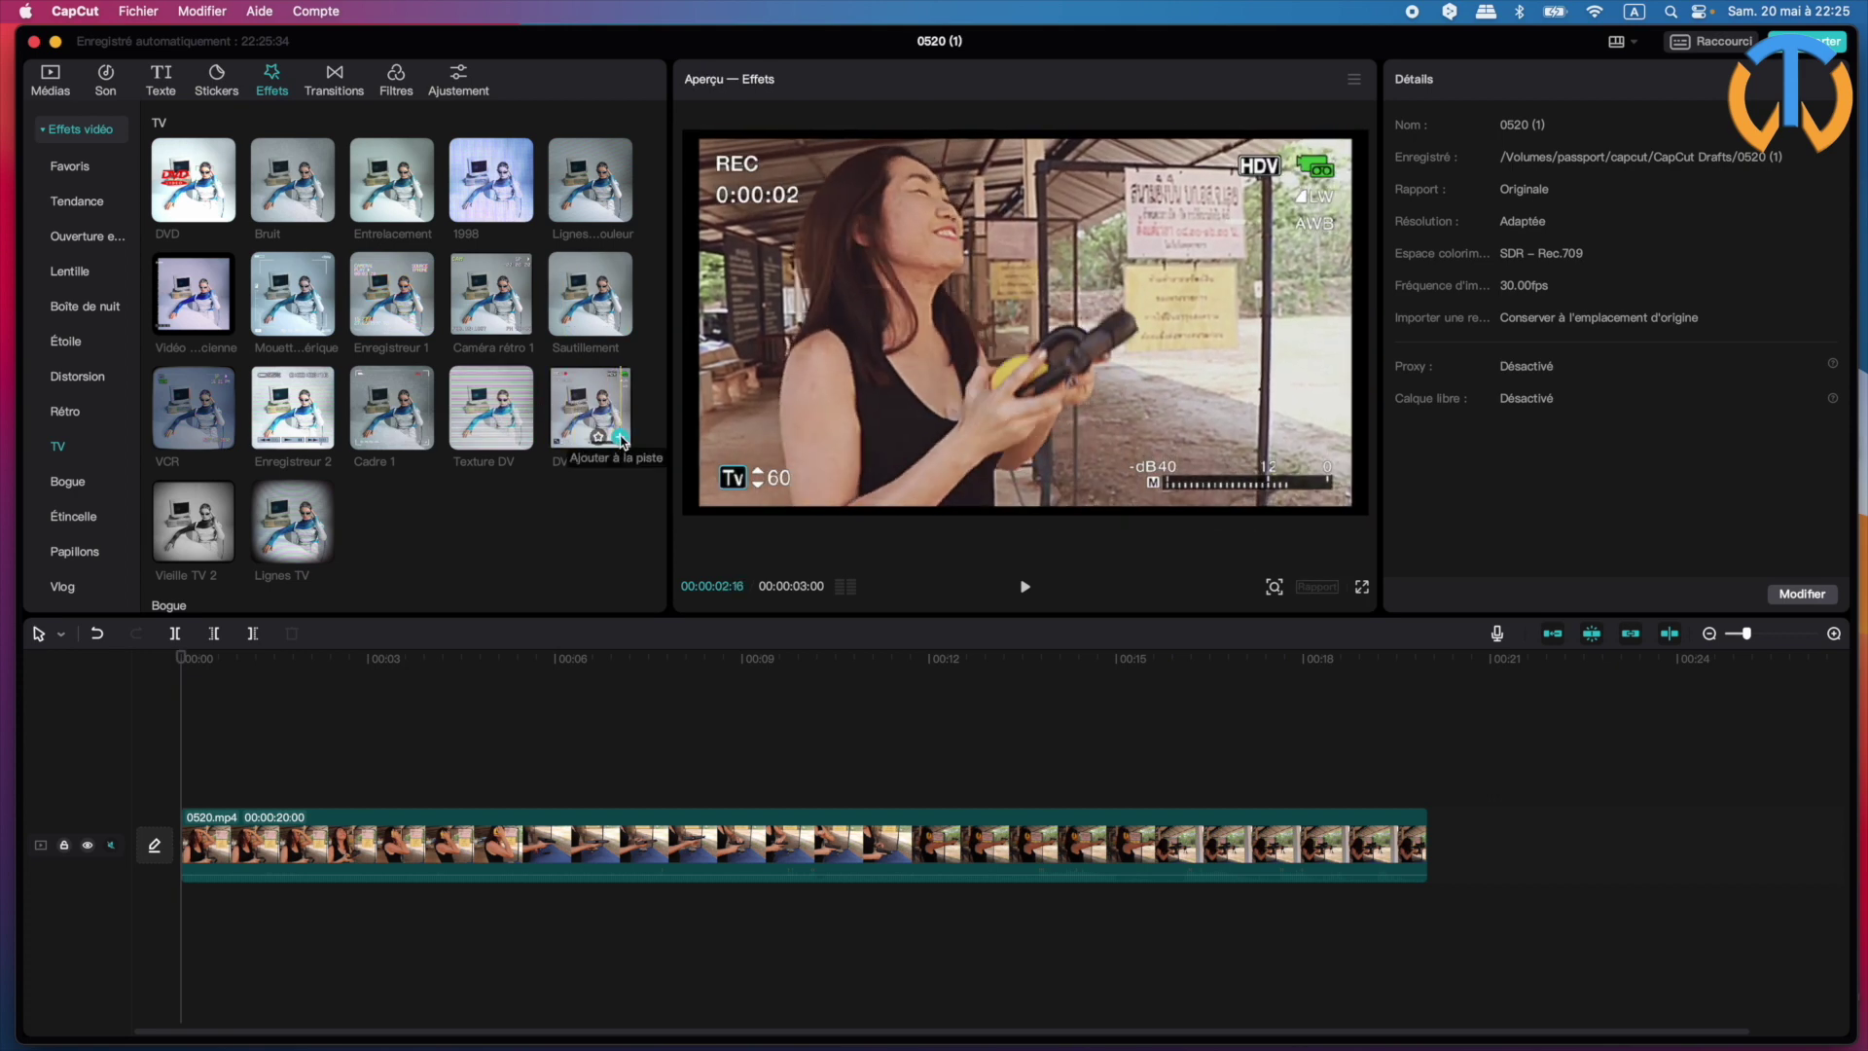
- Add the DV effect at the start of the clip and play it back past its end
click(620, 440)
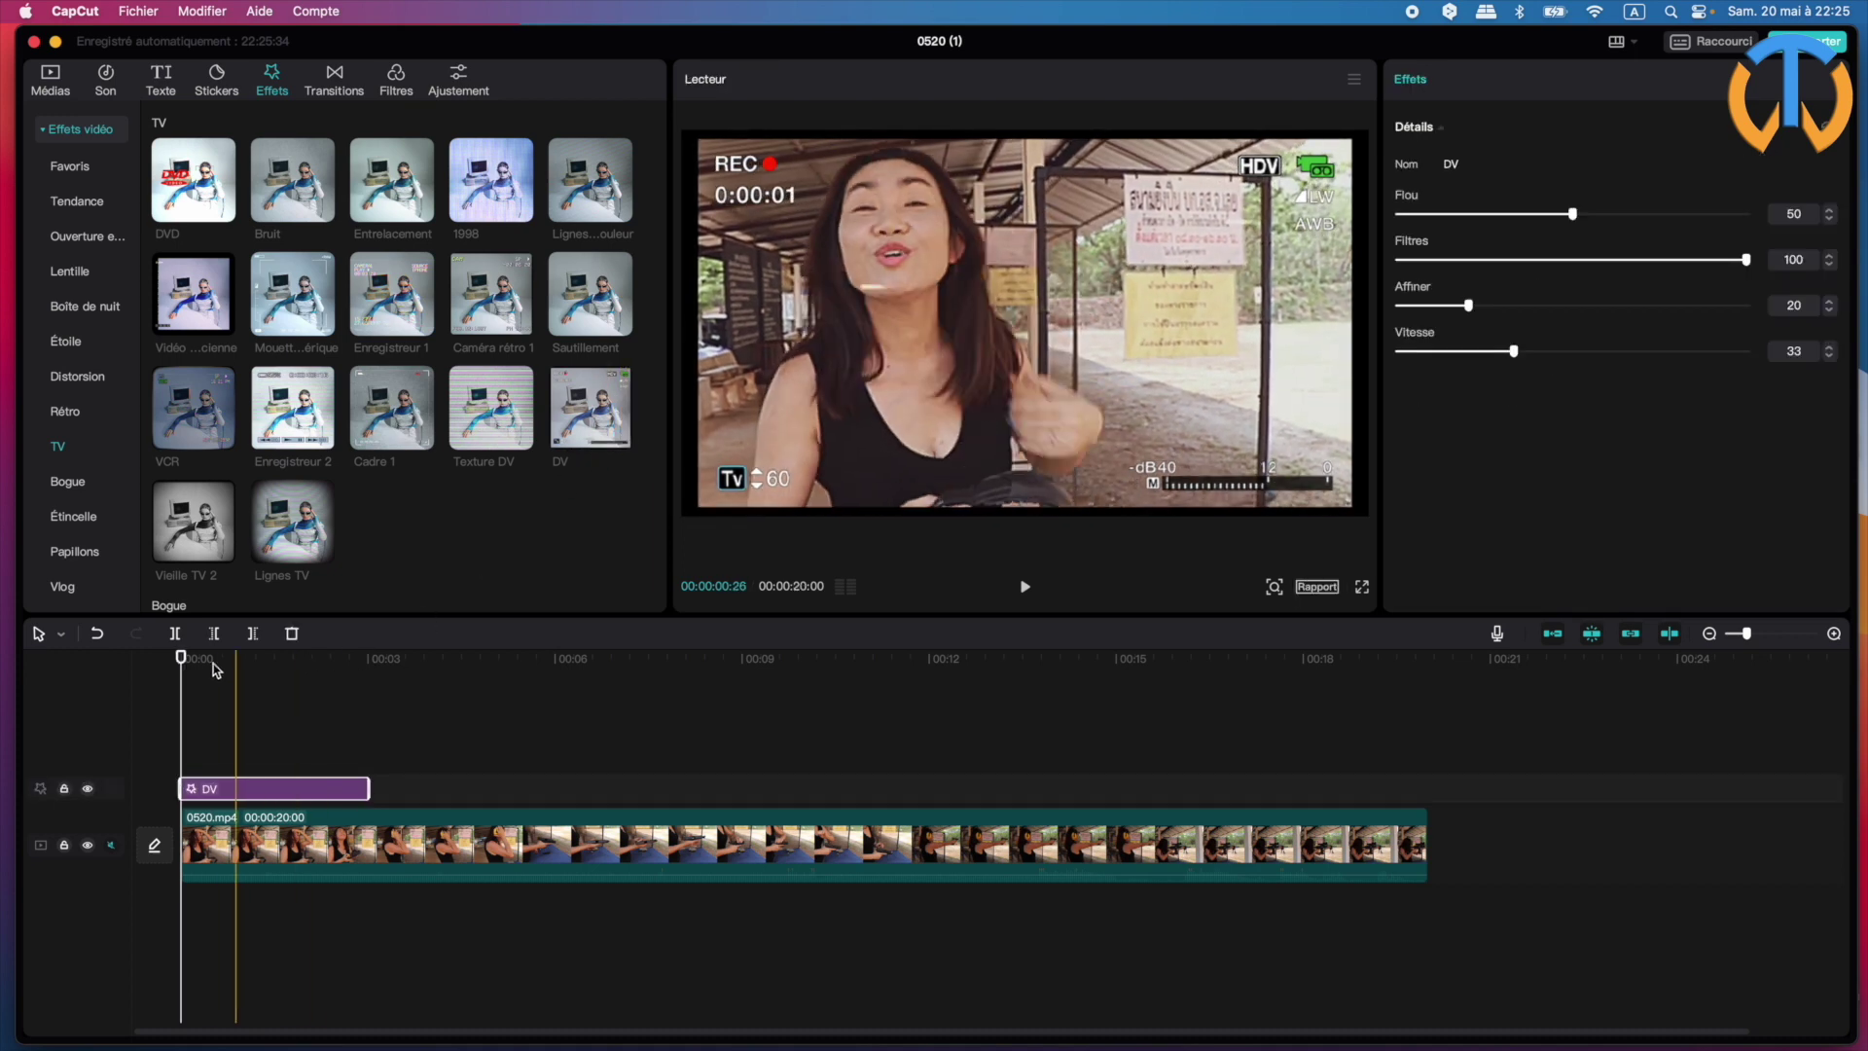
key(space)
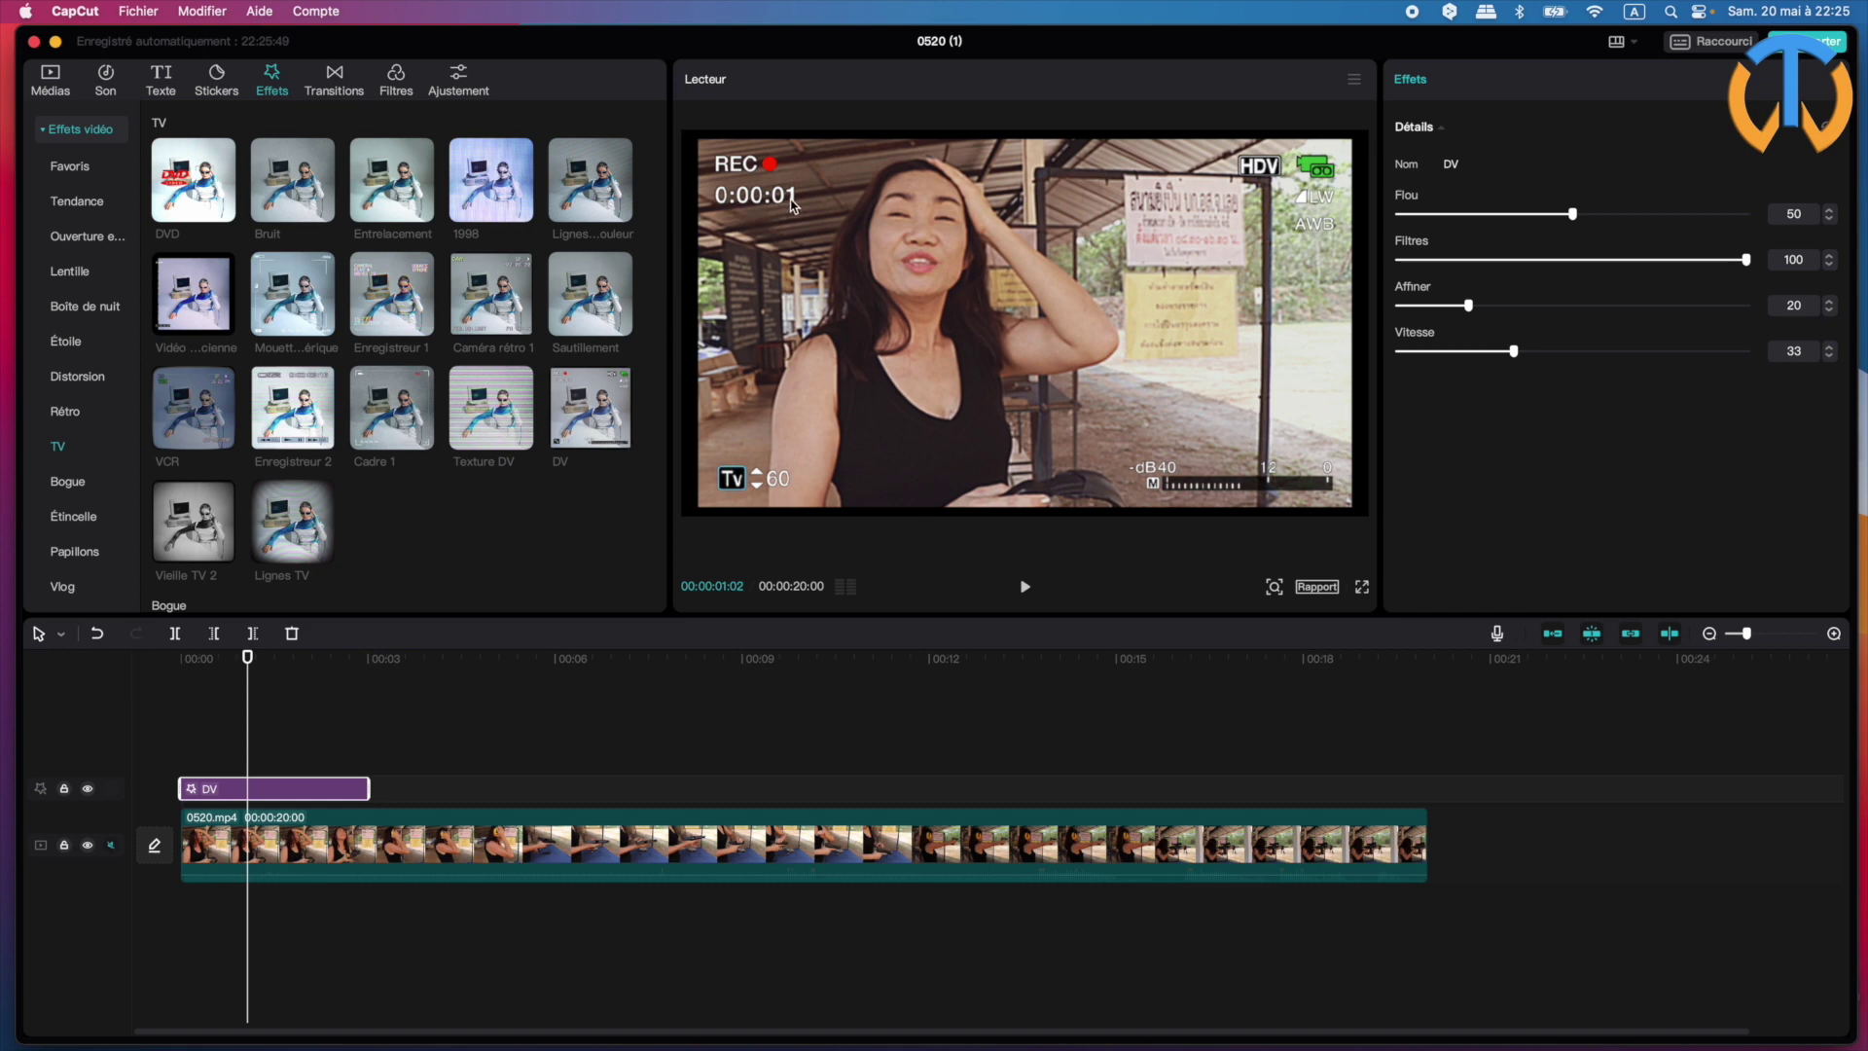
key(space)
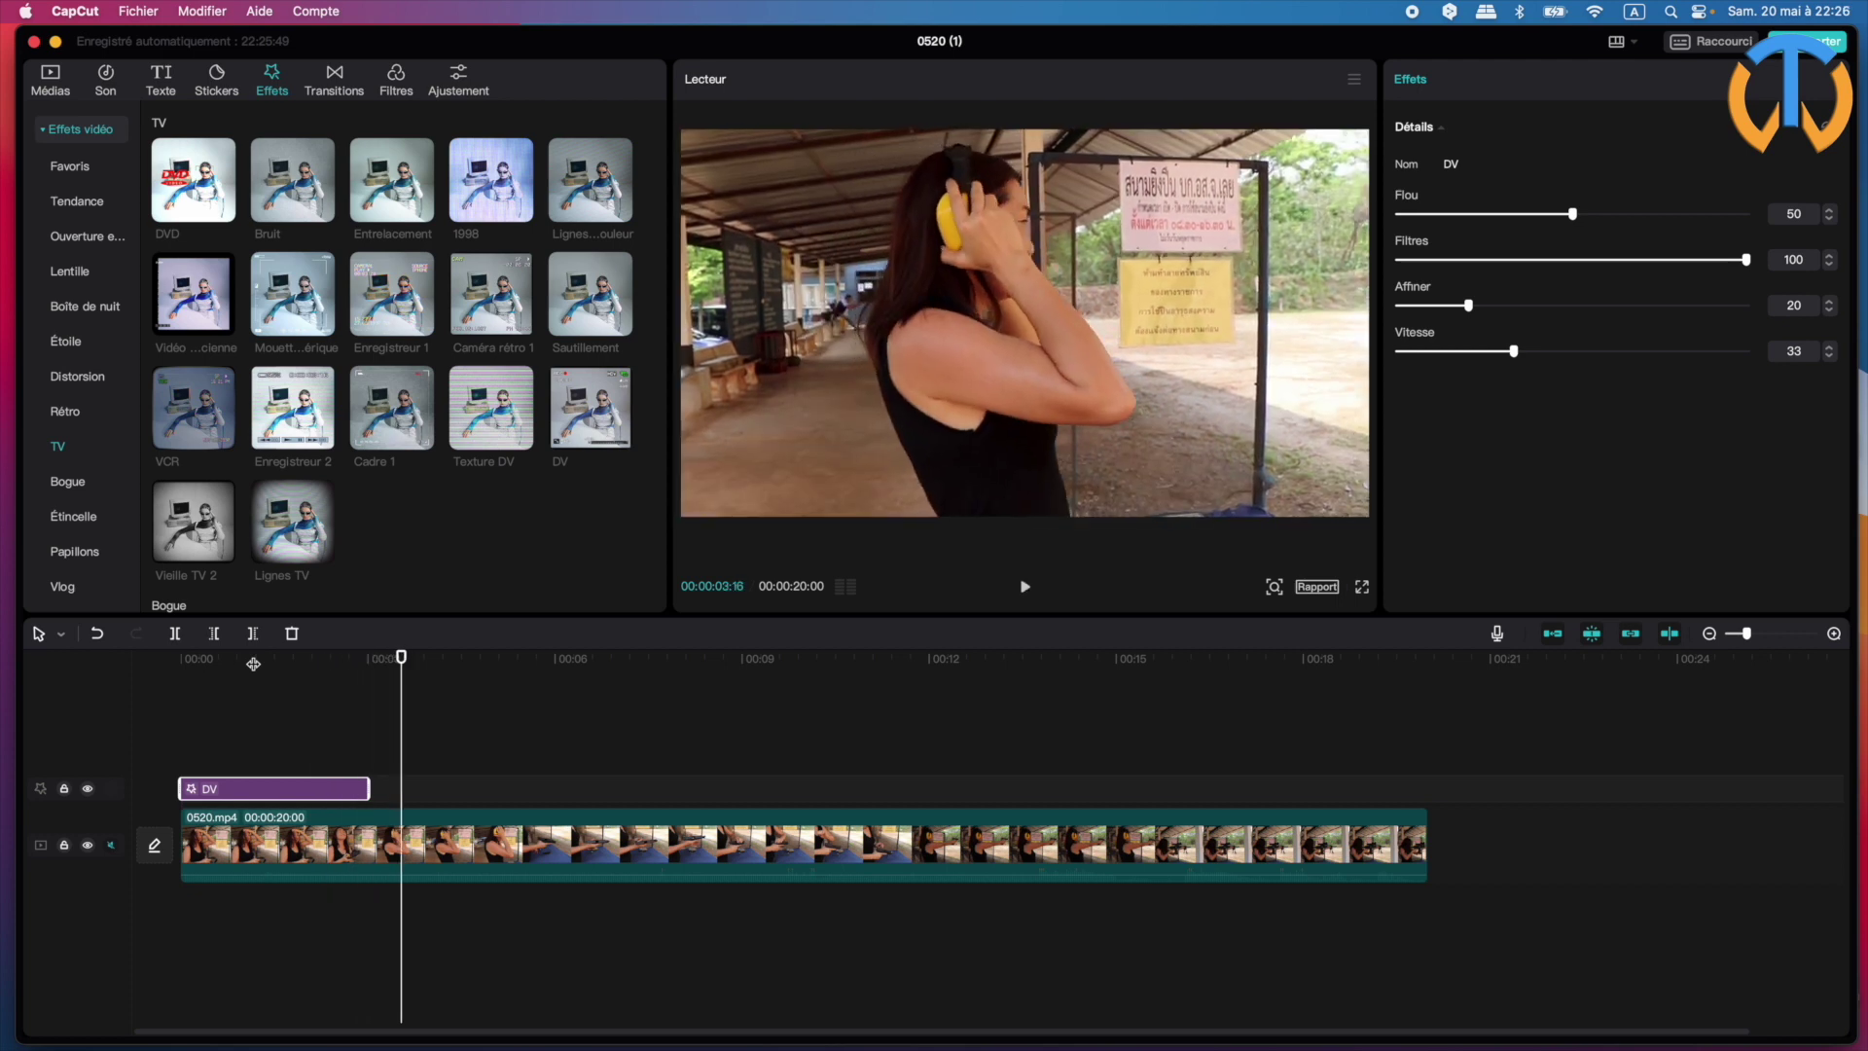
- Extend the DV effect to just past the 6-second mark and play back the lengthened part
drag(369, 788, 573, 788)
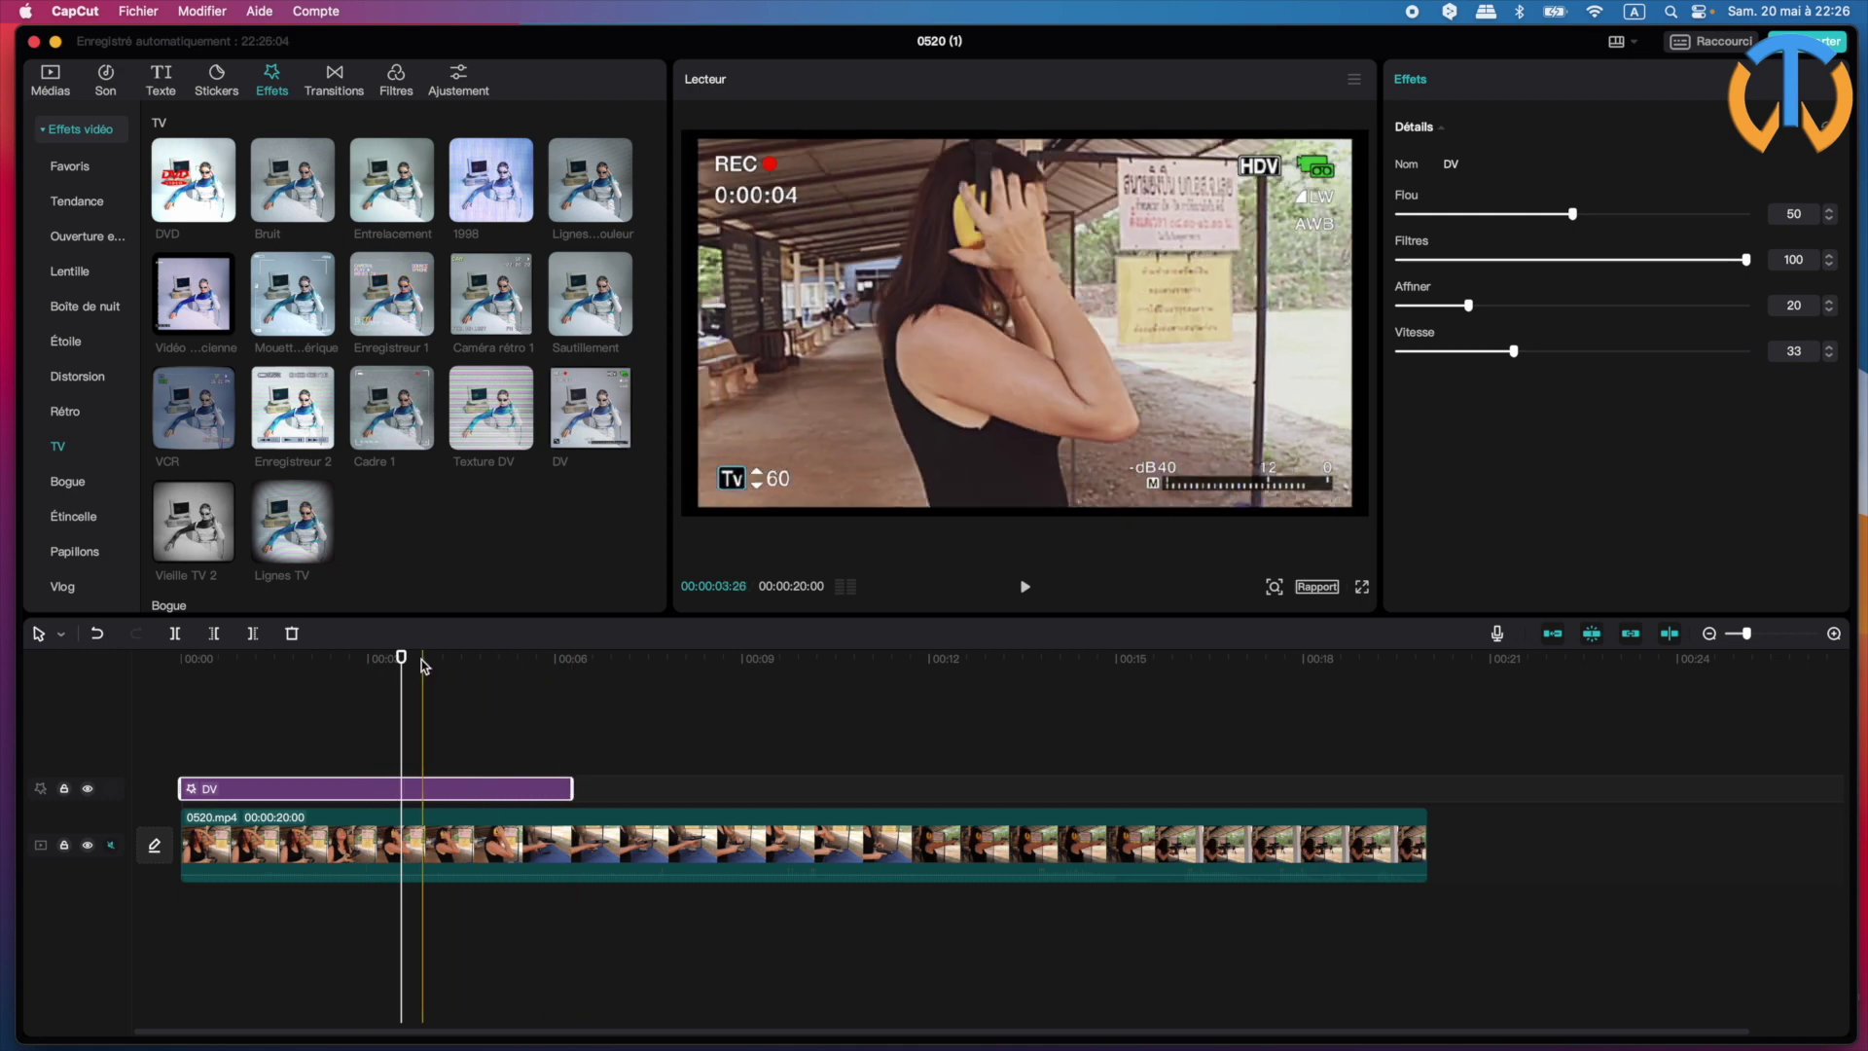
click(404, 660)
click(326, 666)
key(space)
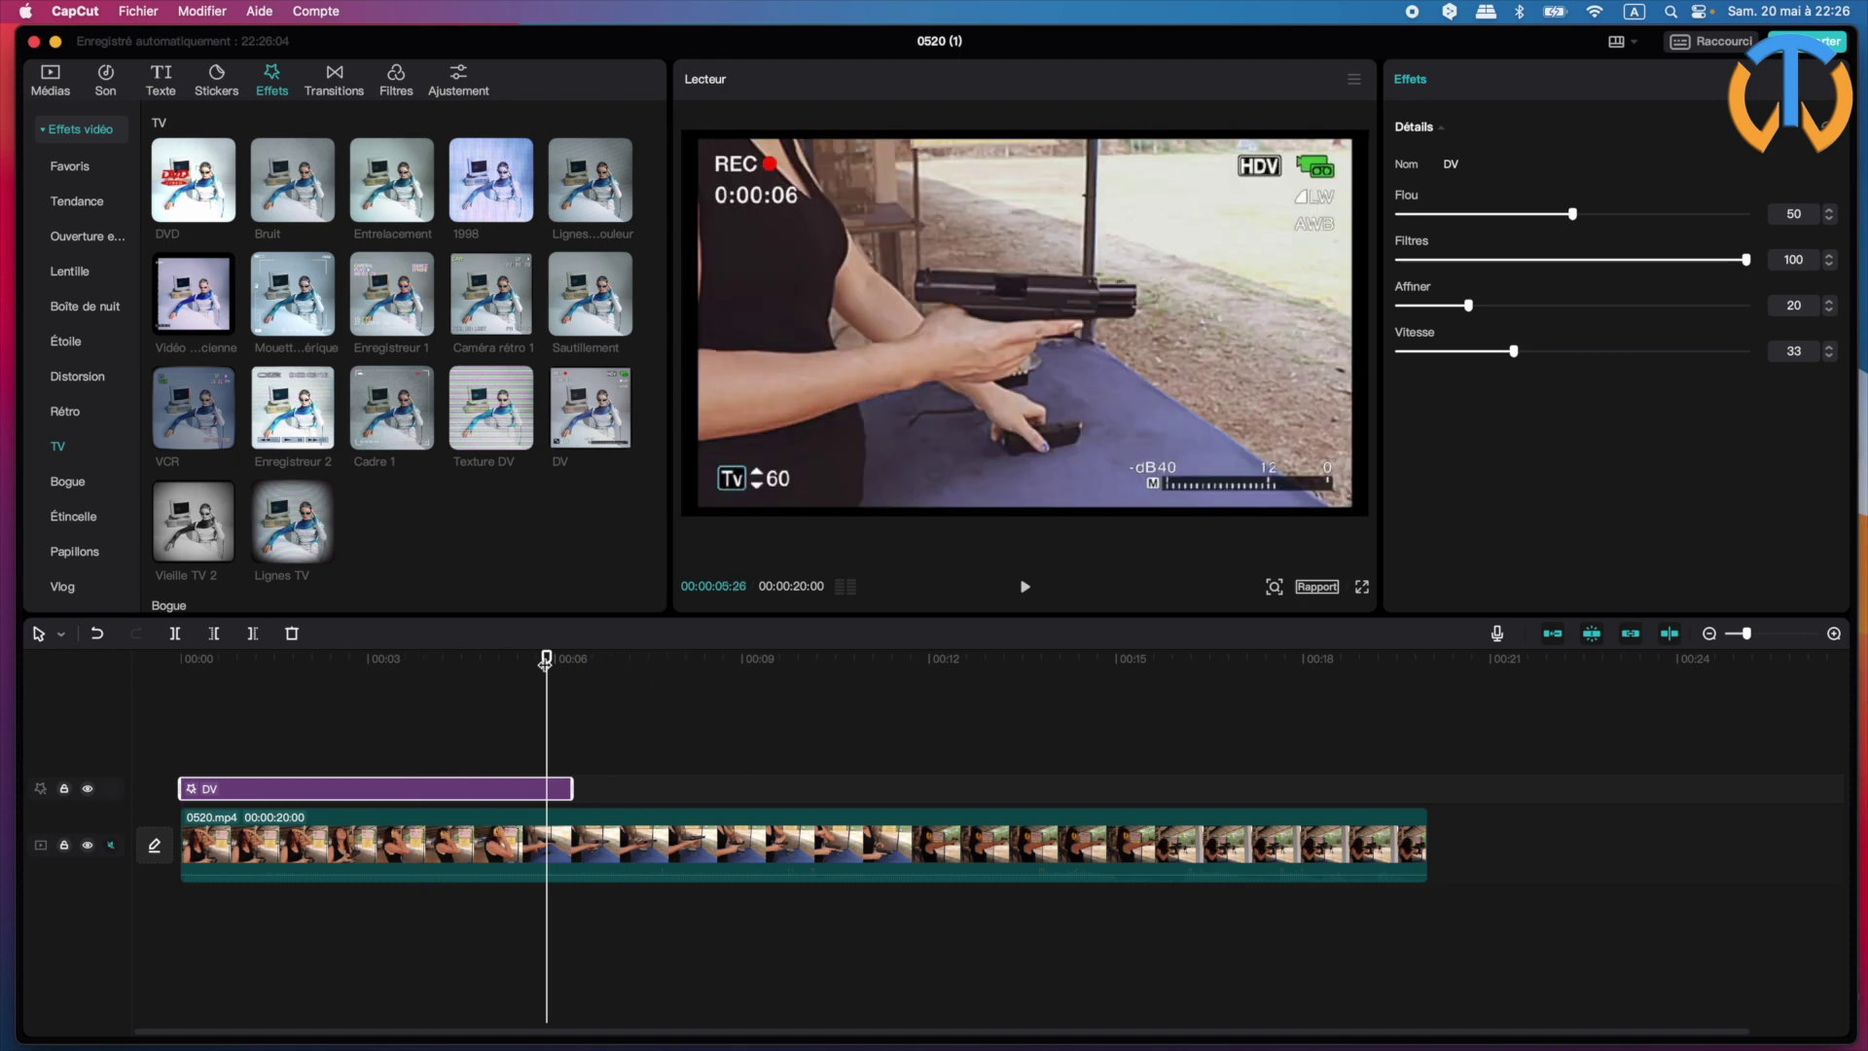
- Delete the DV effect and return the playhead to the start of the clip
click(304, 552)
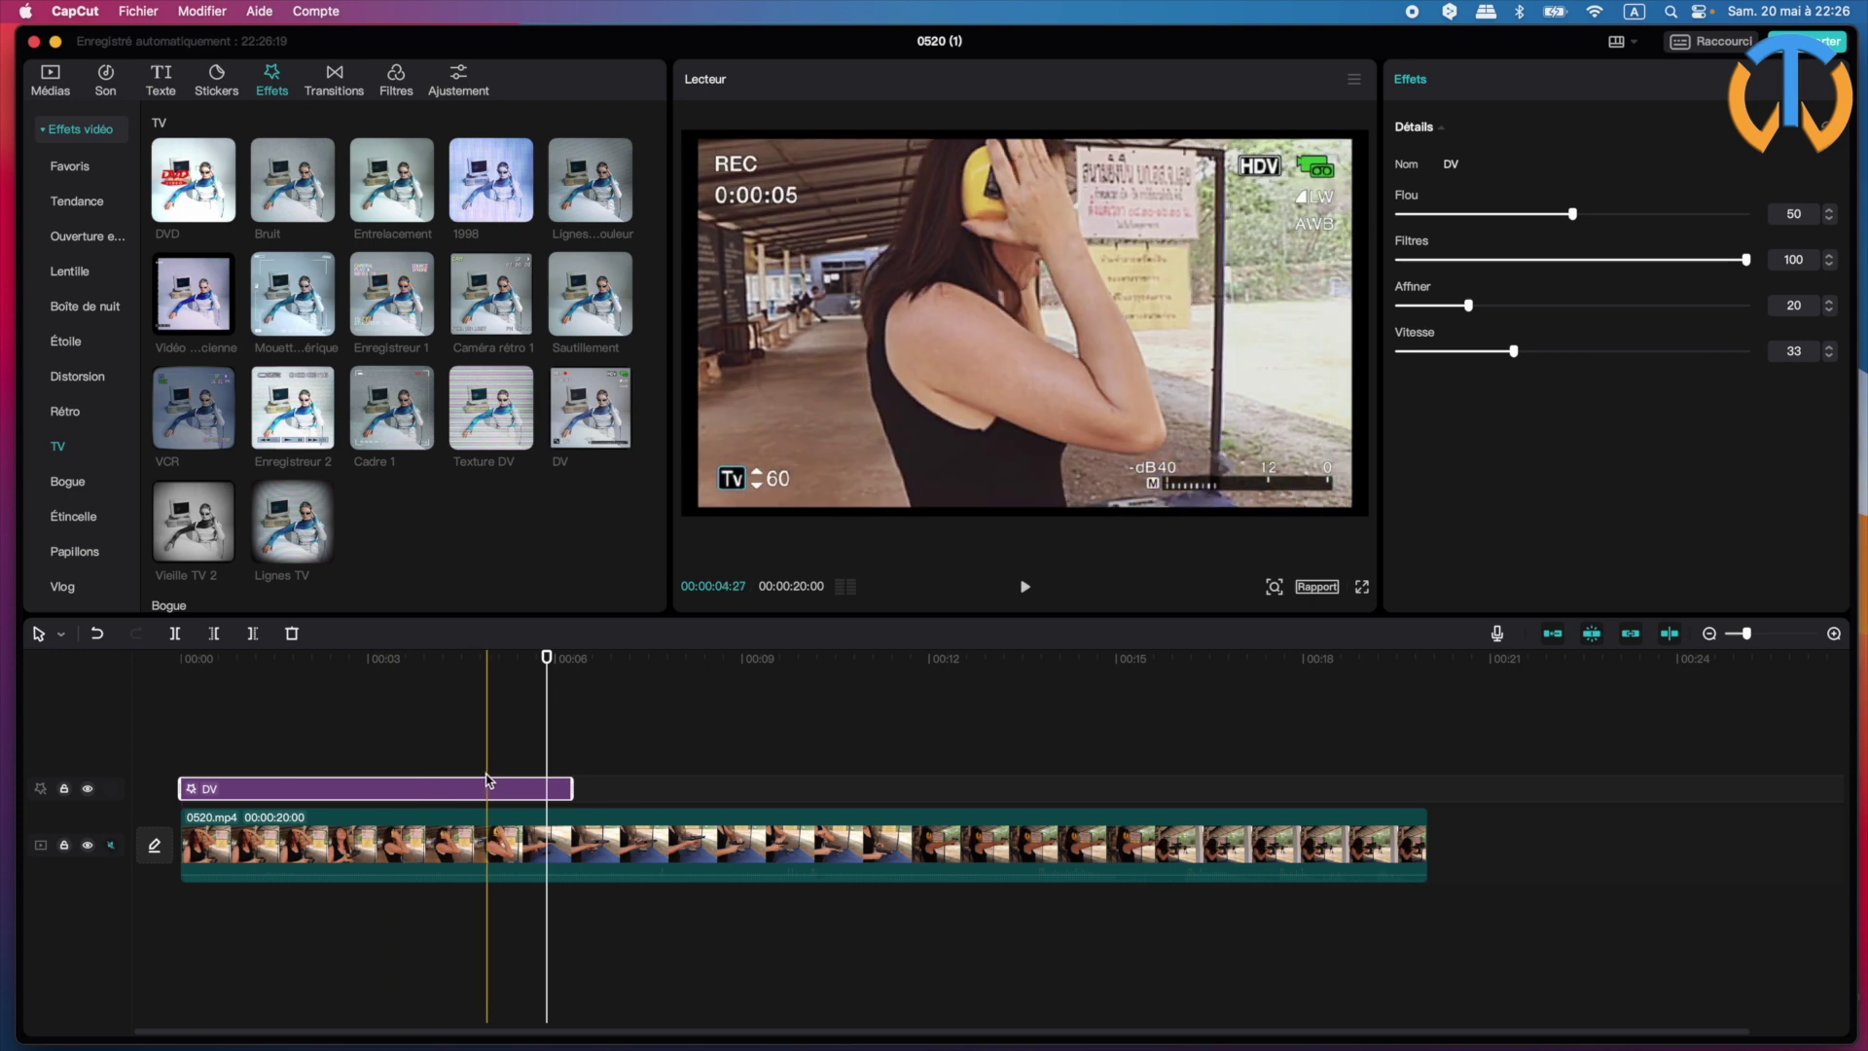
key(Delete)
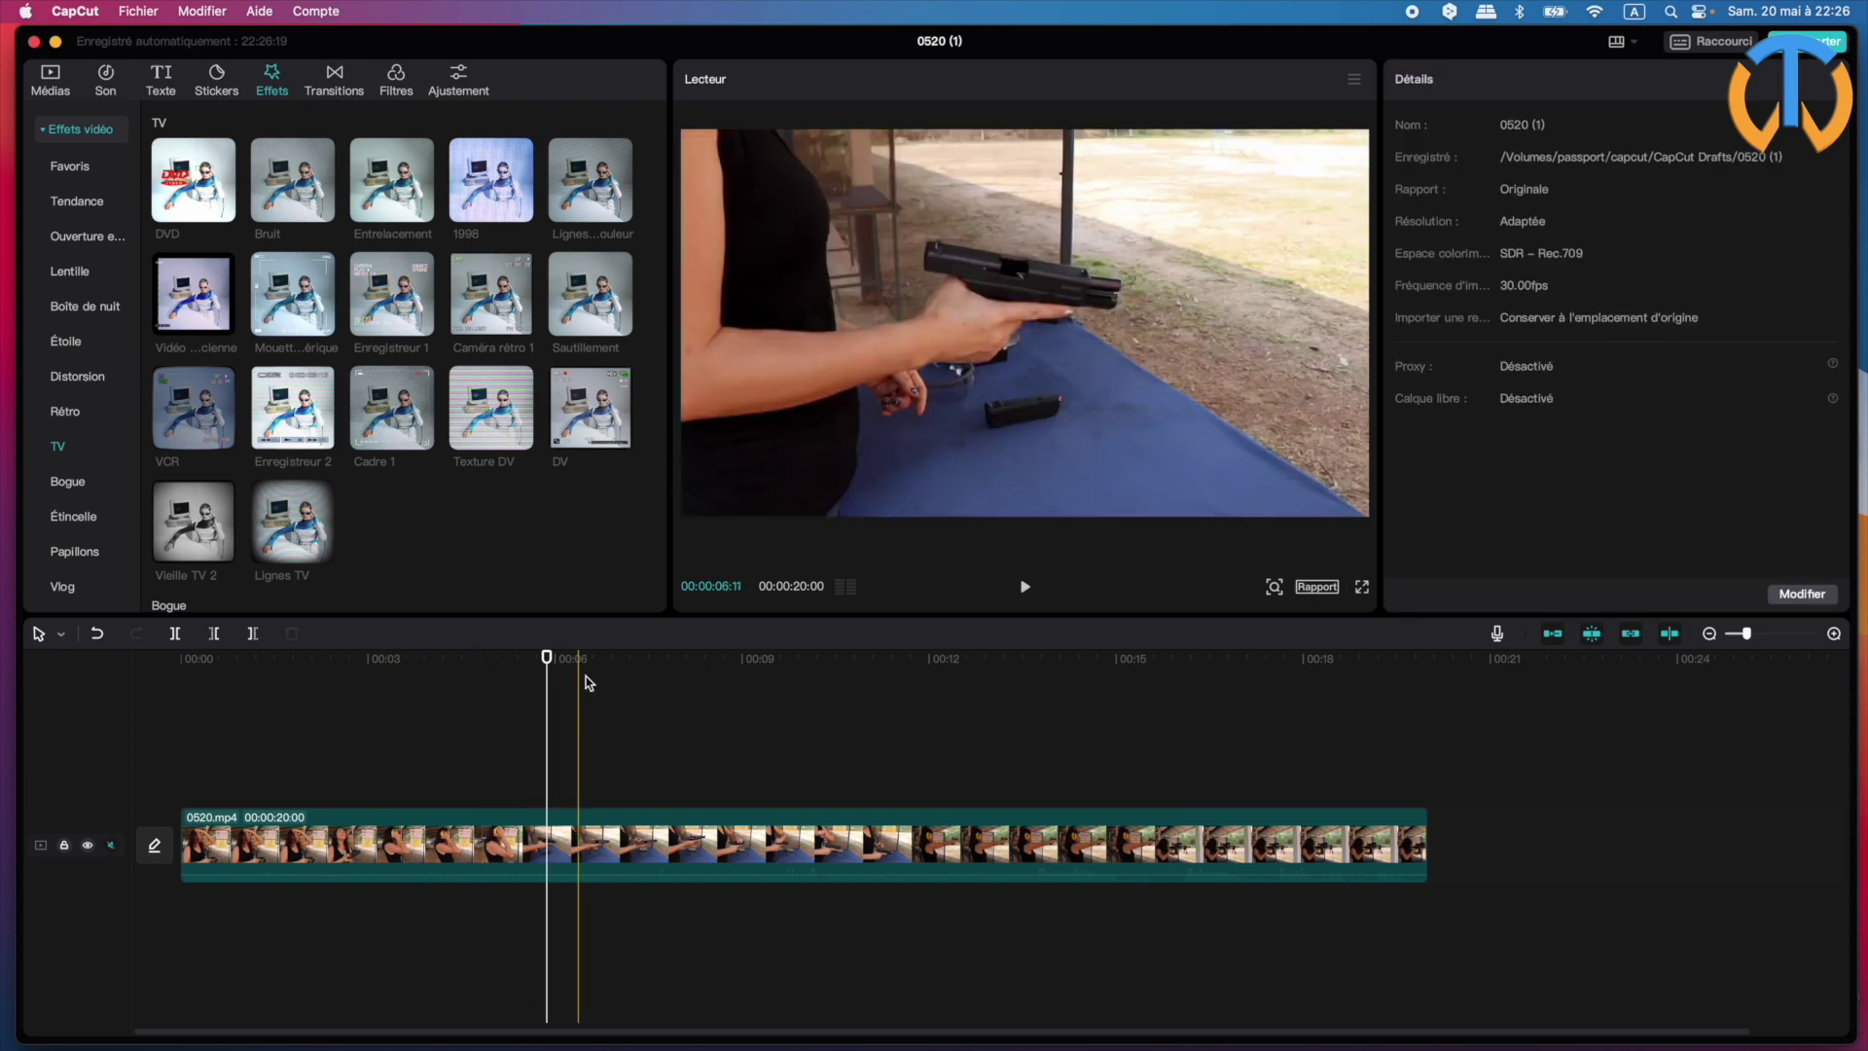
drag(547, 657, 120, 665)
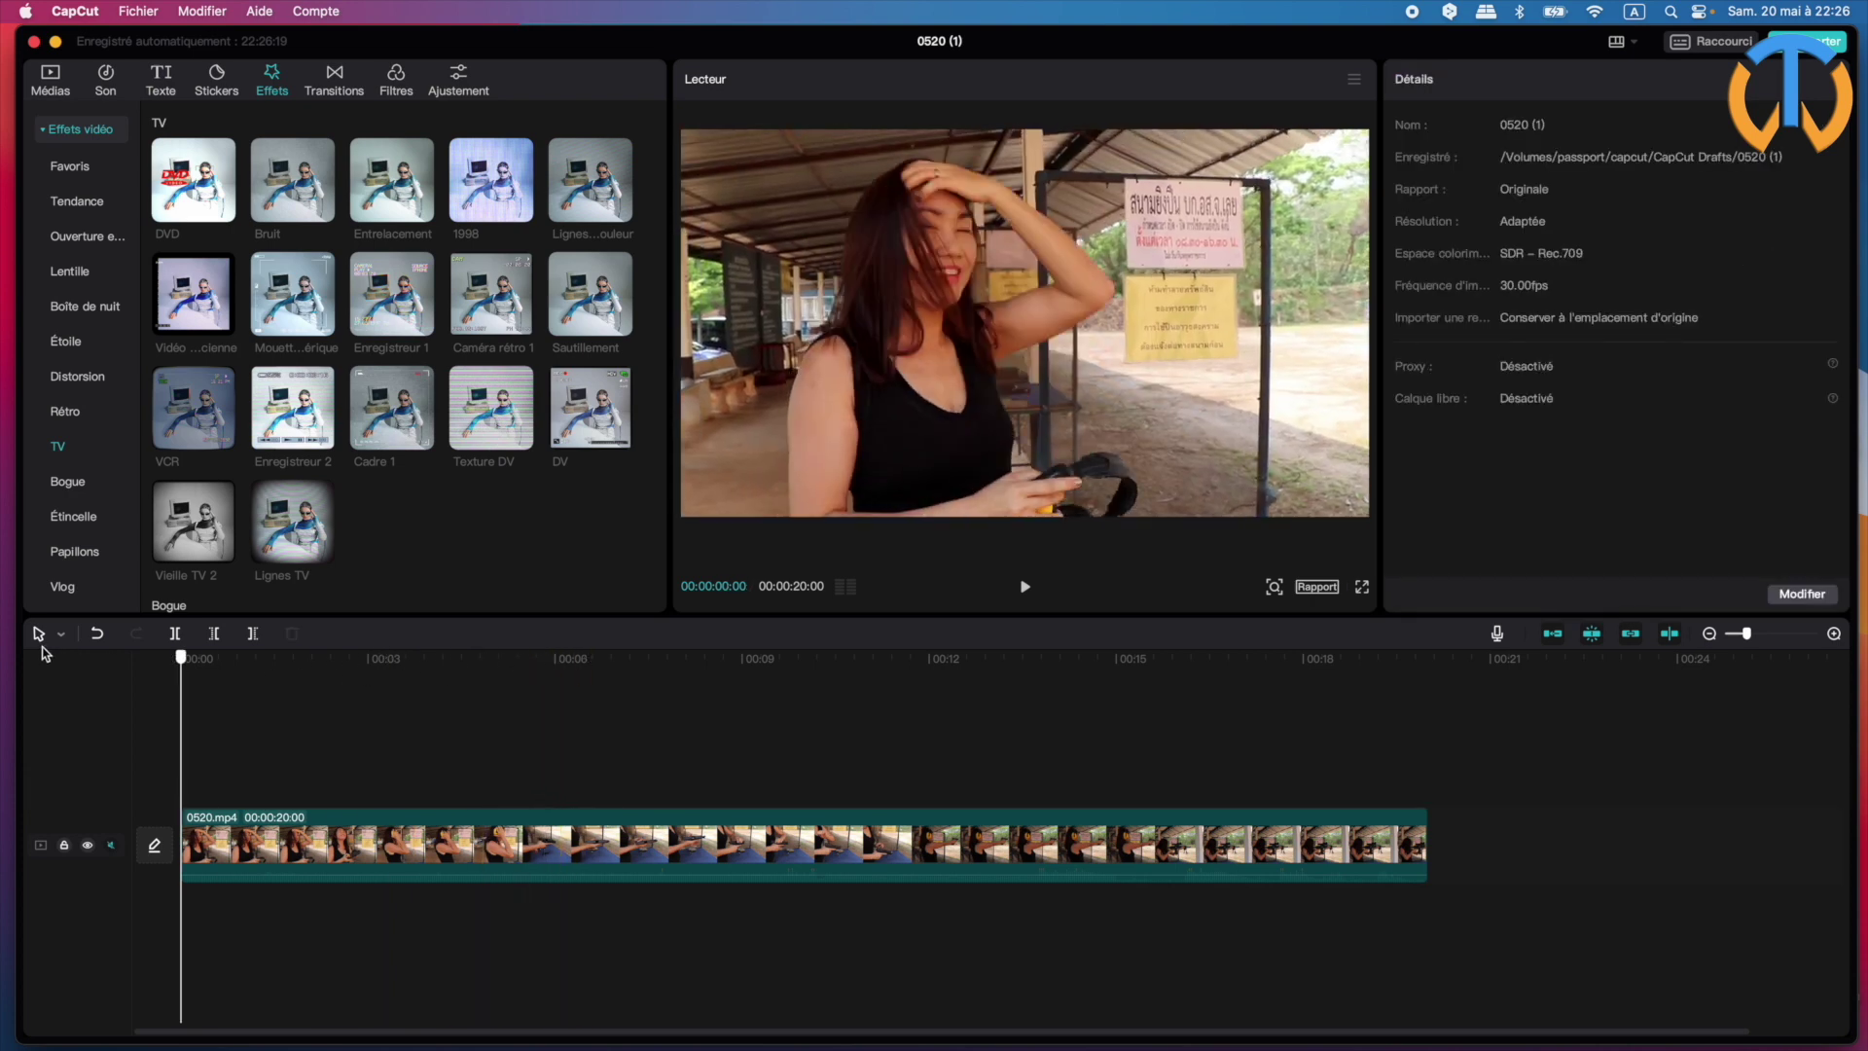
- Preview several effects in the Vlog category on the clip, including Caméscope 3 and Loupe
scroll(37, 400, down, 5)
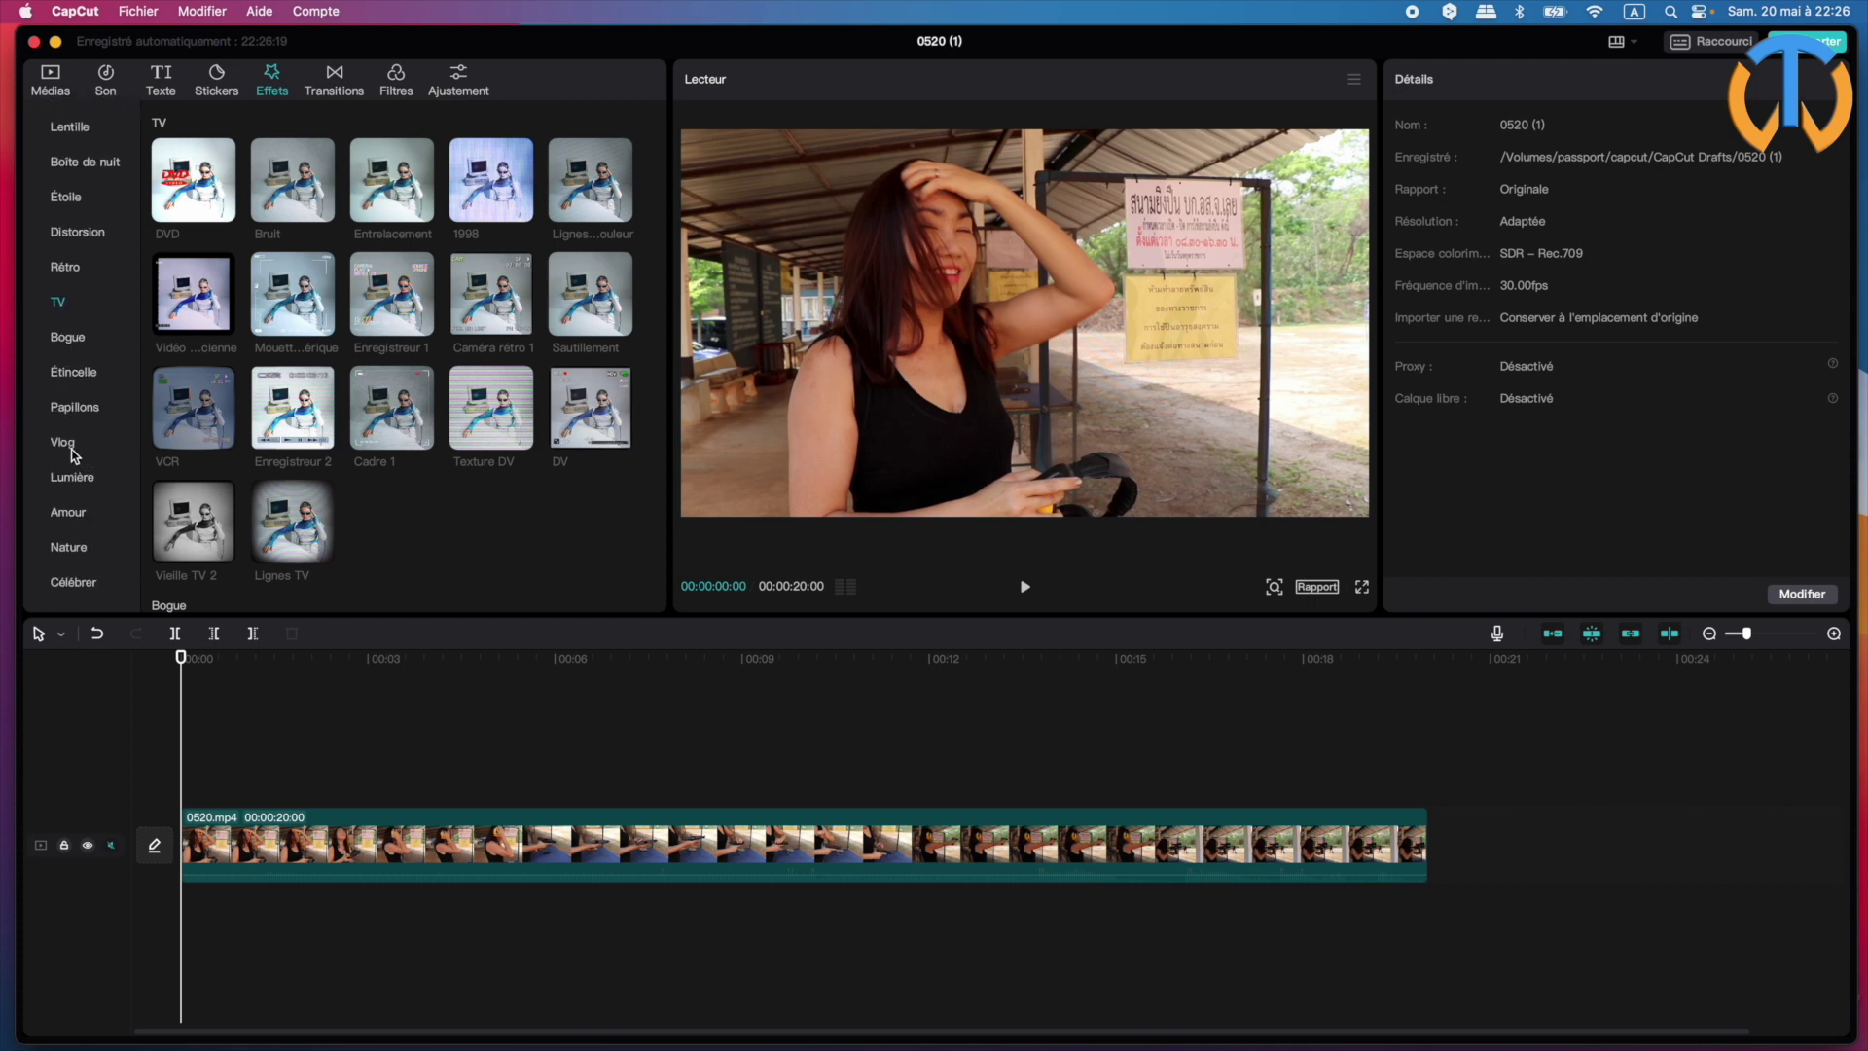
click(64, 442)
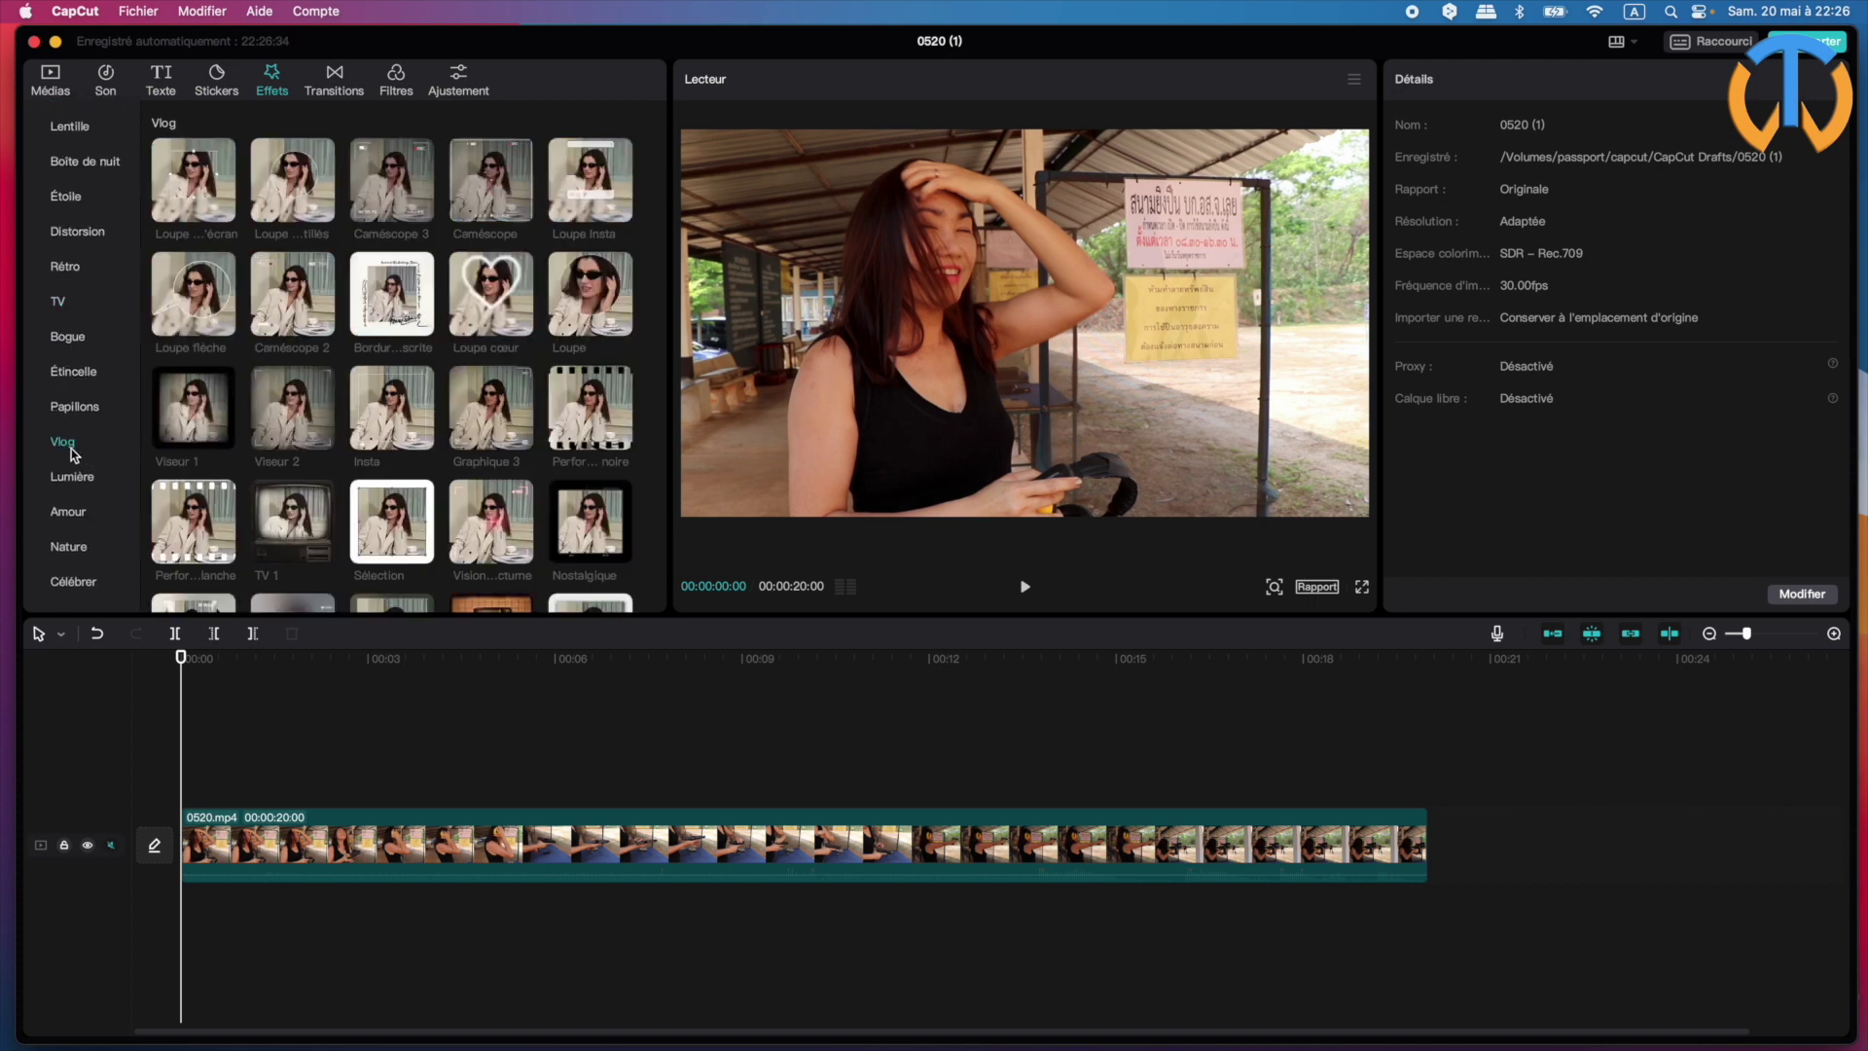
click(307, 192)
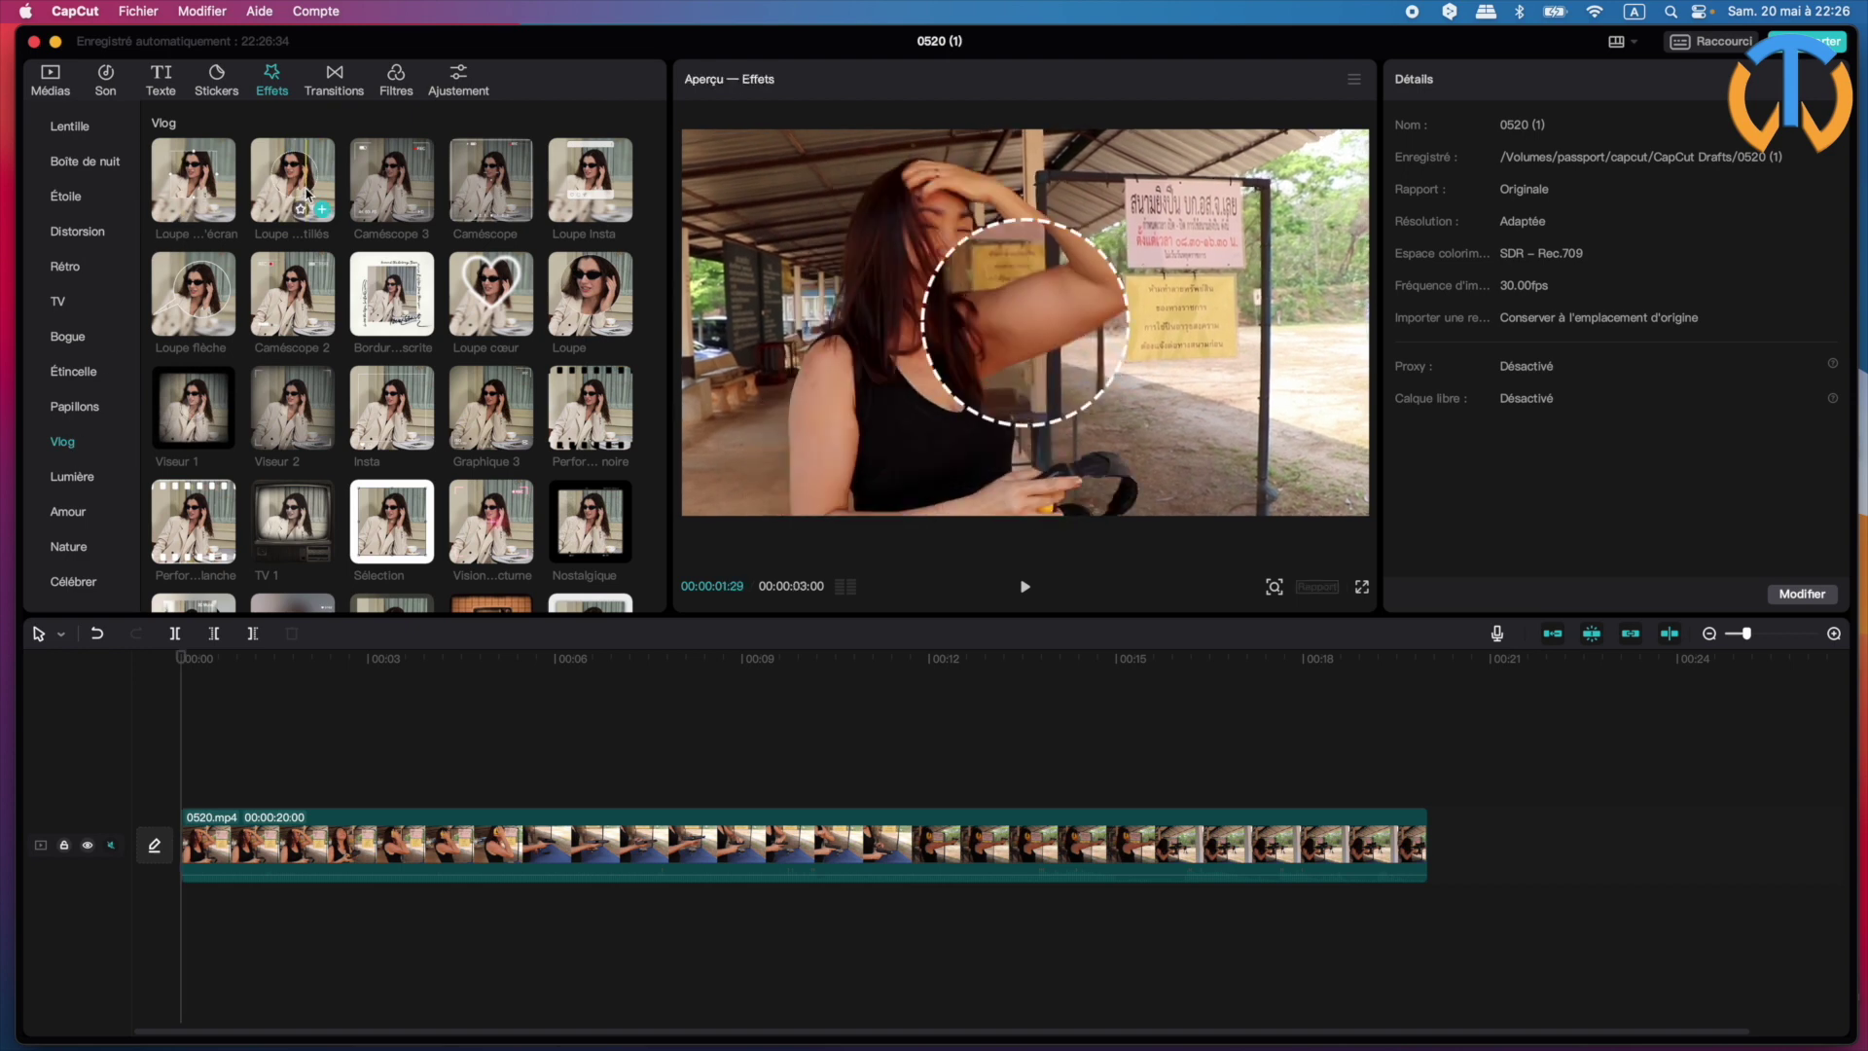
click(362, 184)
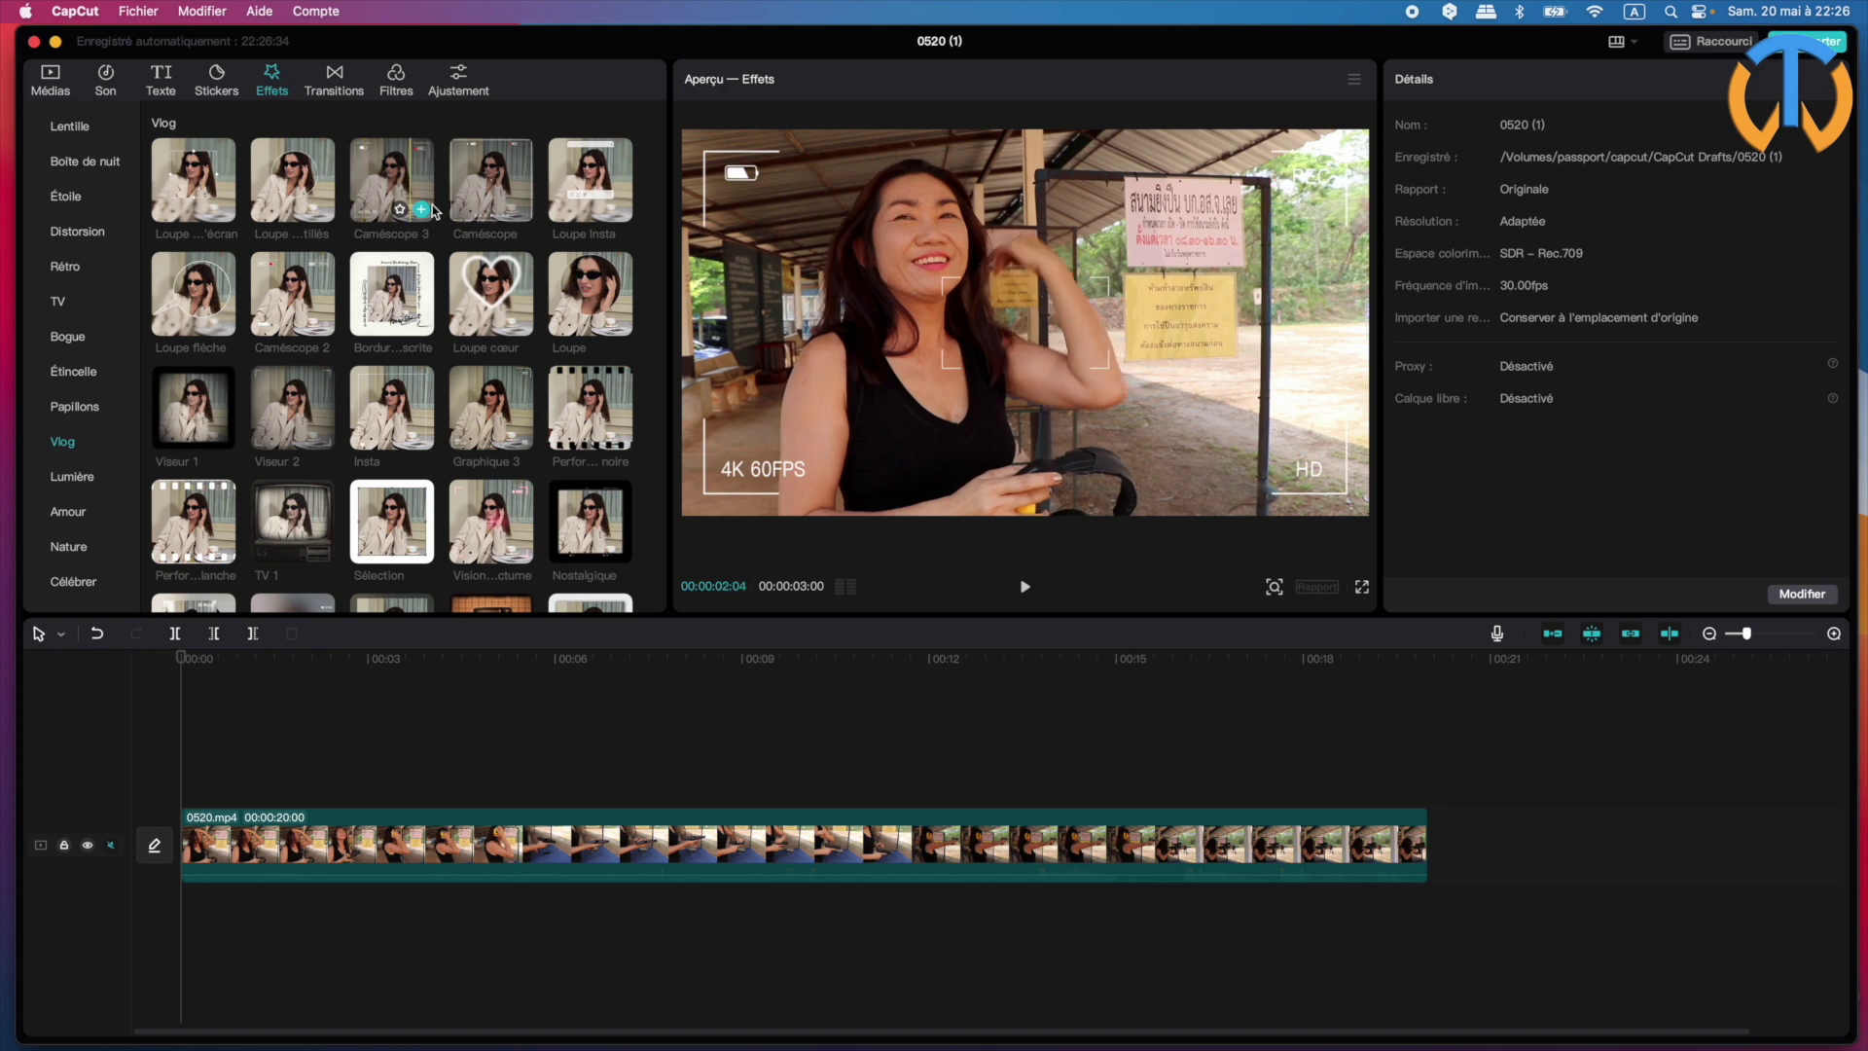
click(579, 282)
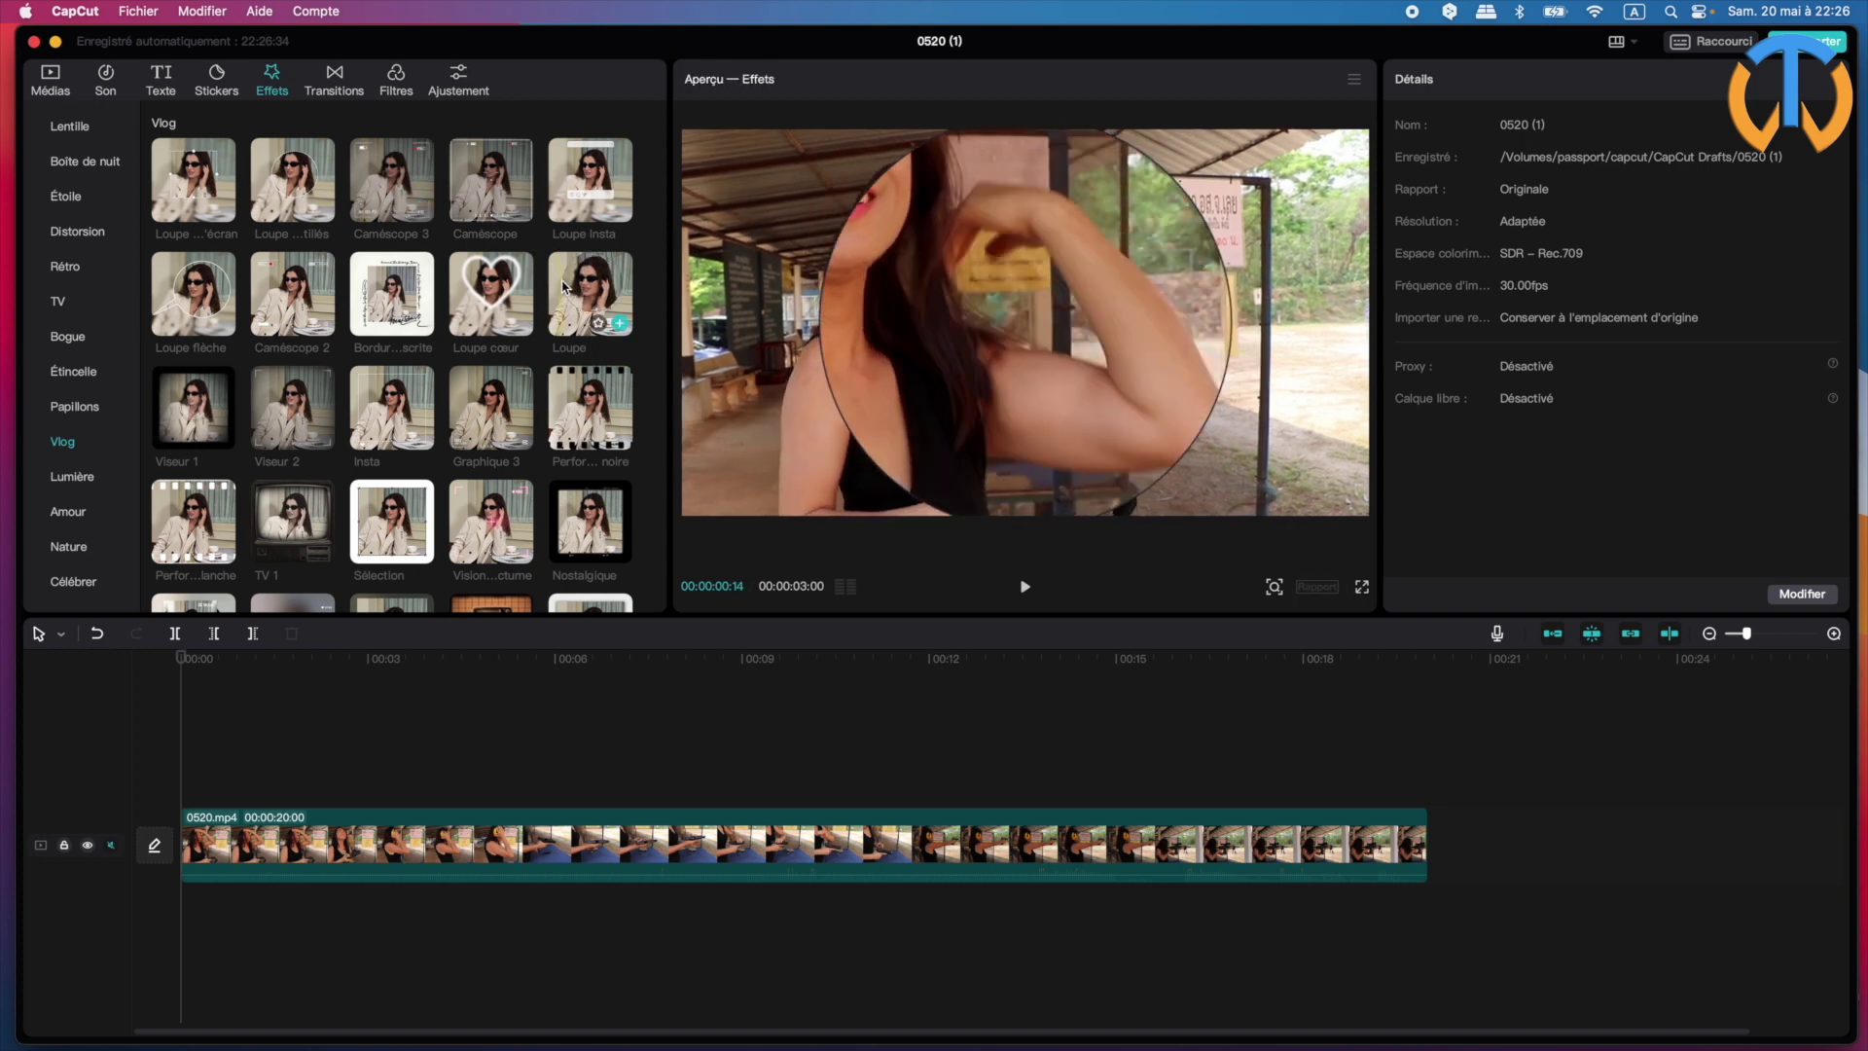
- Add the Loupe effect, move it to start at about 7.6 seconds over the pistol close-up, and play it back
click(619, 322)
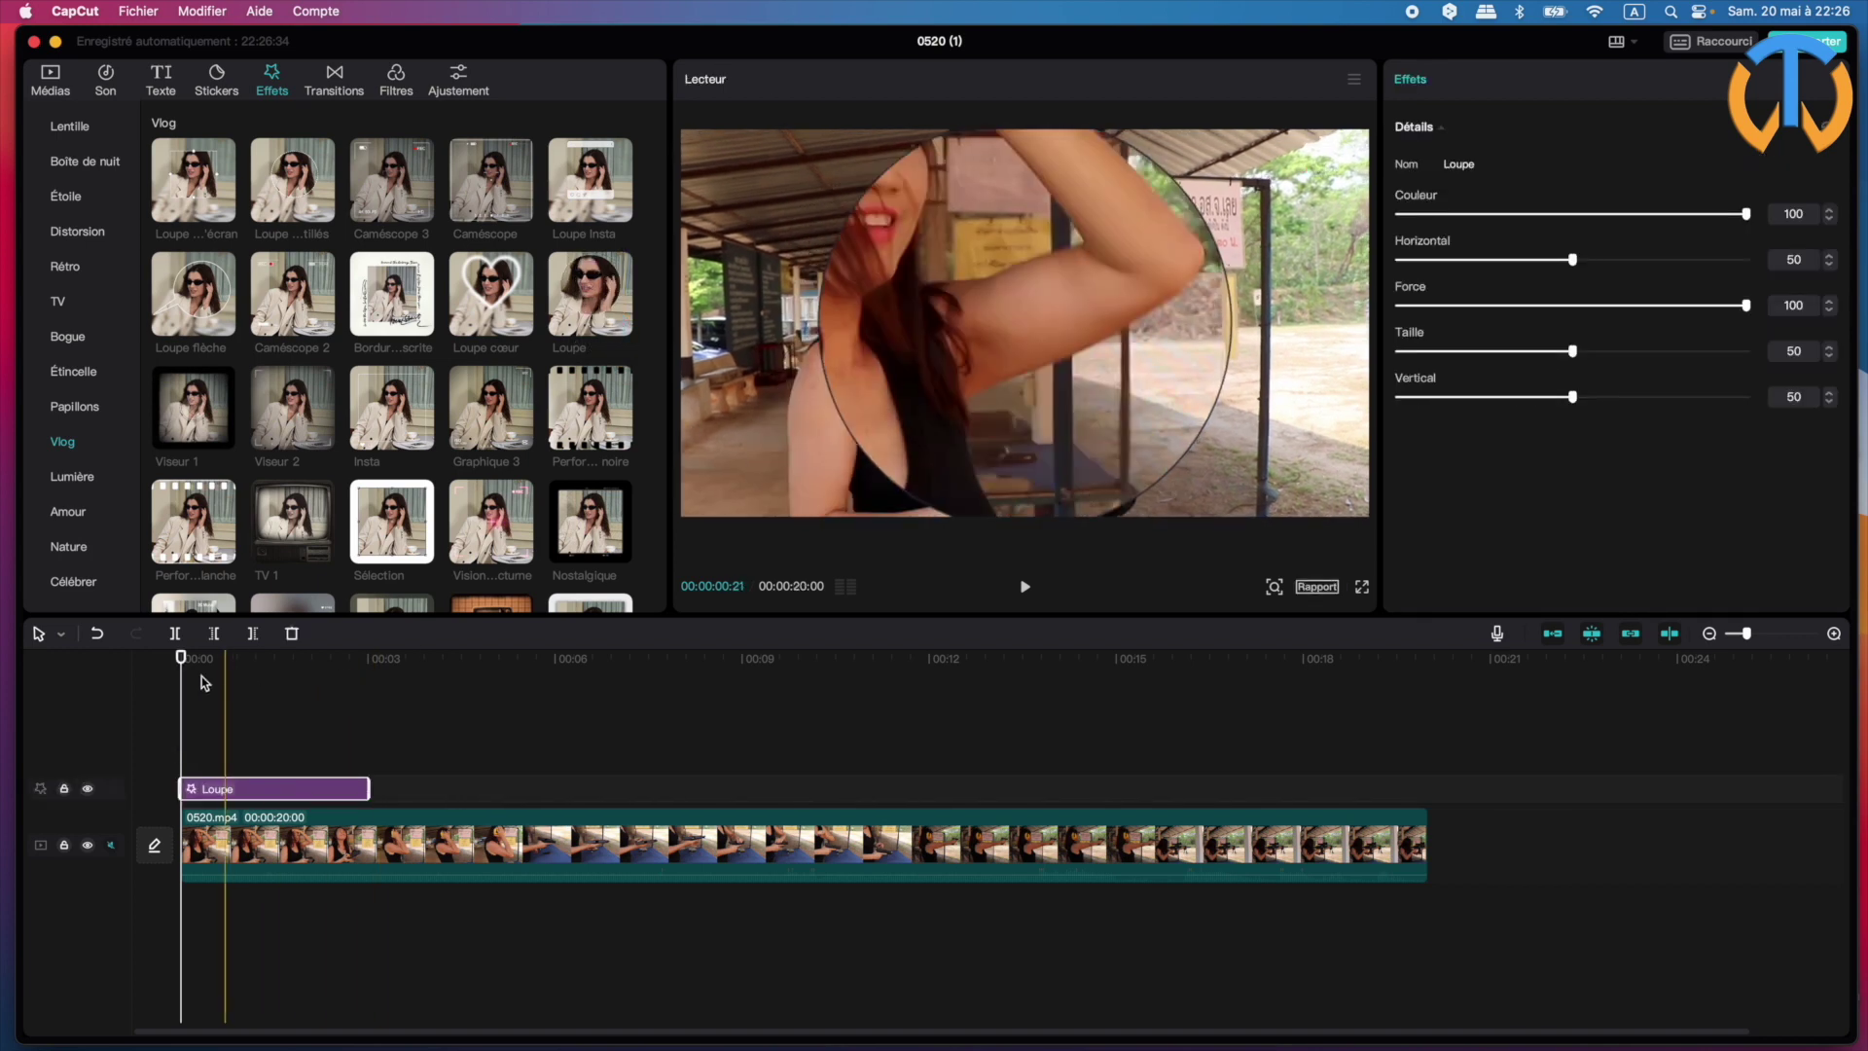
drag(260, 790, 631, 790)
drag(181, 666, 733, 699)
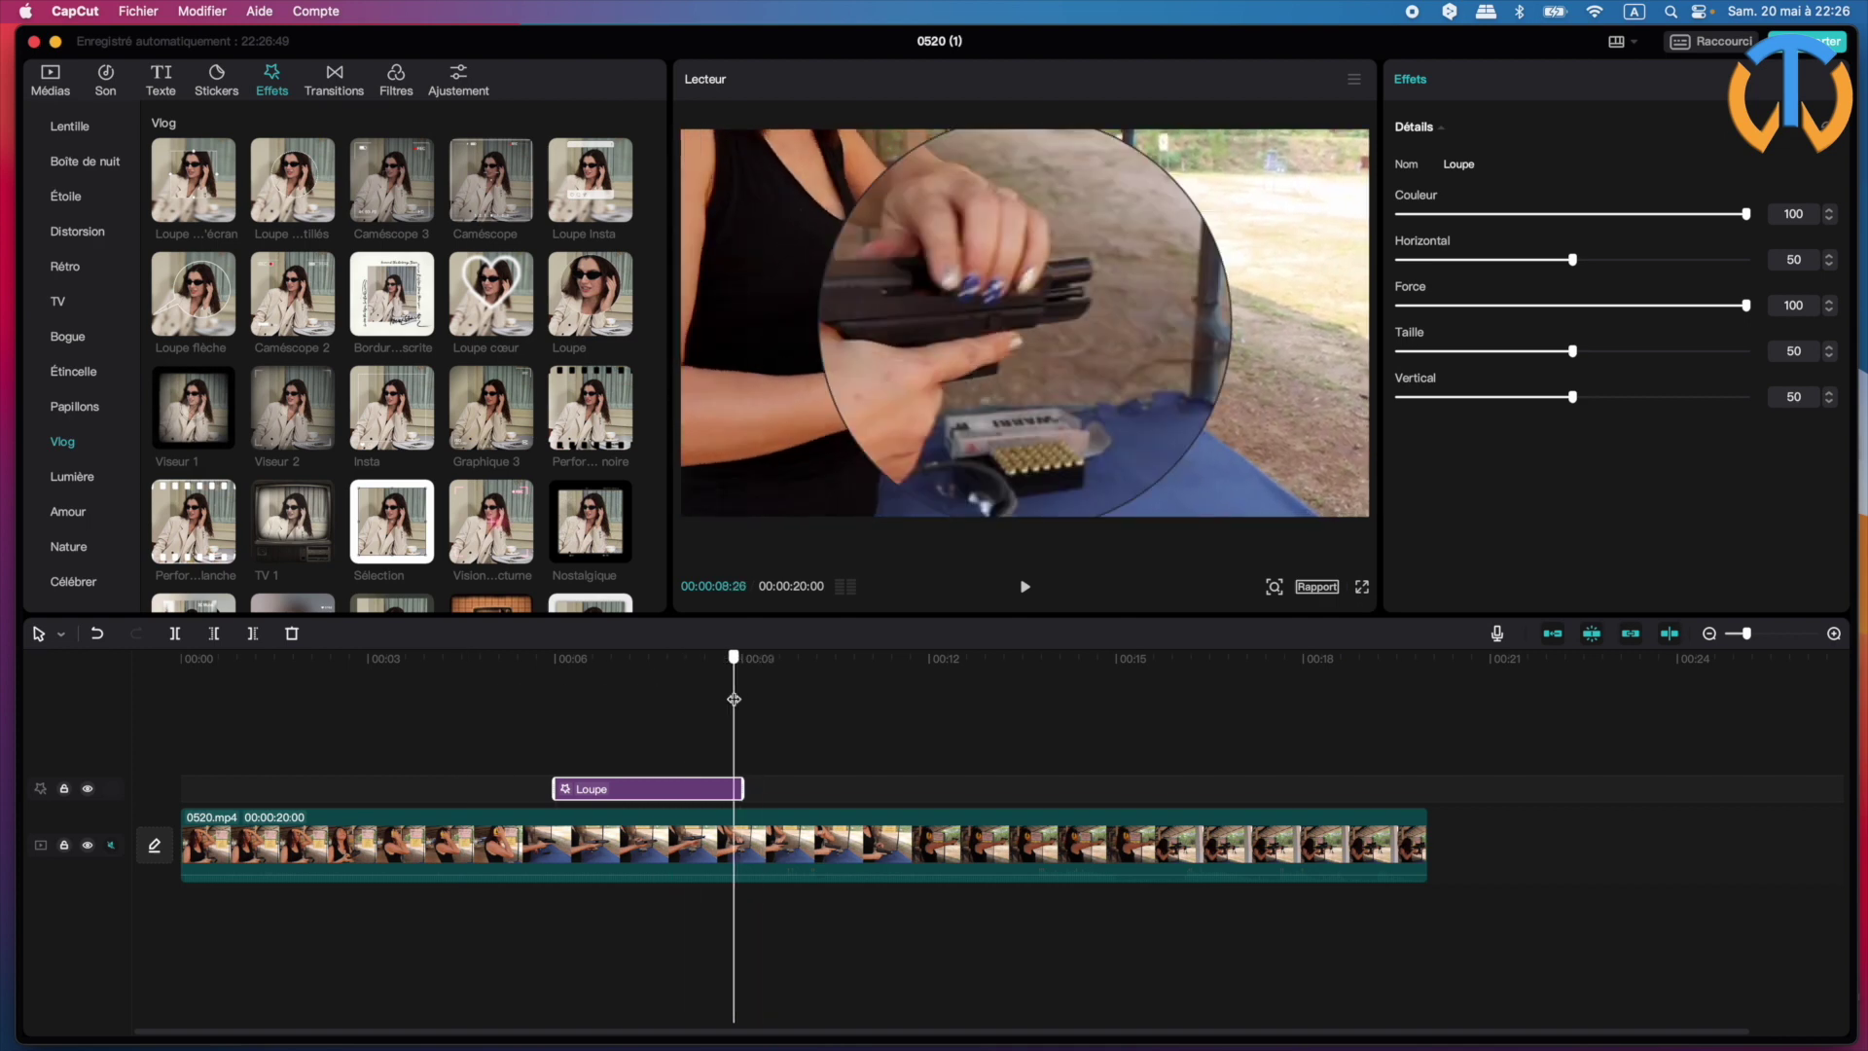
drag(621, 790, 730, 790)
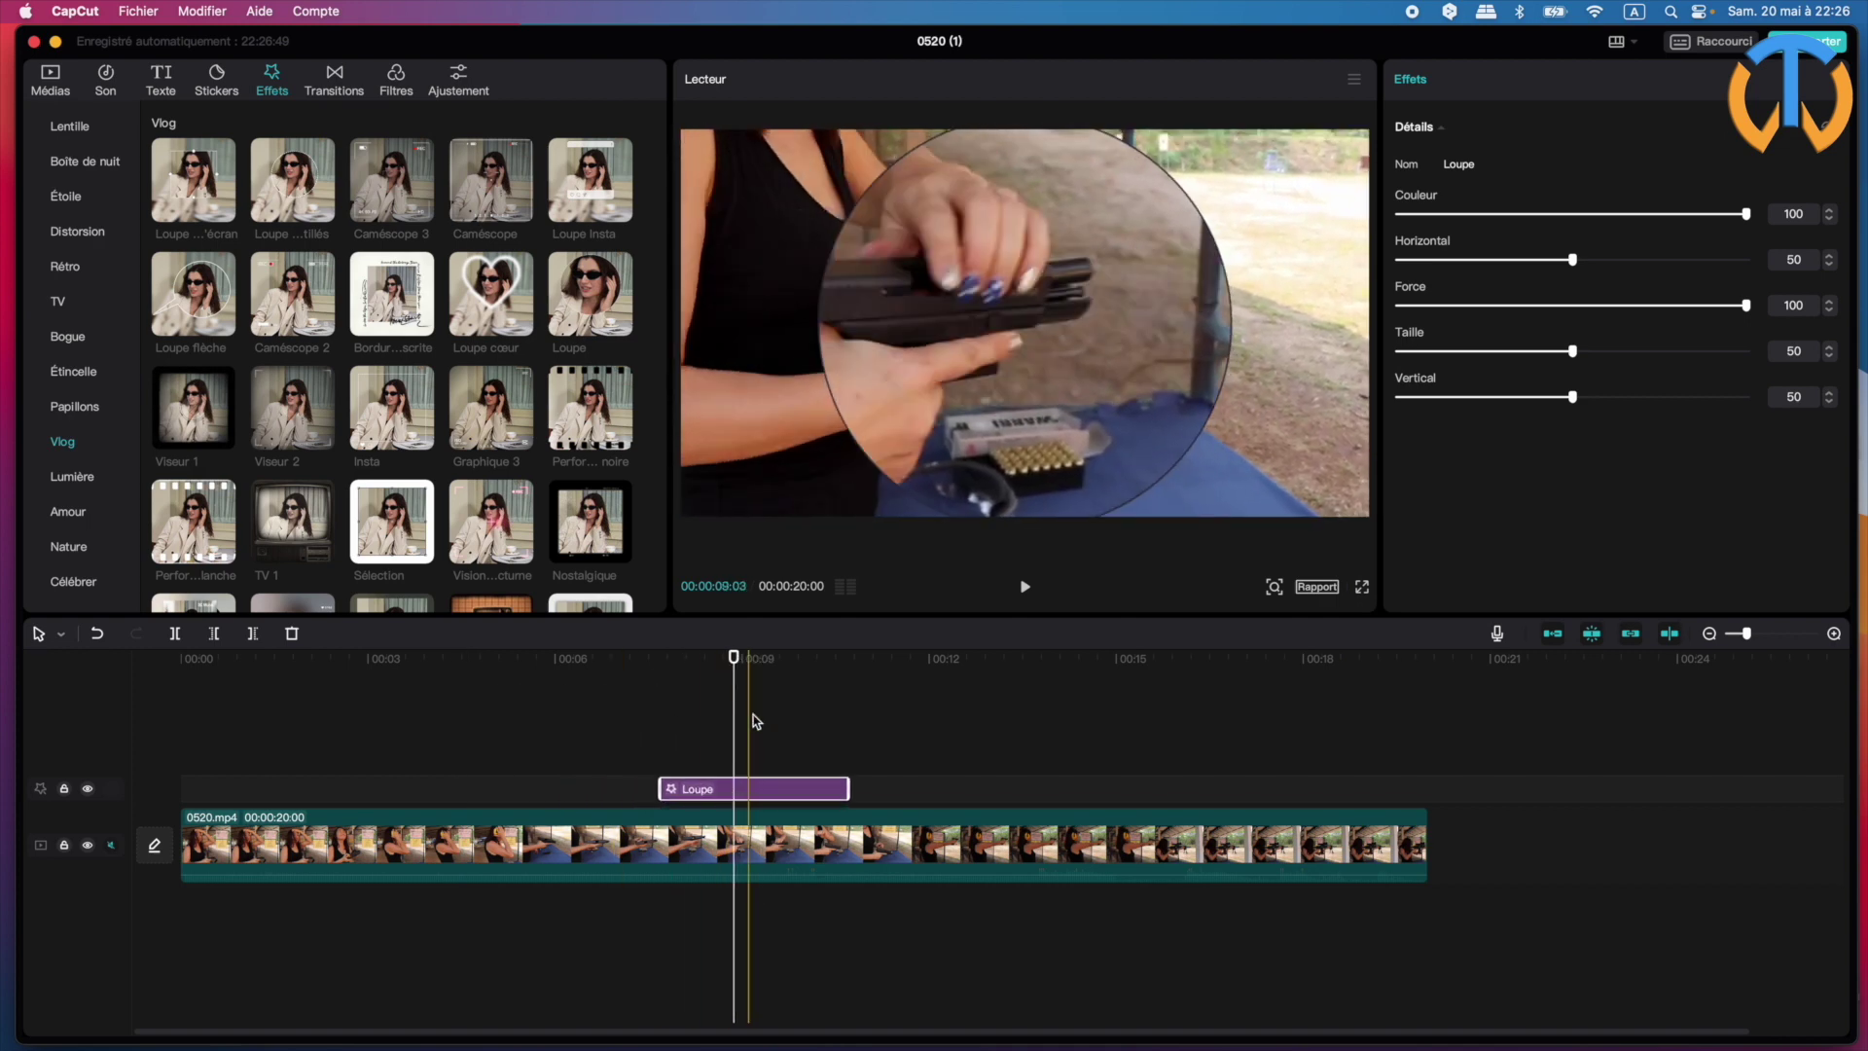
drag(733, 660, 660, 659)
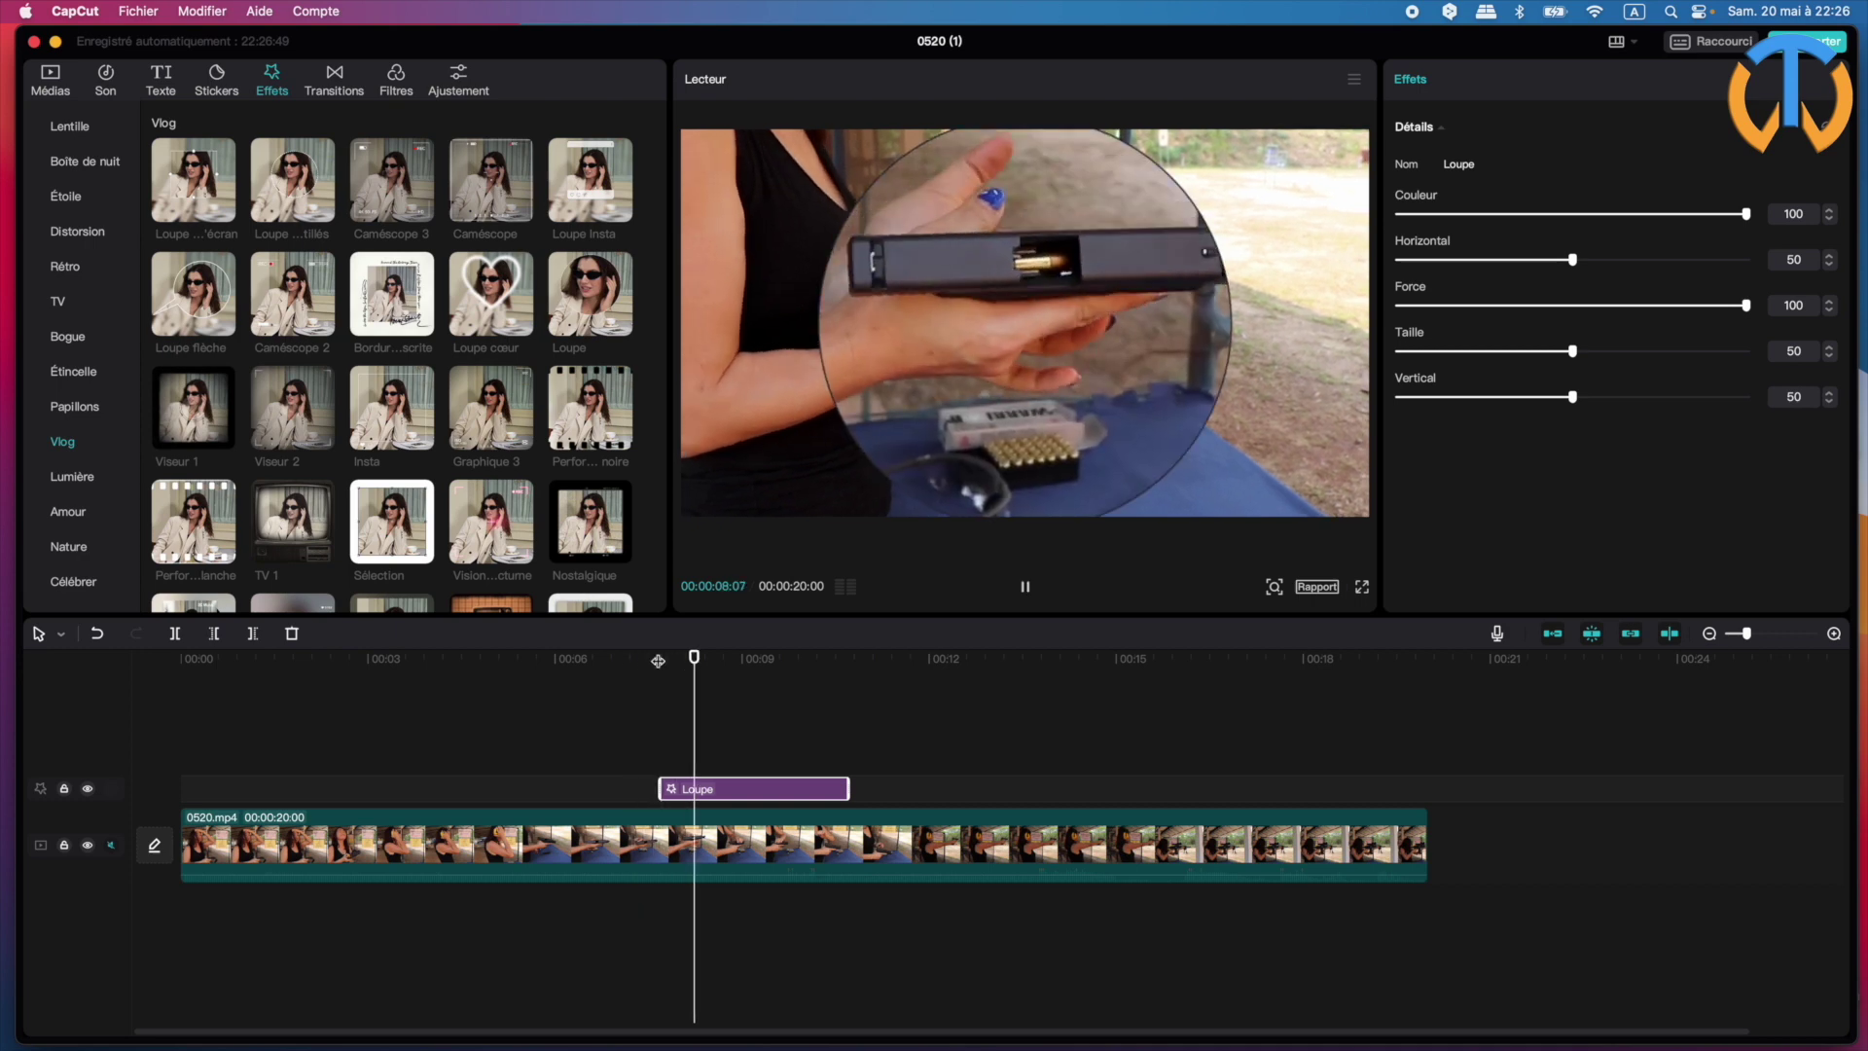
key(space)
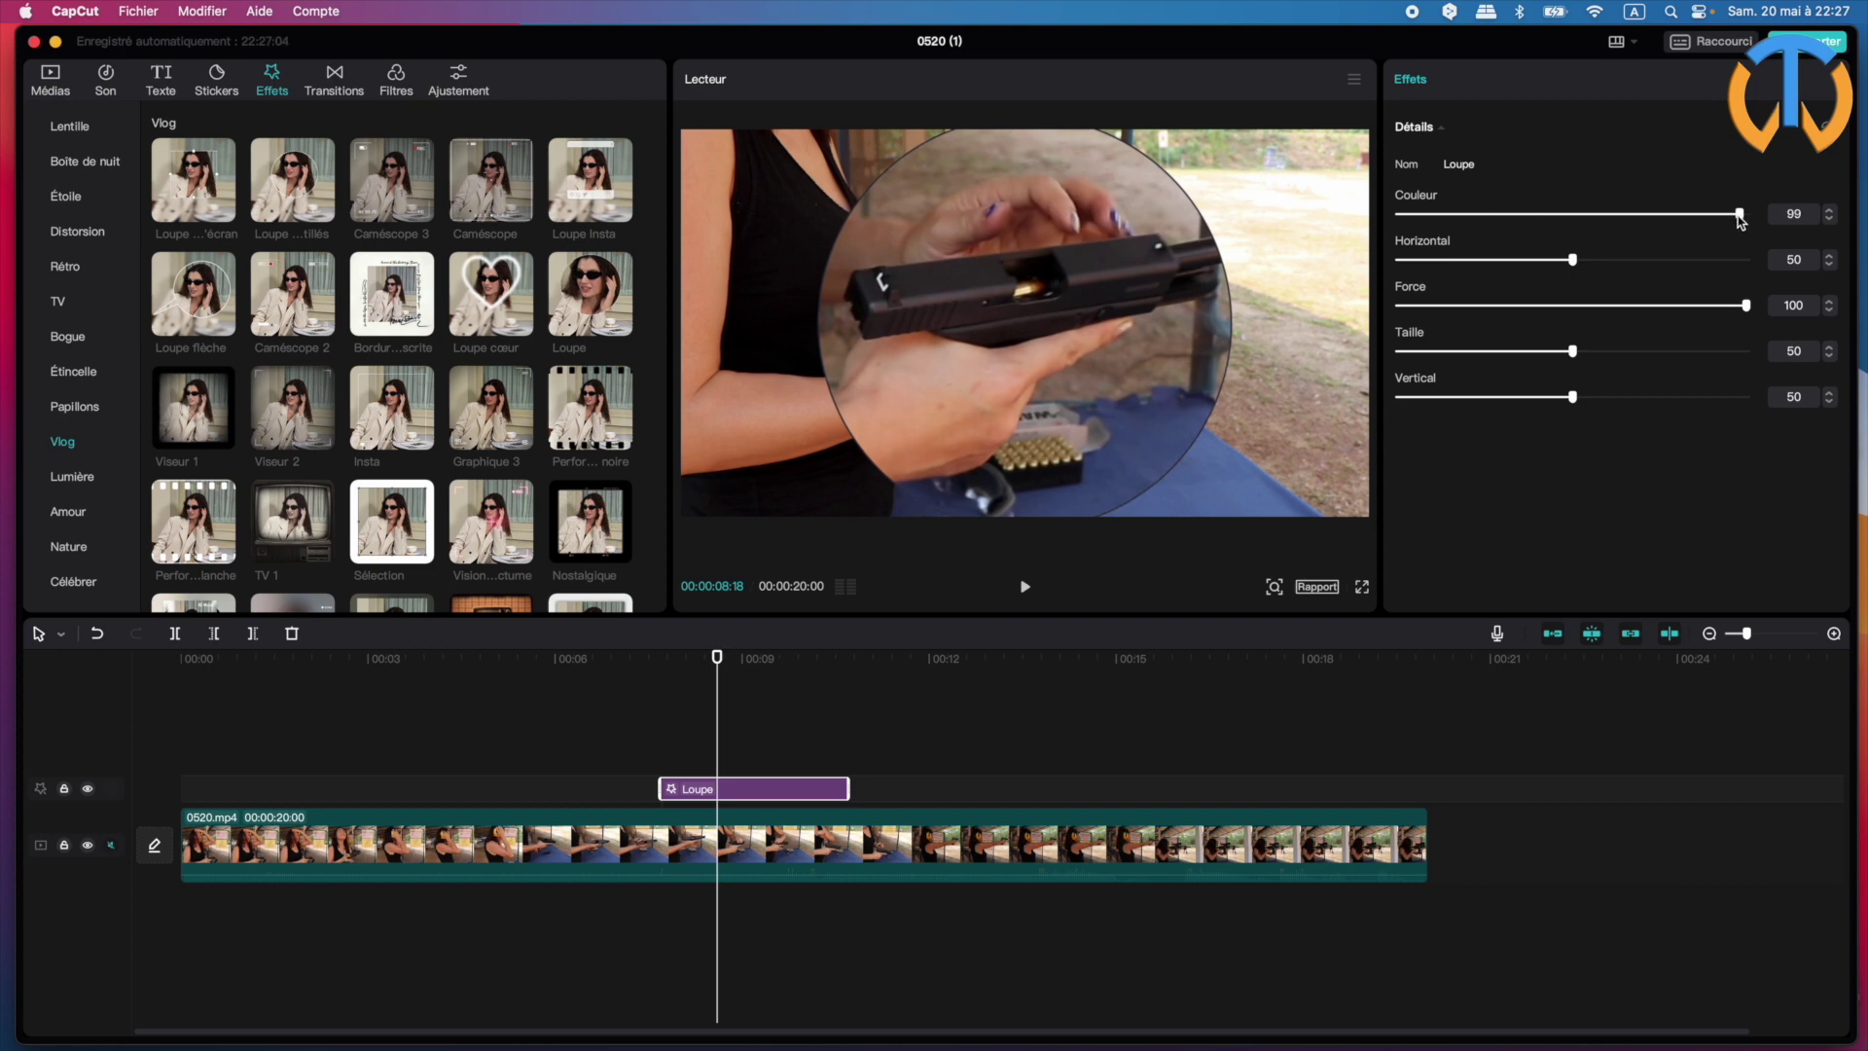
- Set the Loupe effect's Couleur to 0, Force to 56, Taille to 41 and Horizontal to 52, and slightly adjust its Vertical position
drag(1739, 214, 1402, 239)
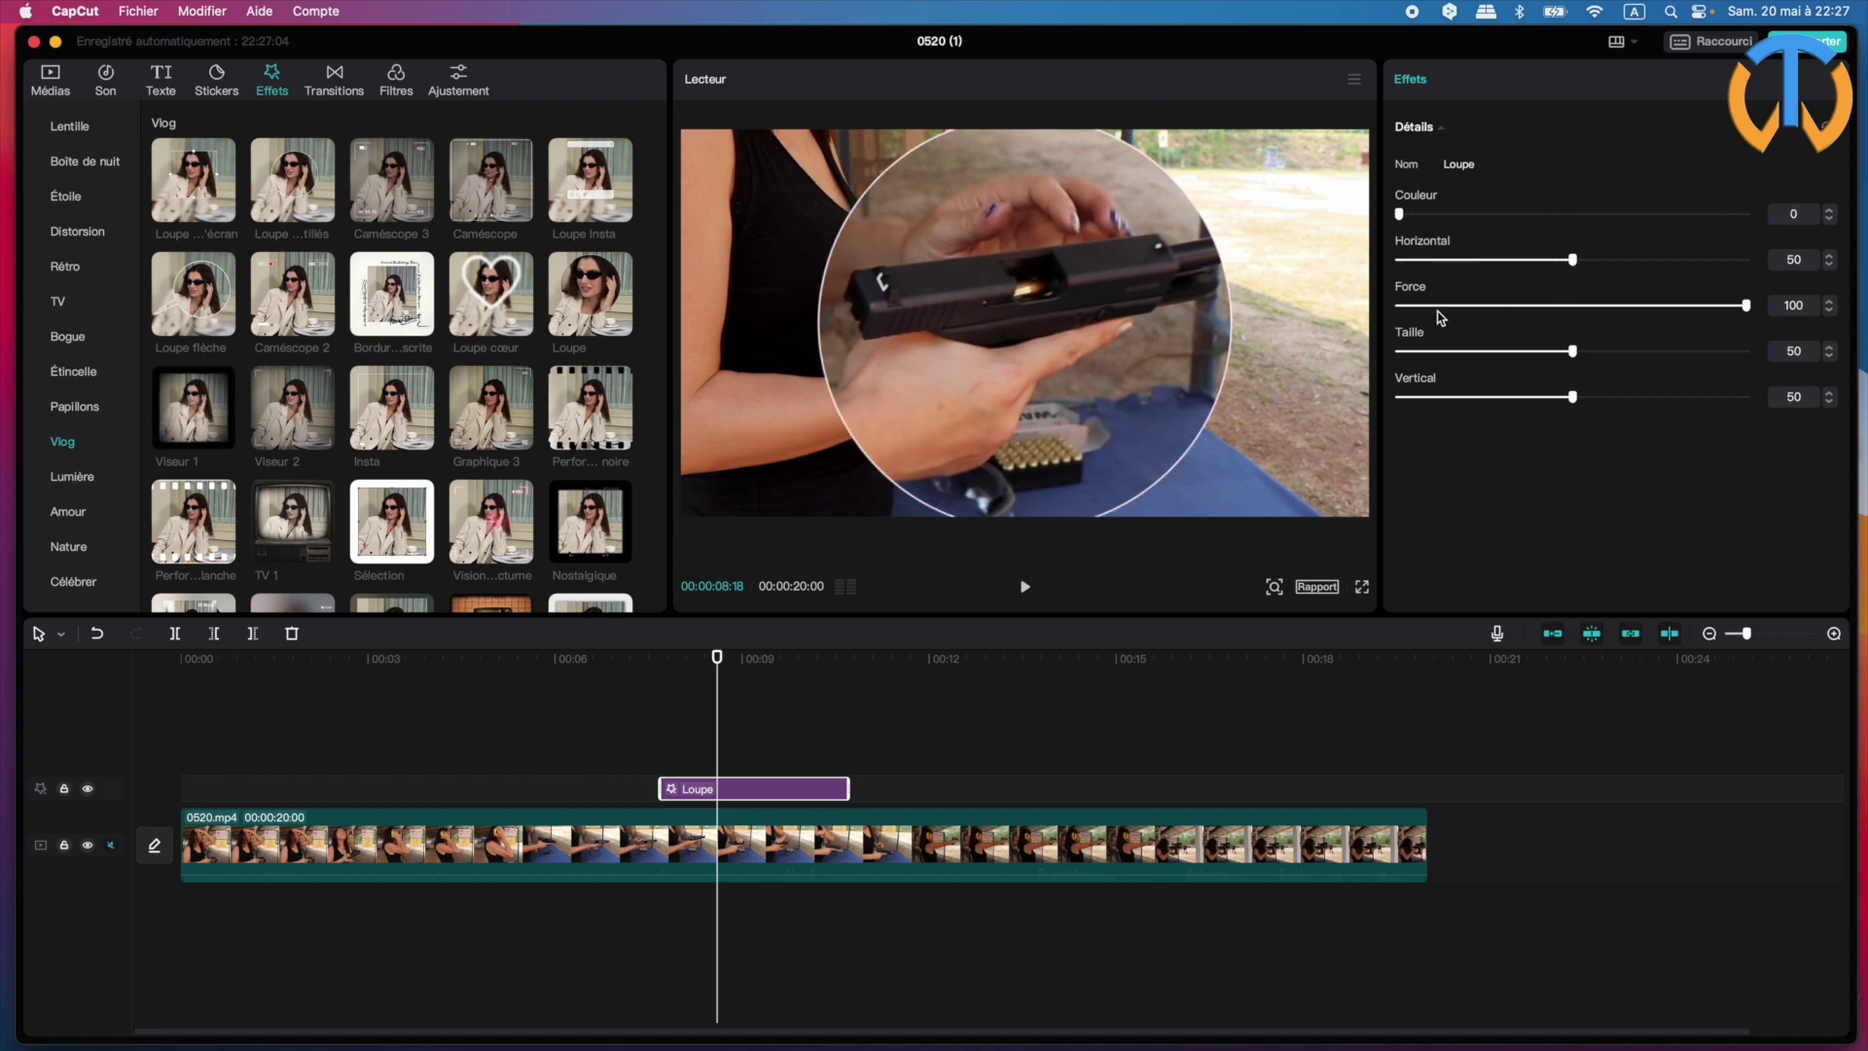
drag(1748, 308, 1642, 301)
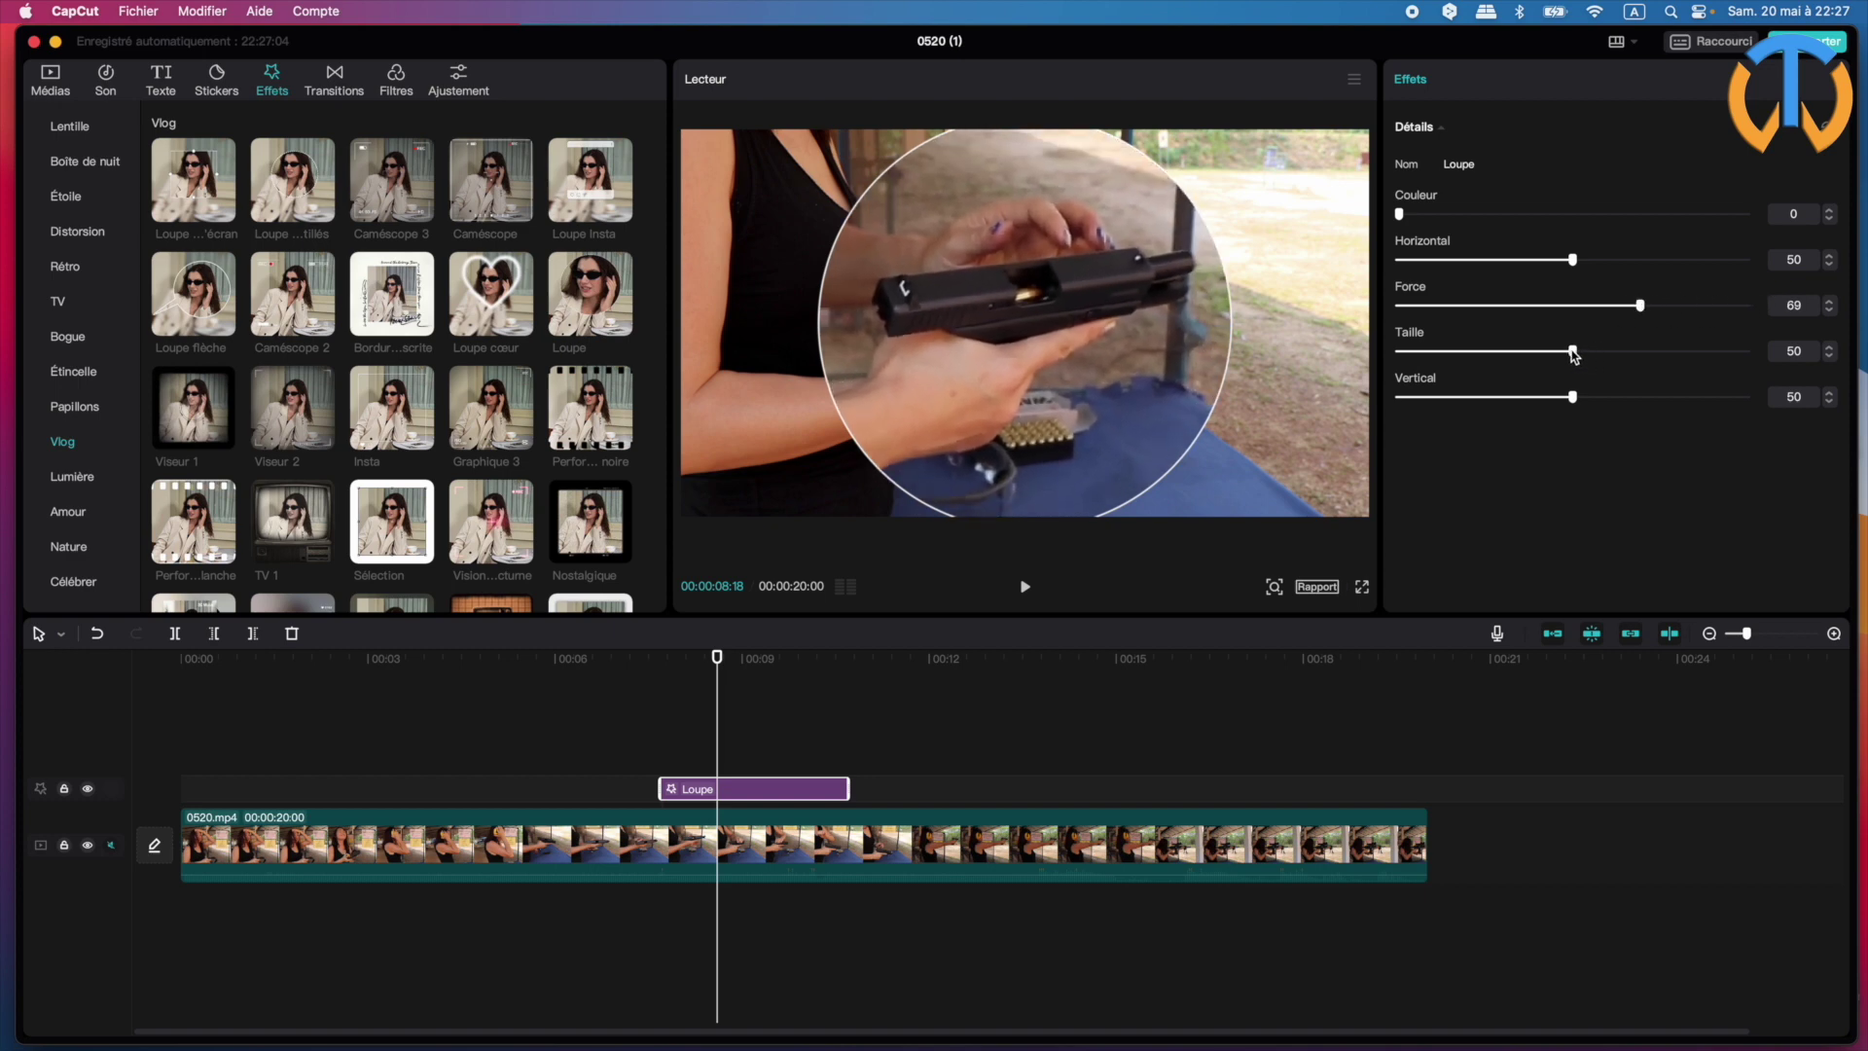
drag(1573, 355, 1542, 358)
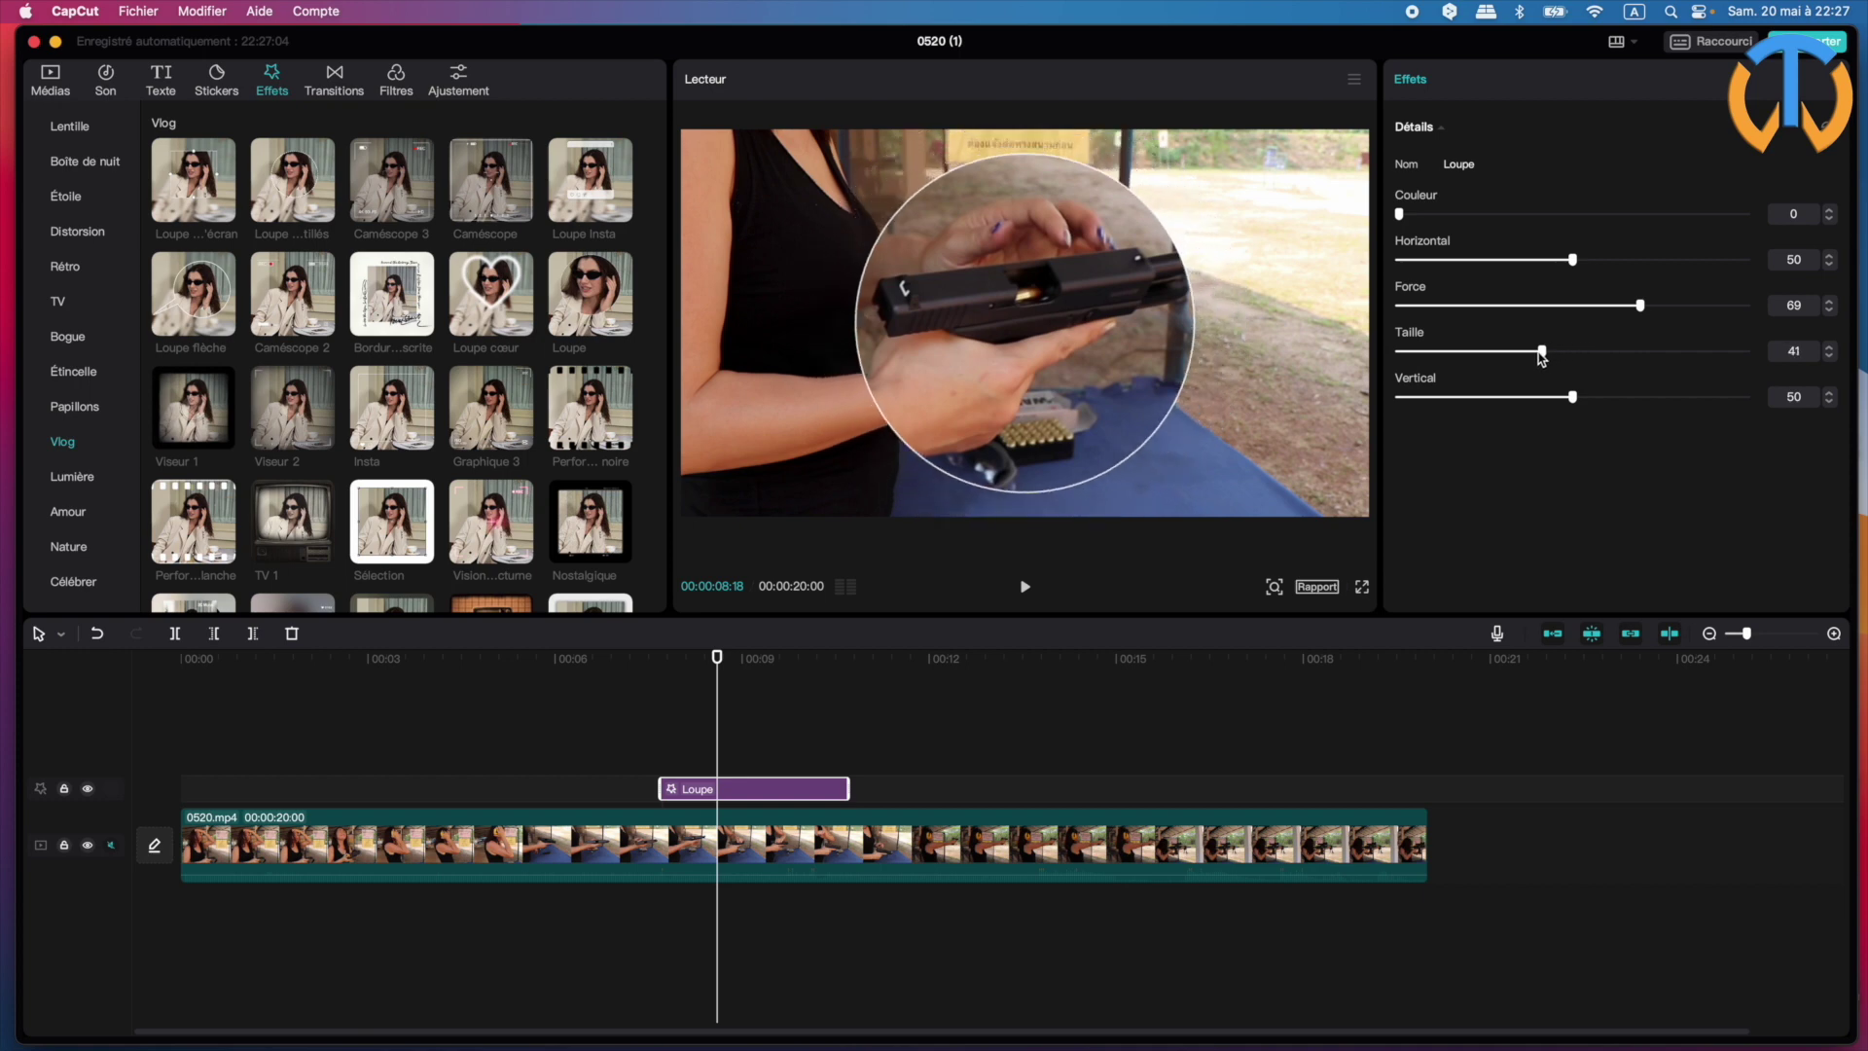
drag(1631, 302, 1580, 265)
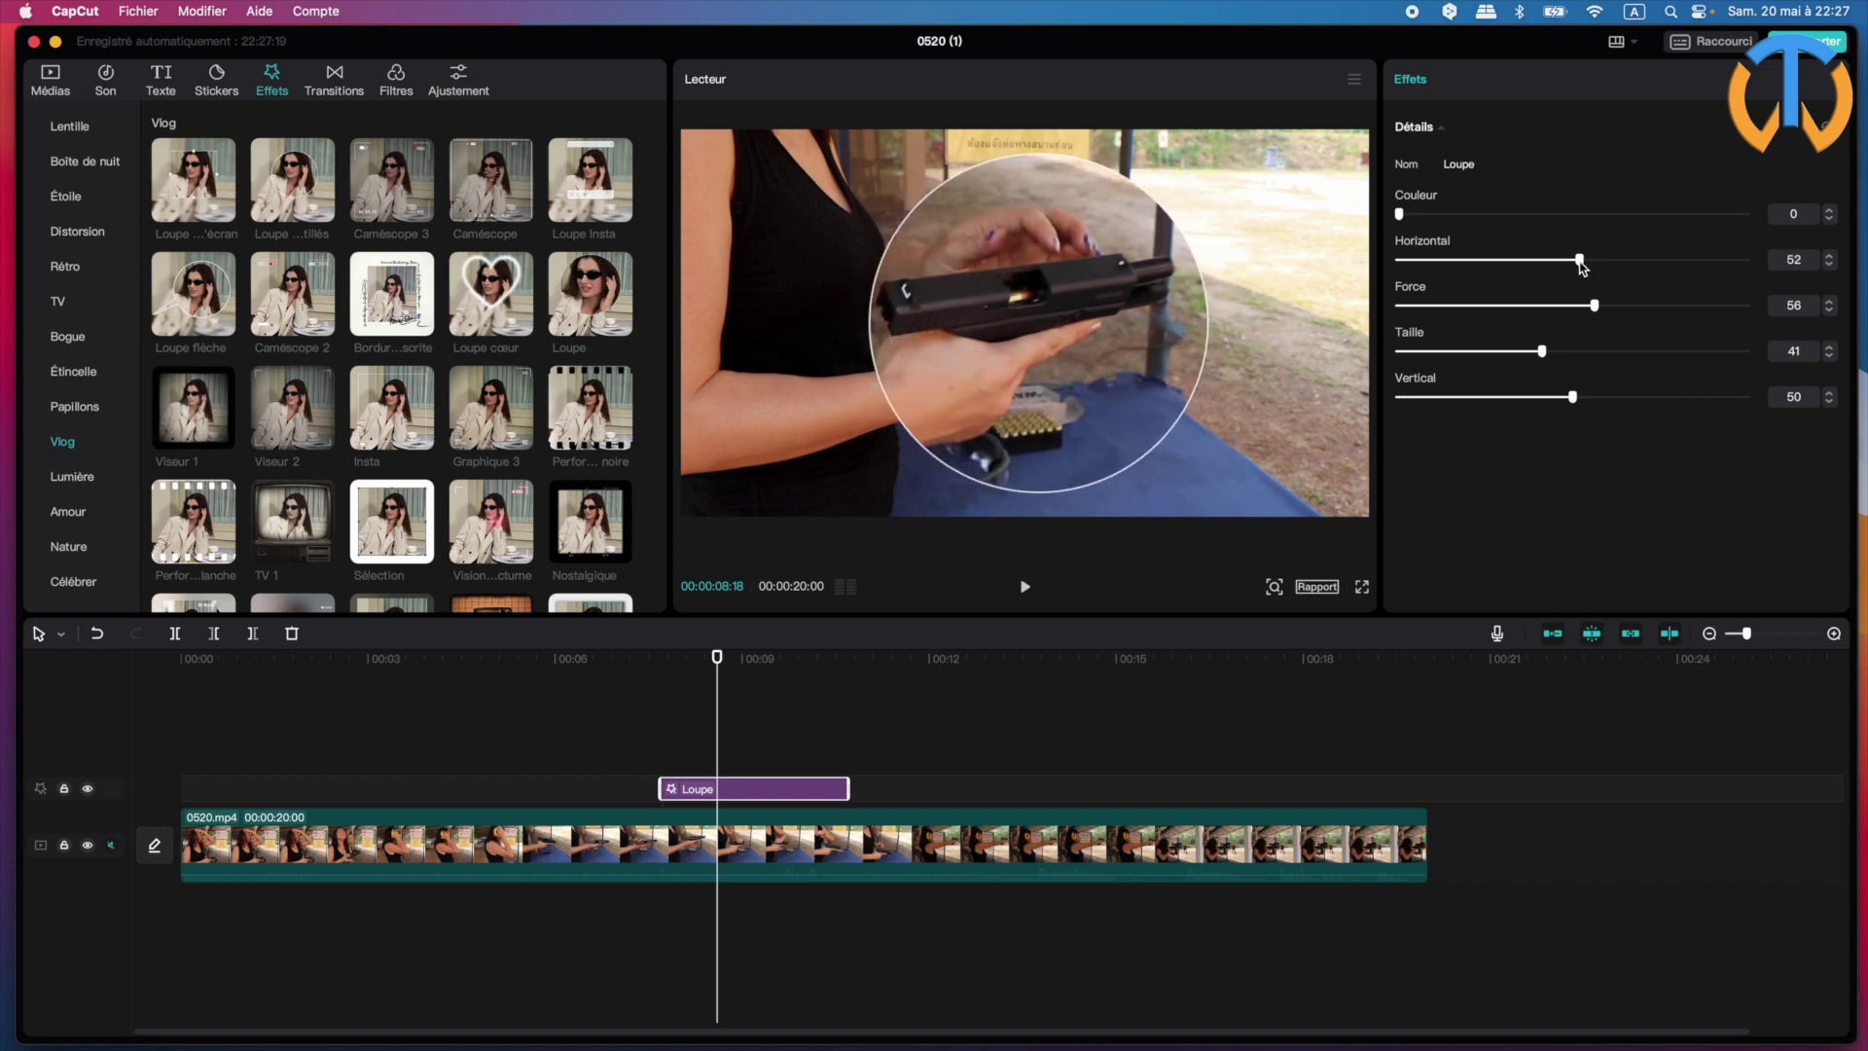
drag(1576, 398, 1582, 389)
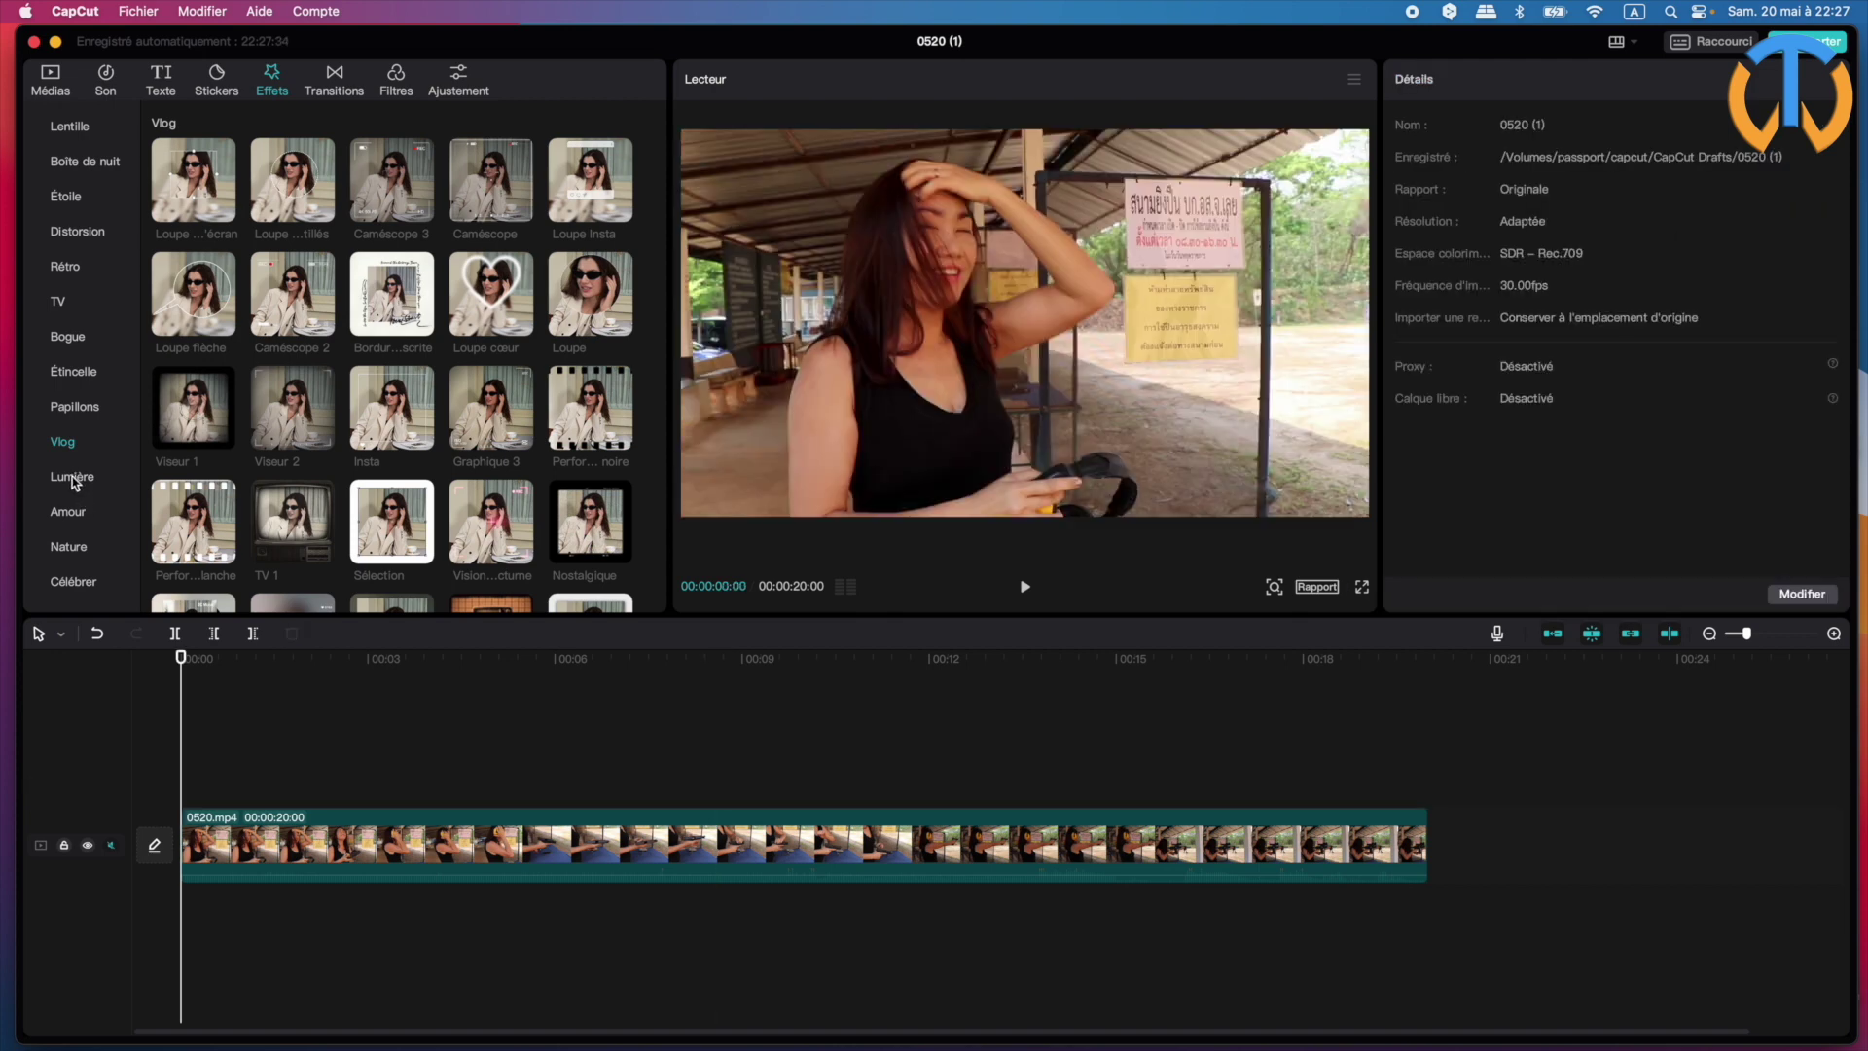
- Add the Auréole 1 effect from the Lumière category at the start of the clip and scrub through it
click(72, 477)
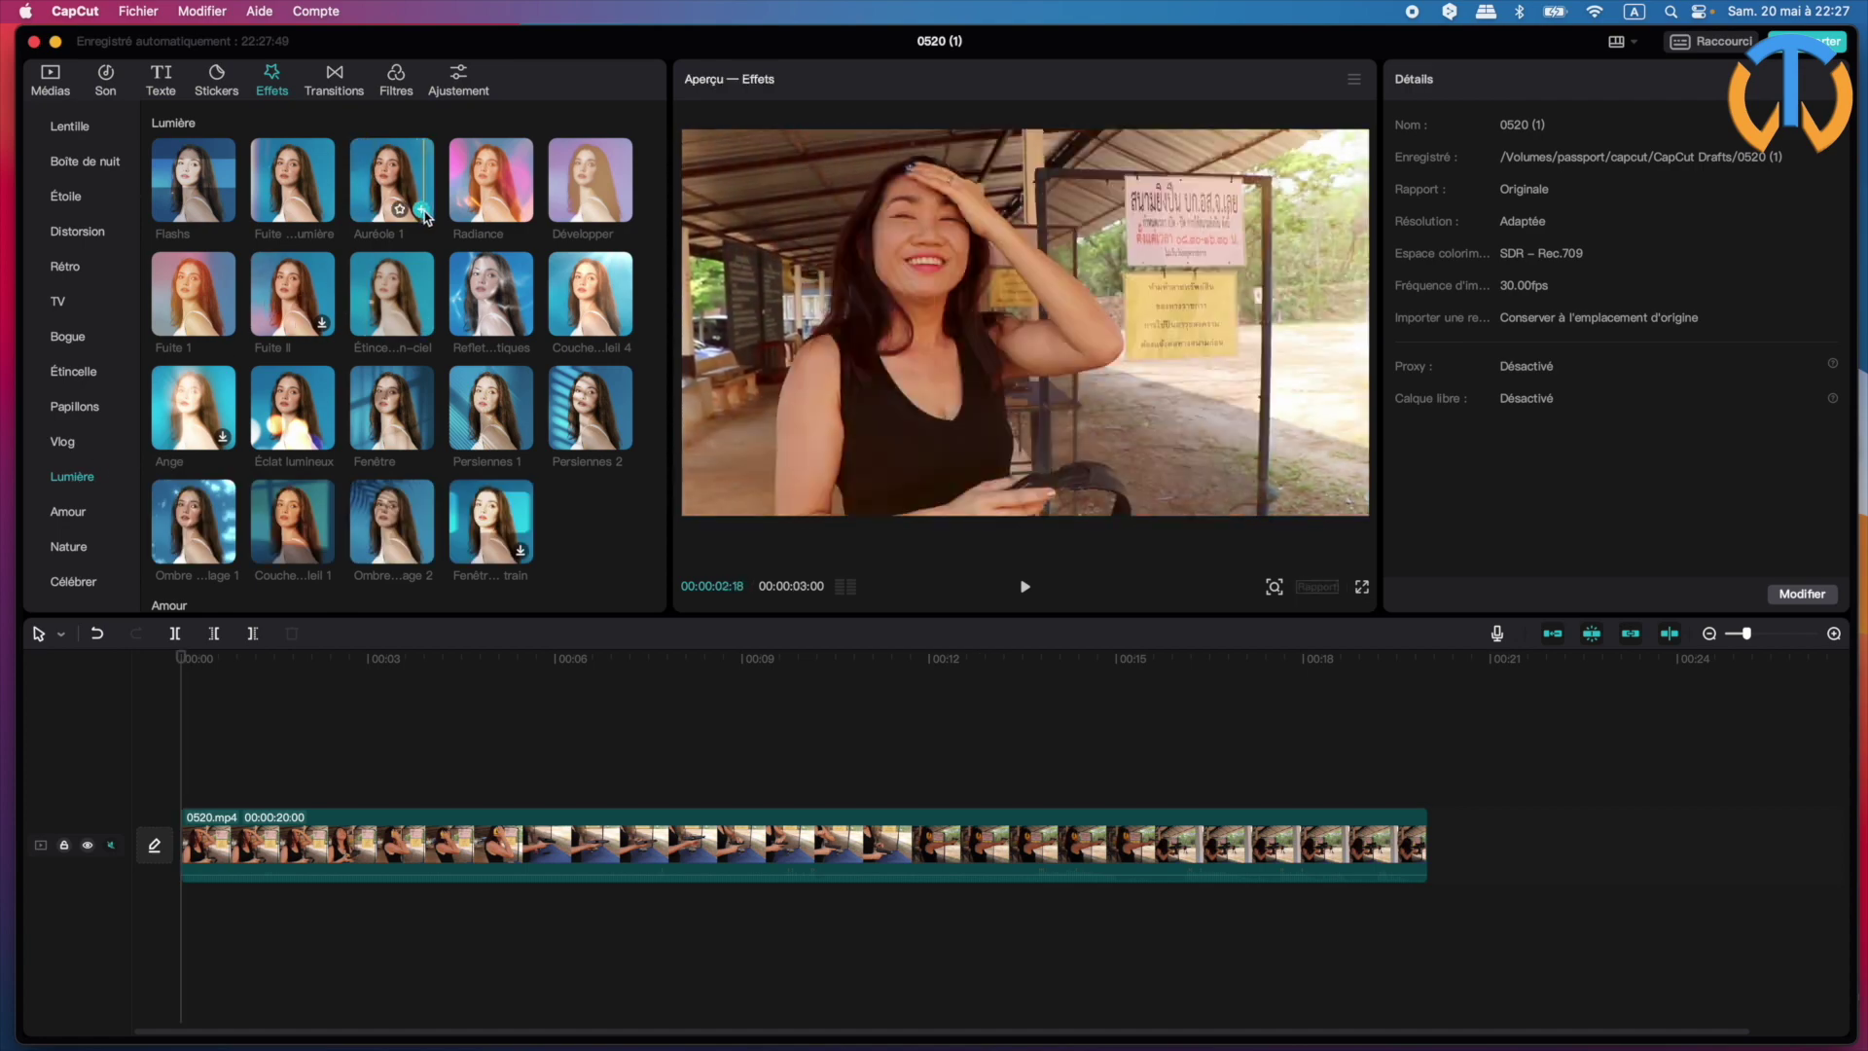
click(421, 210)
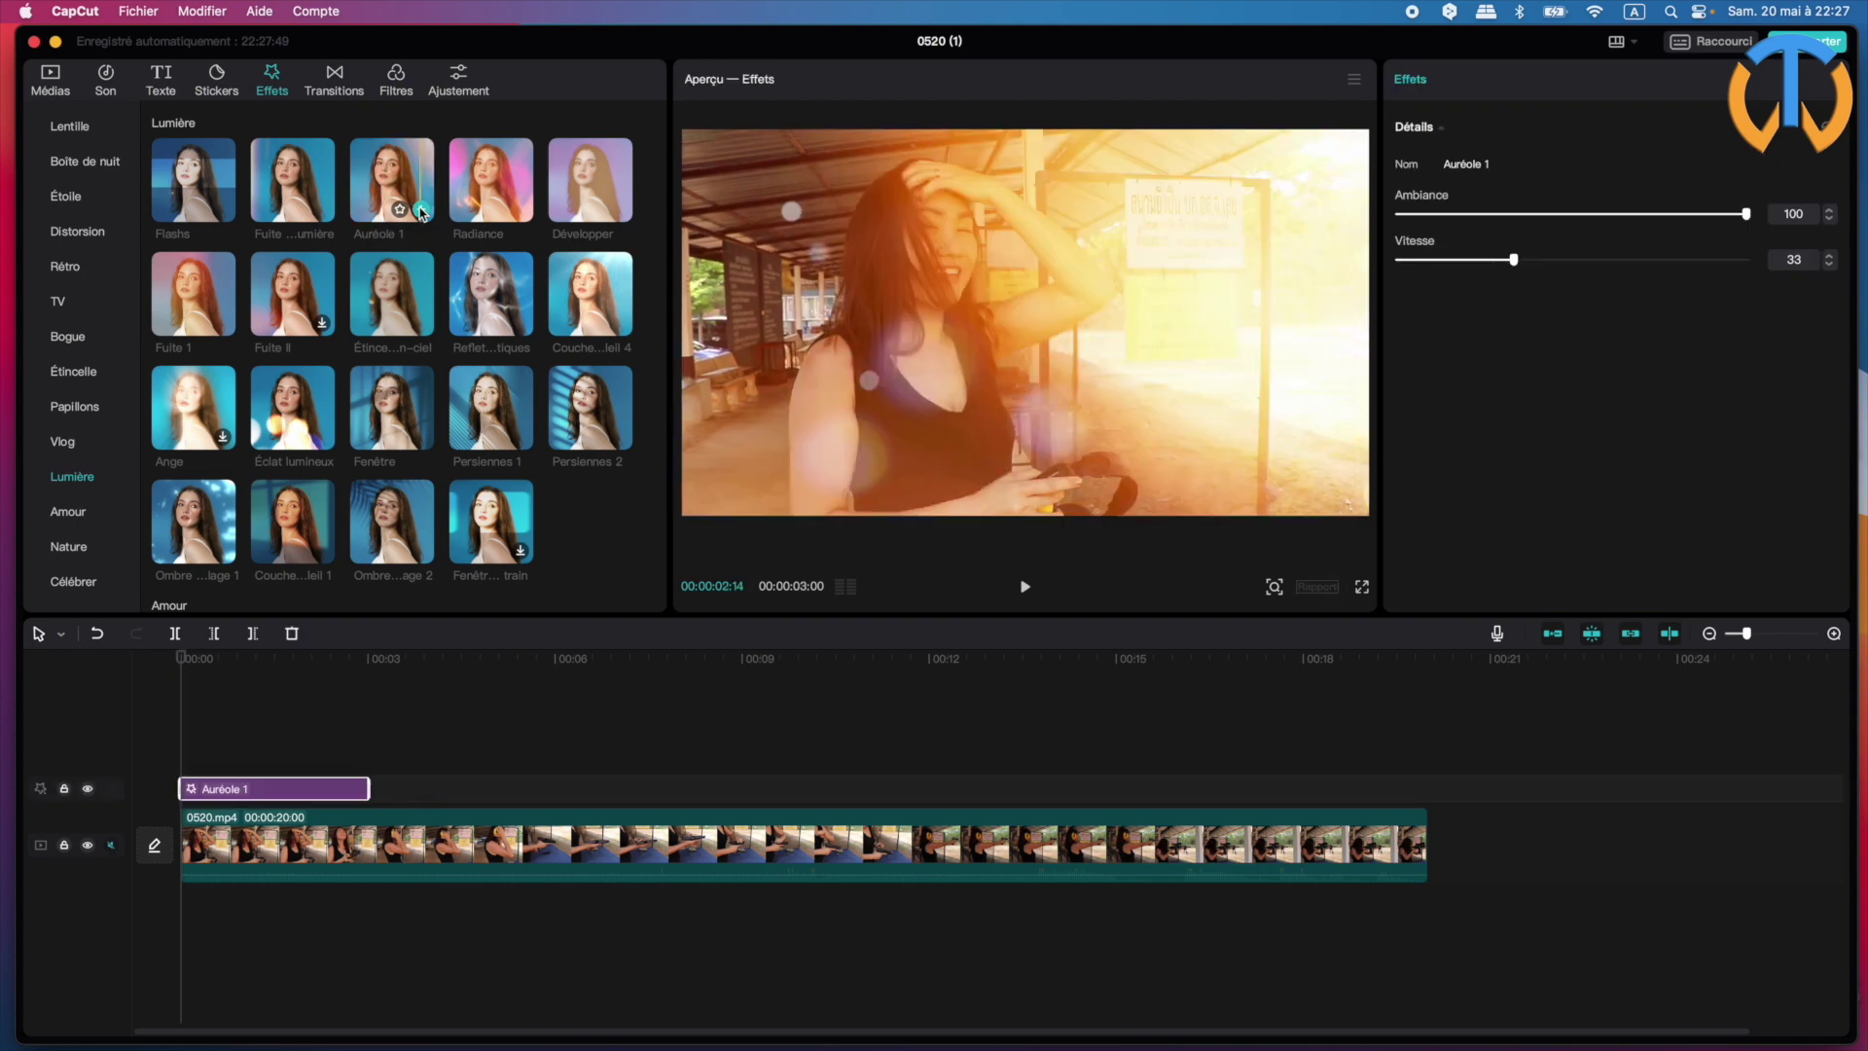
click(201, 660)
drag(200, 660, 269, 657)
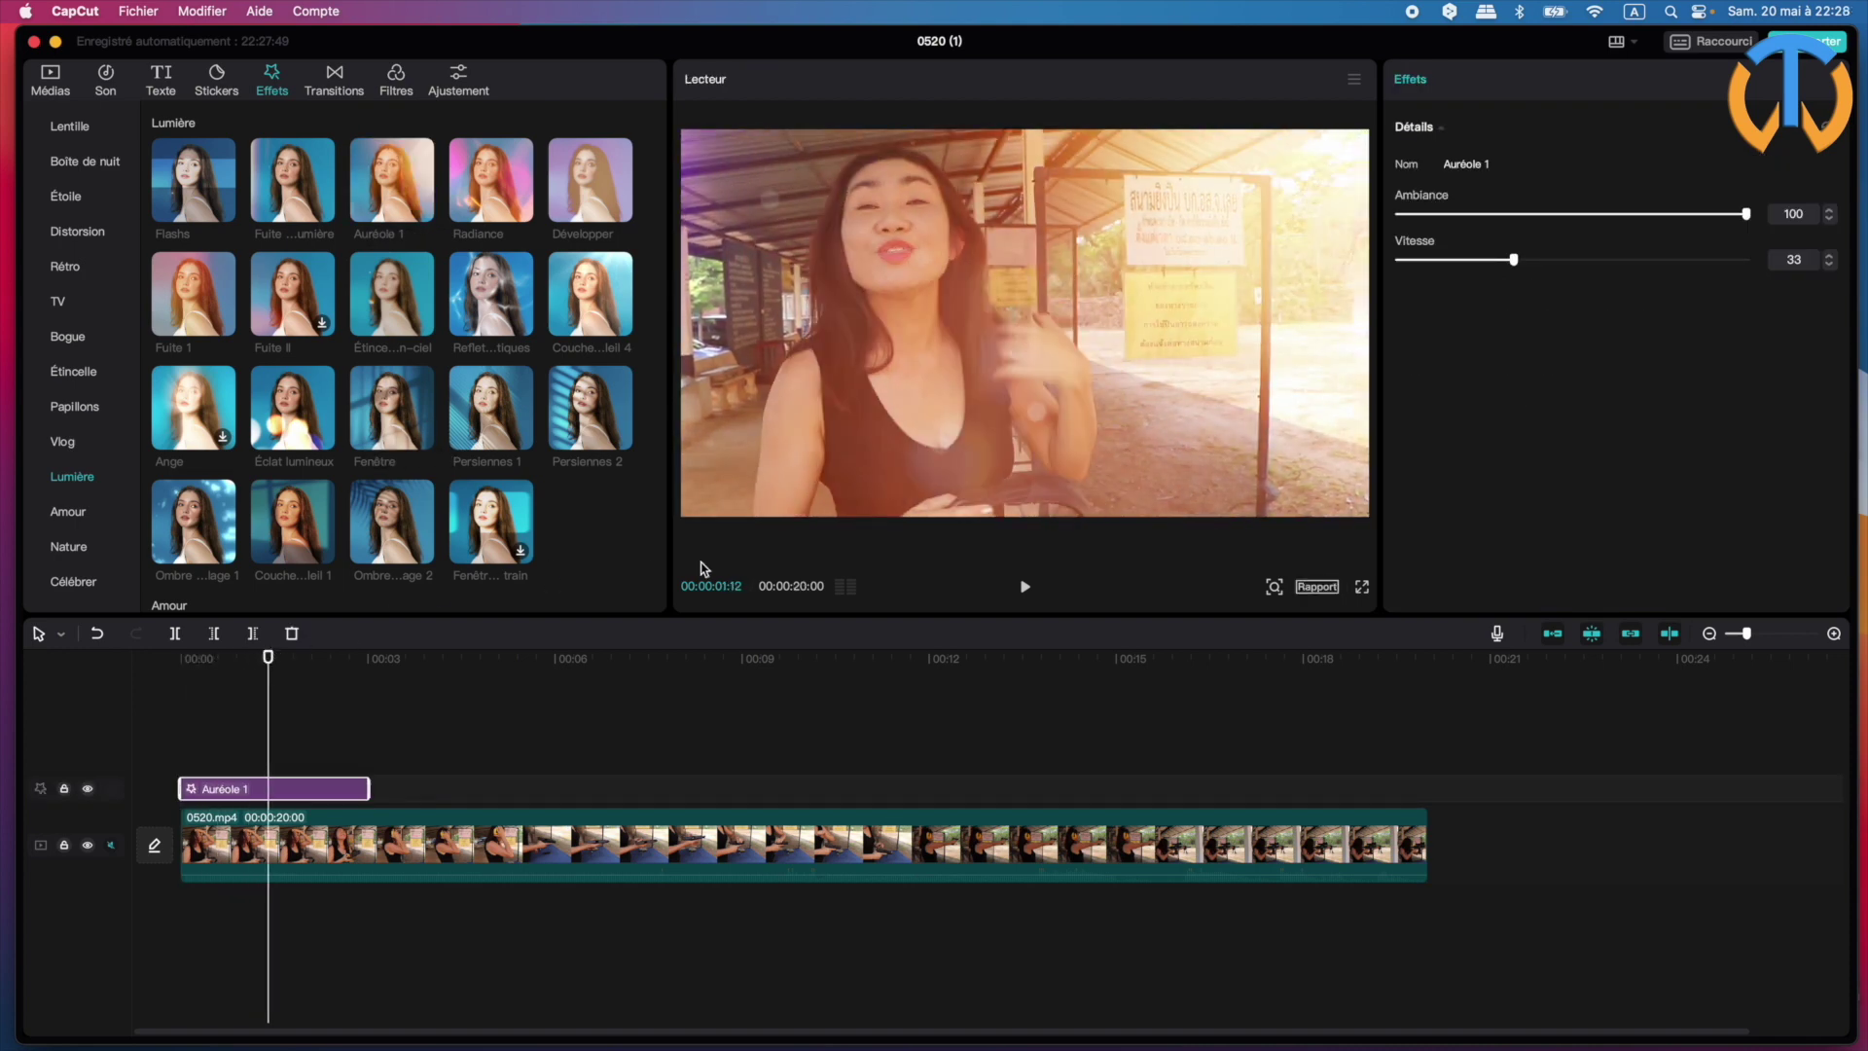
- Set the Auréole 1 effect's Ambiance to 66 and Vitesse to 20, and play it back from the start
drag(1743, 215, 1633, 222)
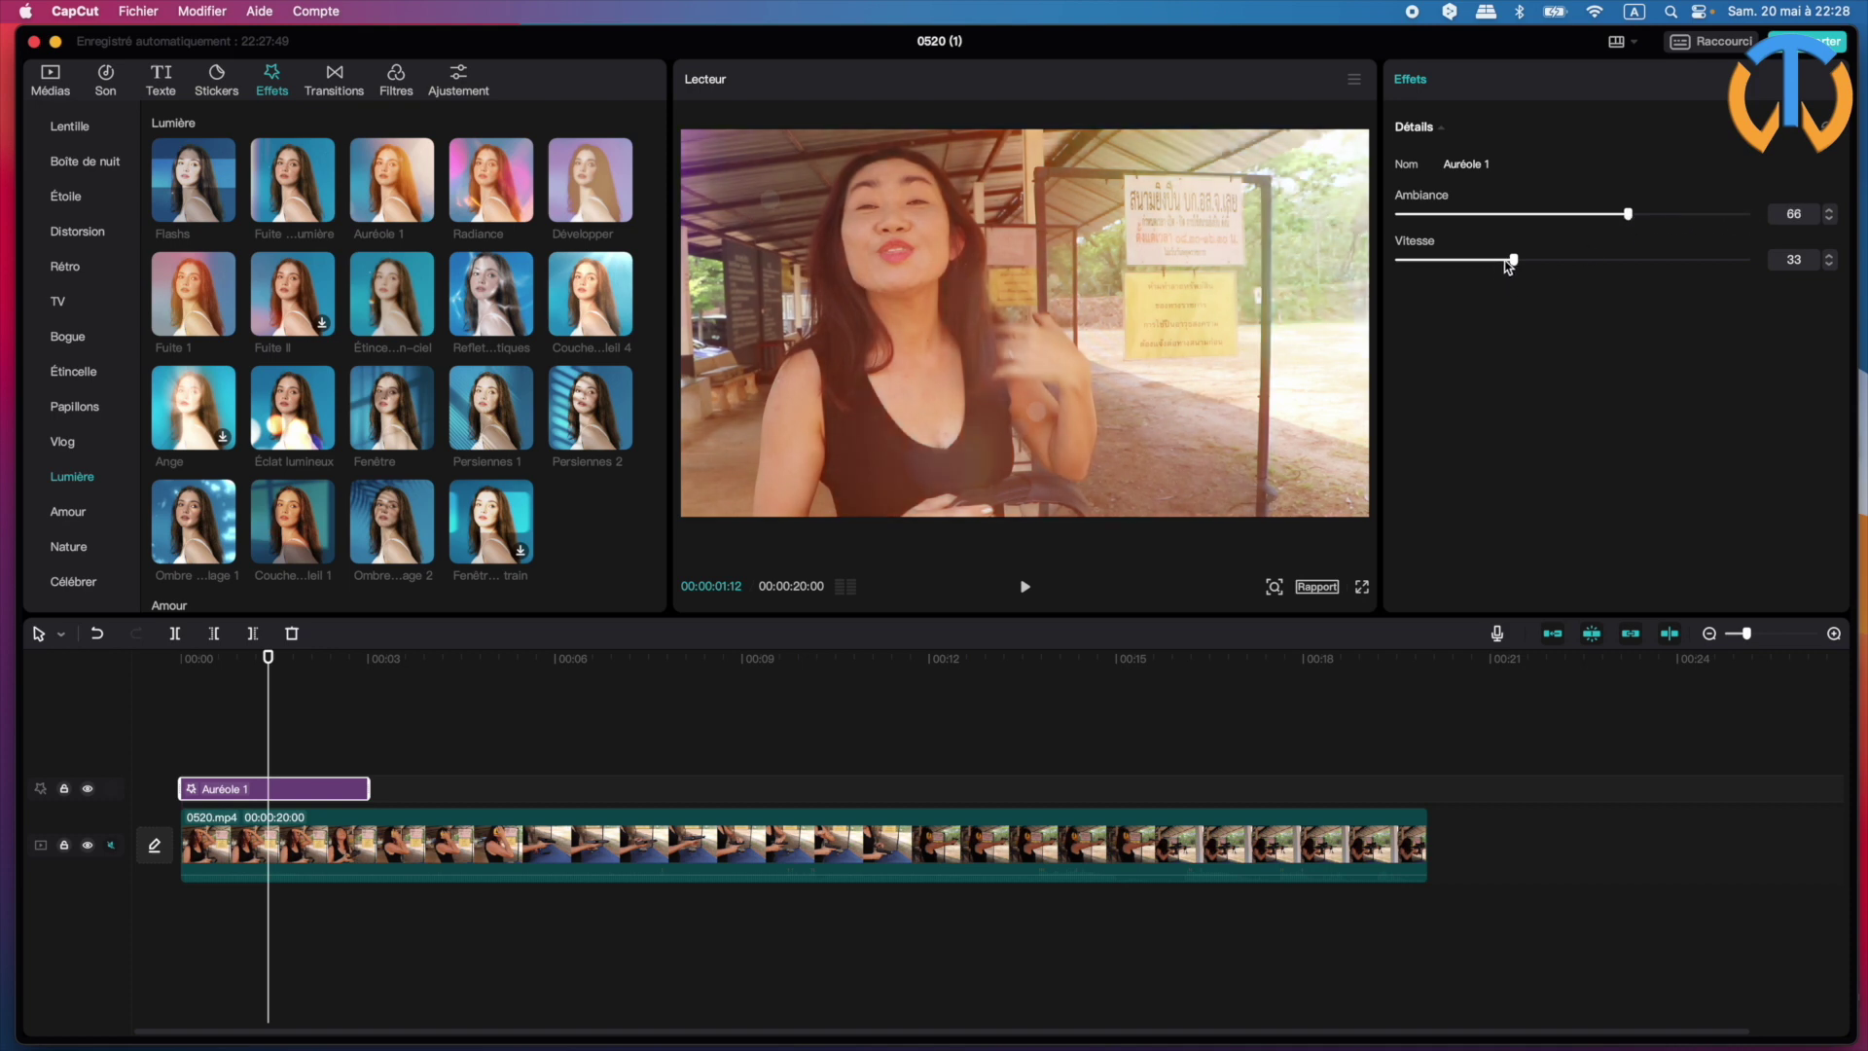
drag(1507, 267, 1469, 265)
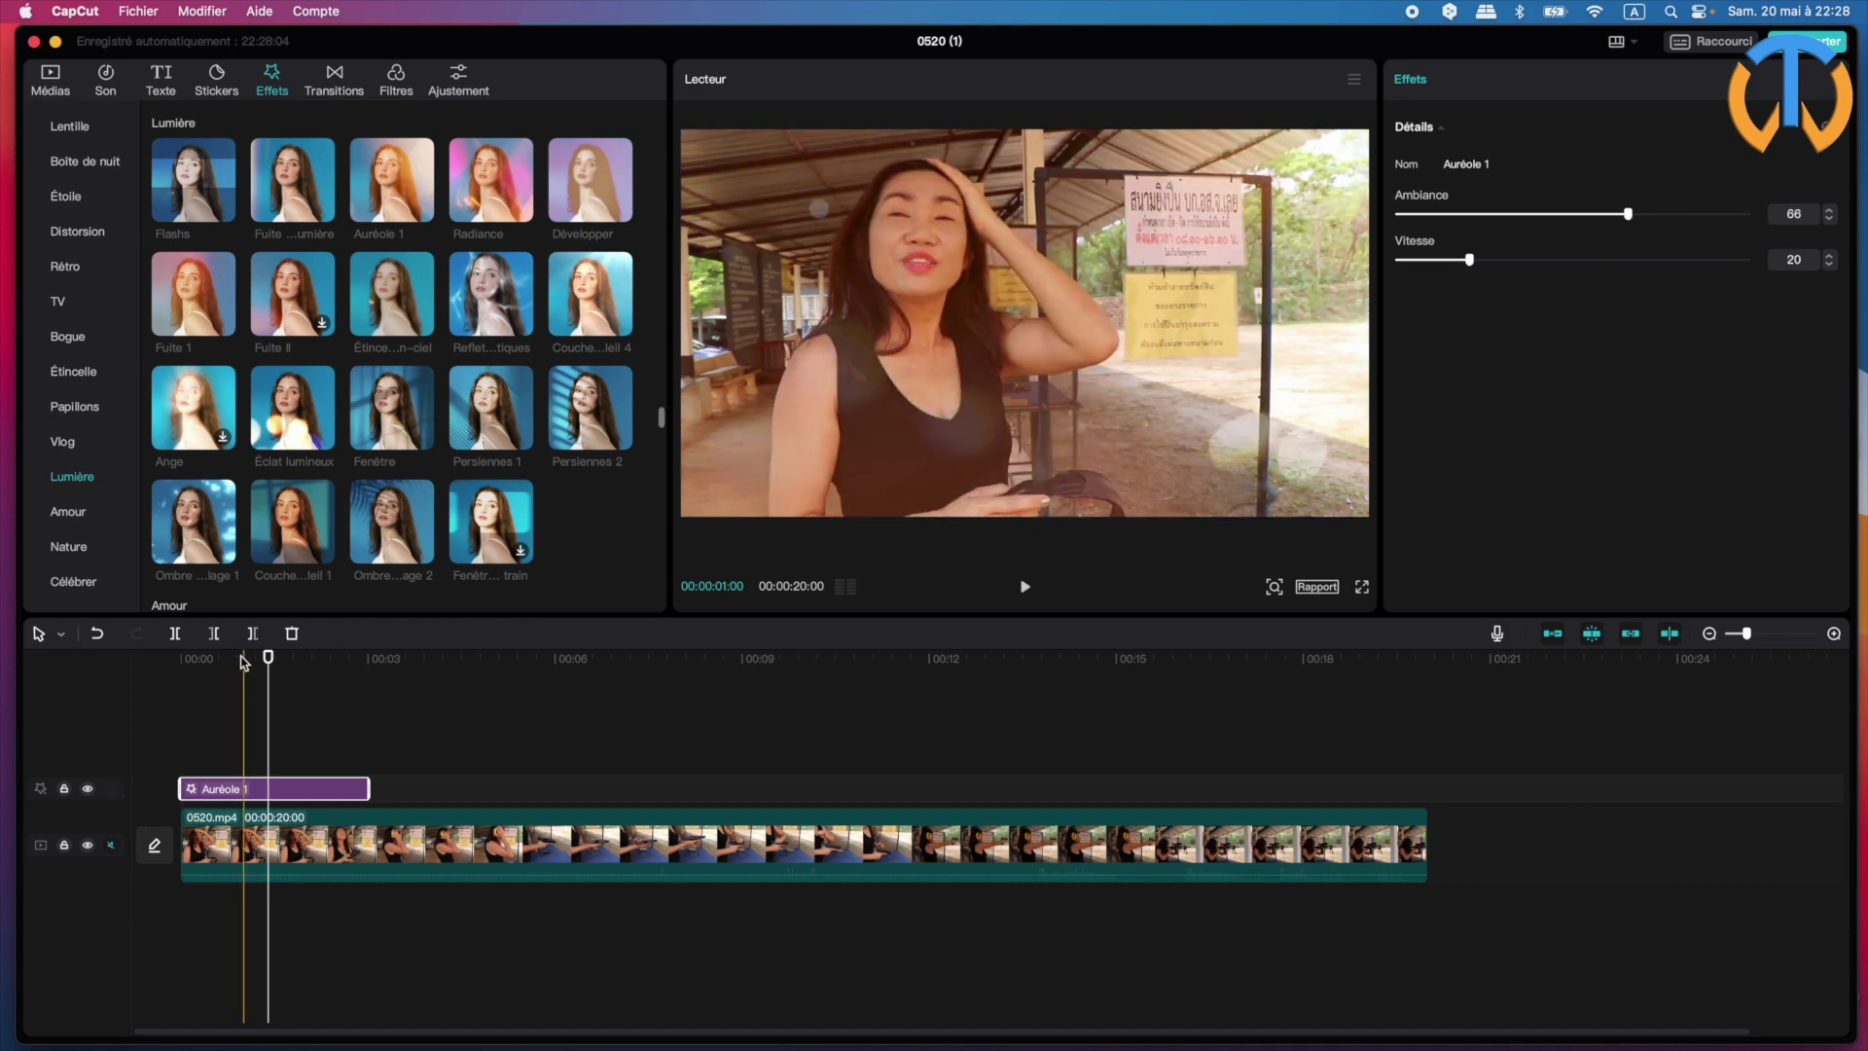
drag(268, 658, 172, 662)
key(space)
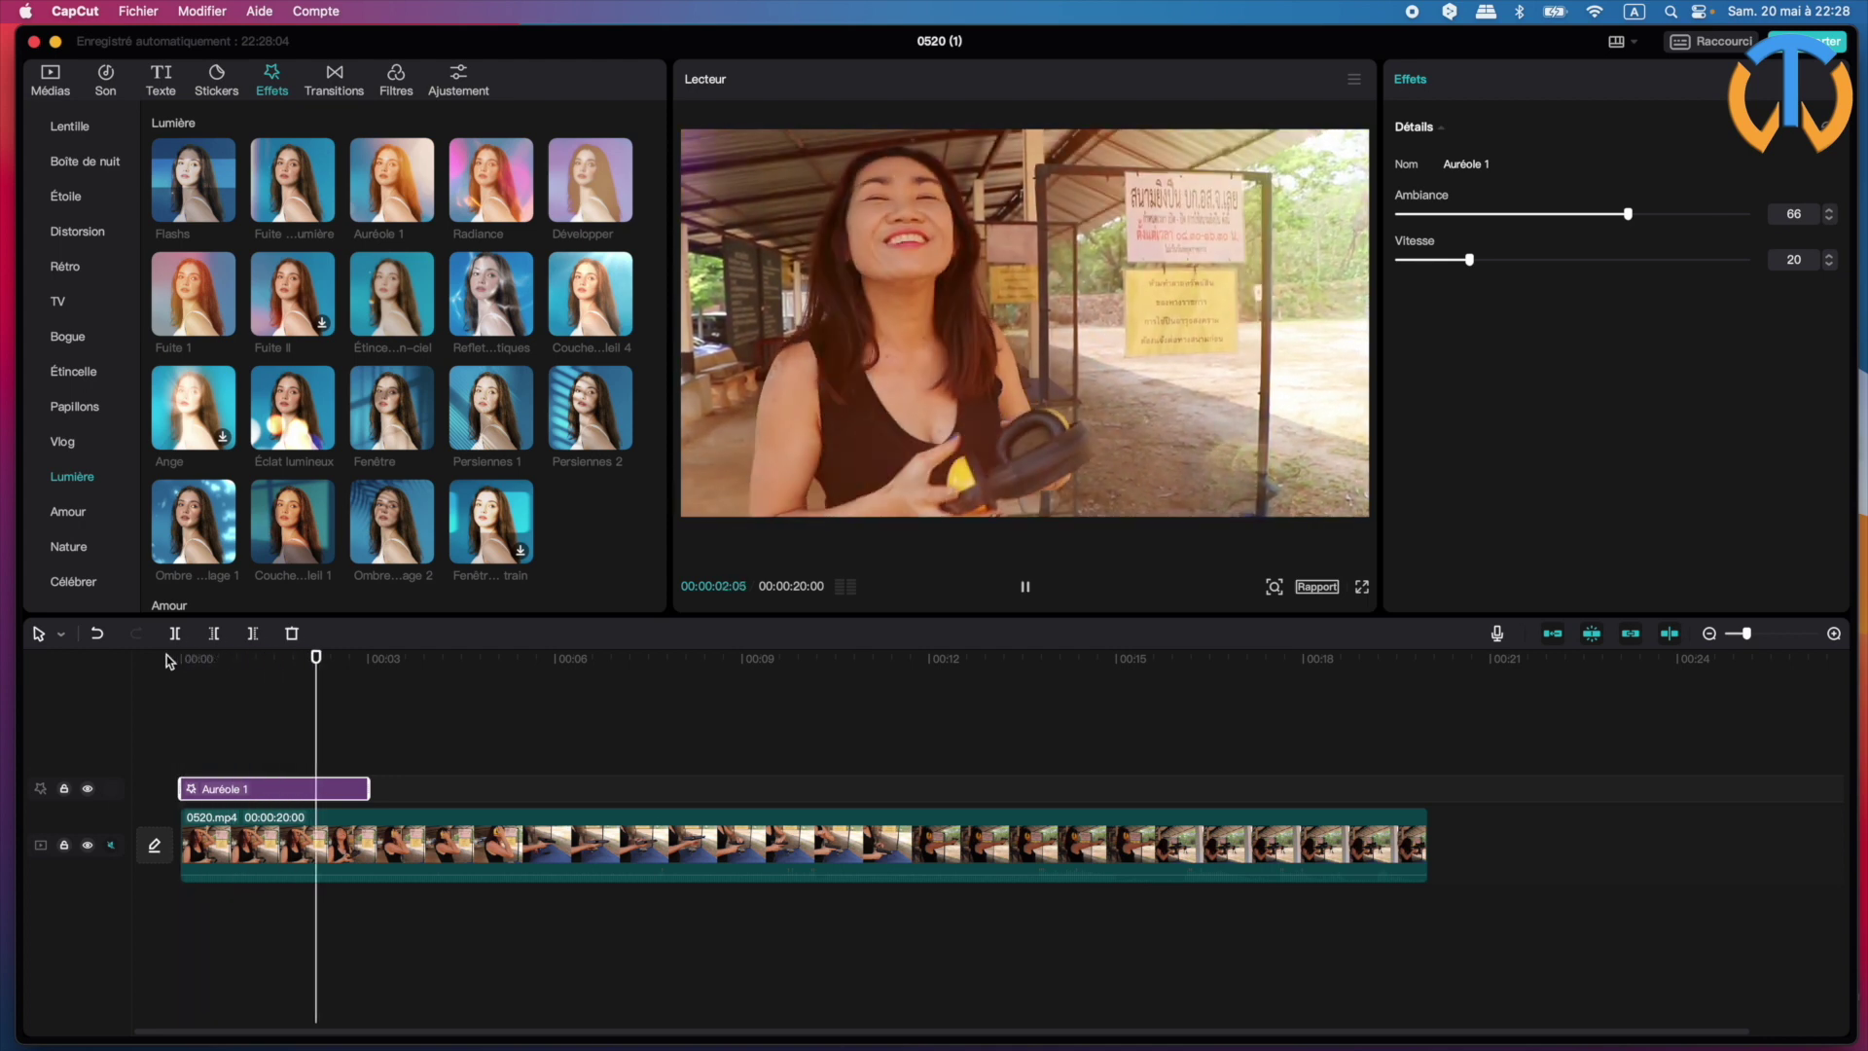
key(space)
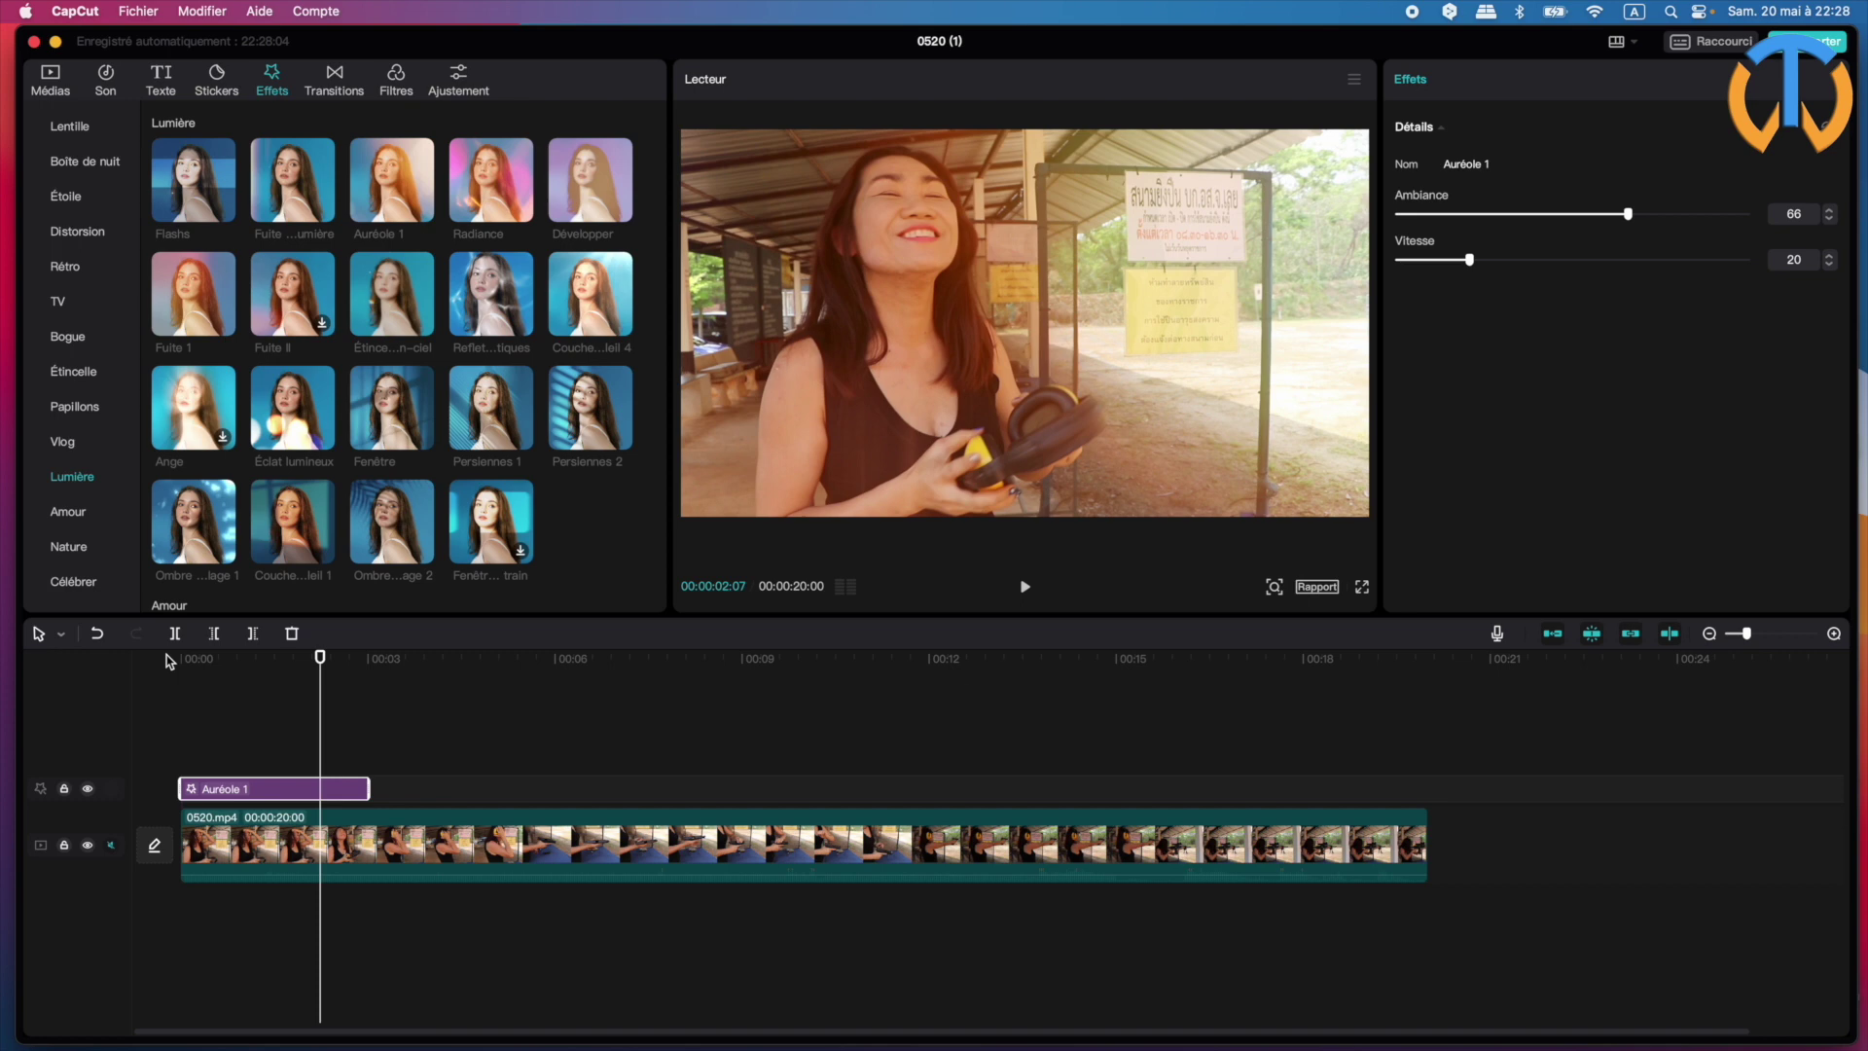
- Preview the Éclat lumineux effect and add it at about 4.4 seconds on the timeline
click(267, 421)
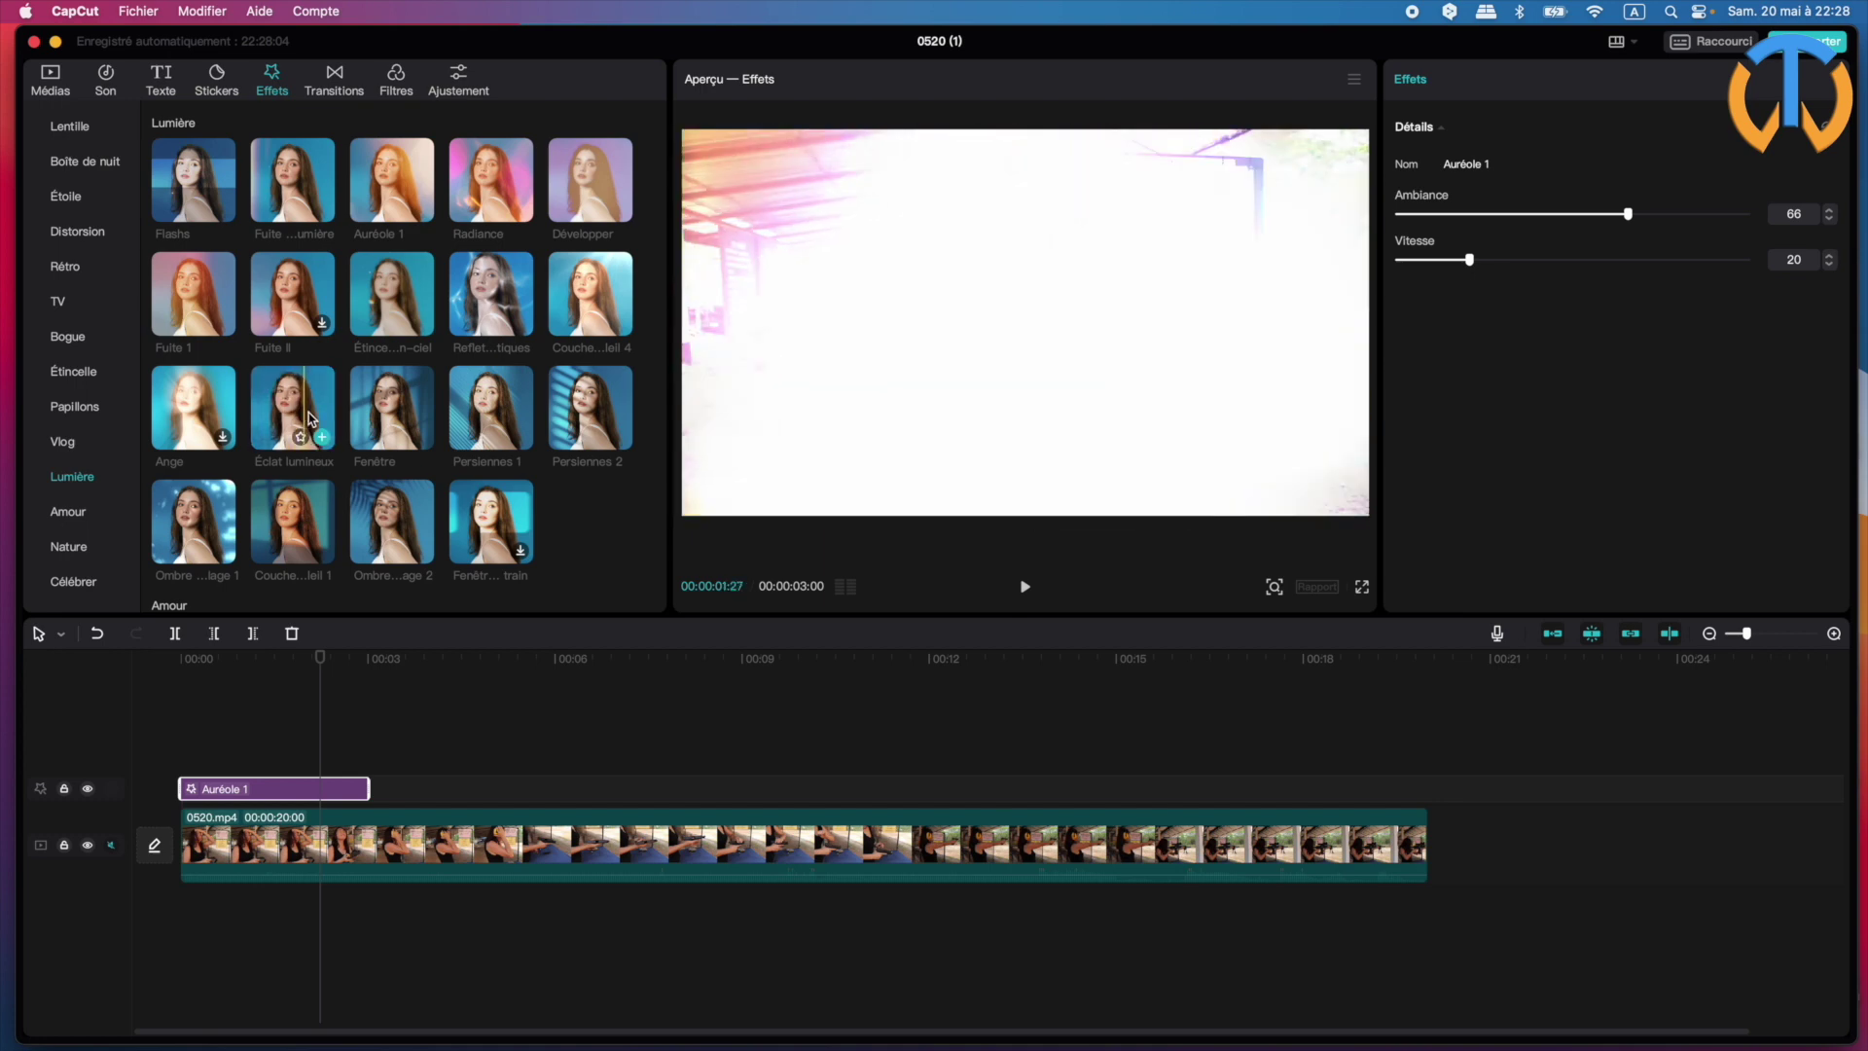
click(321, 661)
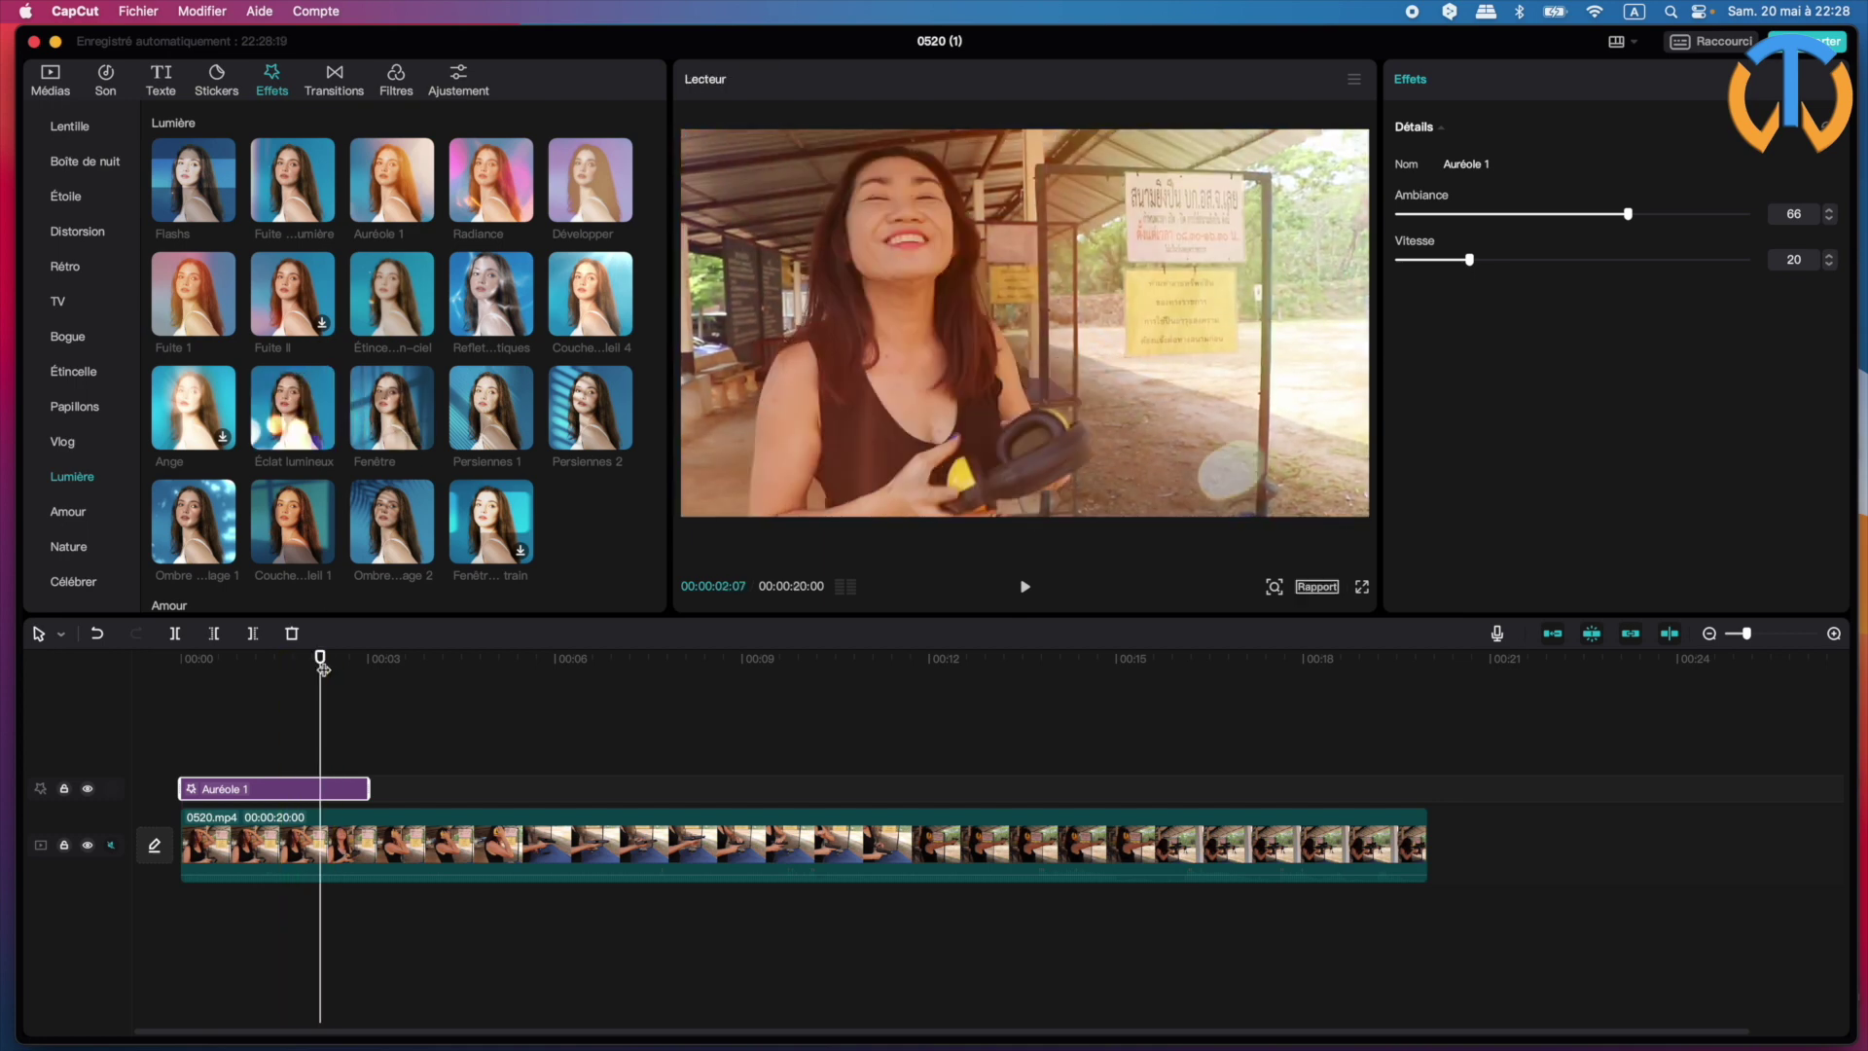
click(450, 662)
click(296, 418)
click(322, 436)
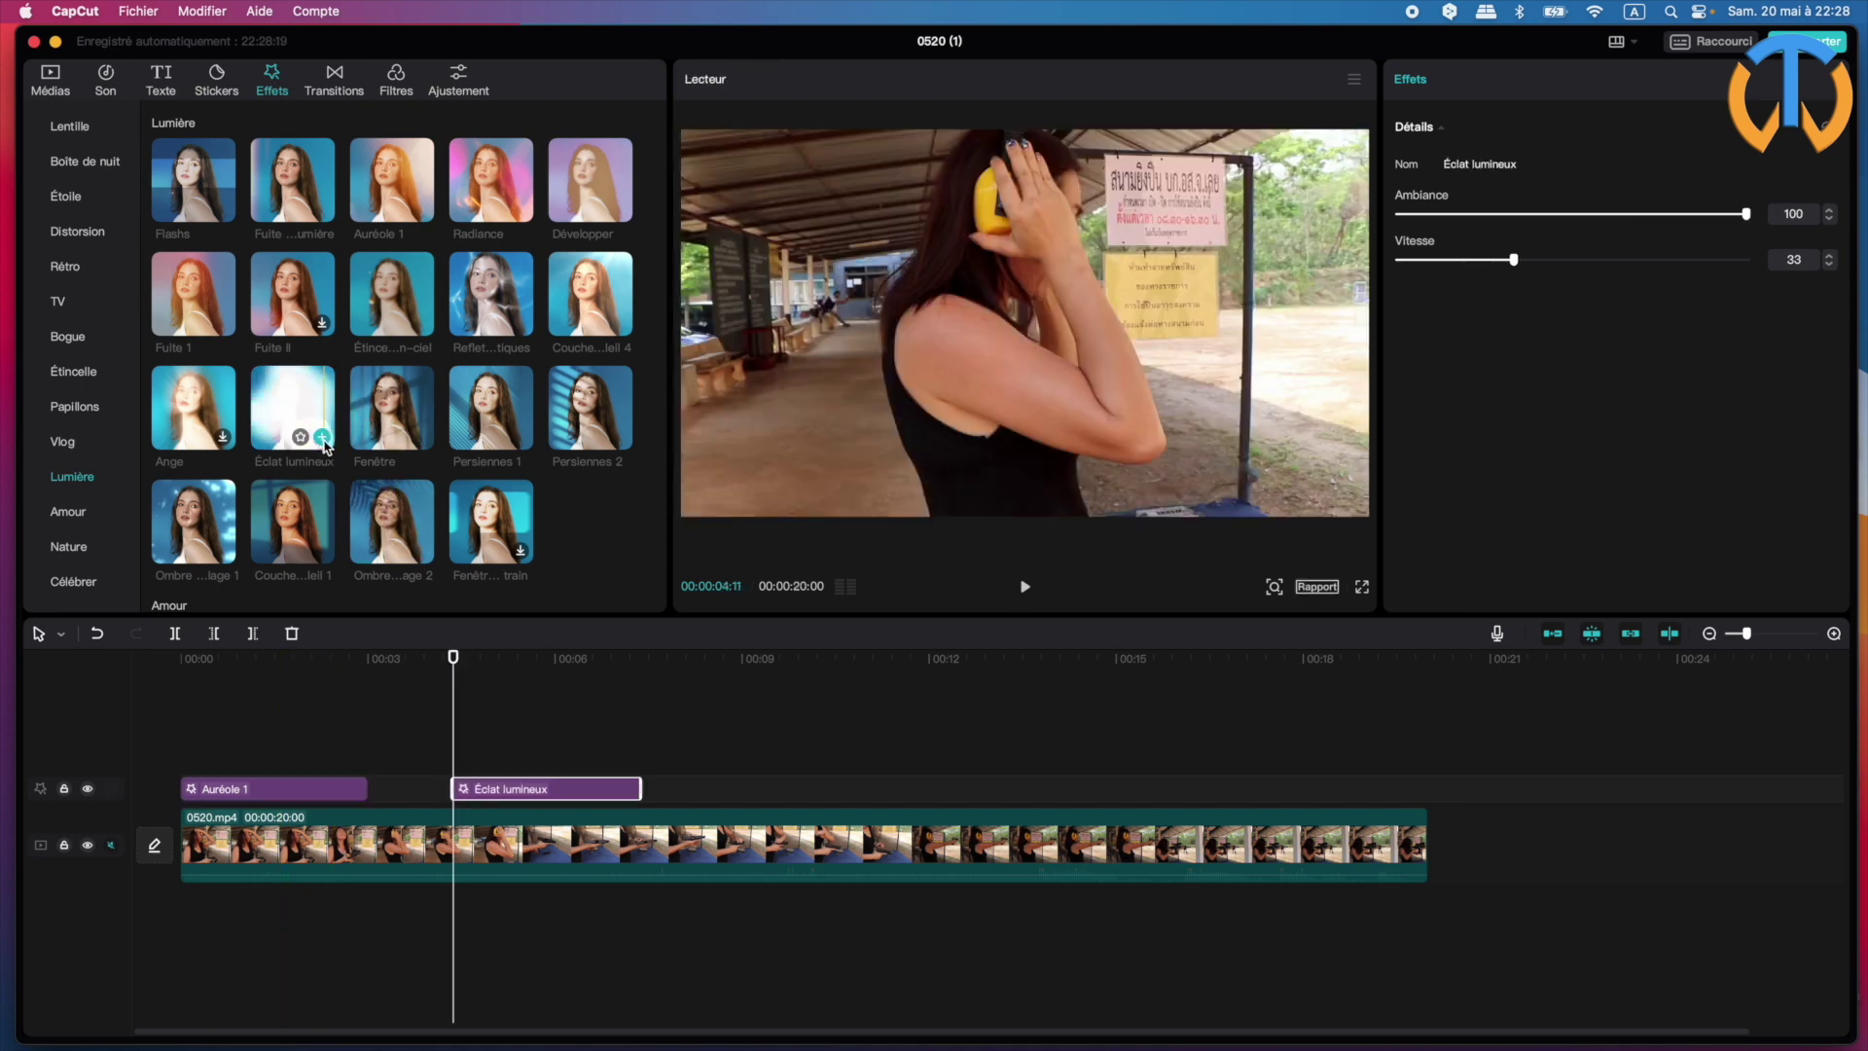
- Set the Éclat lumineux effect's Ambiance to 56 and Vitesse to 17 while viewing the frame at about 5 seconds
drag(451, 655, 499, 657)
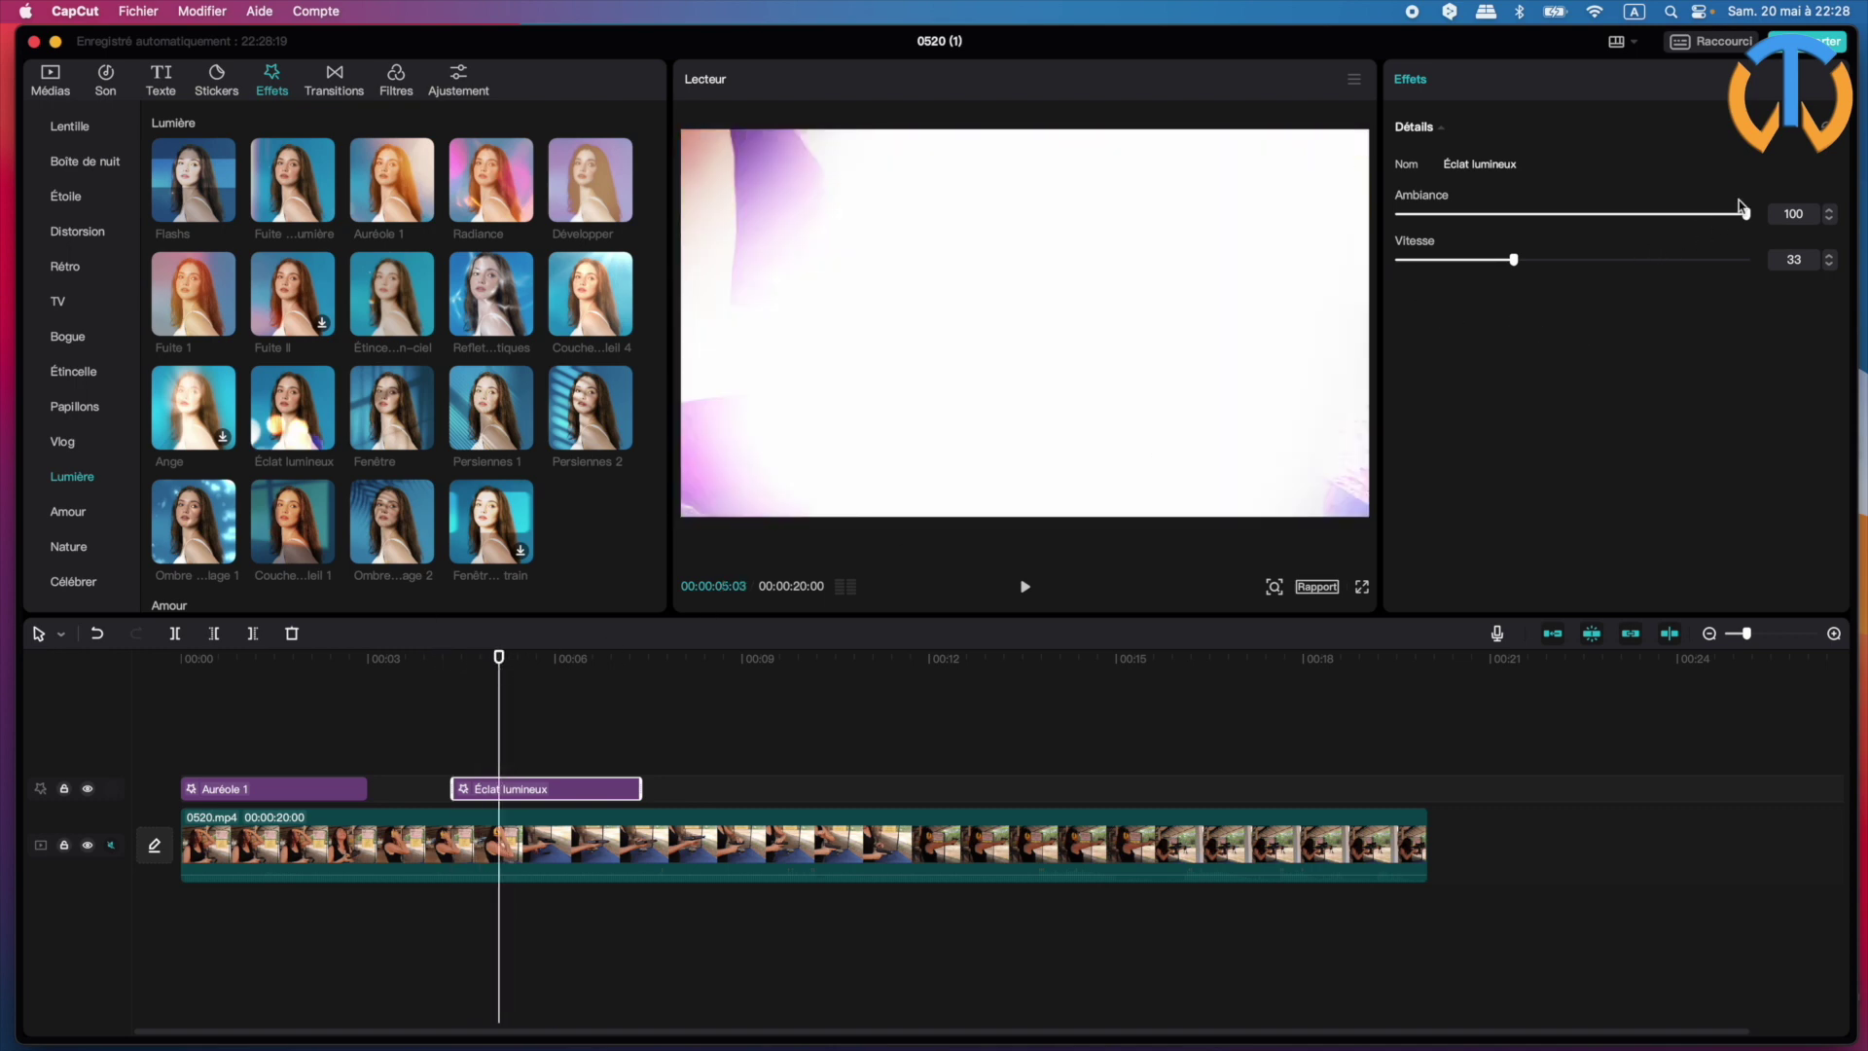
drag(1748, 214, 1651, 228)
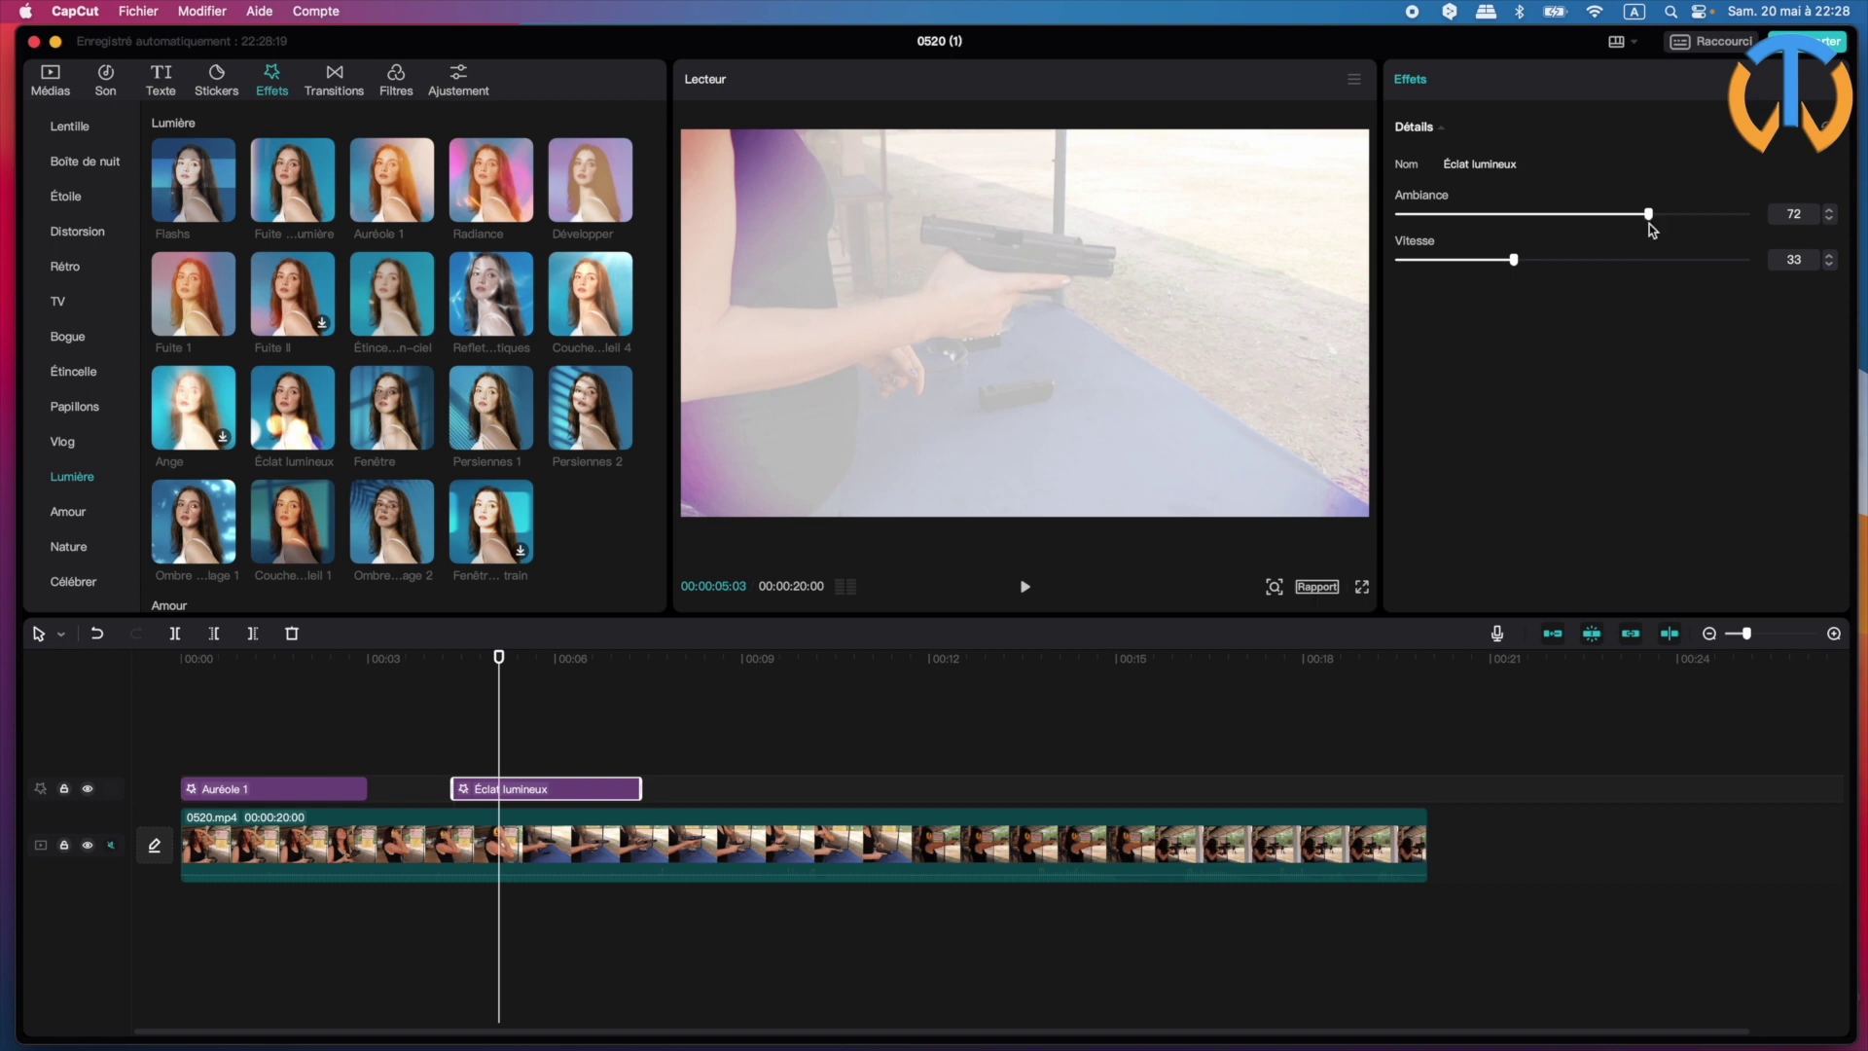
drag(1515, 264, 1460, 262)
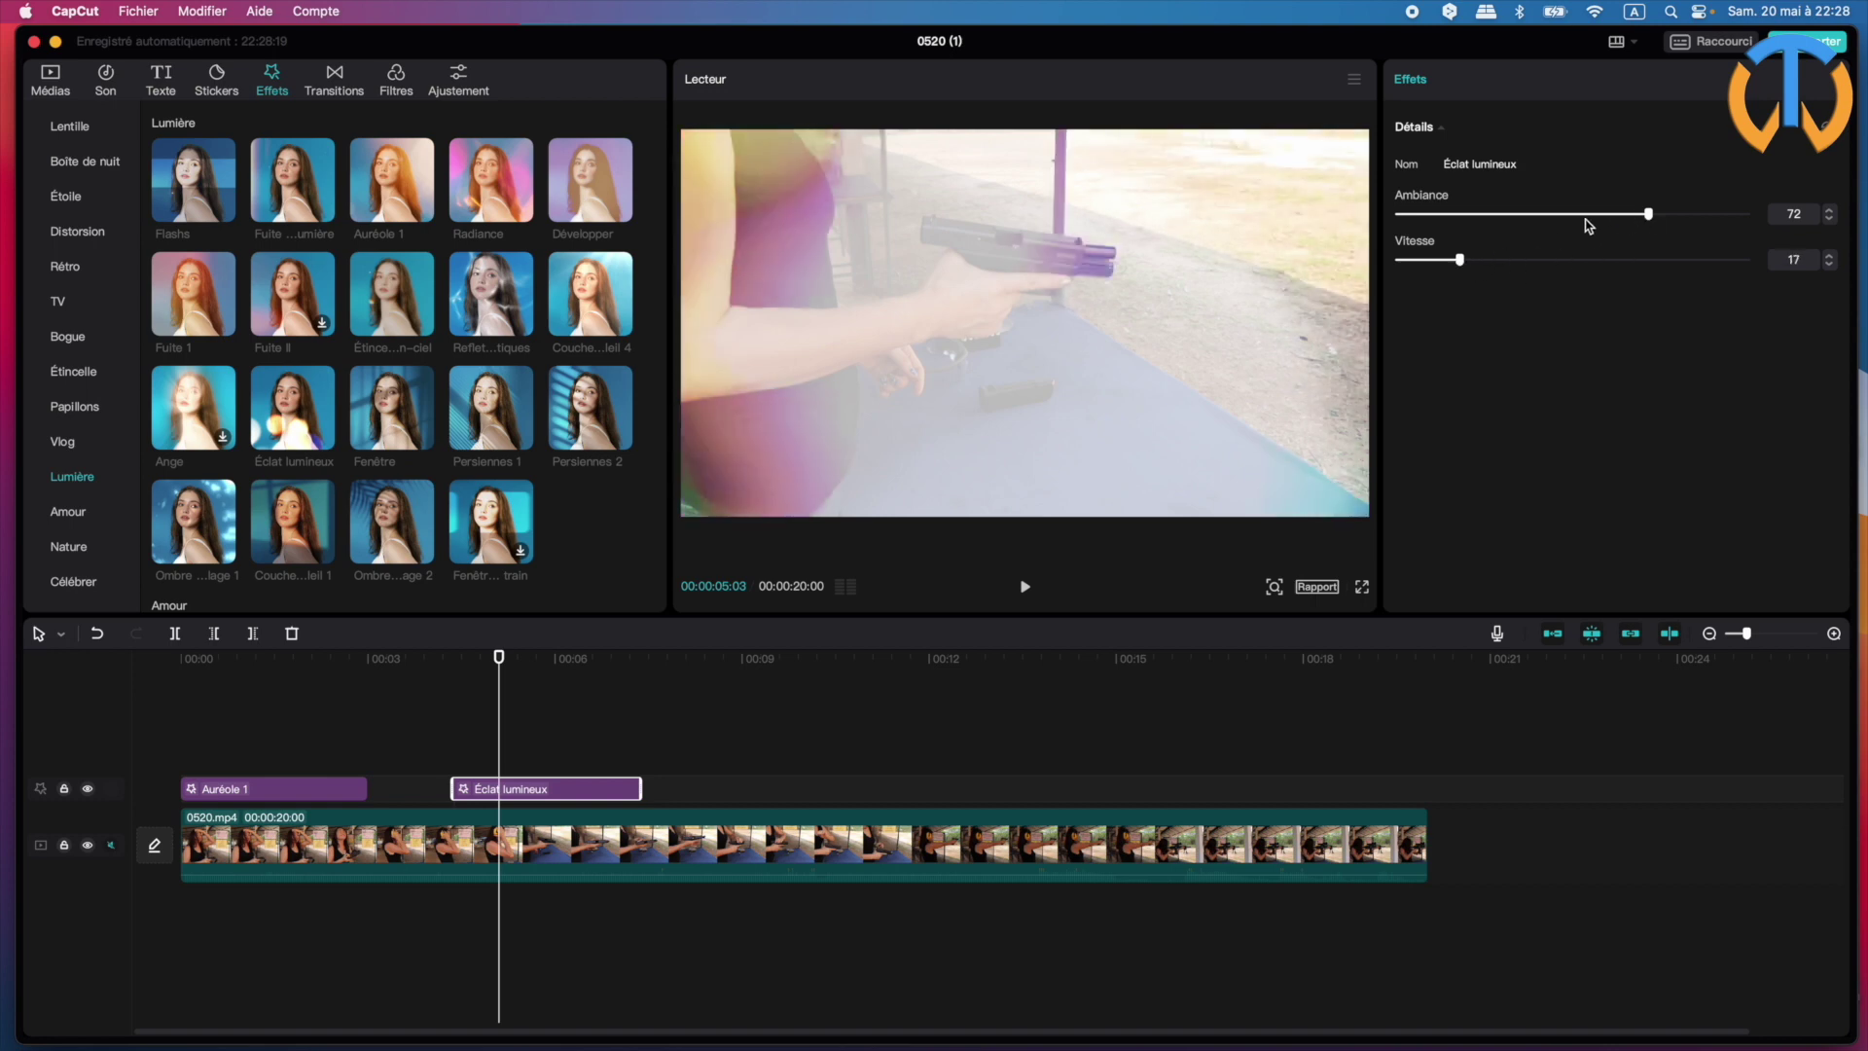
drag(1650, 216, 1596, 226)
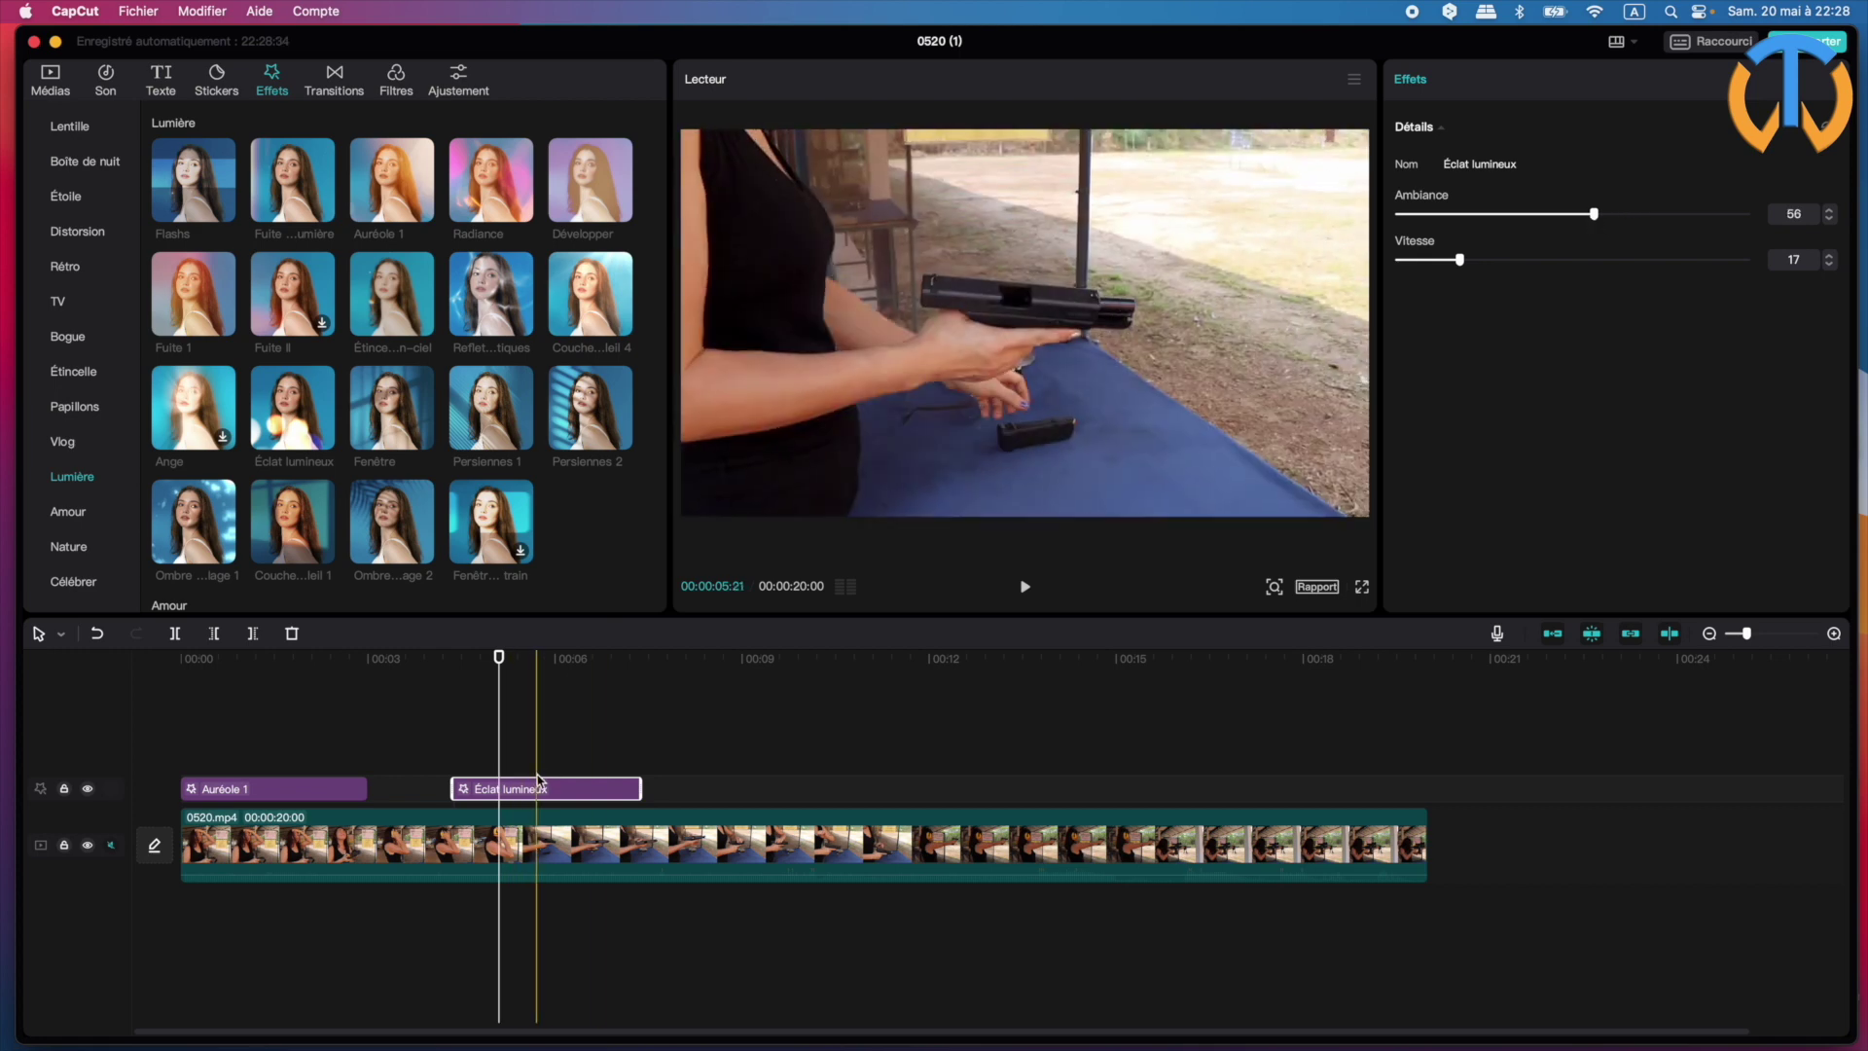
- Delete the Éclat lumineux and Auréole 1 effects from the timeline
key(Delete)
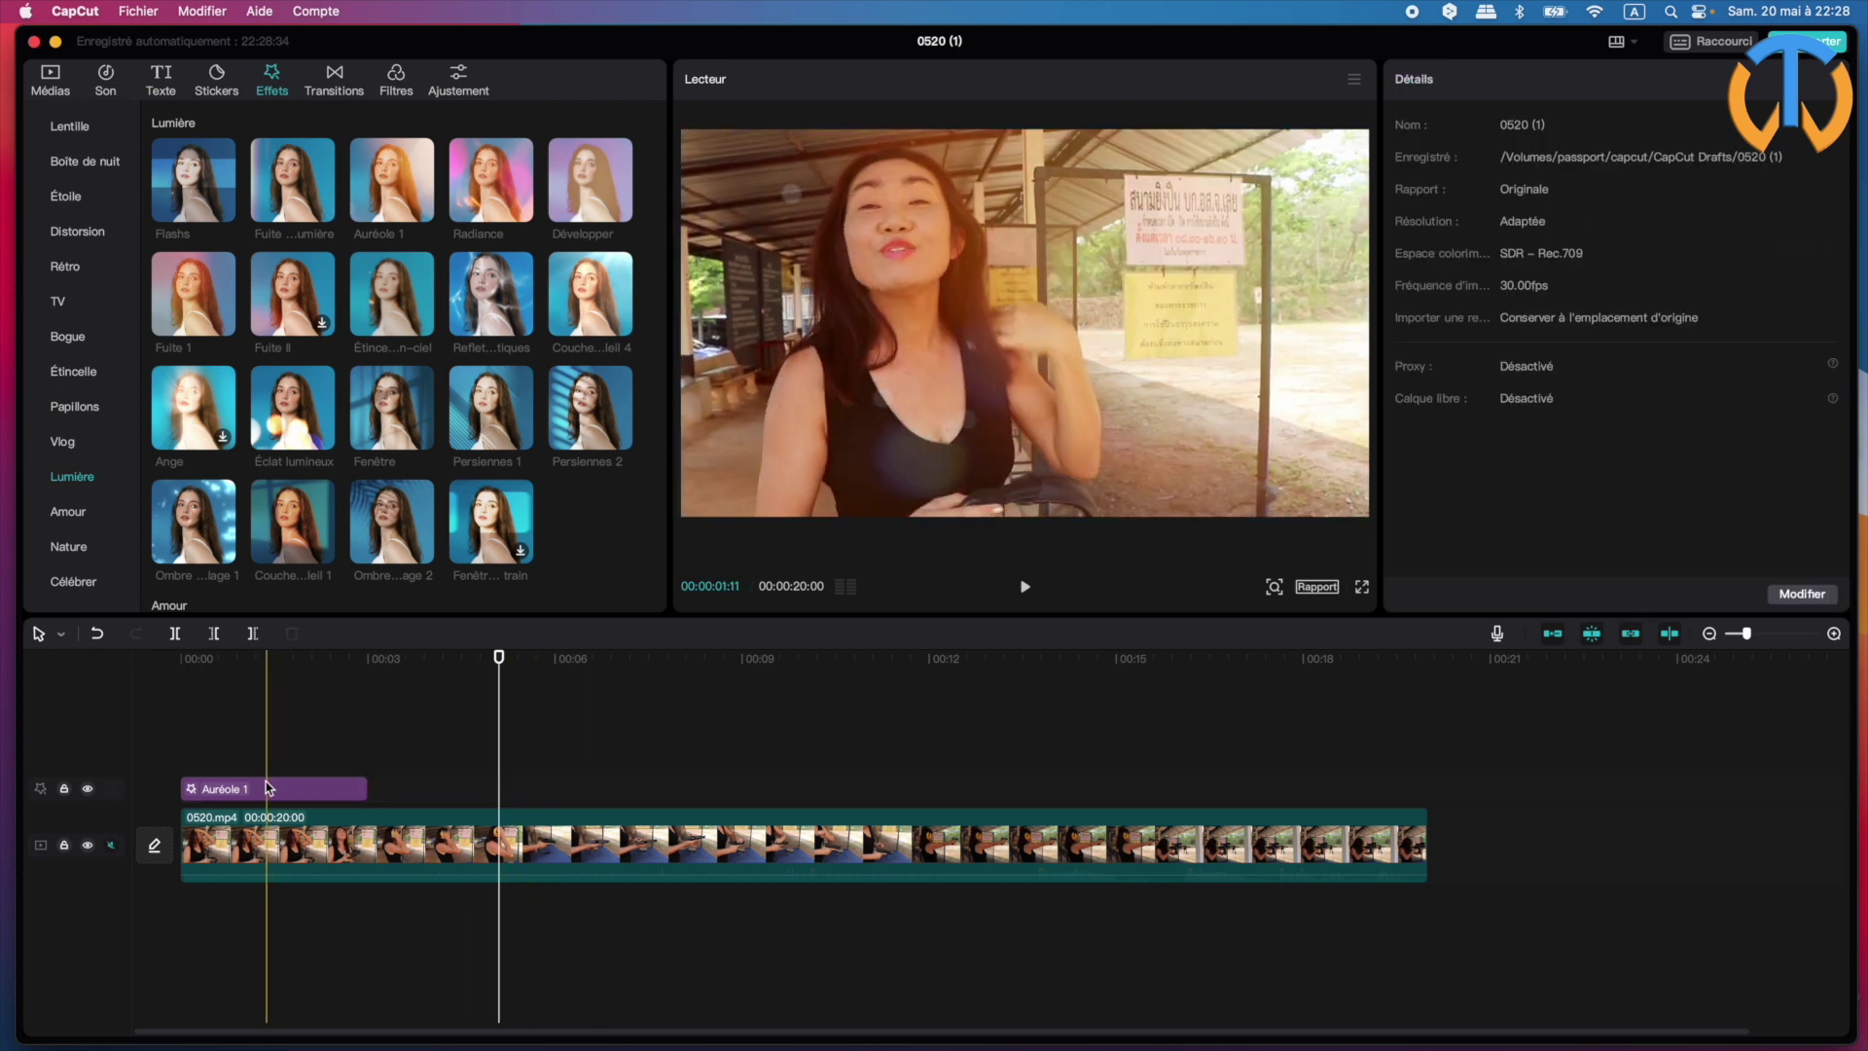
click(266, 780)
key(Delete)
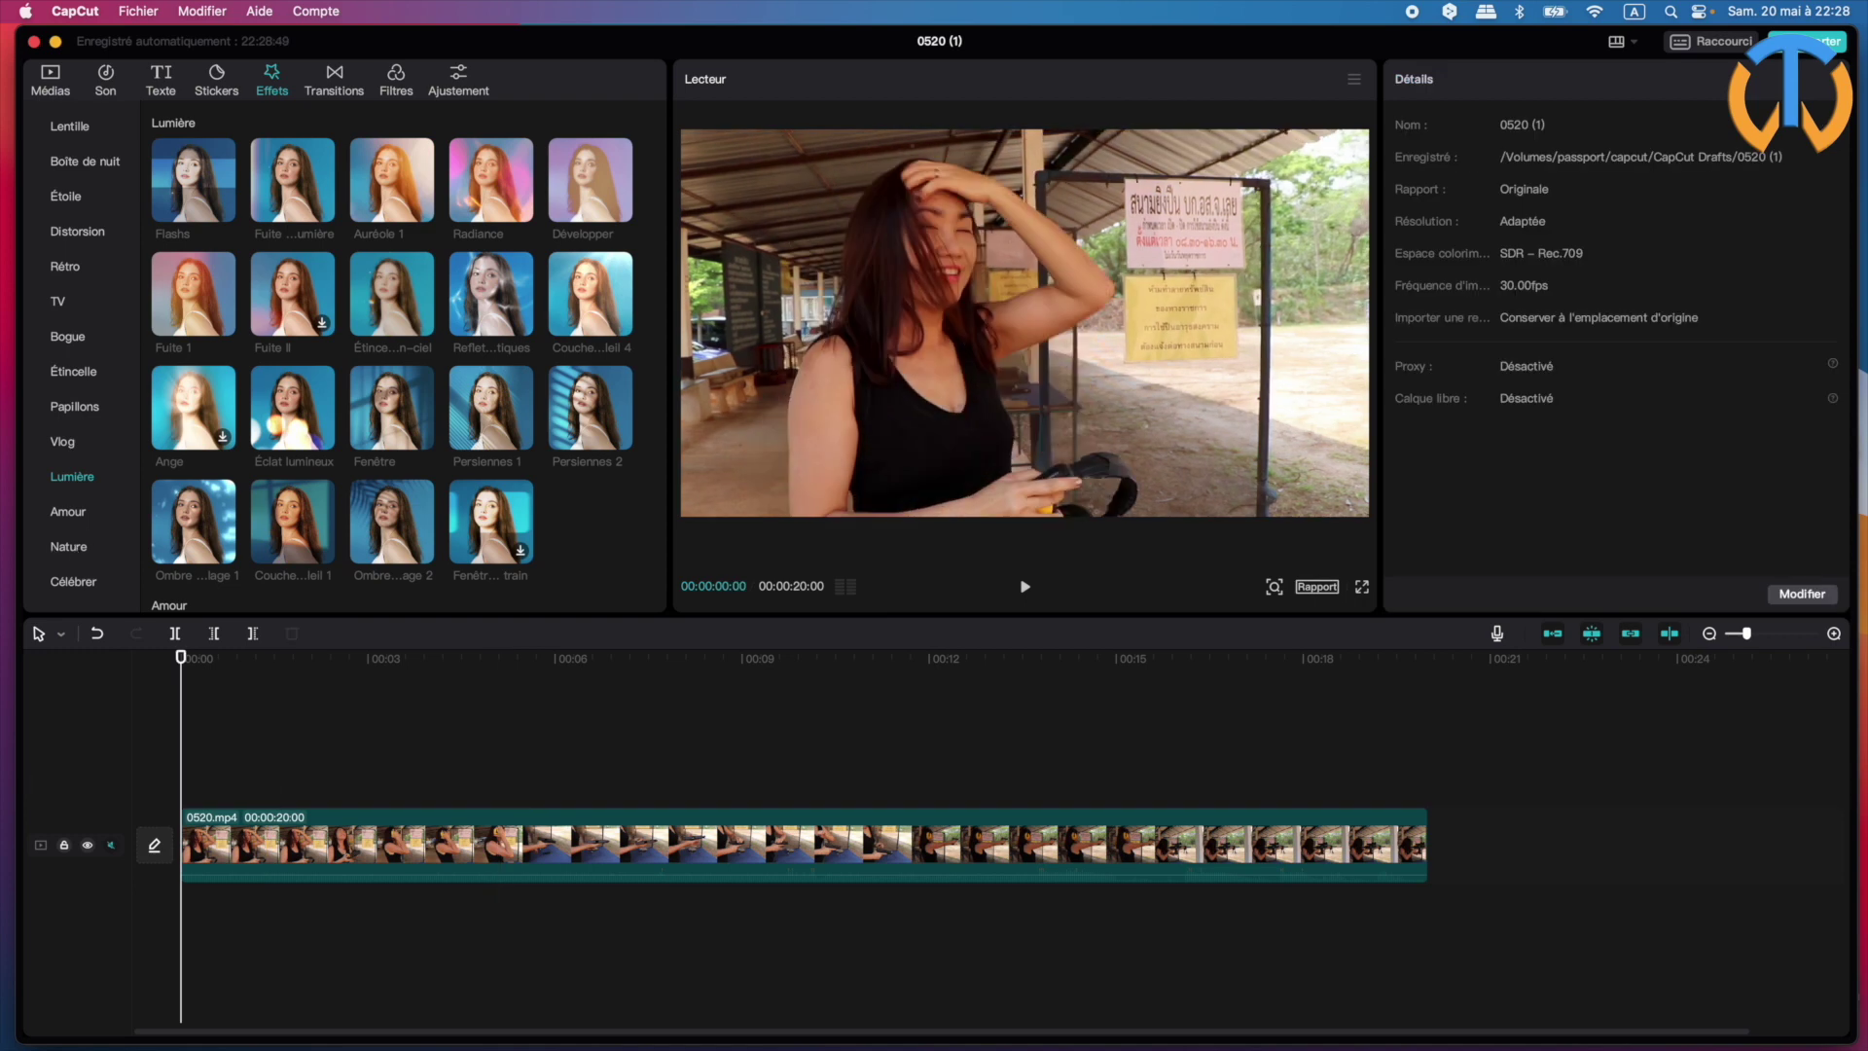
- Add the Brume effect from the Nature category at the clip's start, with Ambiance 55 and Vitesse 22
click(68, 546)
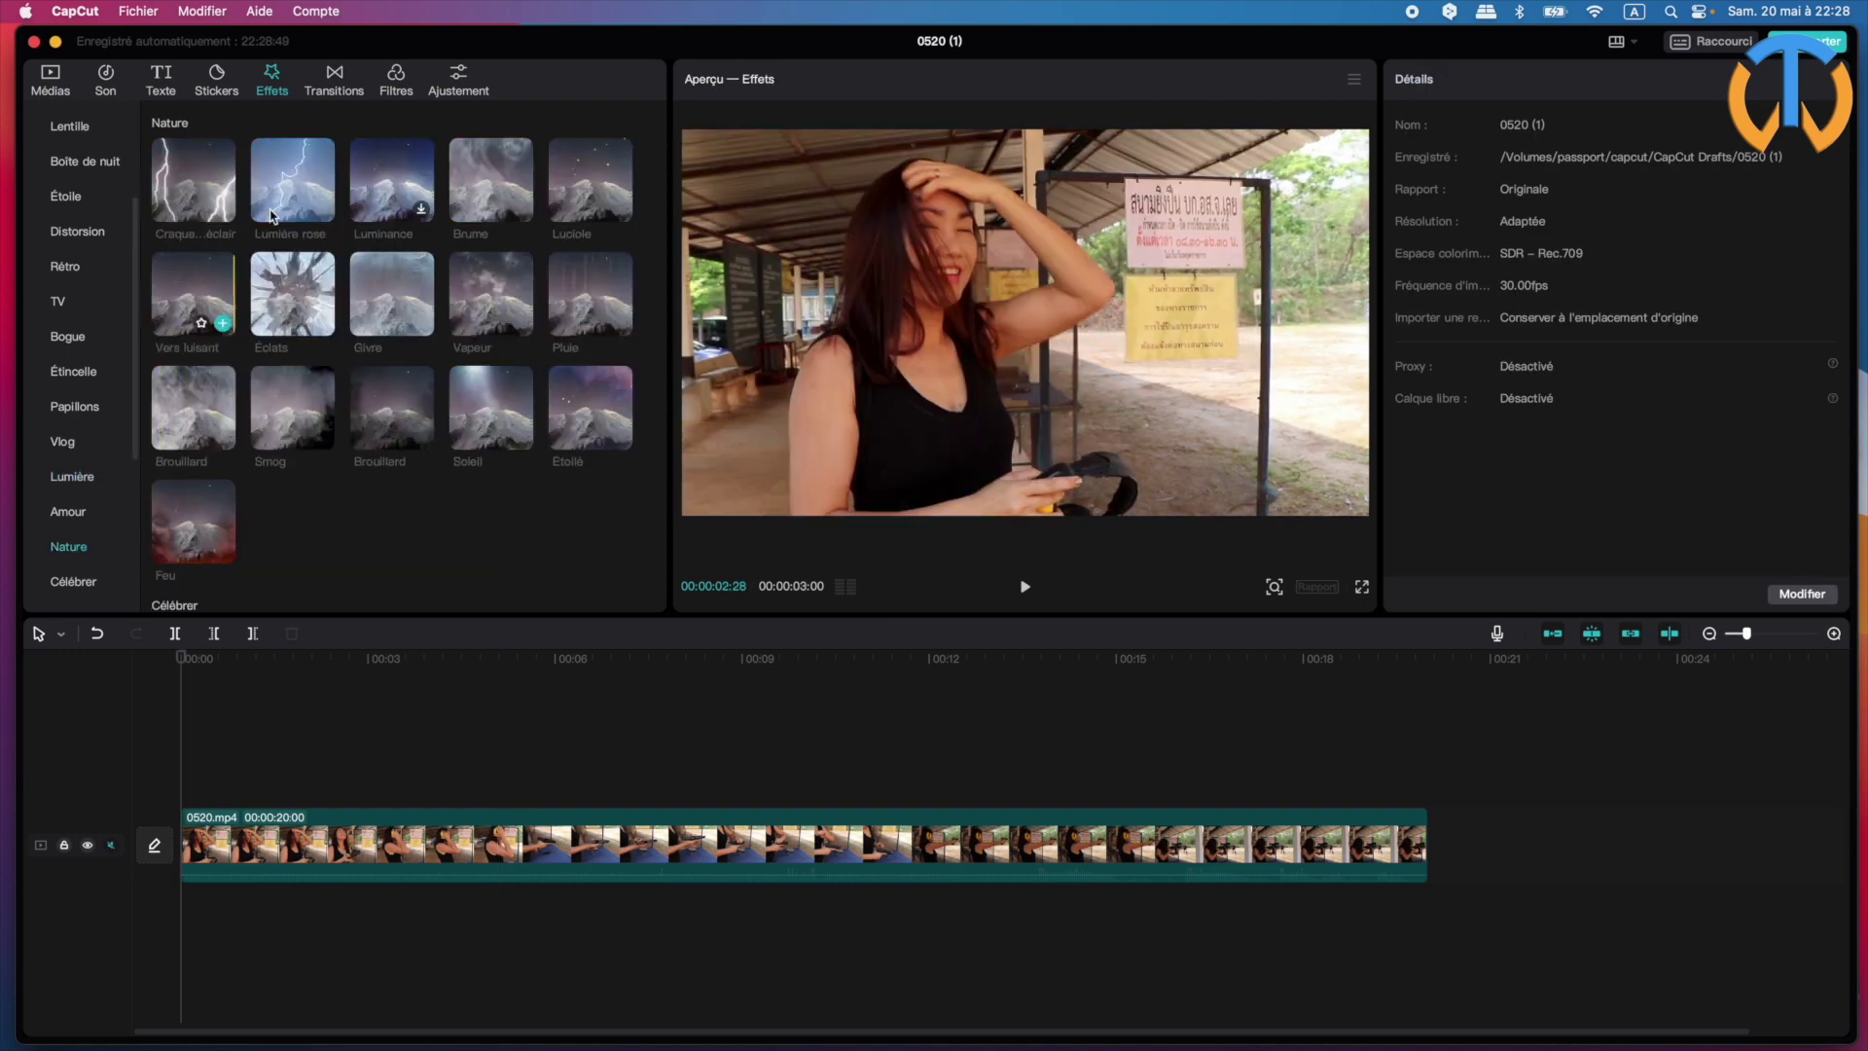
mouse_move(464, 198)
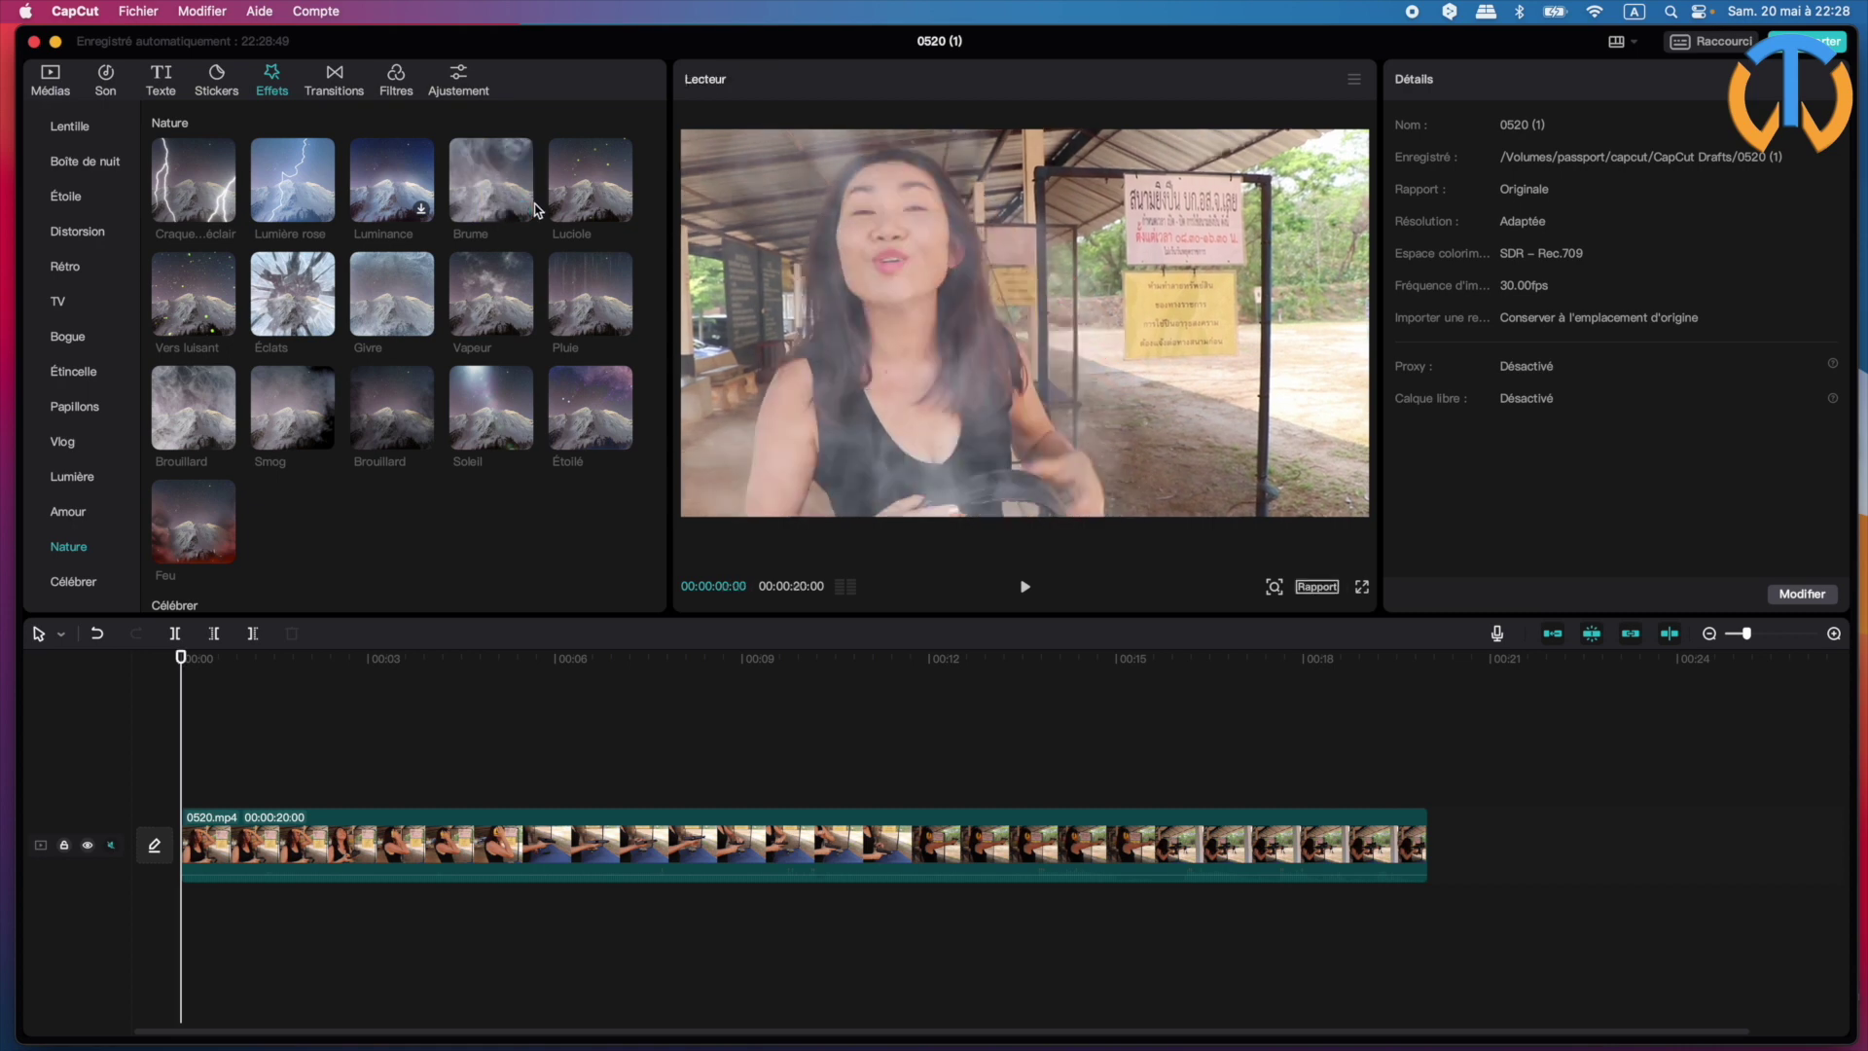
click(520, 210)
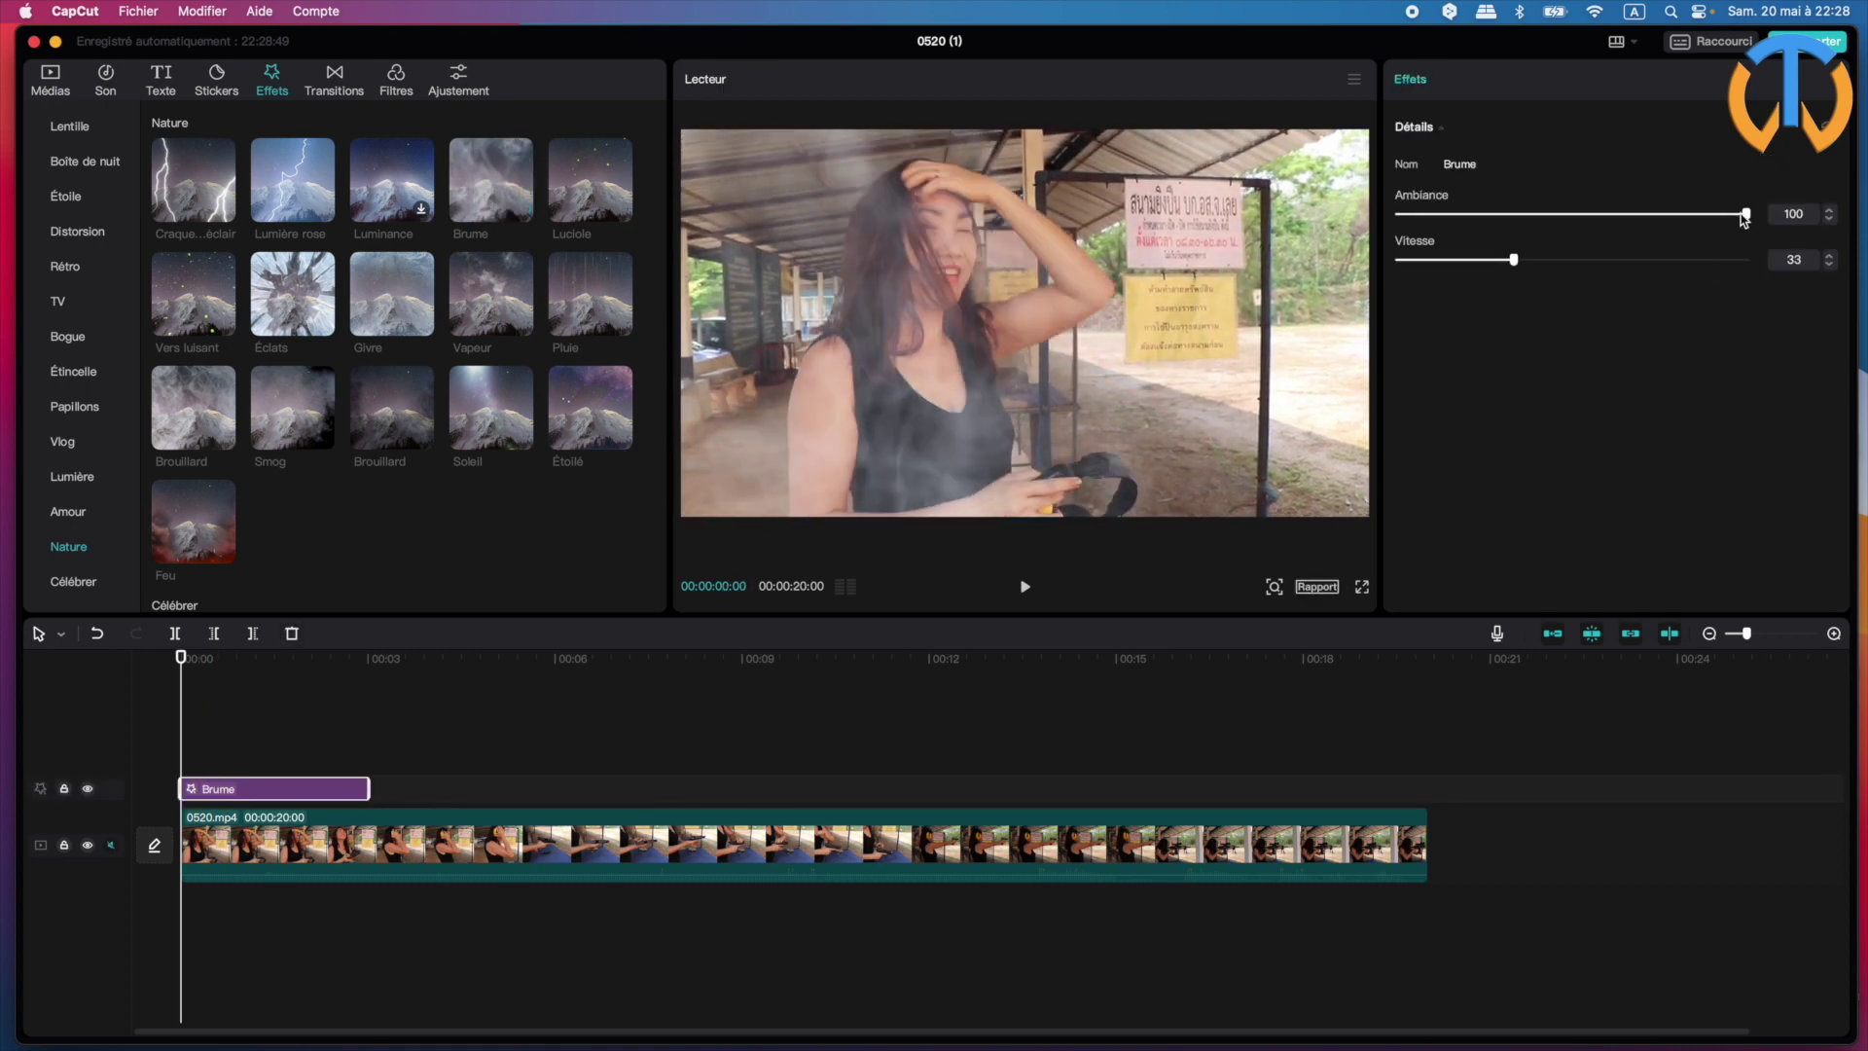
drag(1745, 220, 1593, 234)
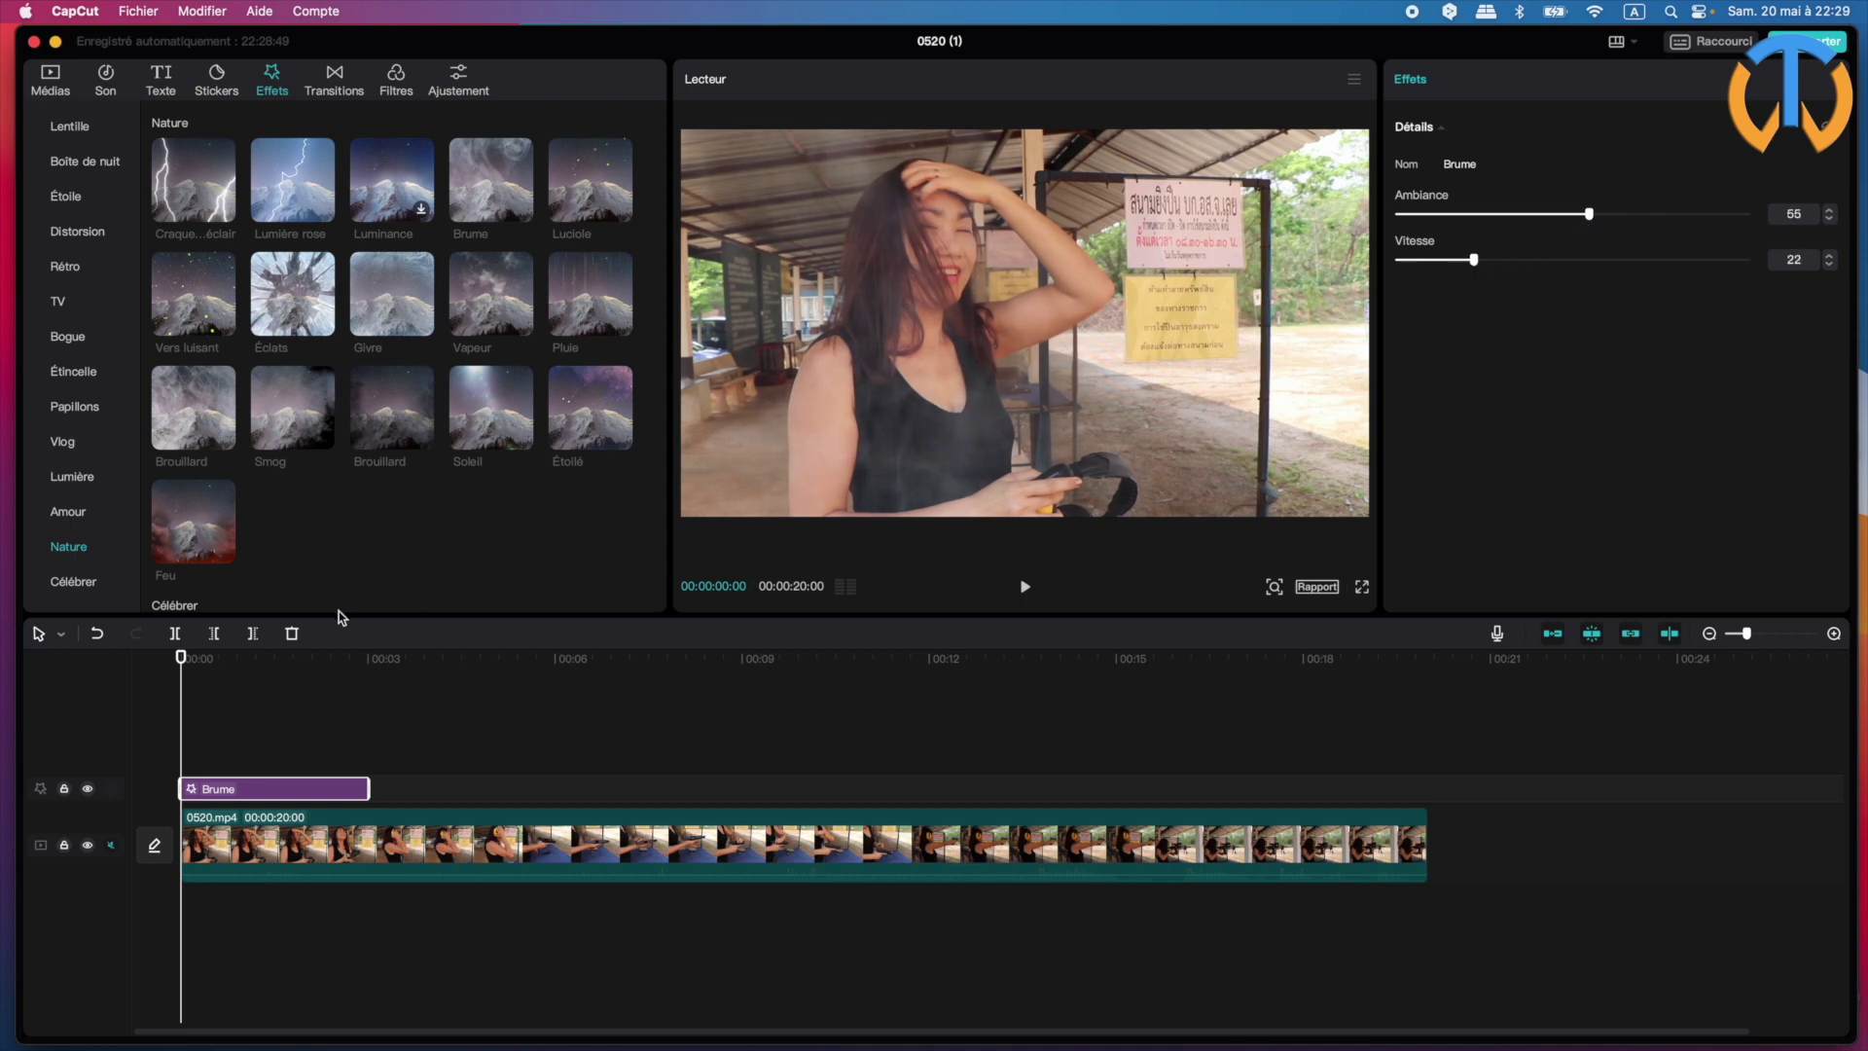
- Play back the Brume effect, extend its end to about 8 seconds and continue the playback
key(space)
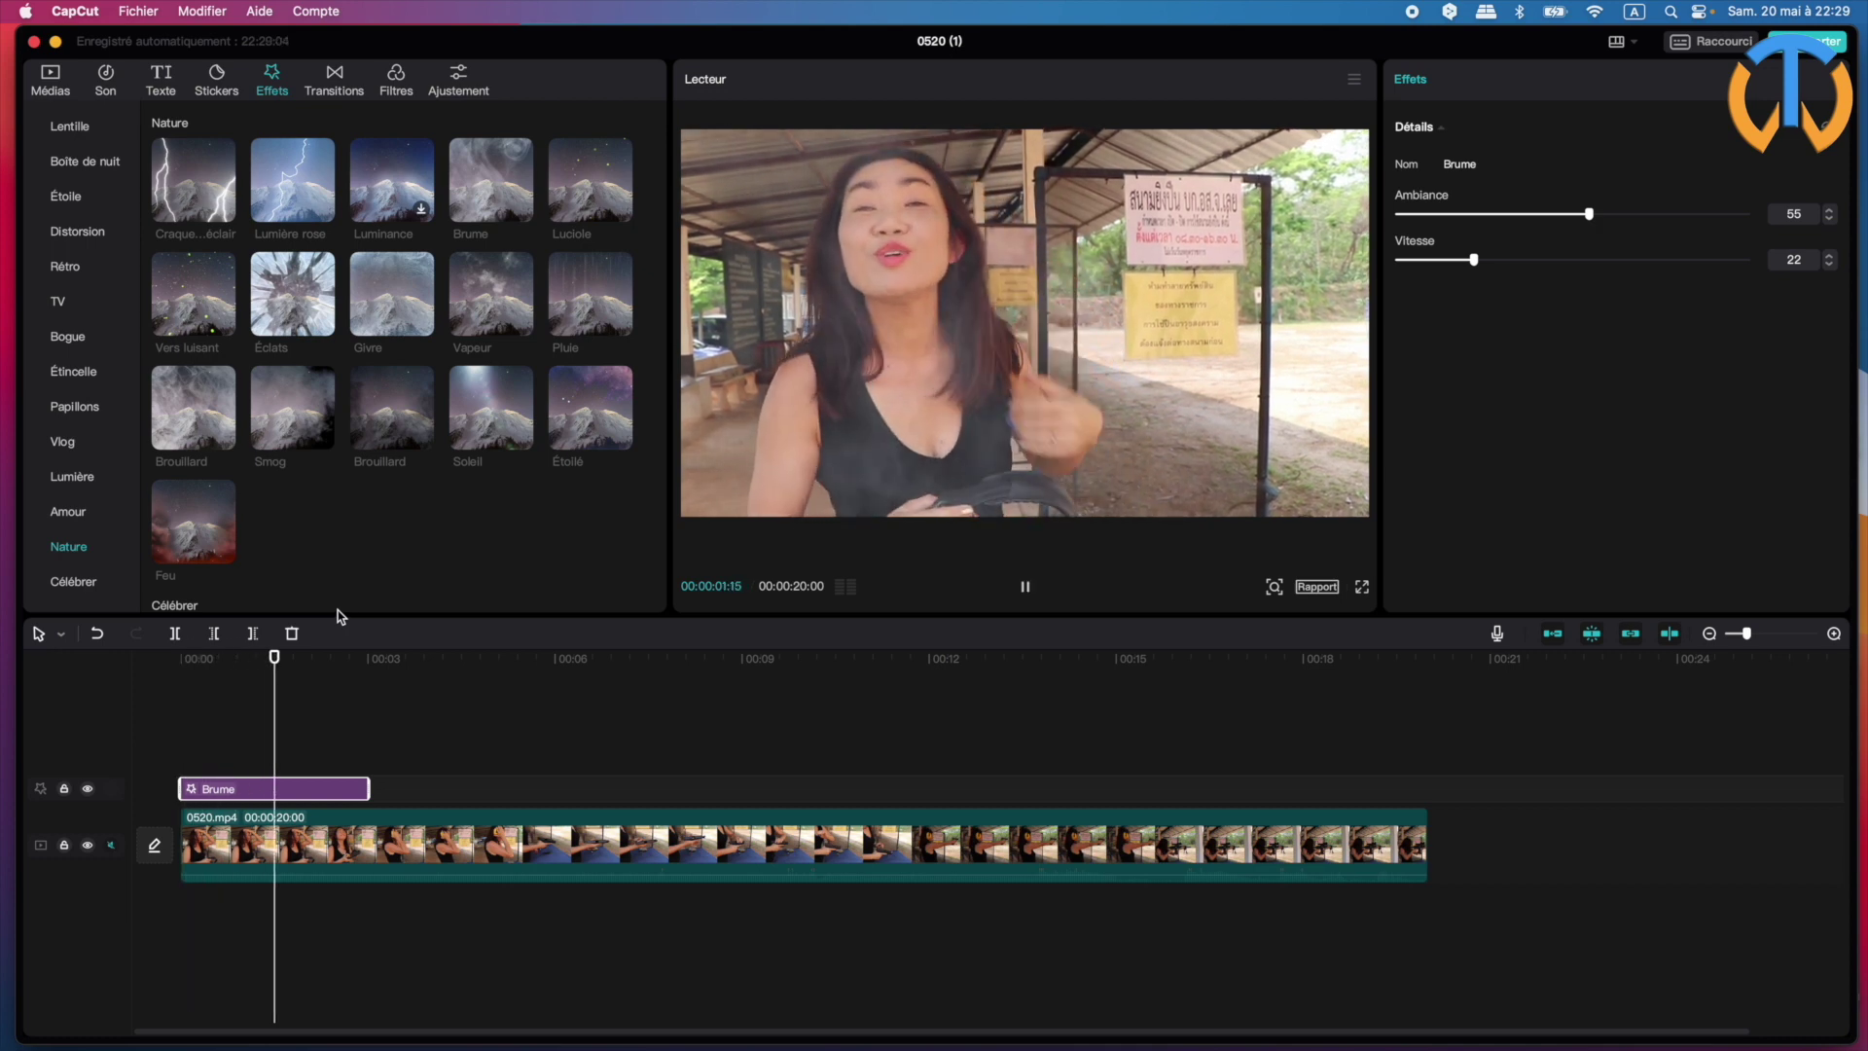
key(space)
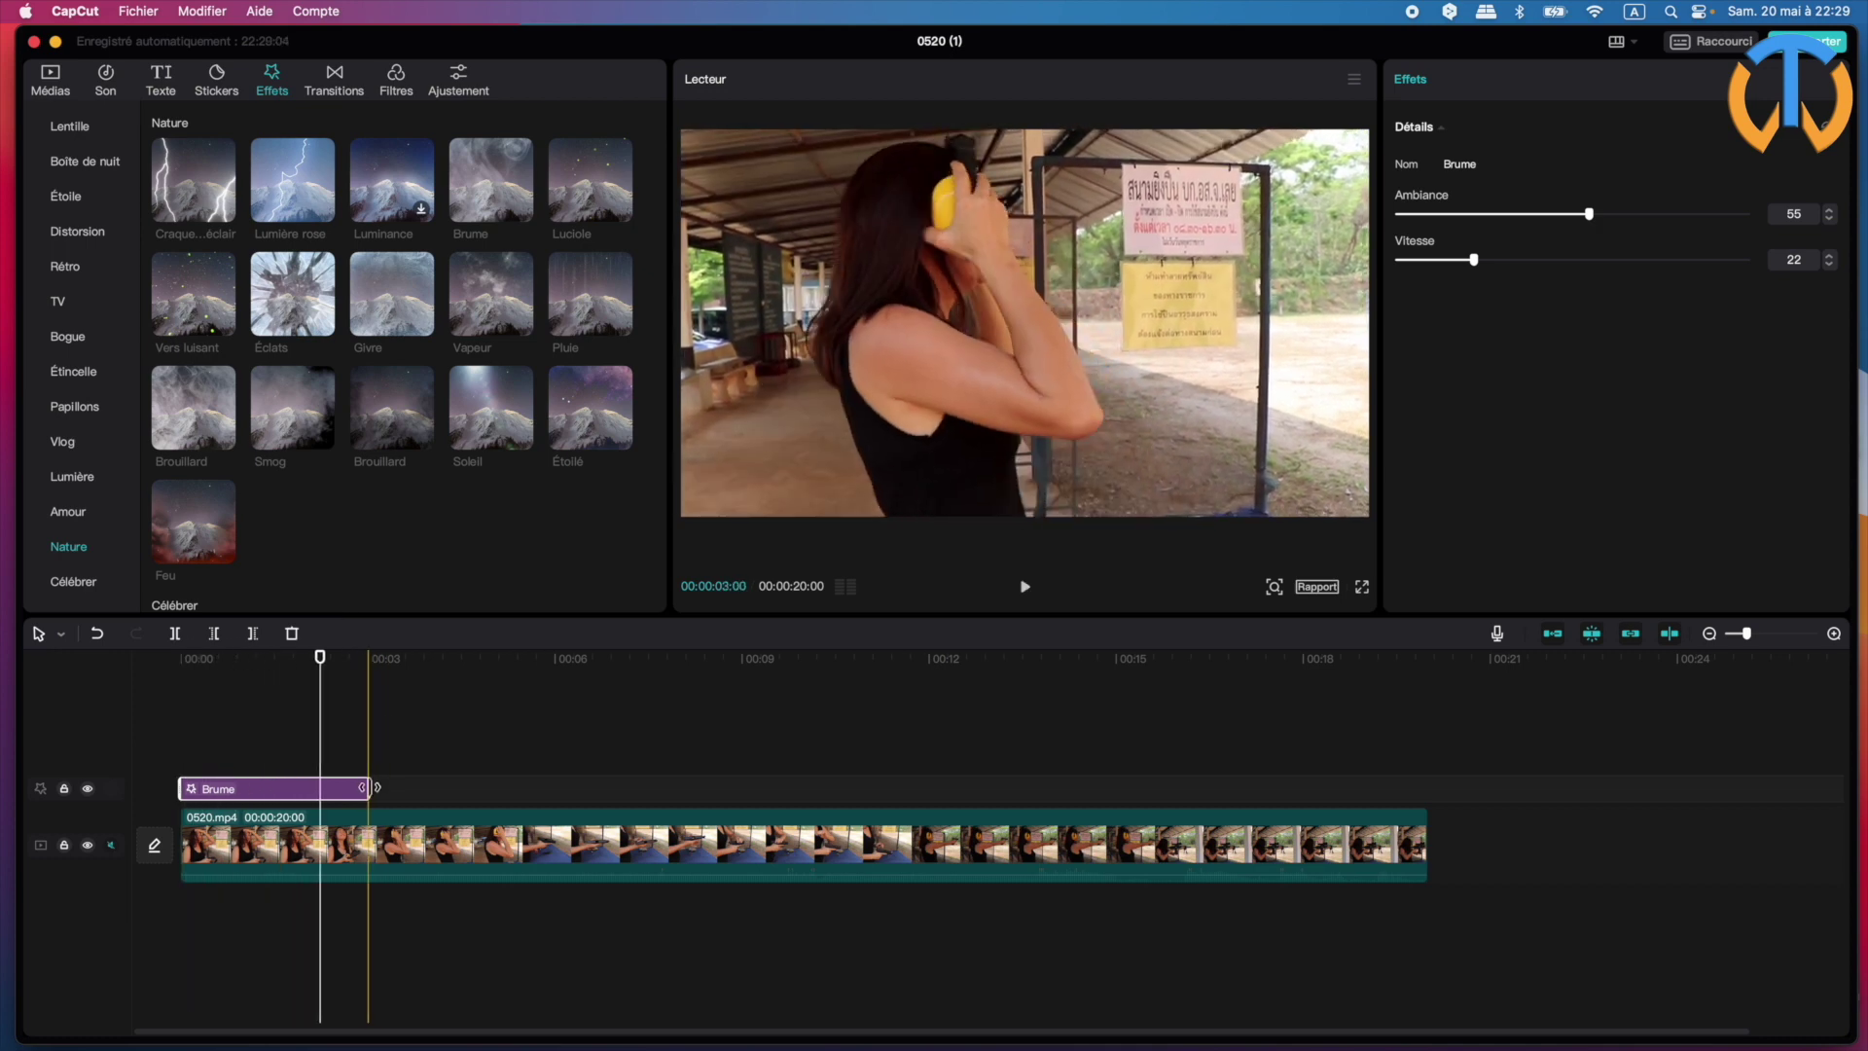
drag(368, 787, 680, 787)
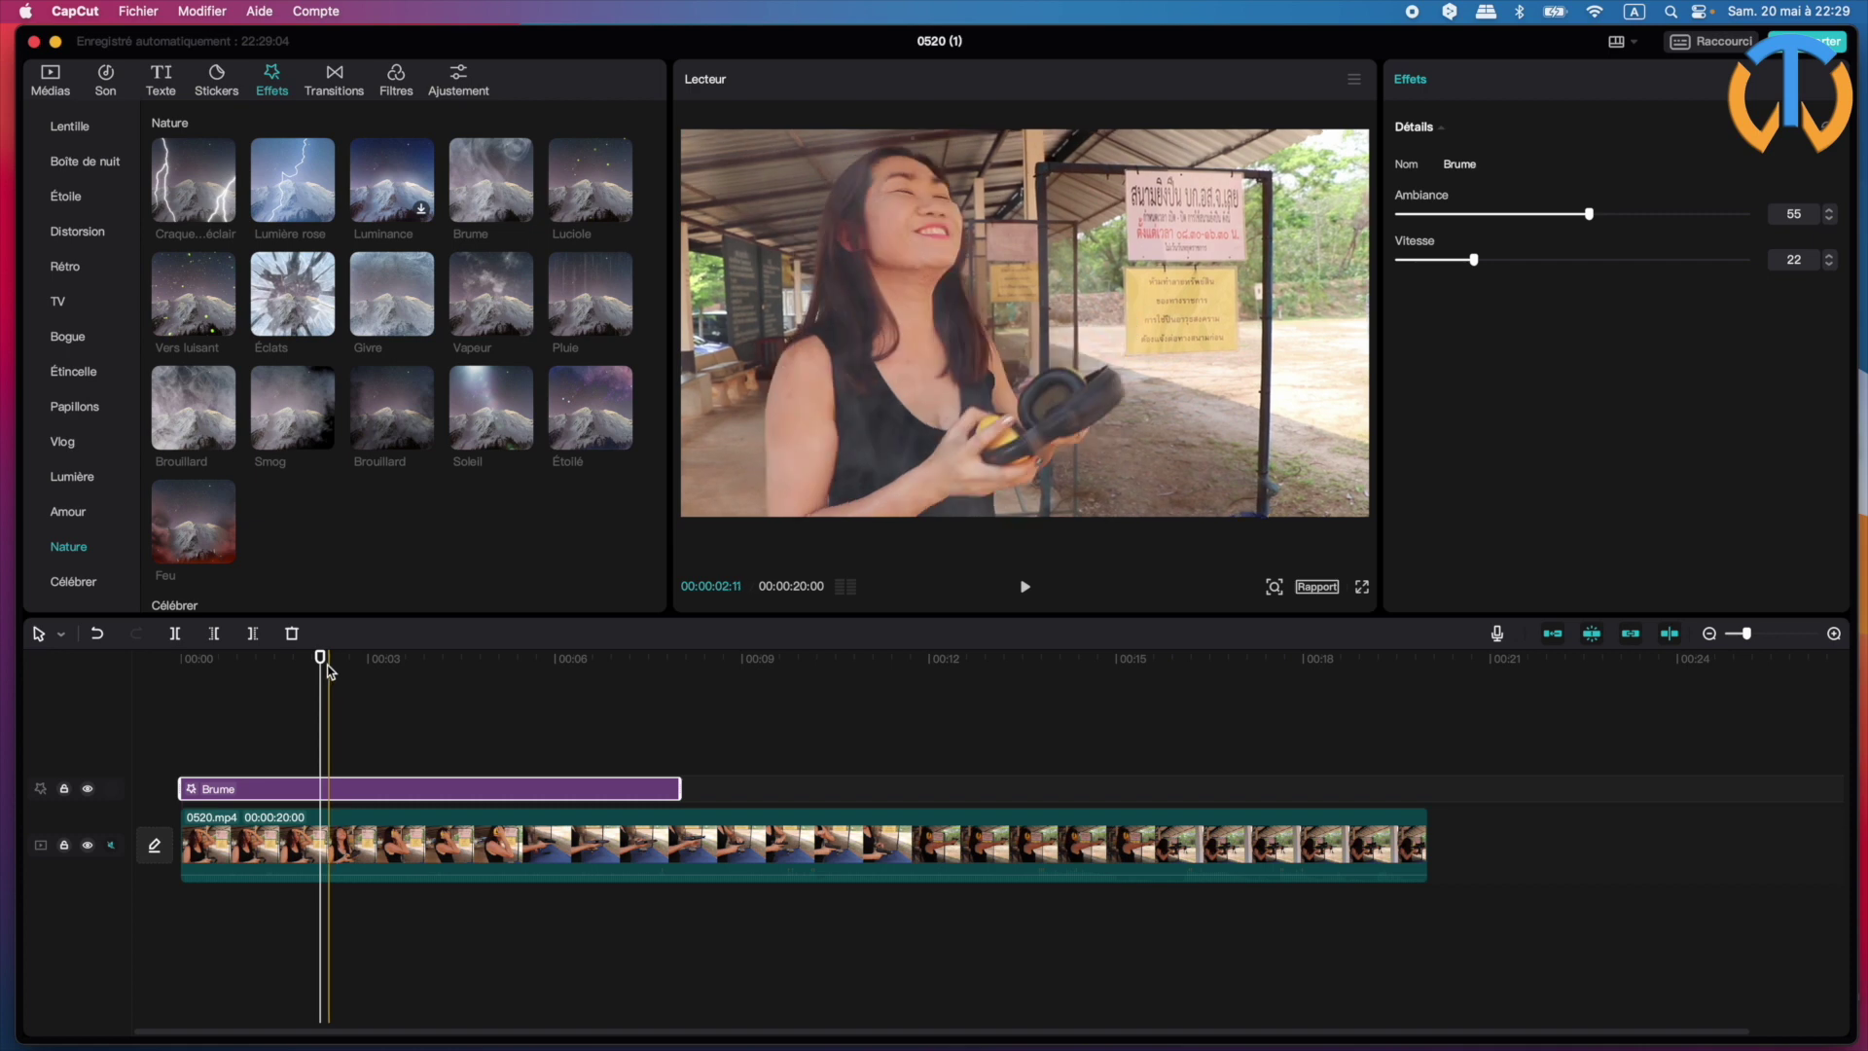
key(space)
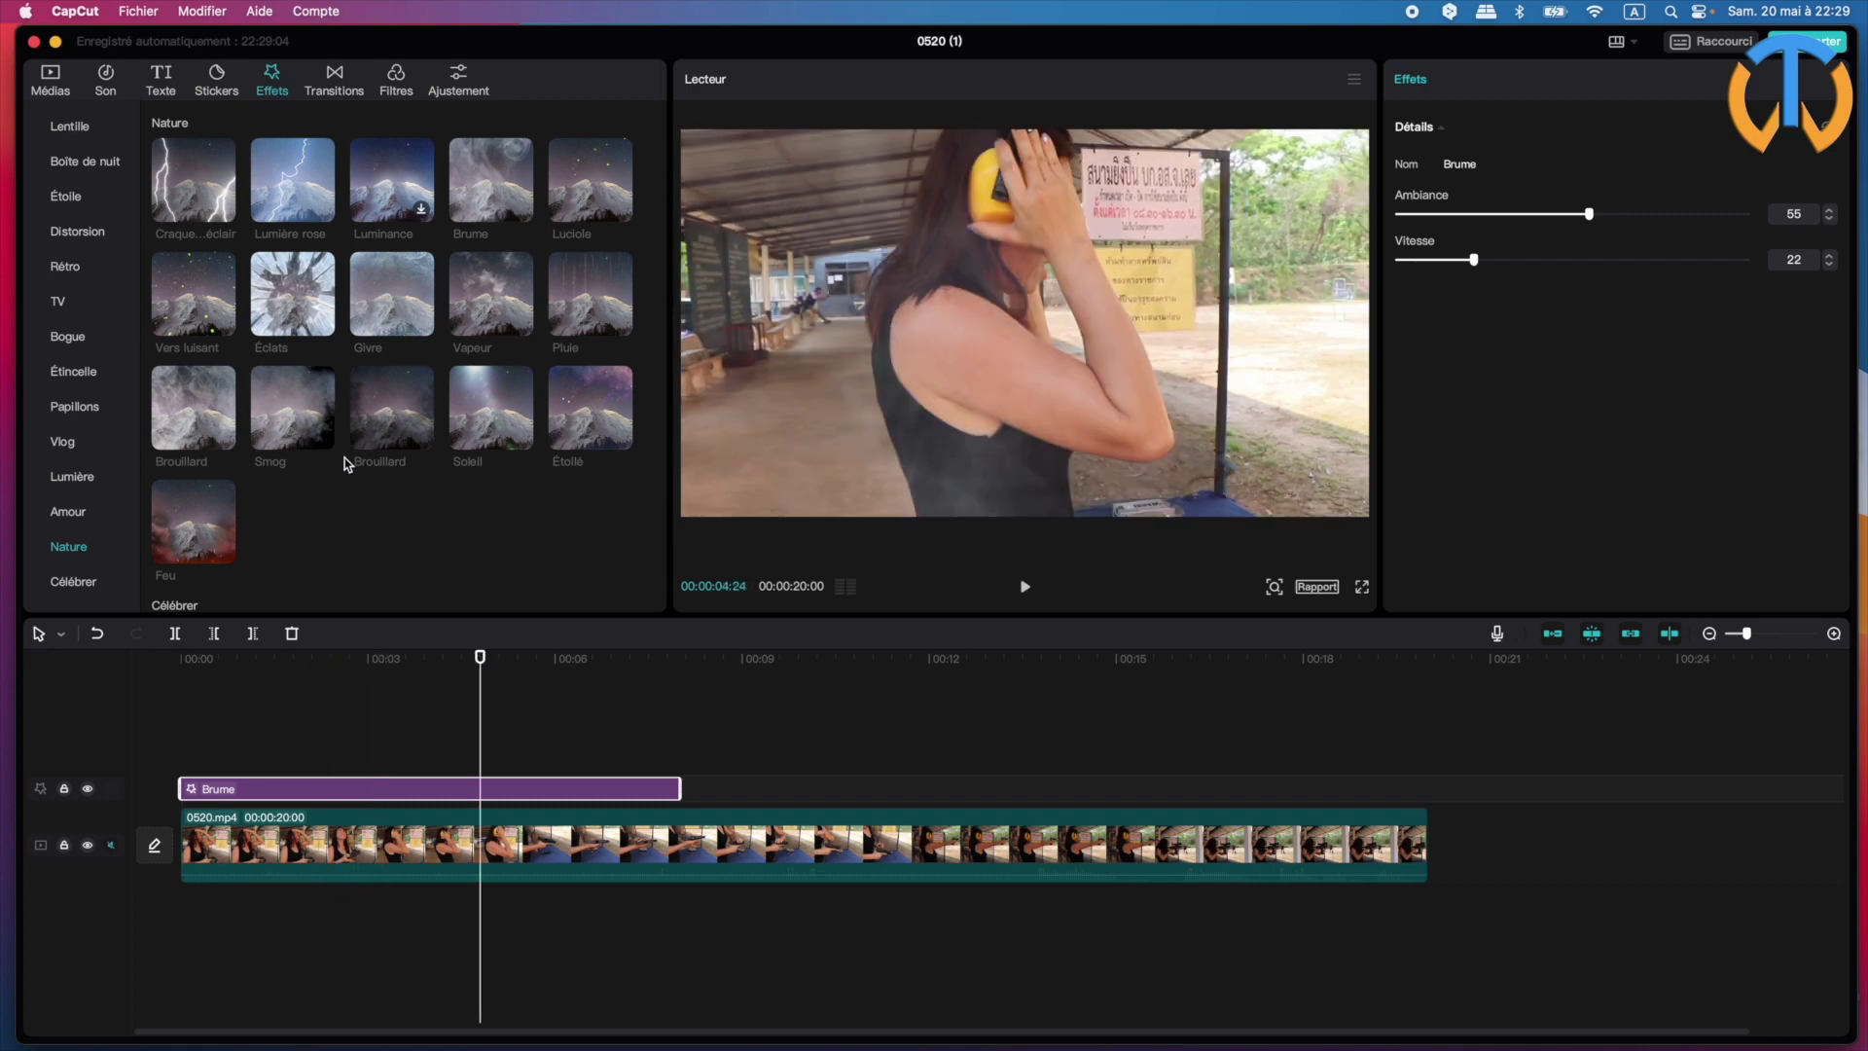
- Try the Craquement éclair effect over the Brume effect from about 4.8 seconds and undo adding it
click(224, 209)
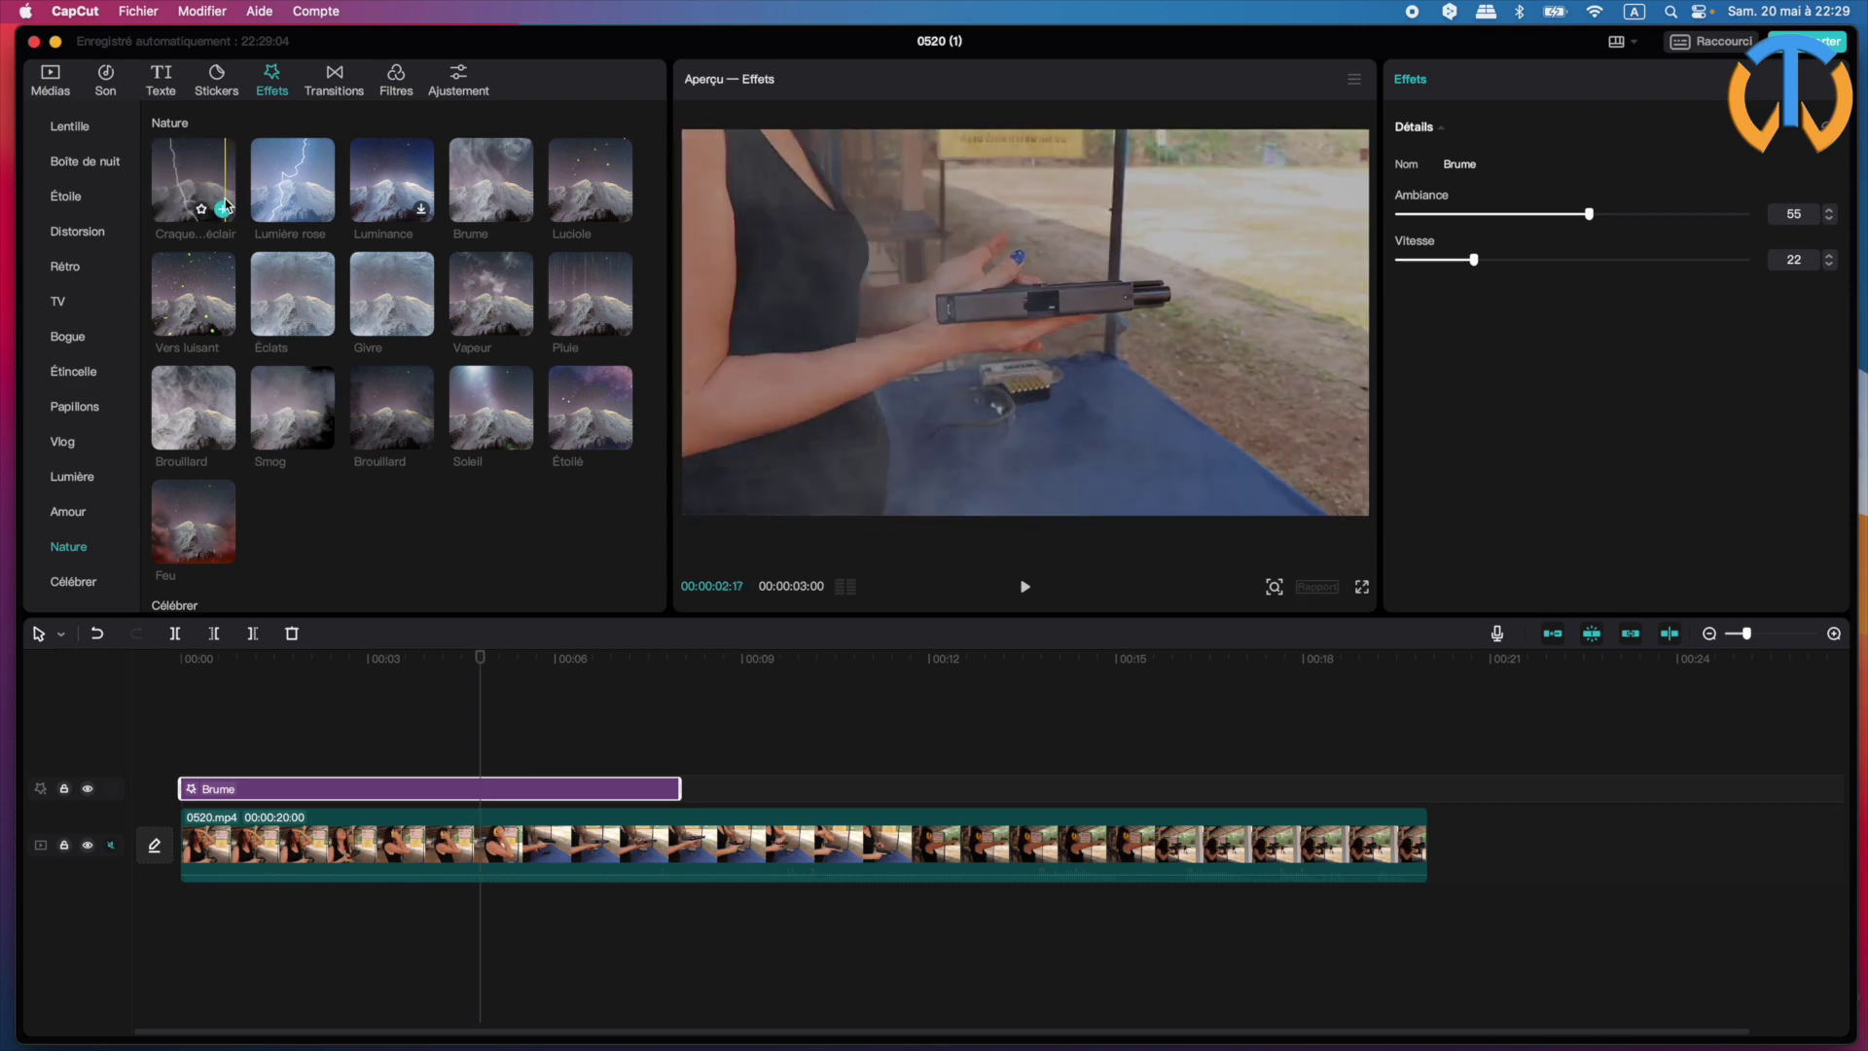
click(224, 208)
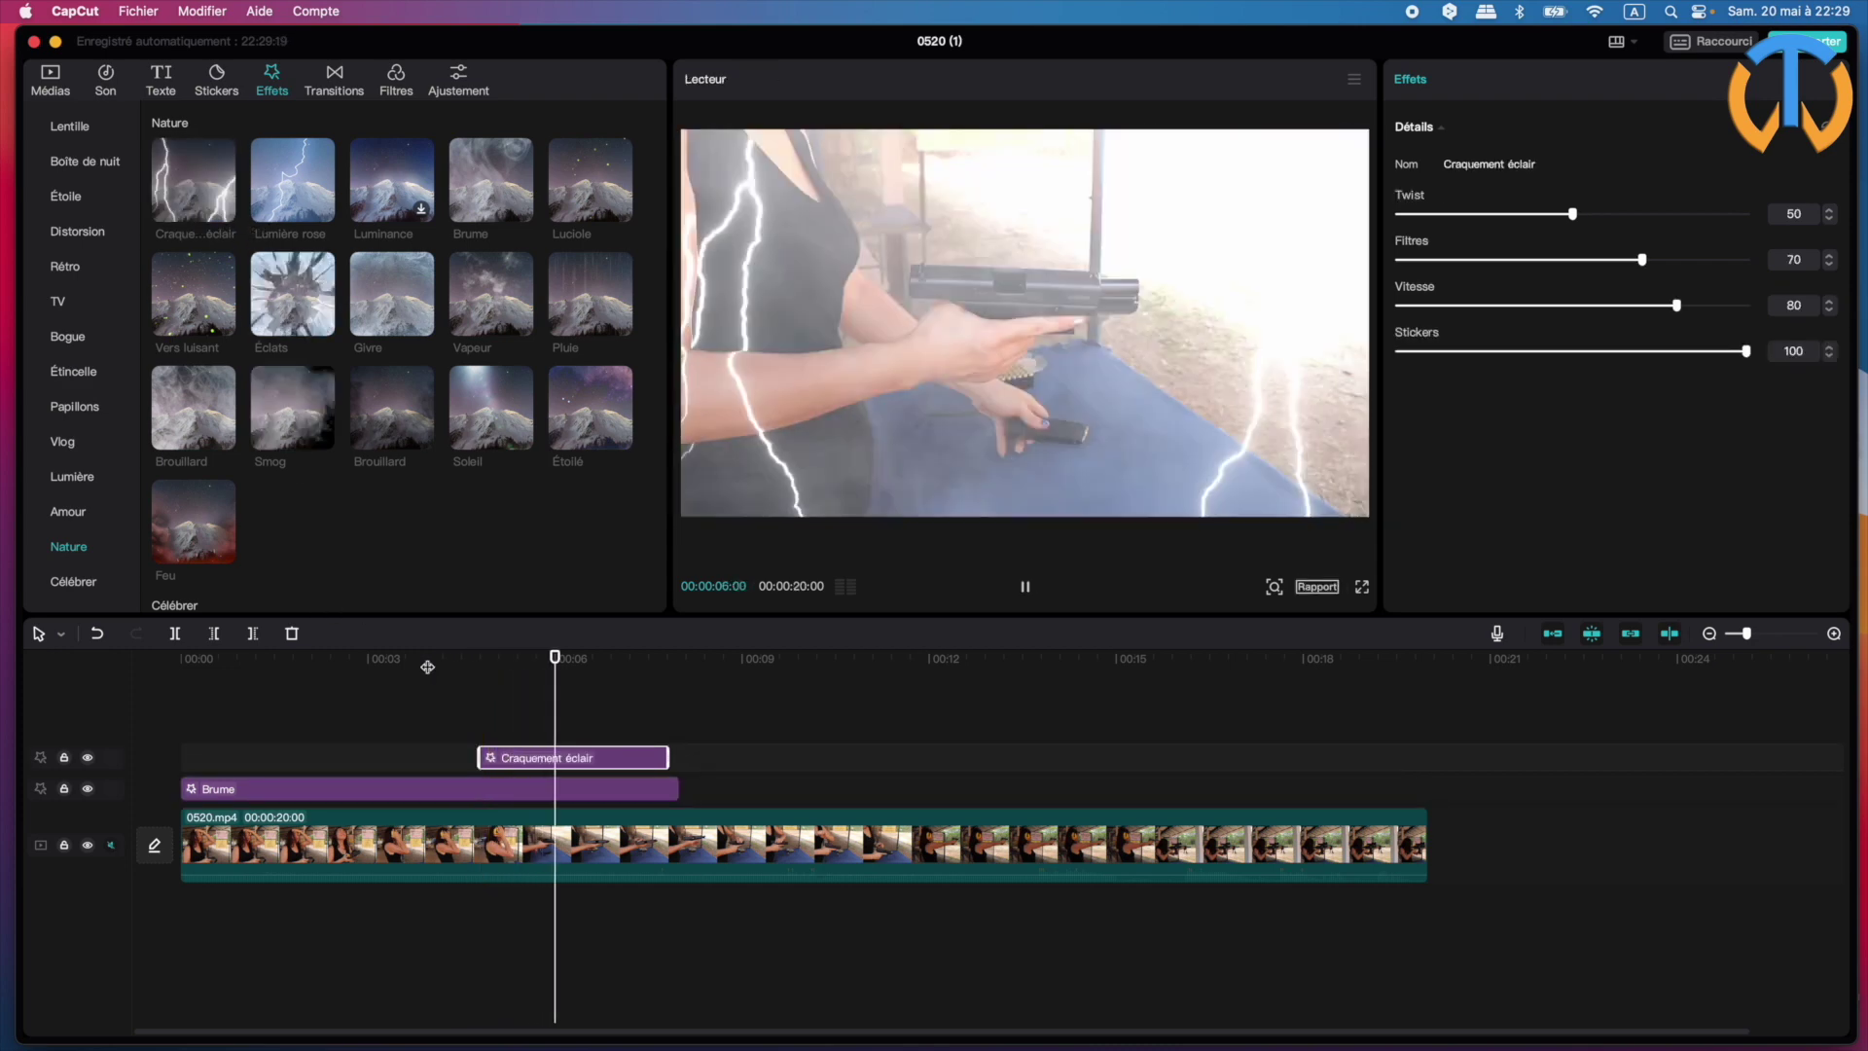
key(super+z)
- Add the Lumière rose effect, move it above Brume to start at about 2.7 seconds, and play it back
click(321, 209)
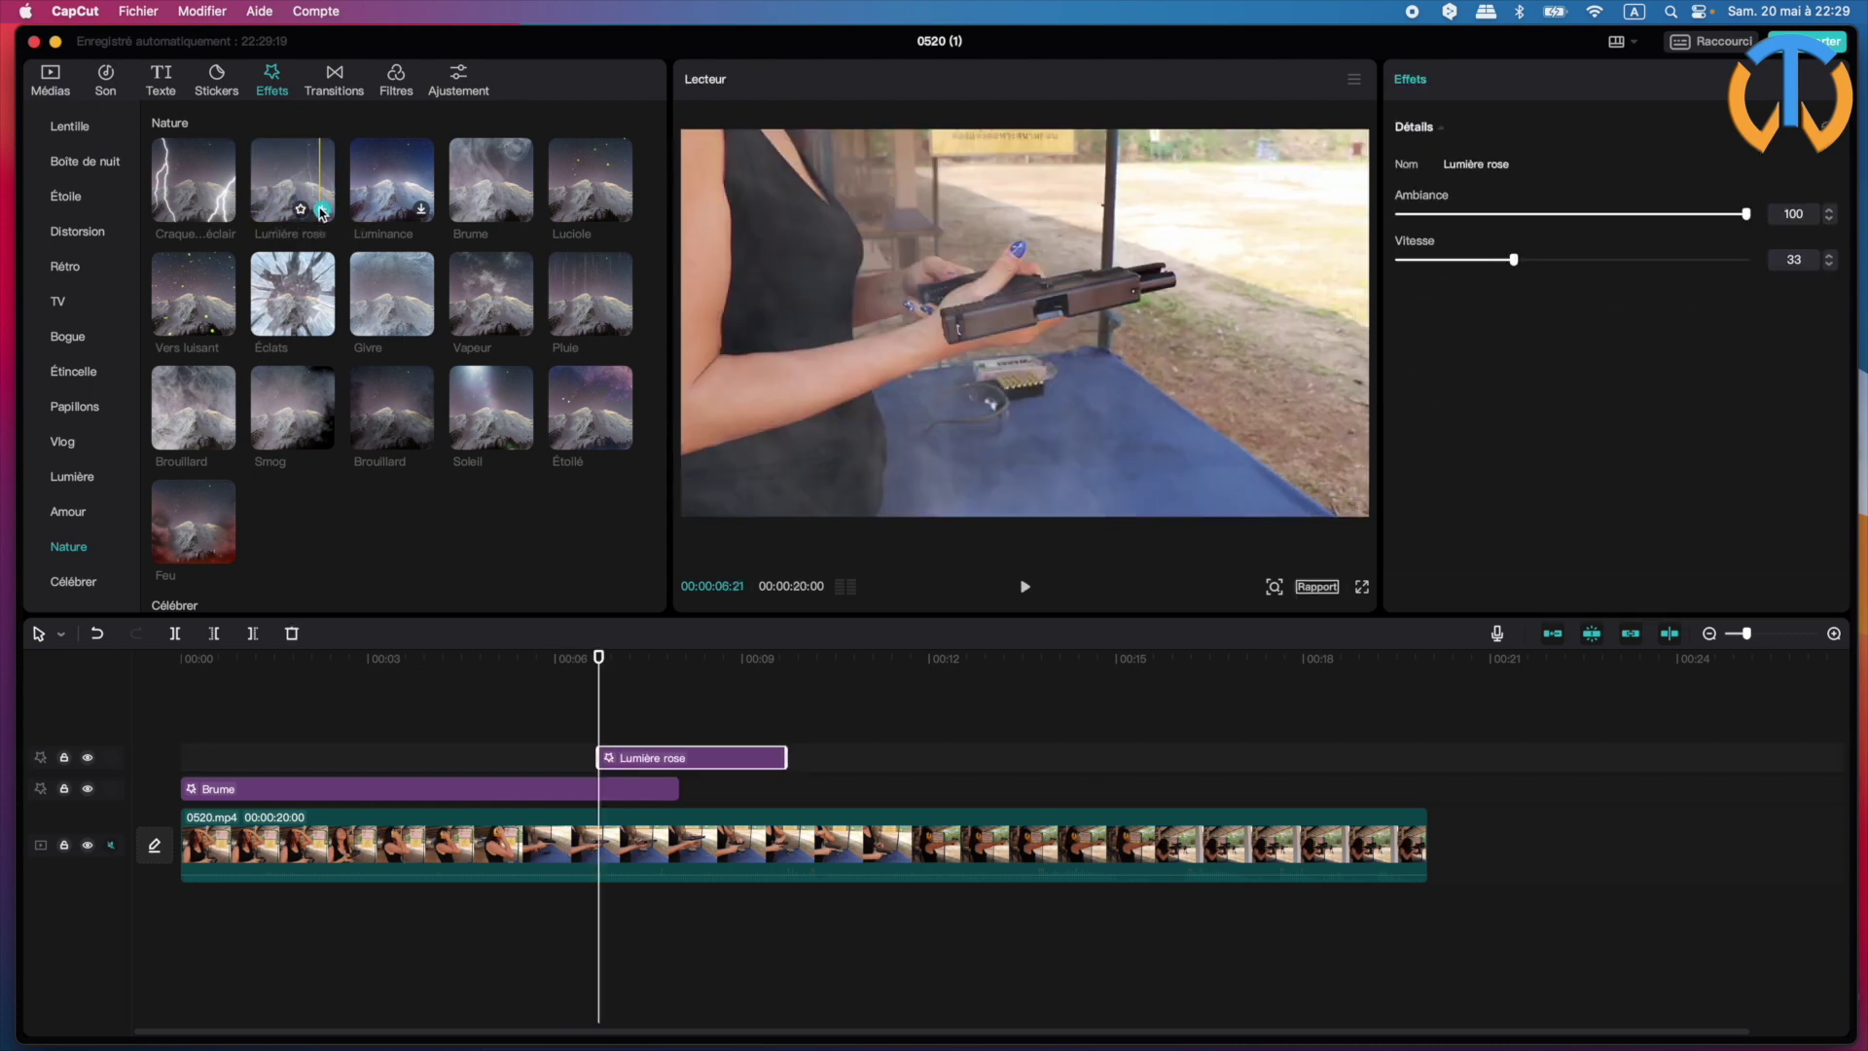
drag(683, 766, 432, 766)
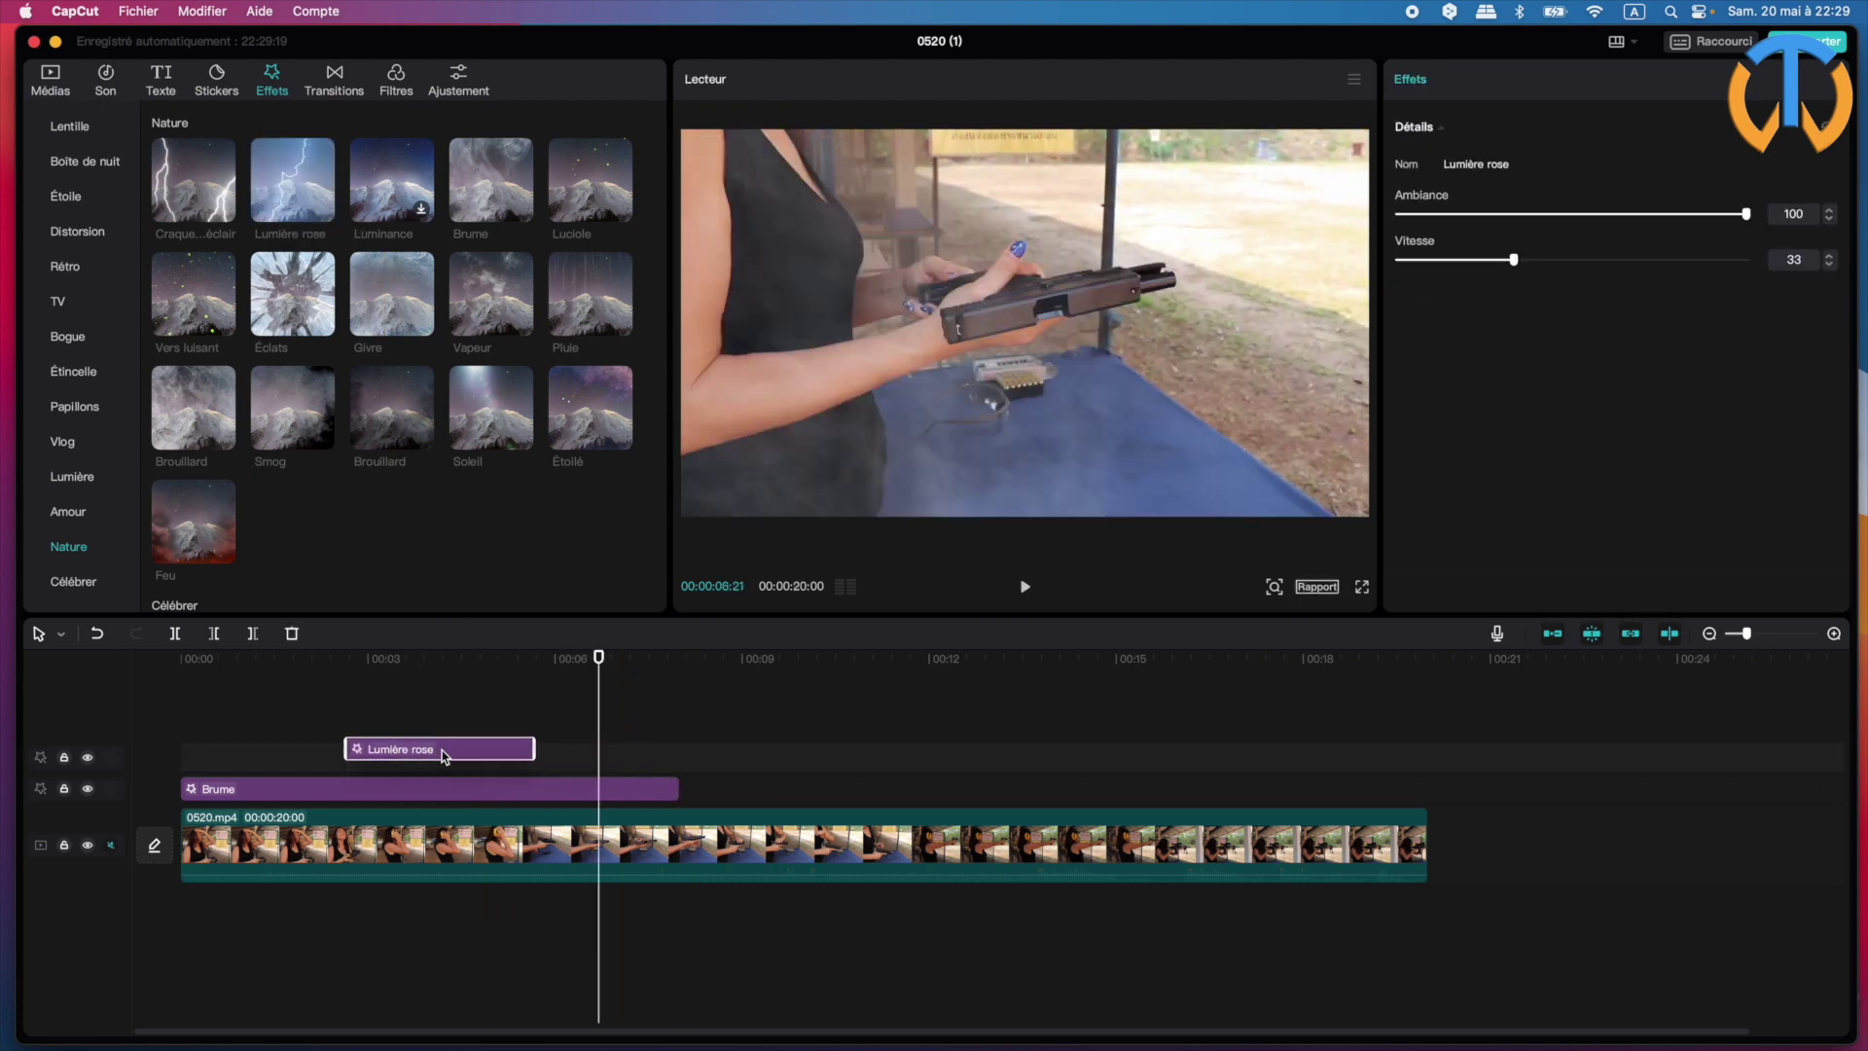
drag(576, 684, 324, 684)
key(space)
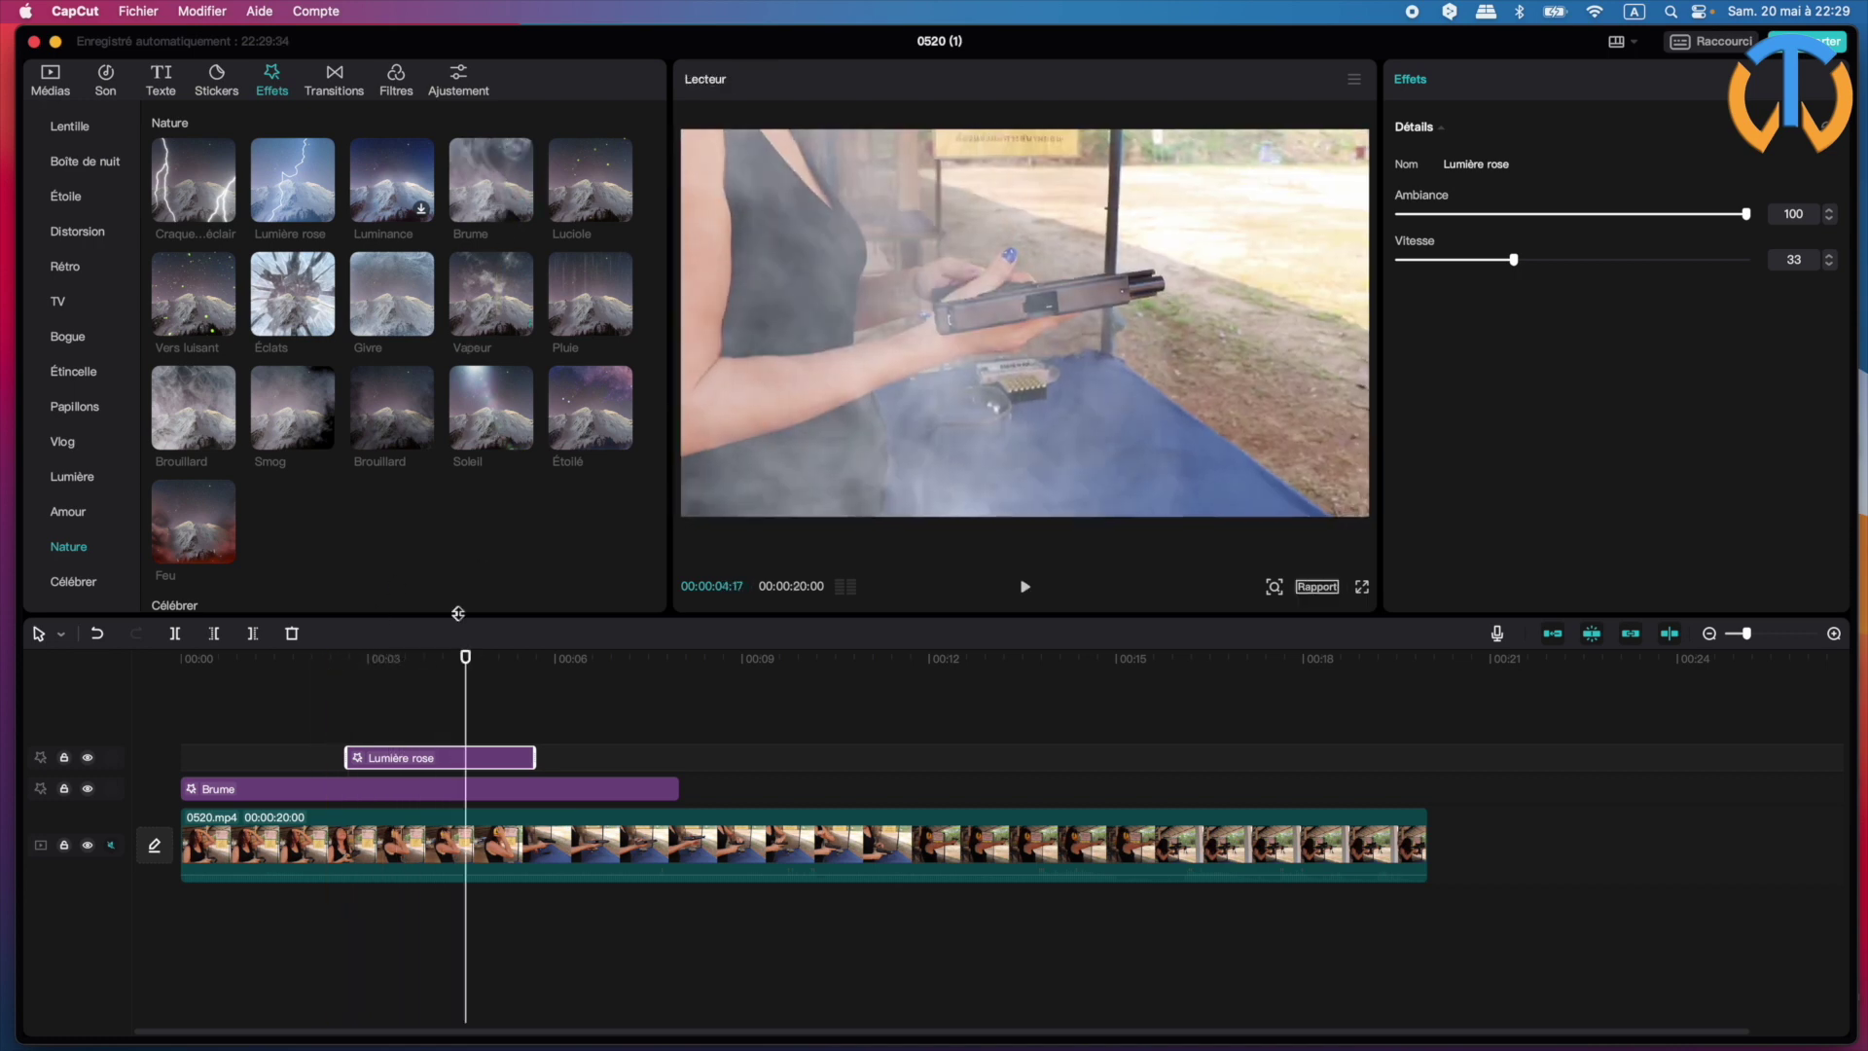
- Delete the Lumière rose and Brume effects together and return the playhead to the start of the clip
drag(621, 683, 432, 796)
key(Delete)
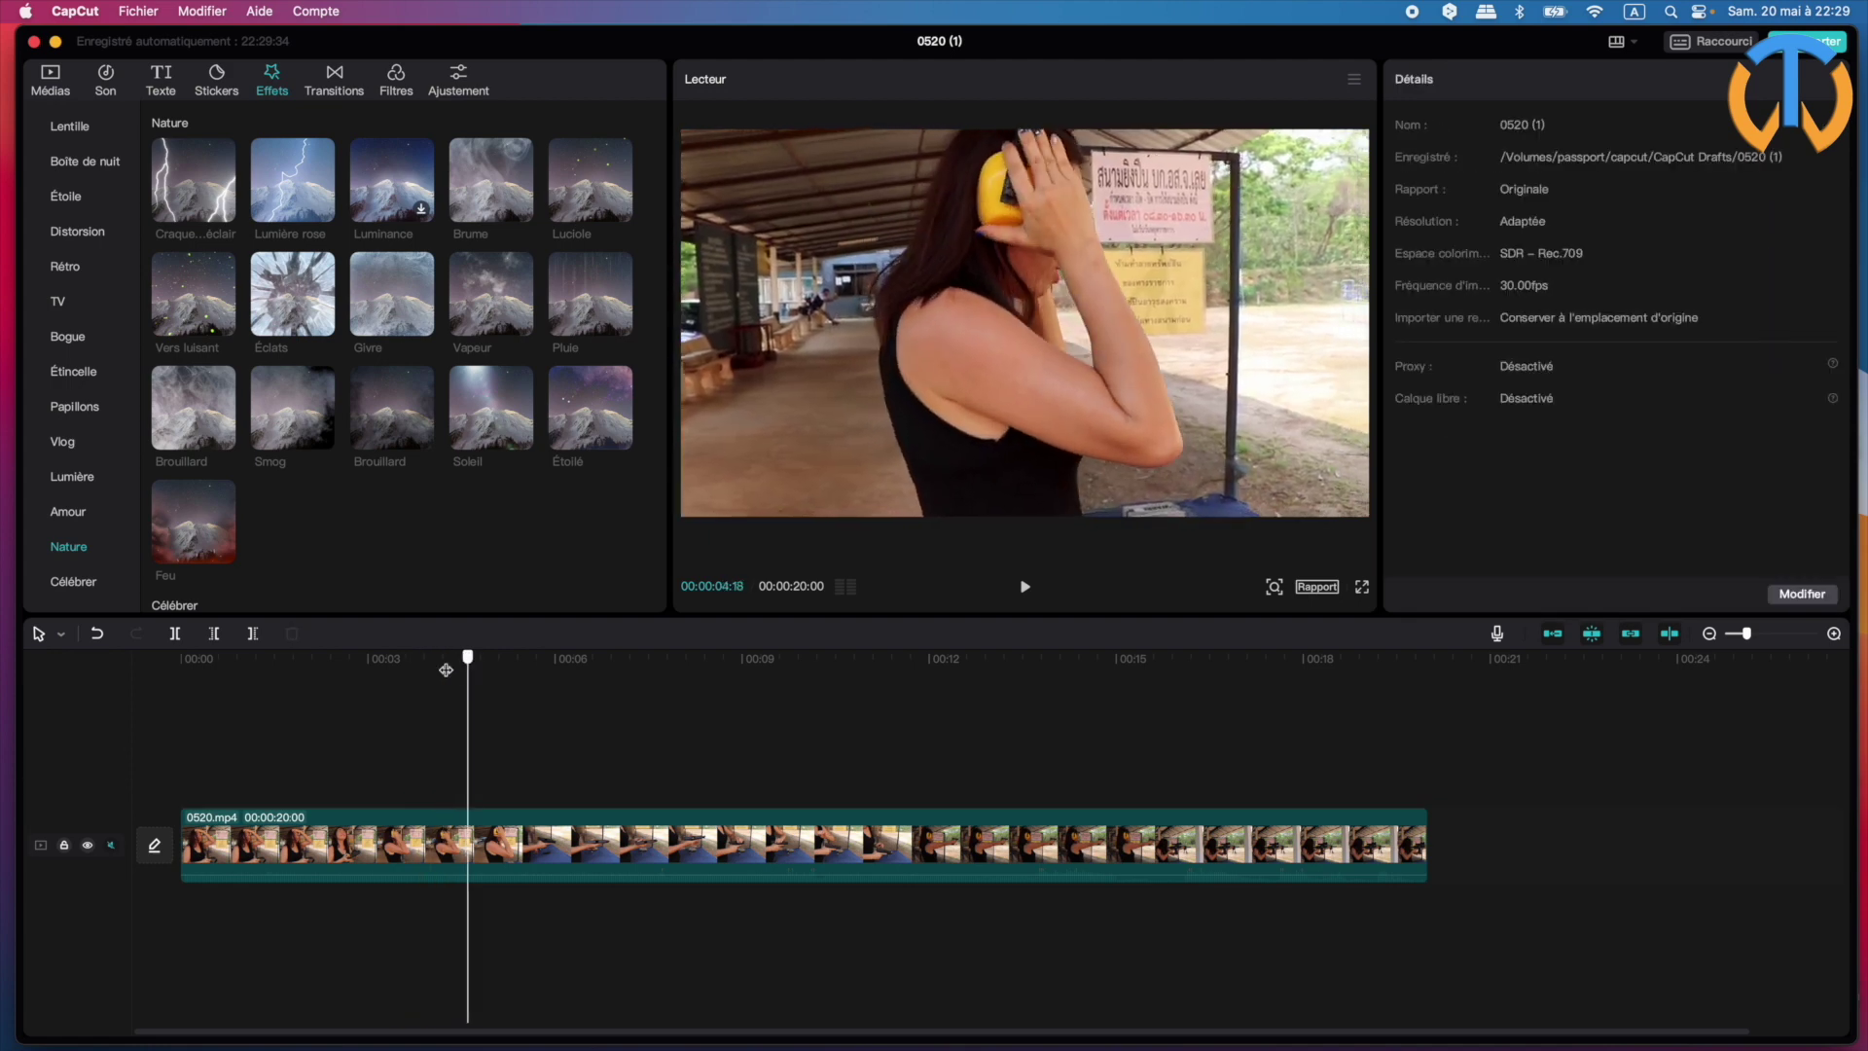
drag(445, 669, 180, 670)
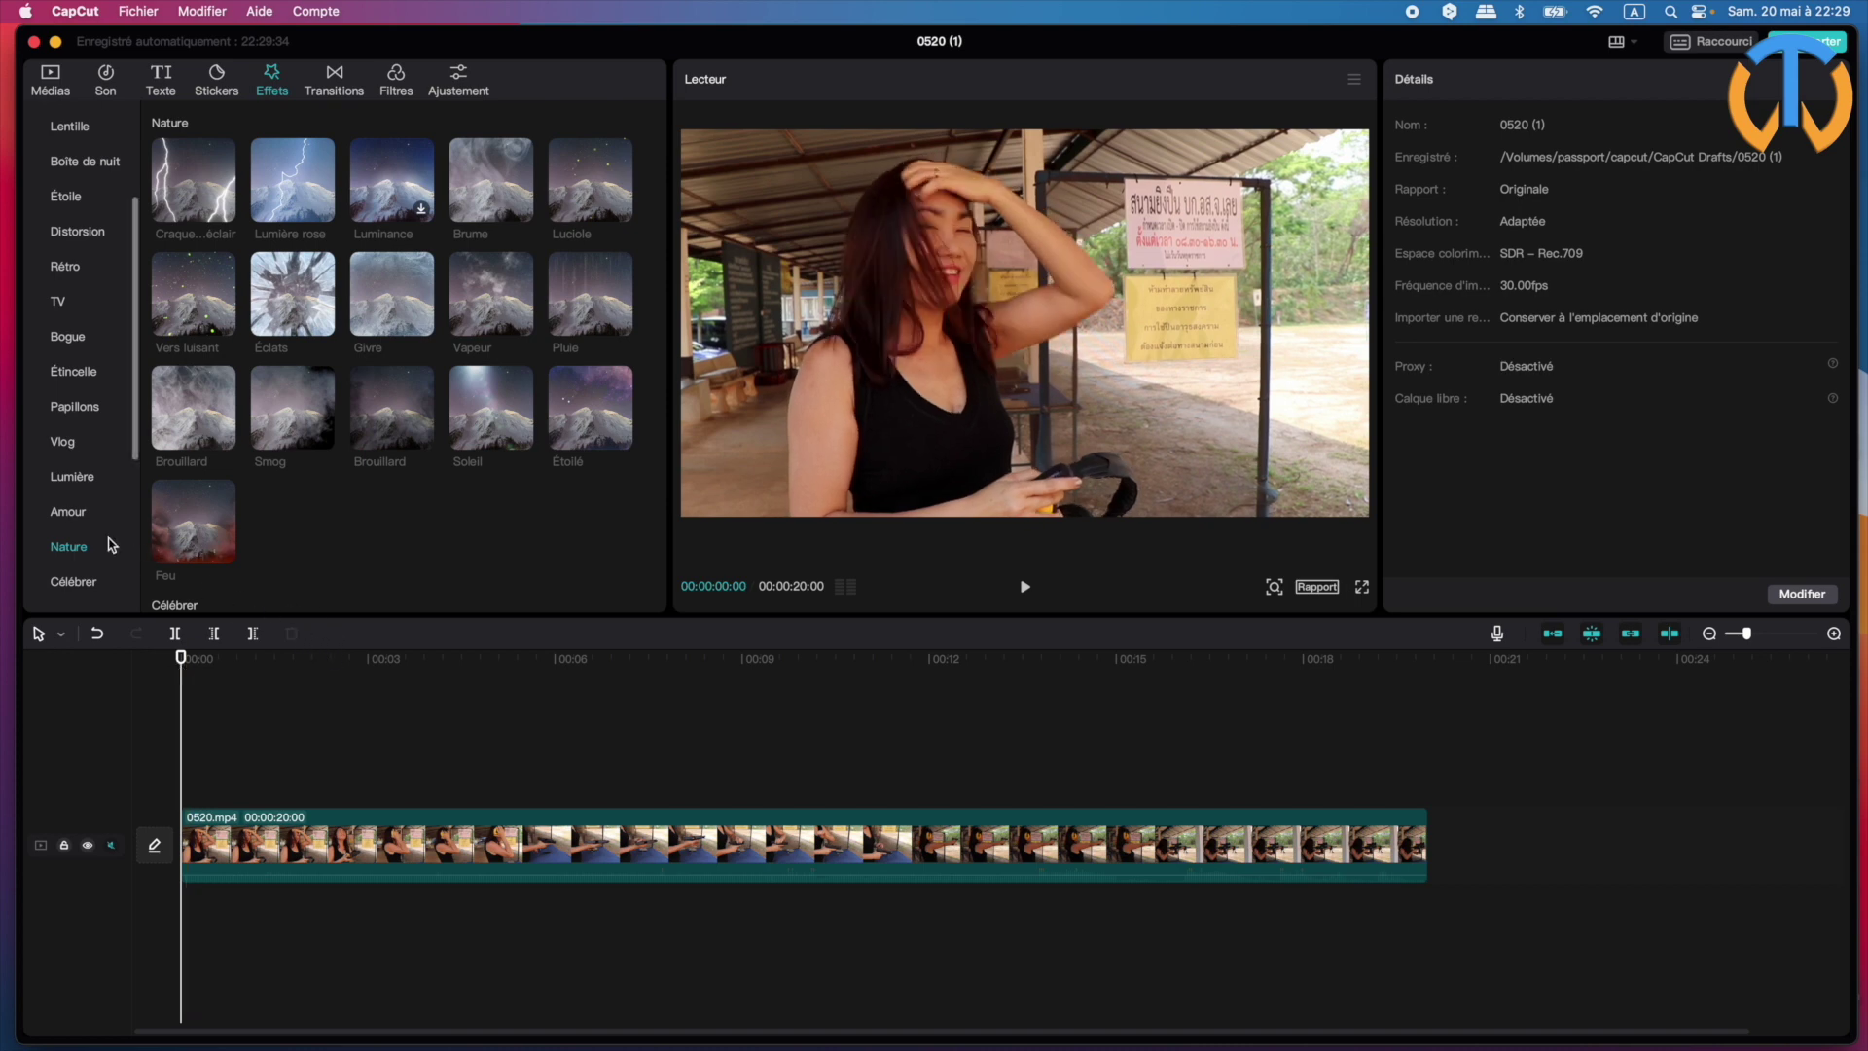
- Add the Compte à rebours effect from the Célébrer category at the start of the clip and play it back
click(74, 581)
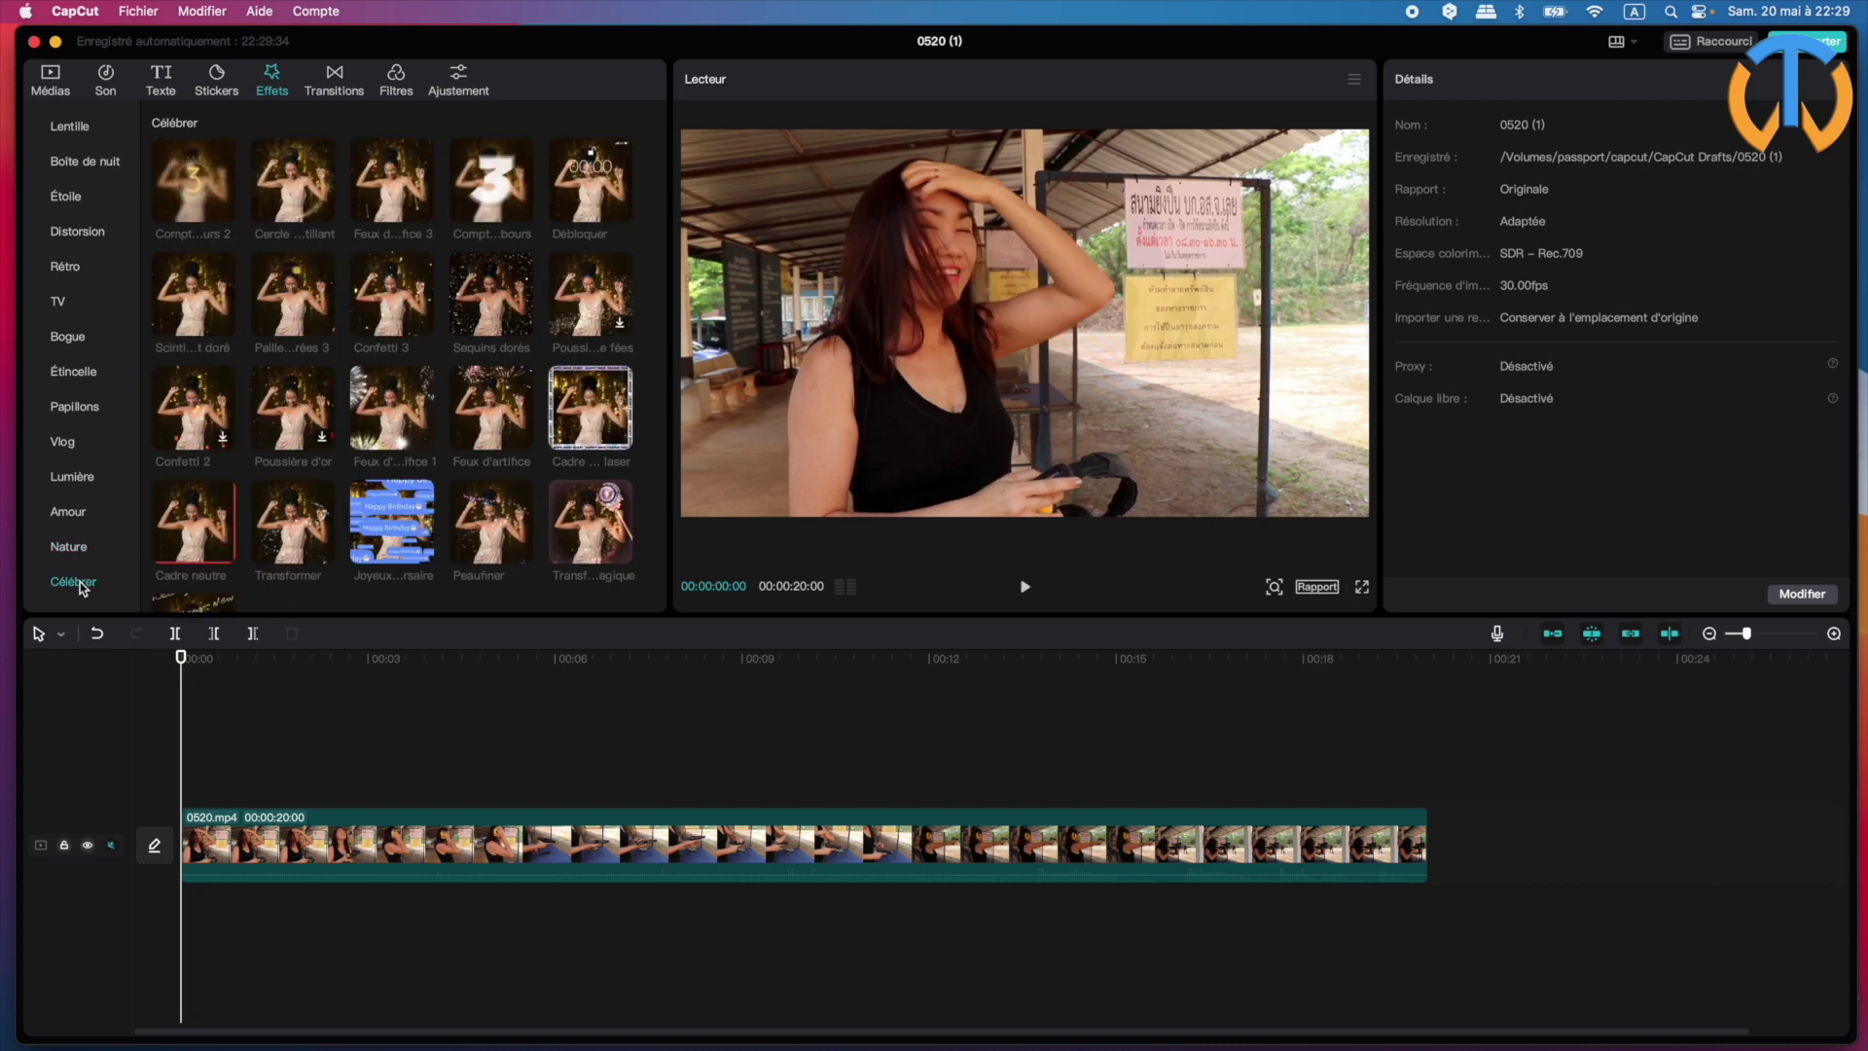
click(516, 198)
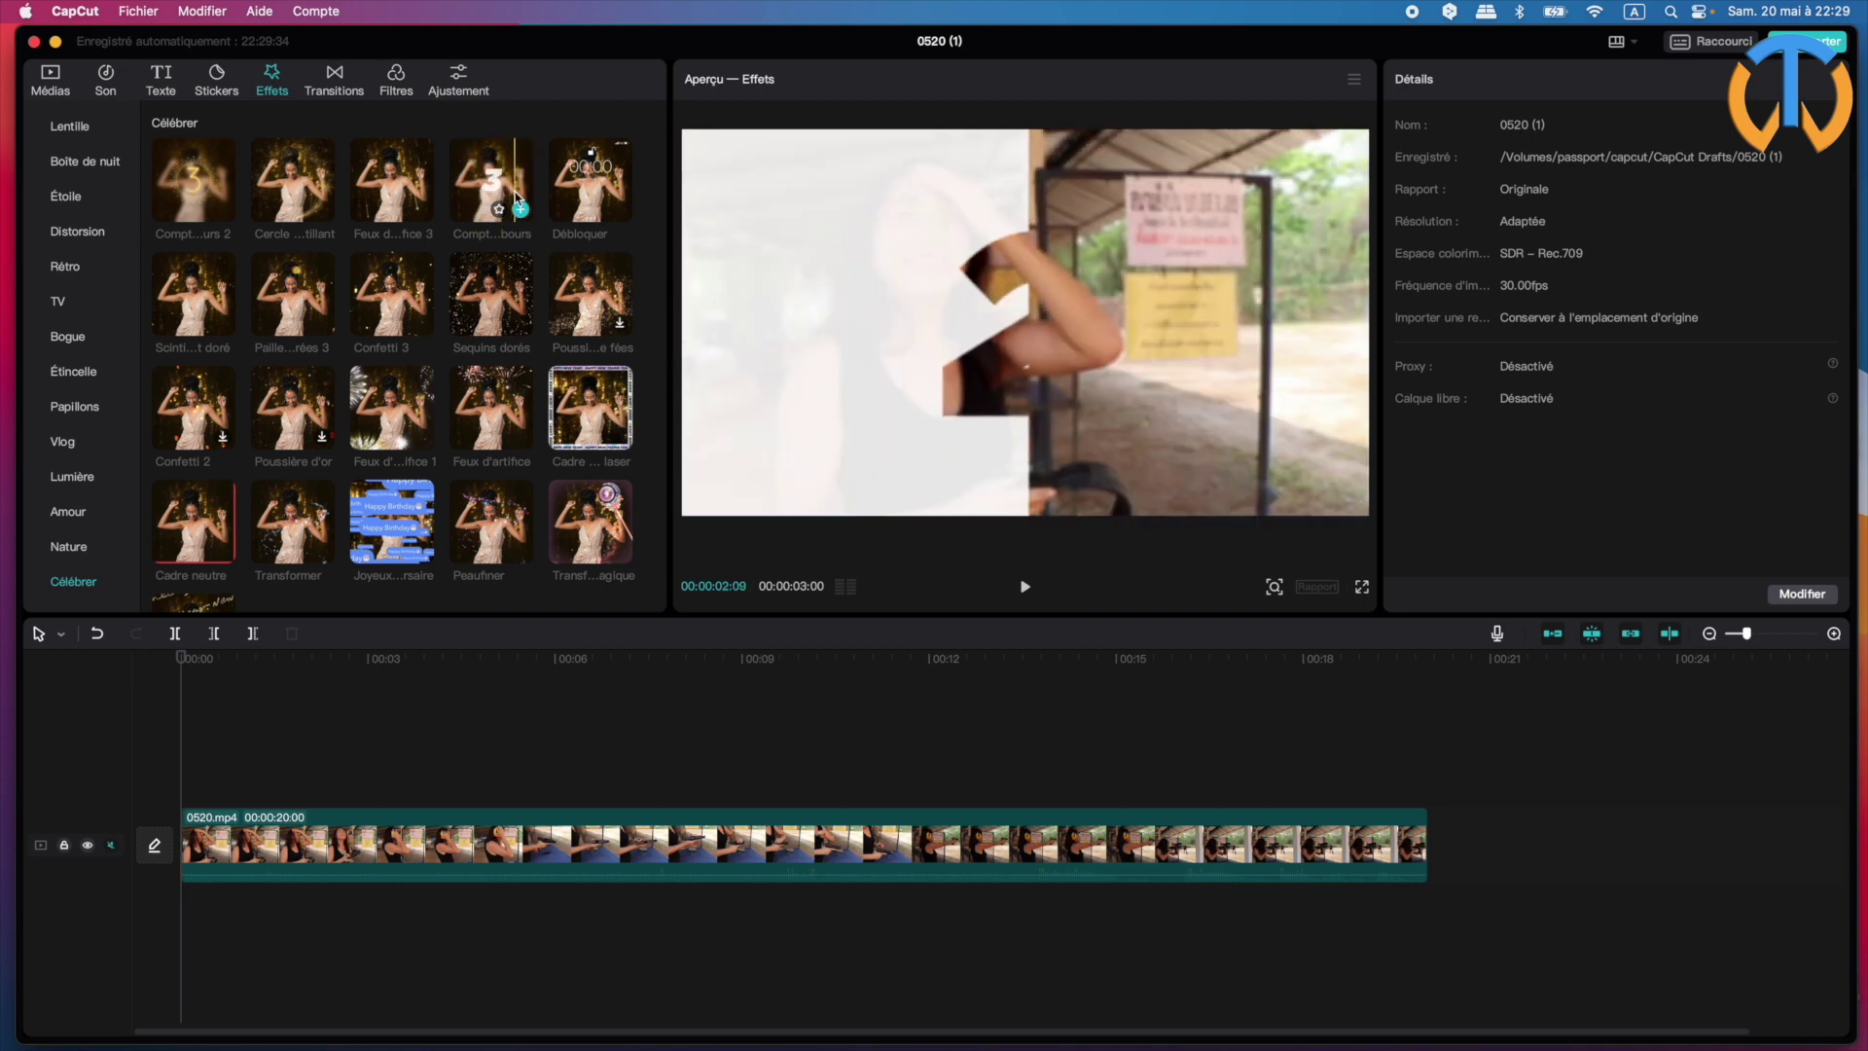
click(520, 209)
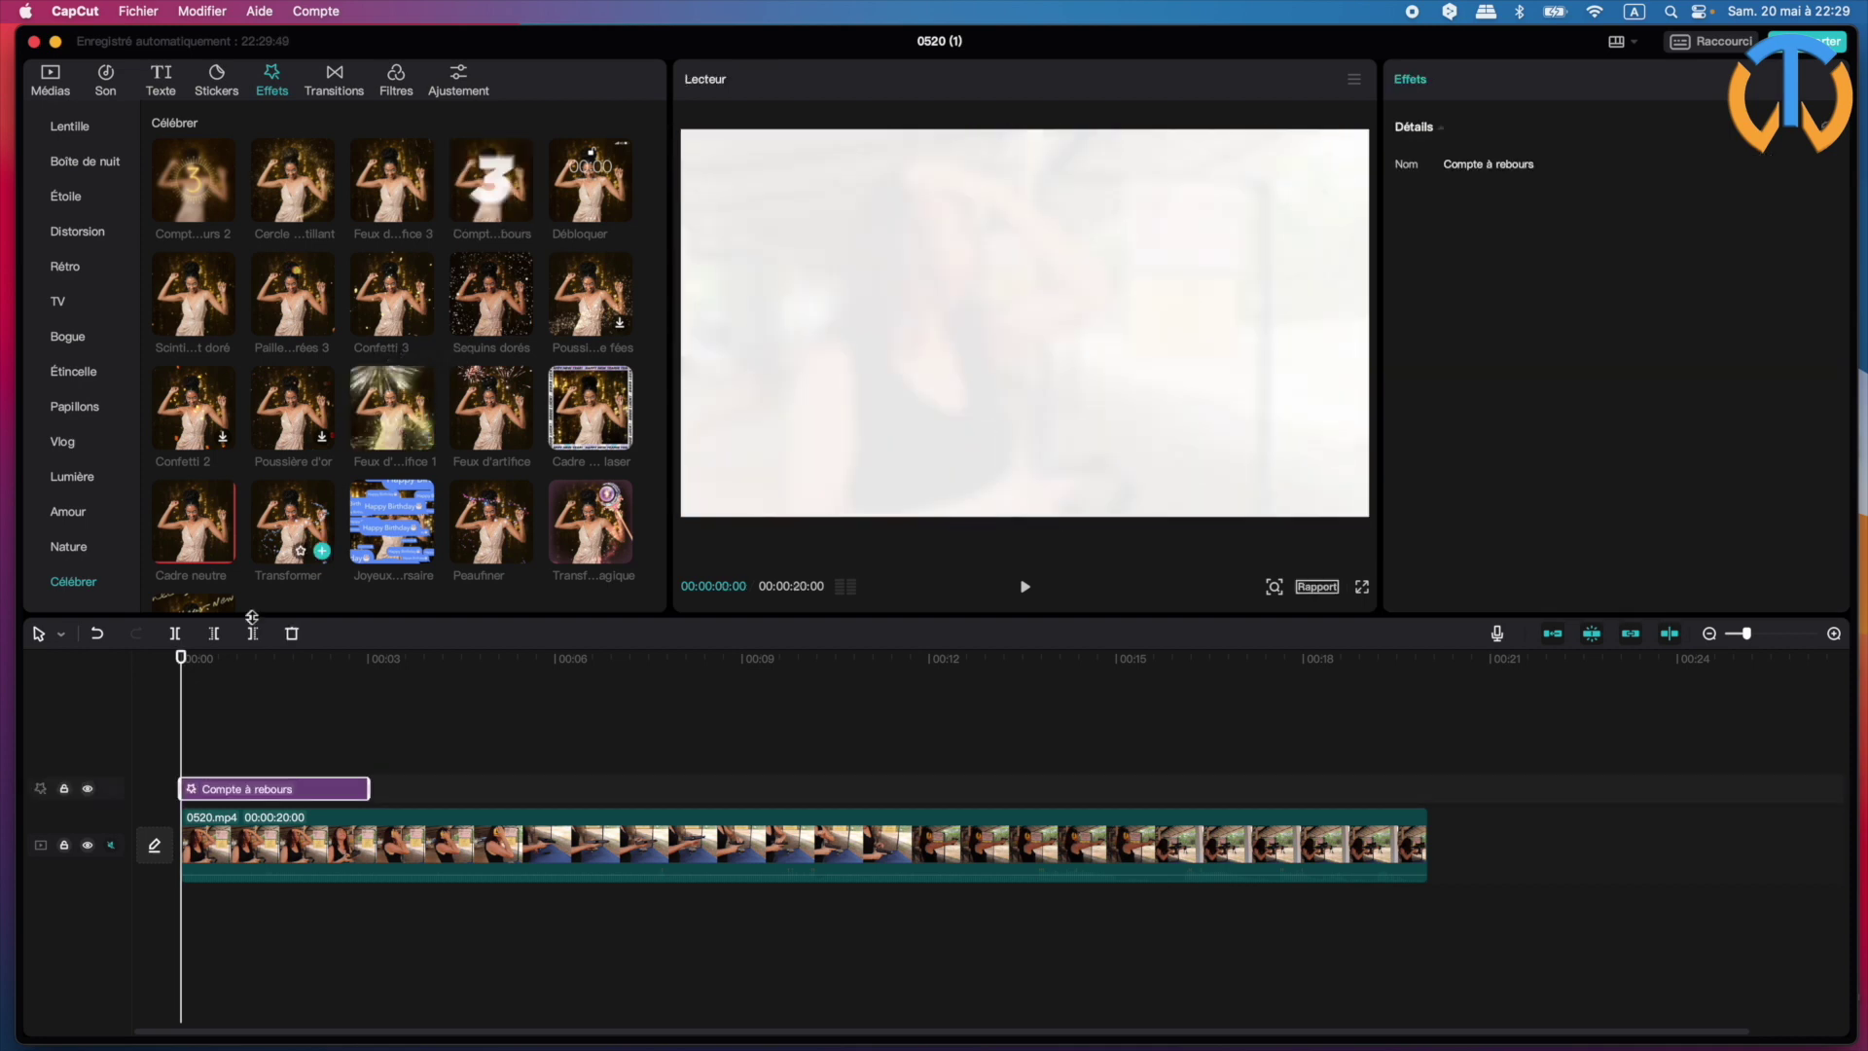
key(space)
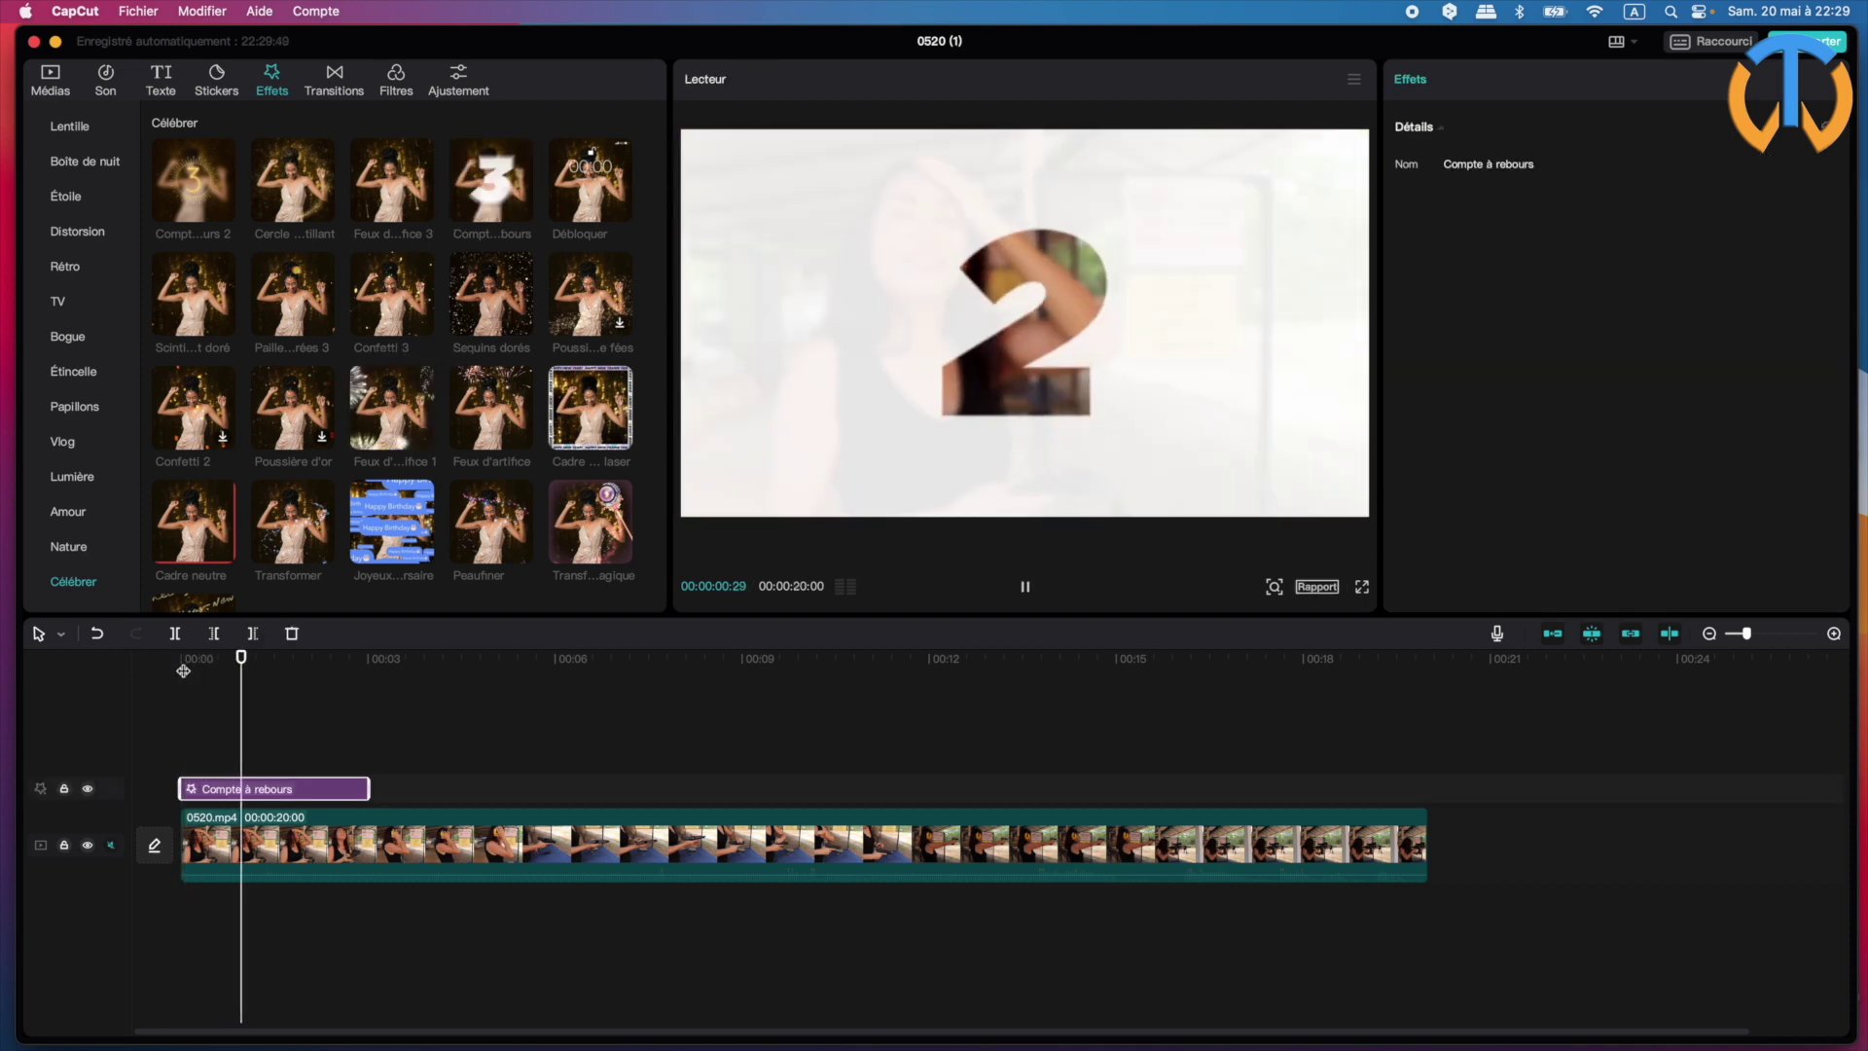
- Add the Compte à rebours 2 effect at about 3.5 seconds on the timeline and play it back
key(space)
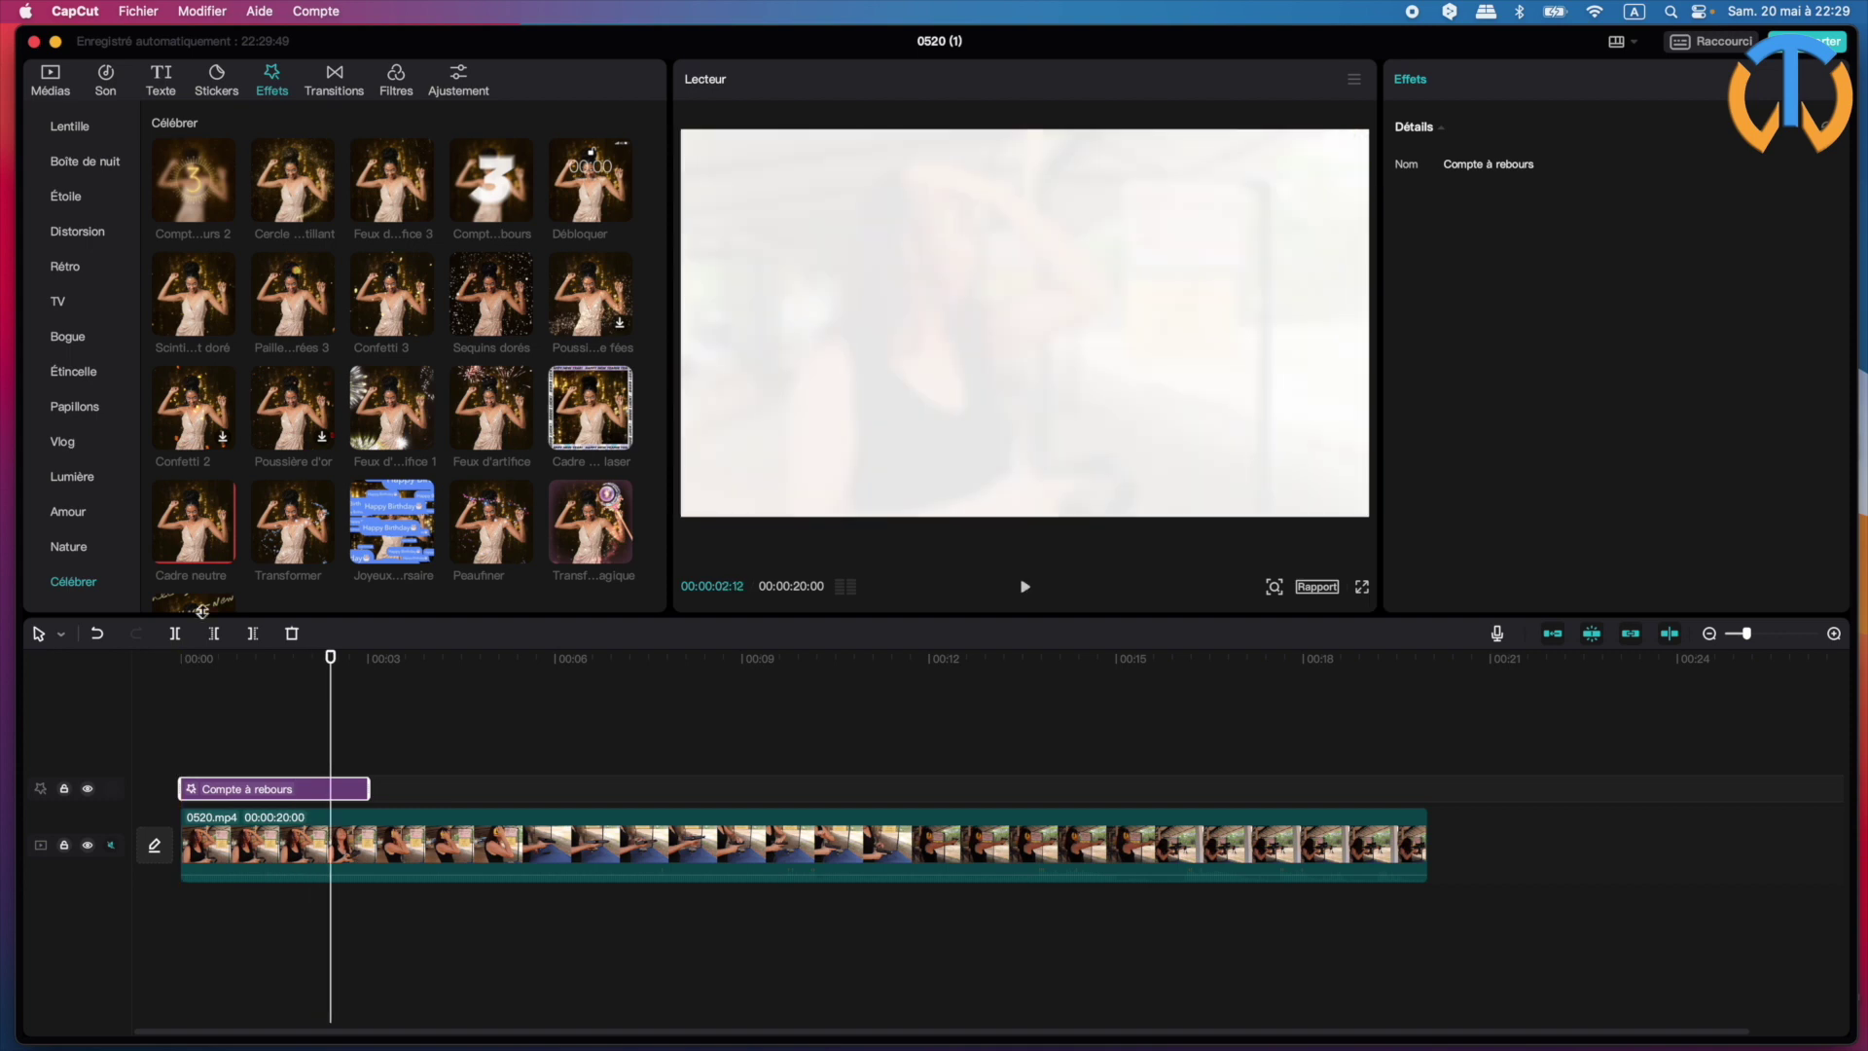
drag(328, 659, 399, 669)
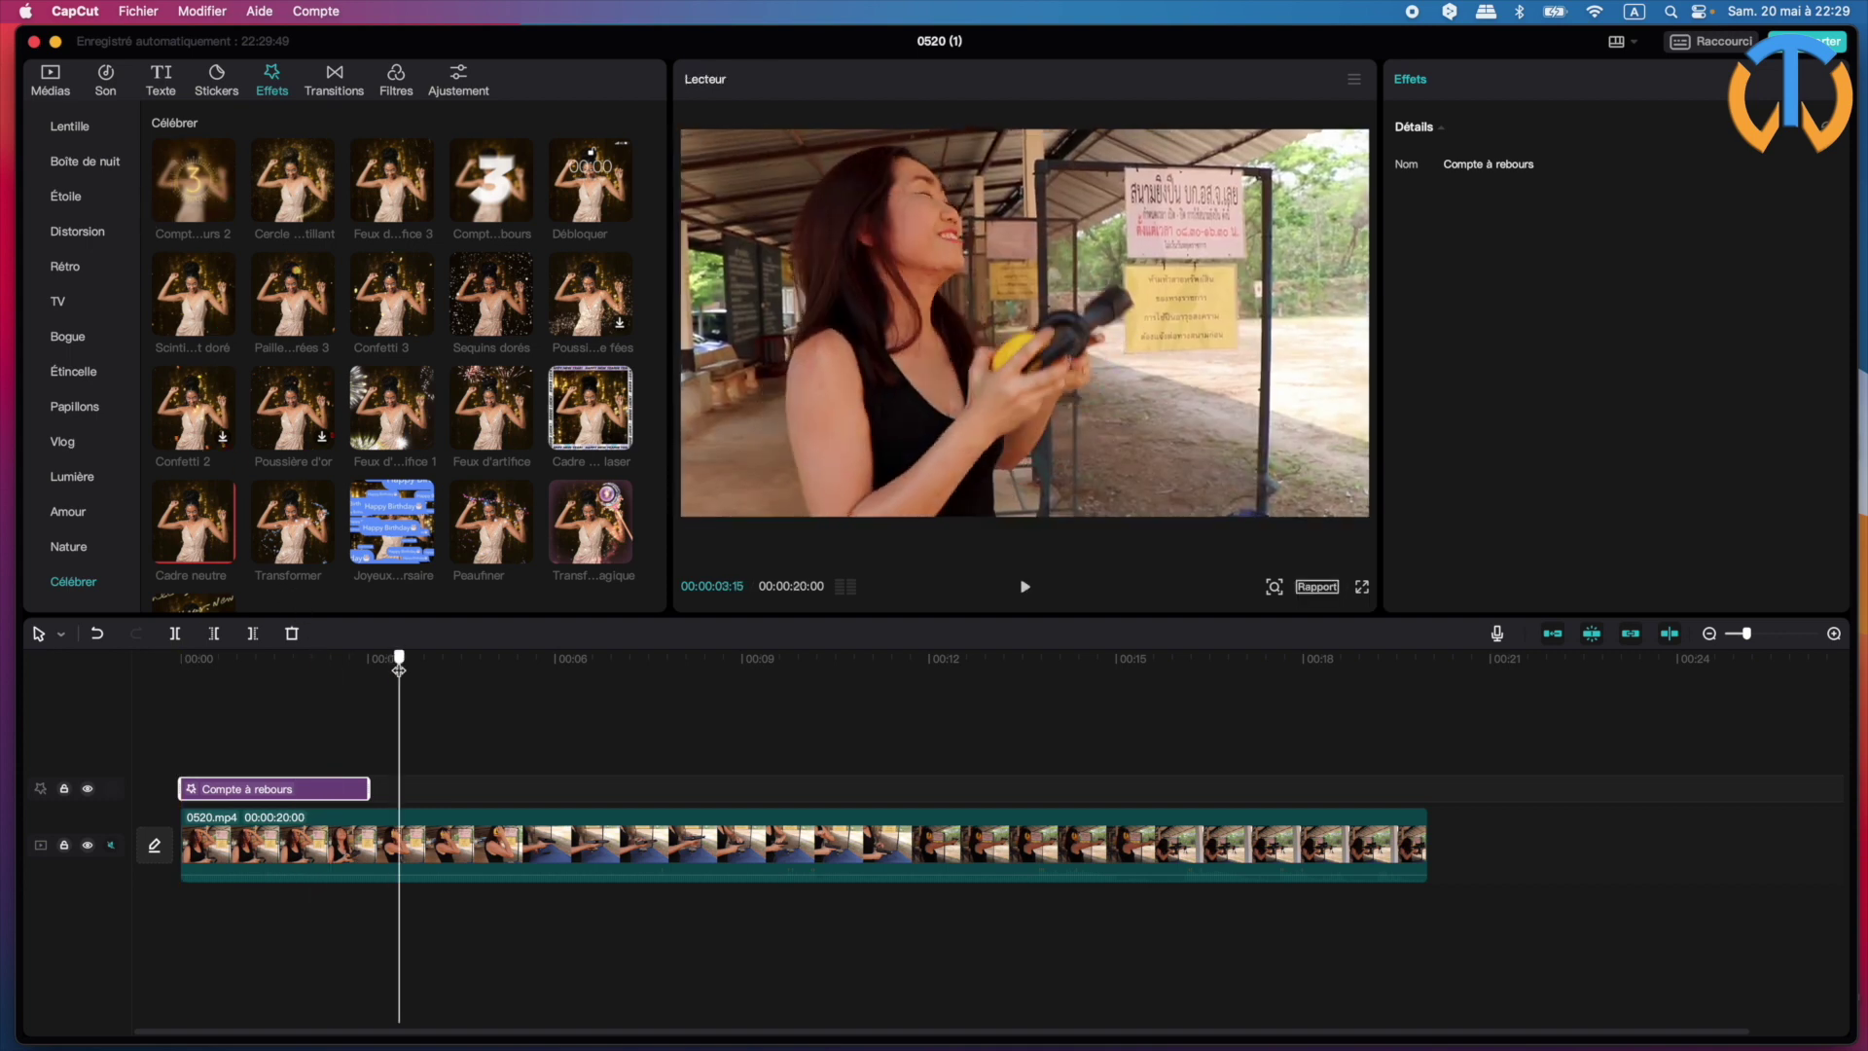
click(222, 210)
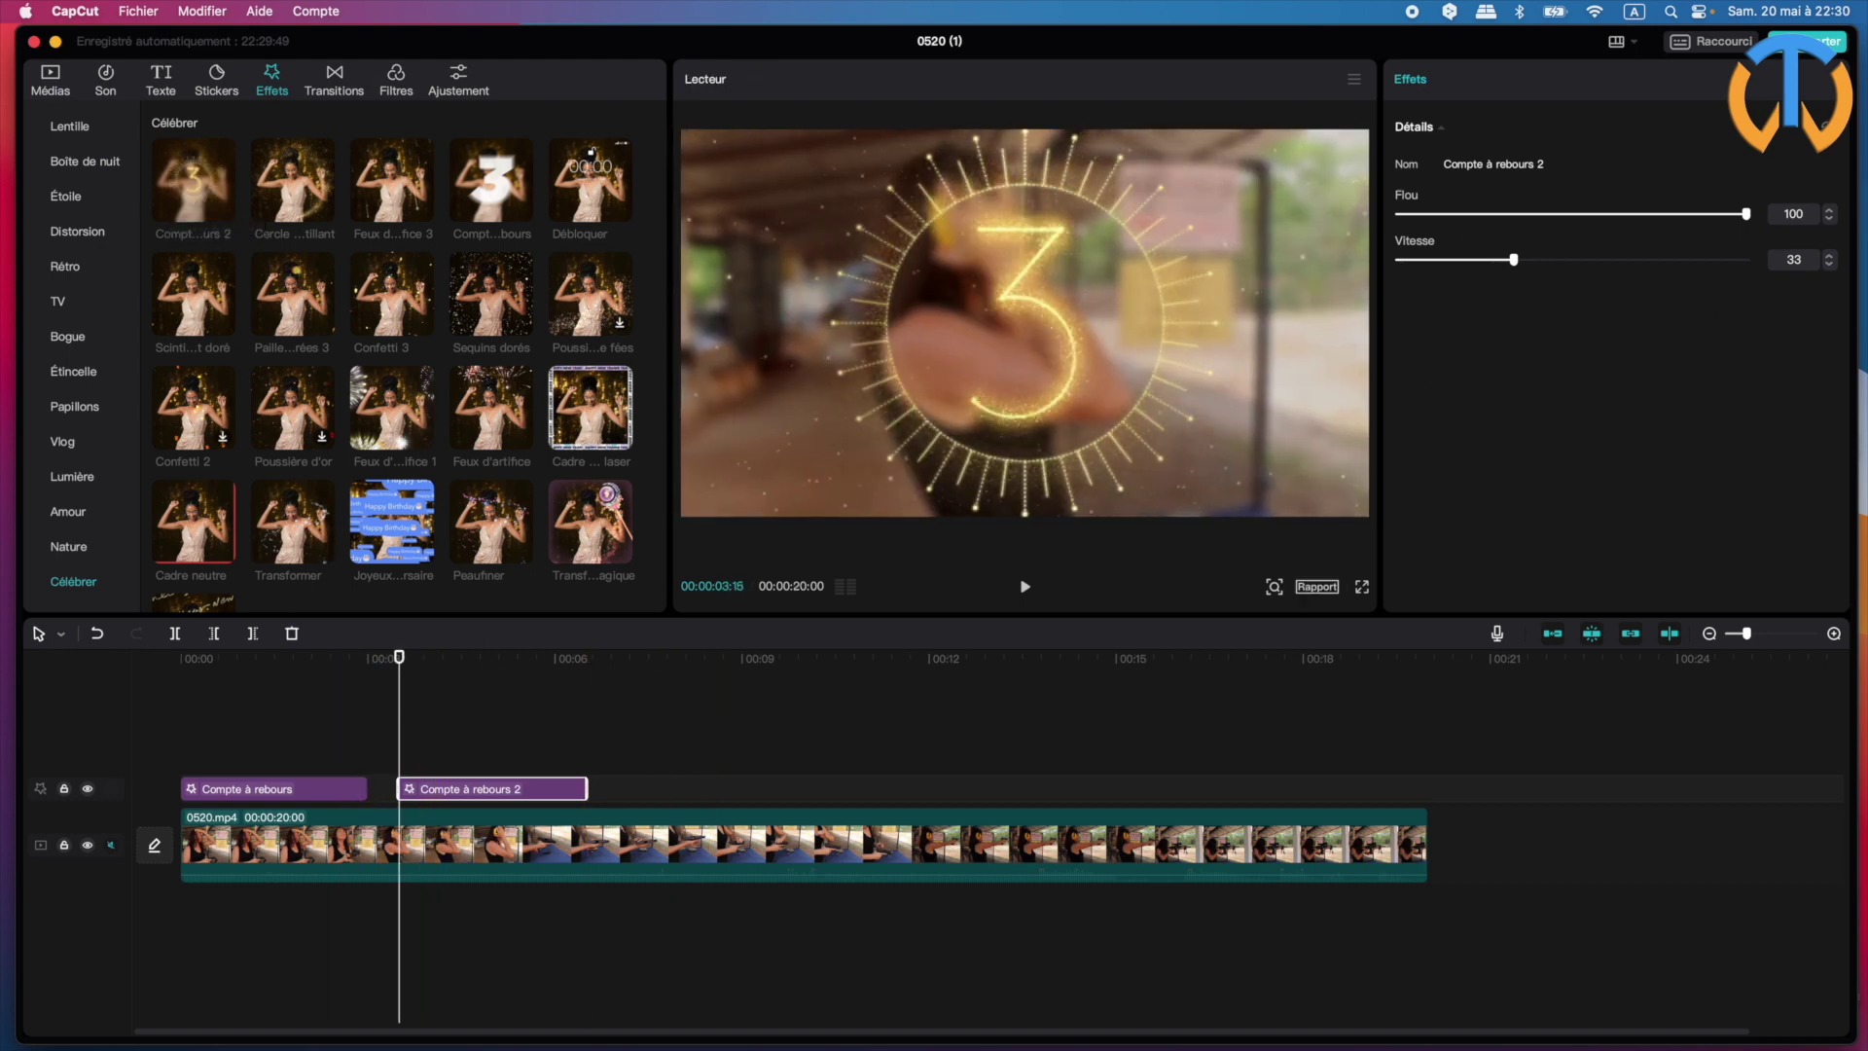
key(space)
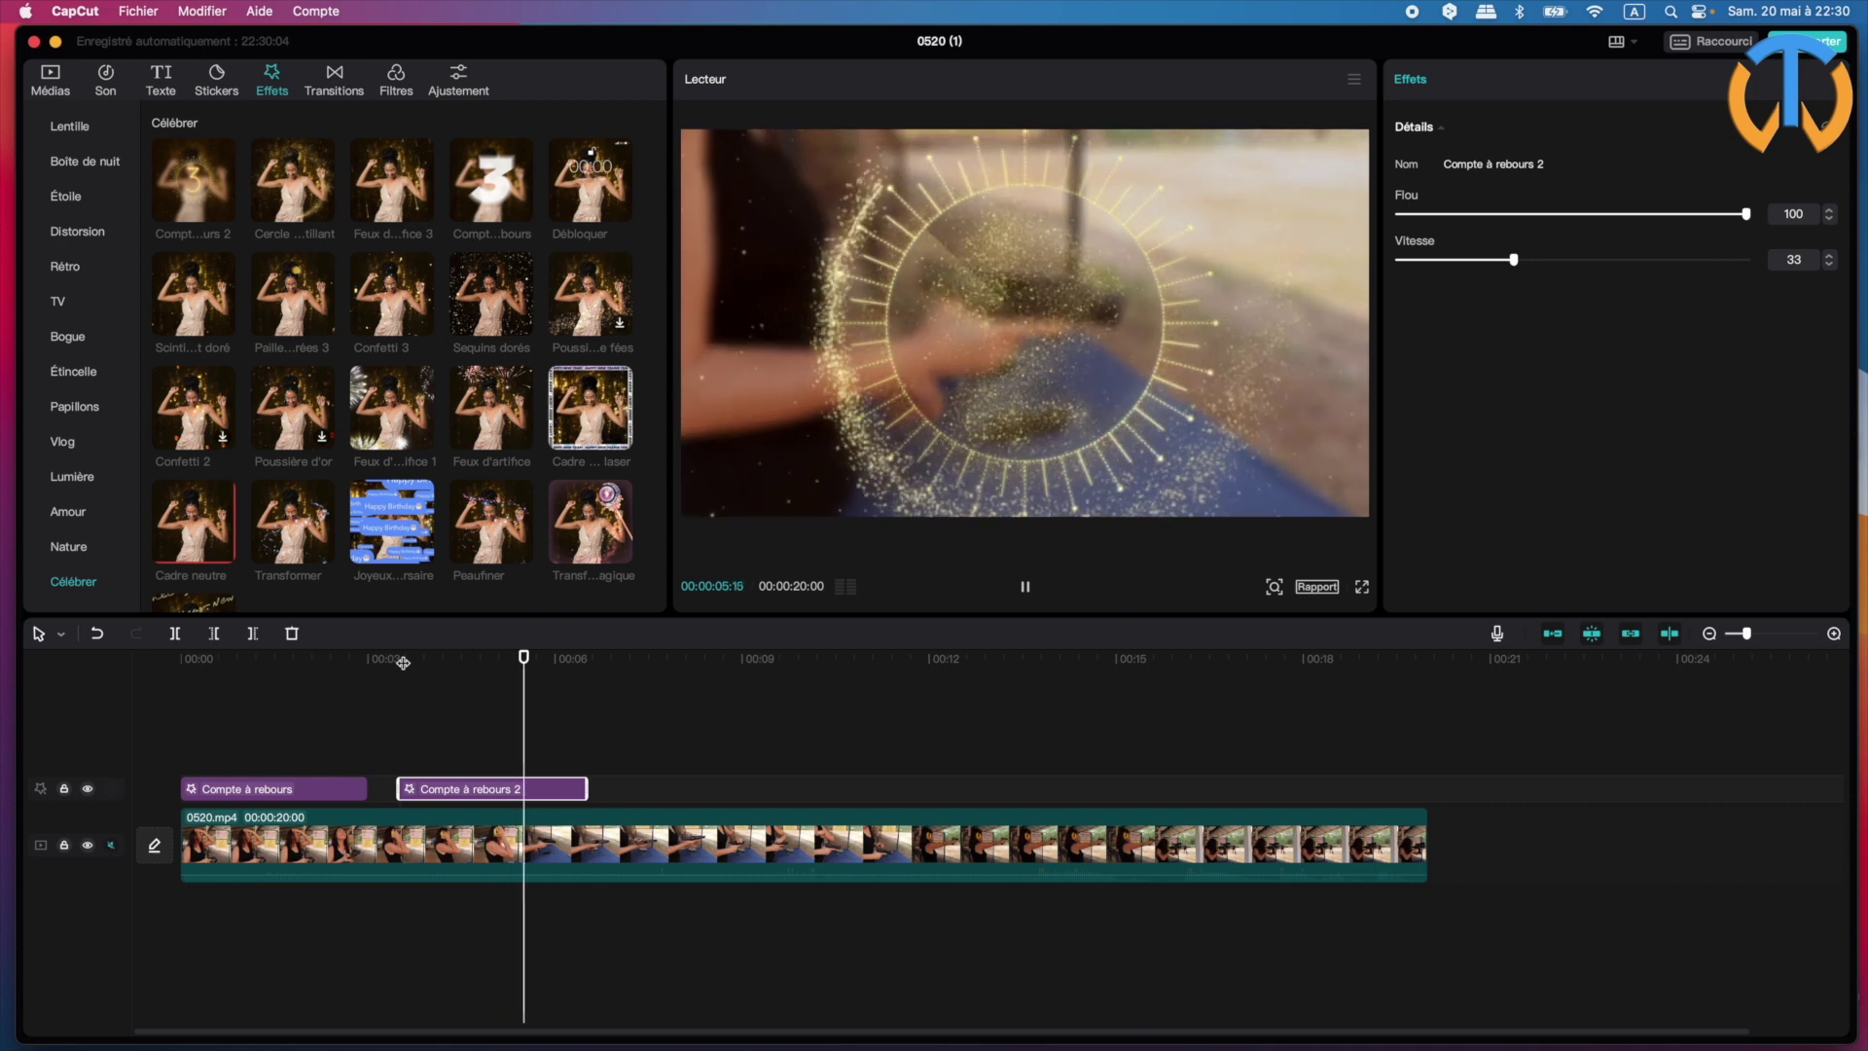
key(space)
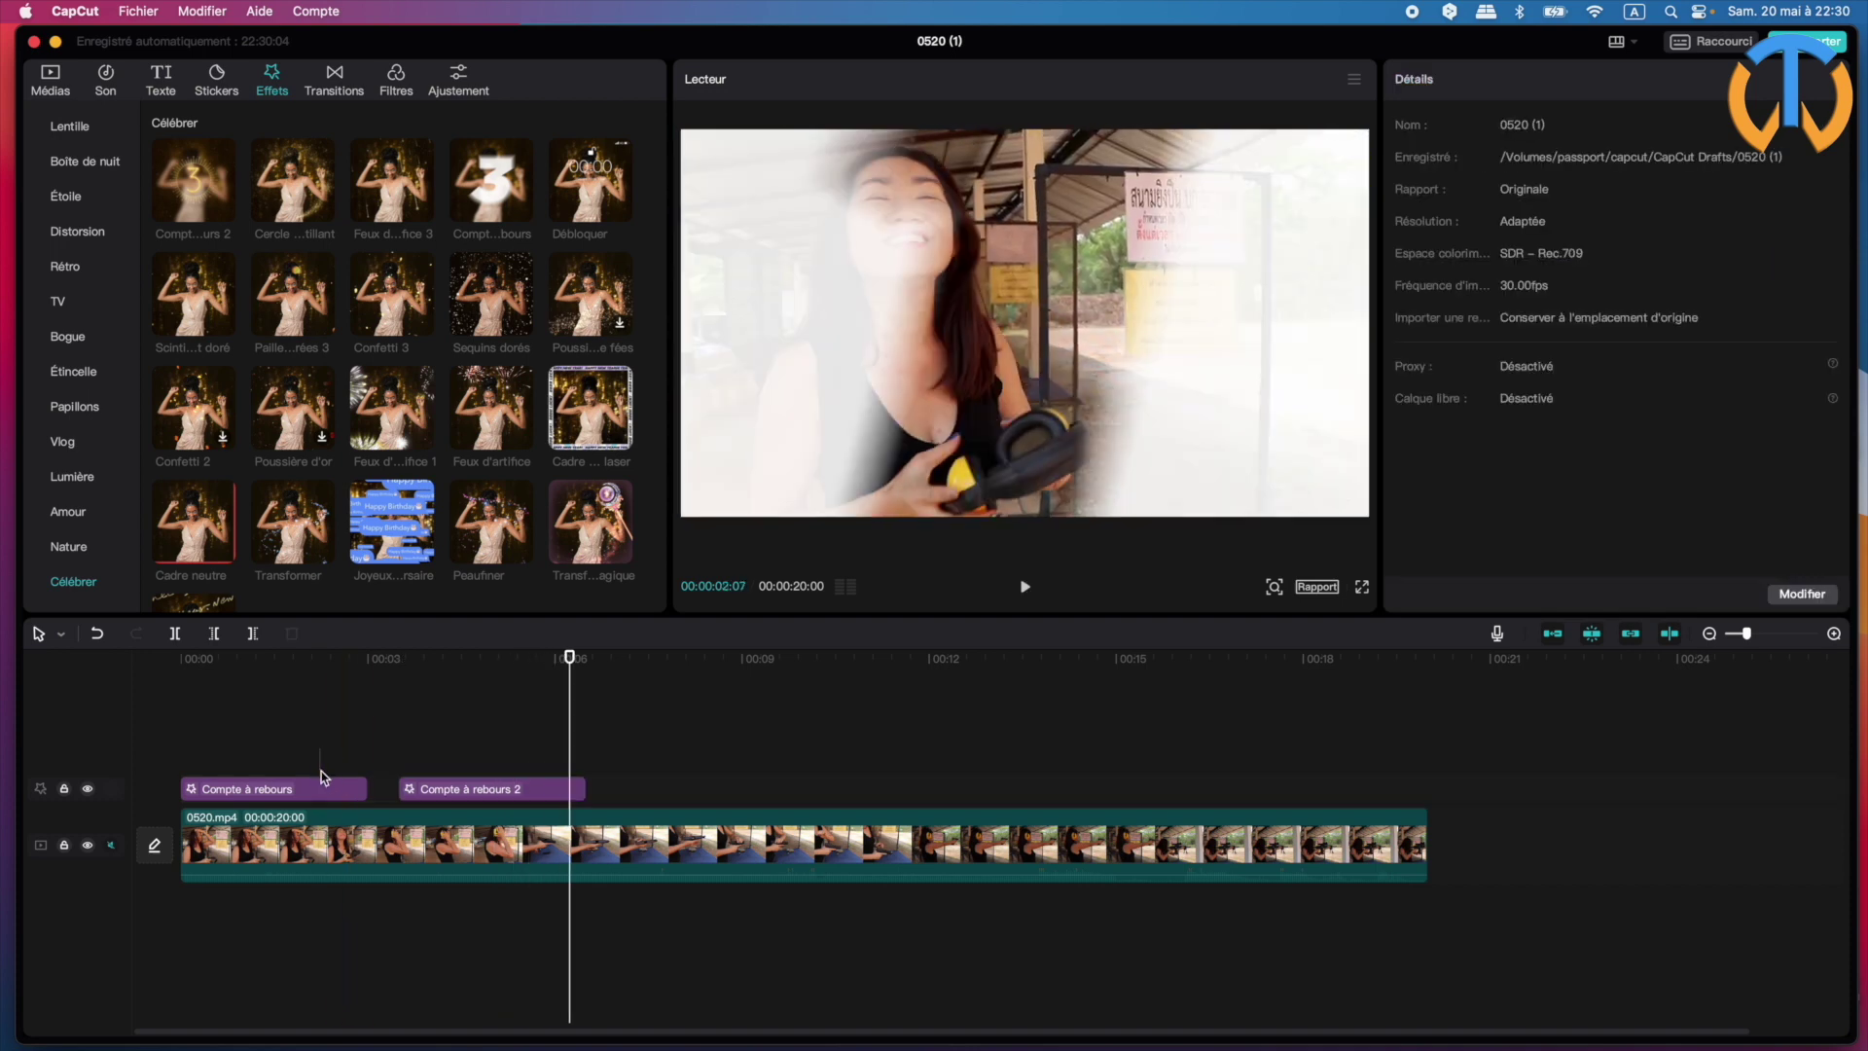
- Delete both Compte à rebours effects together and return the playhead to the start of the clip
drag(319, 748, 410, 795)
key(Delete)
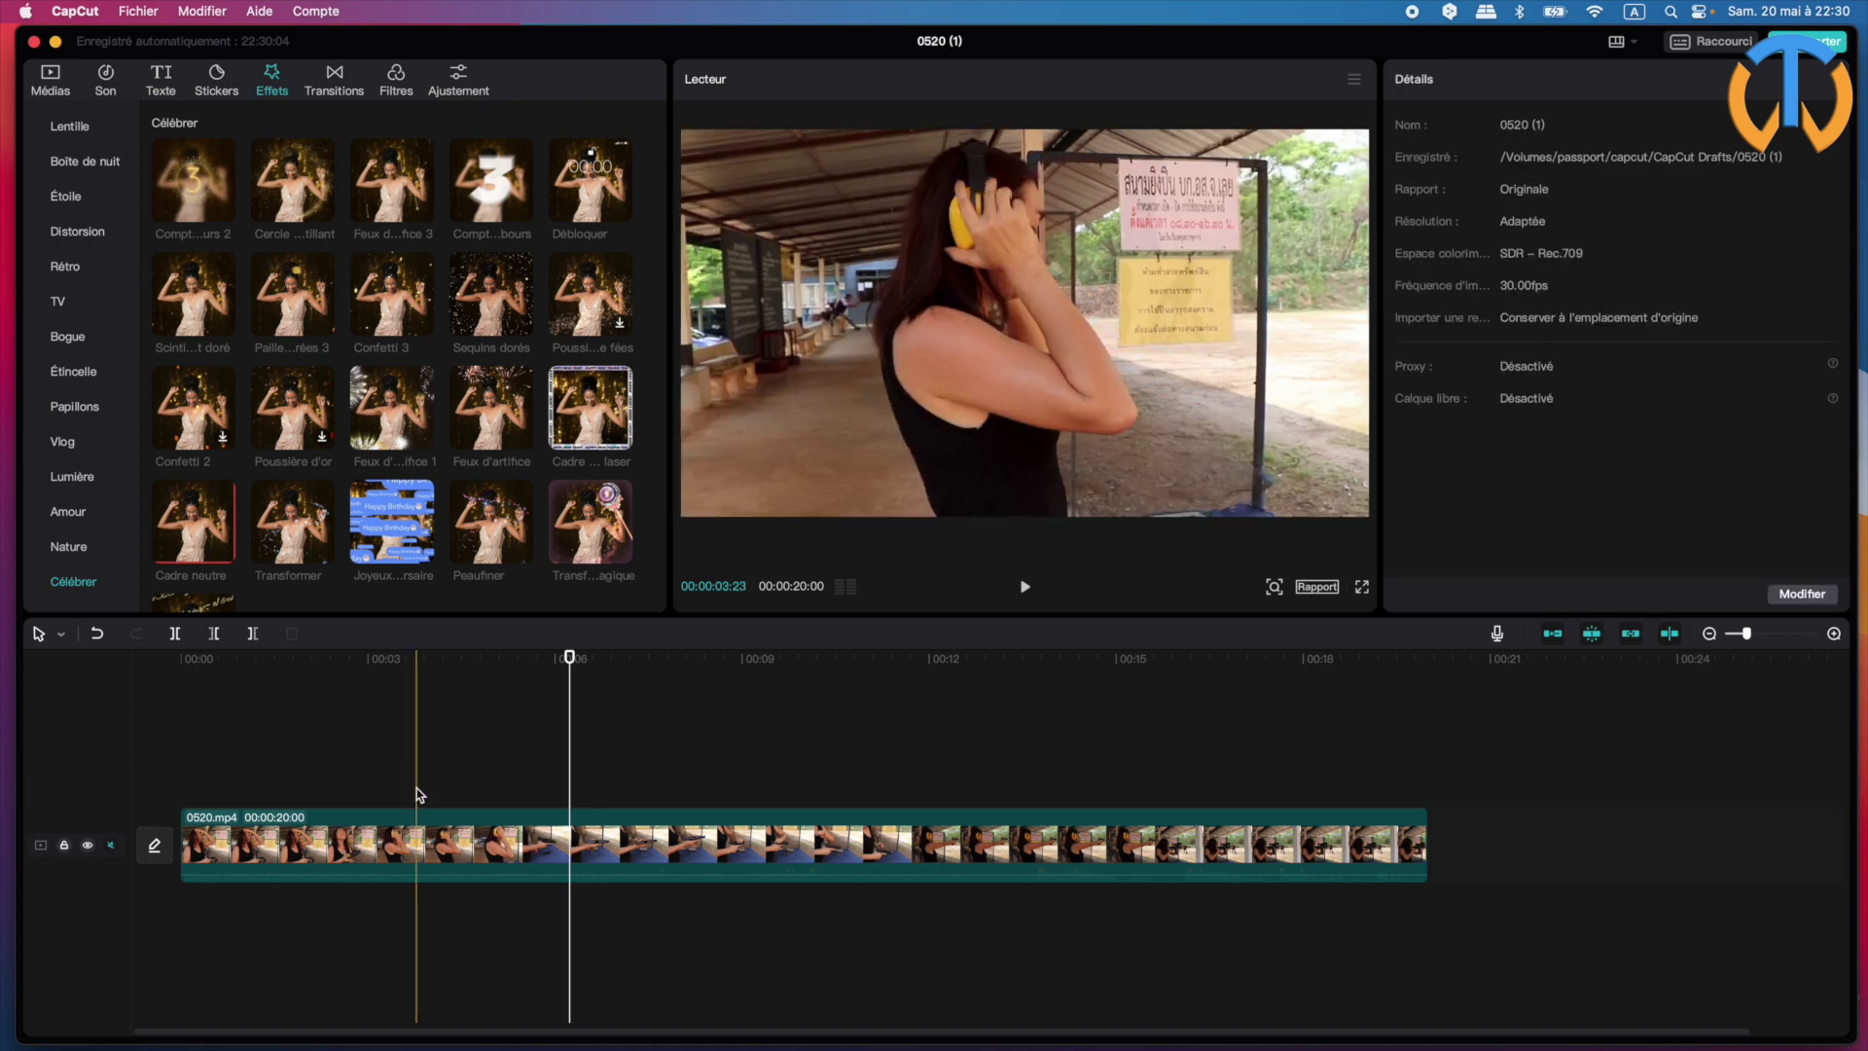
key(Home)
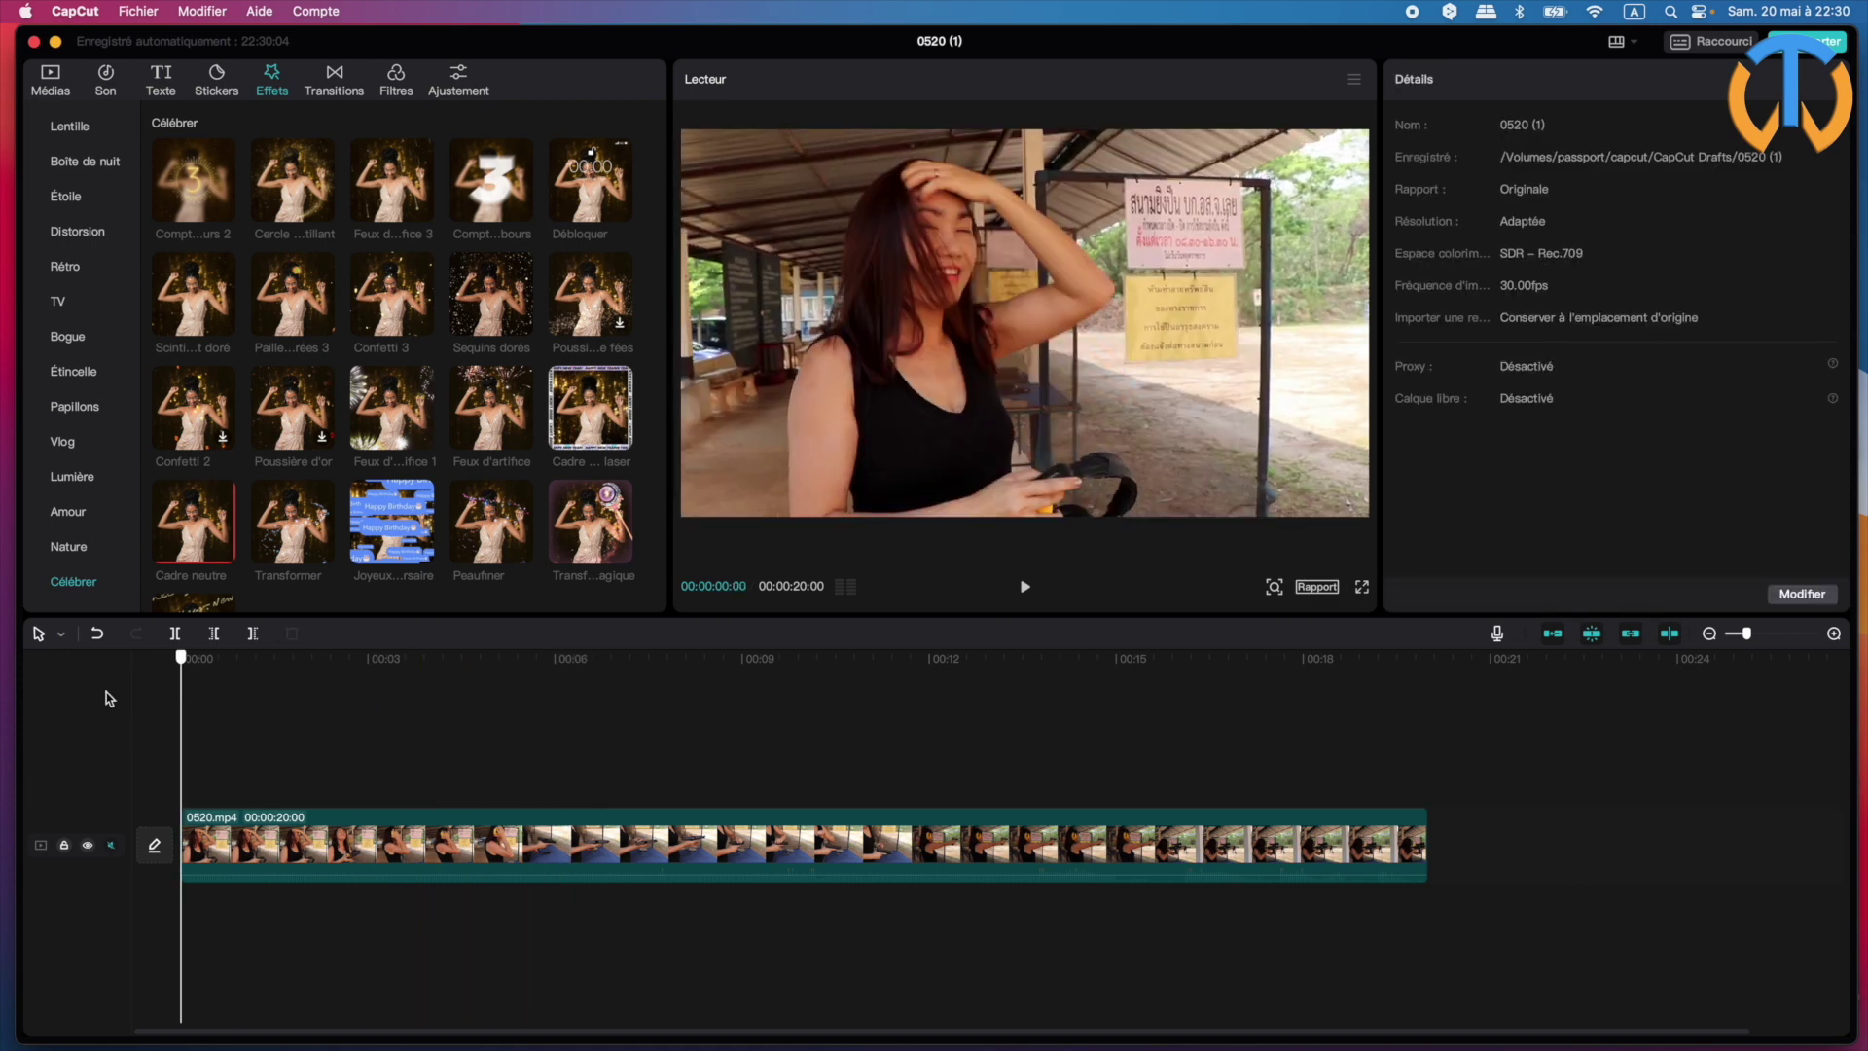
- Try the Collage effect from the Bande dessinée category at the start of the clip, scrubbing through it before deleting it
scroll(98, 484, down, 5)
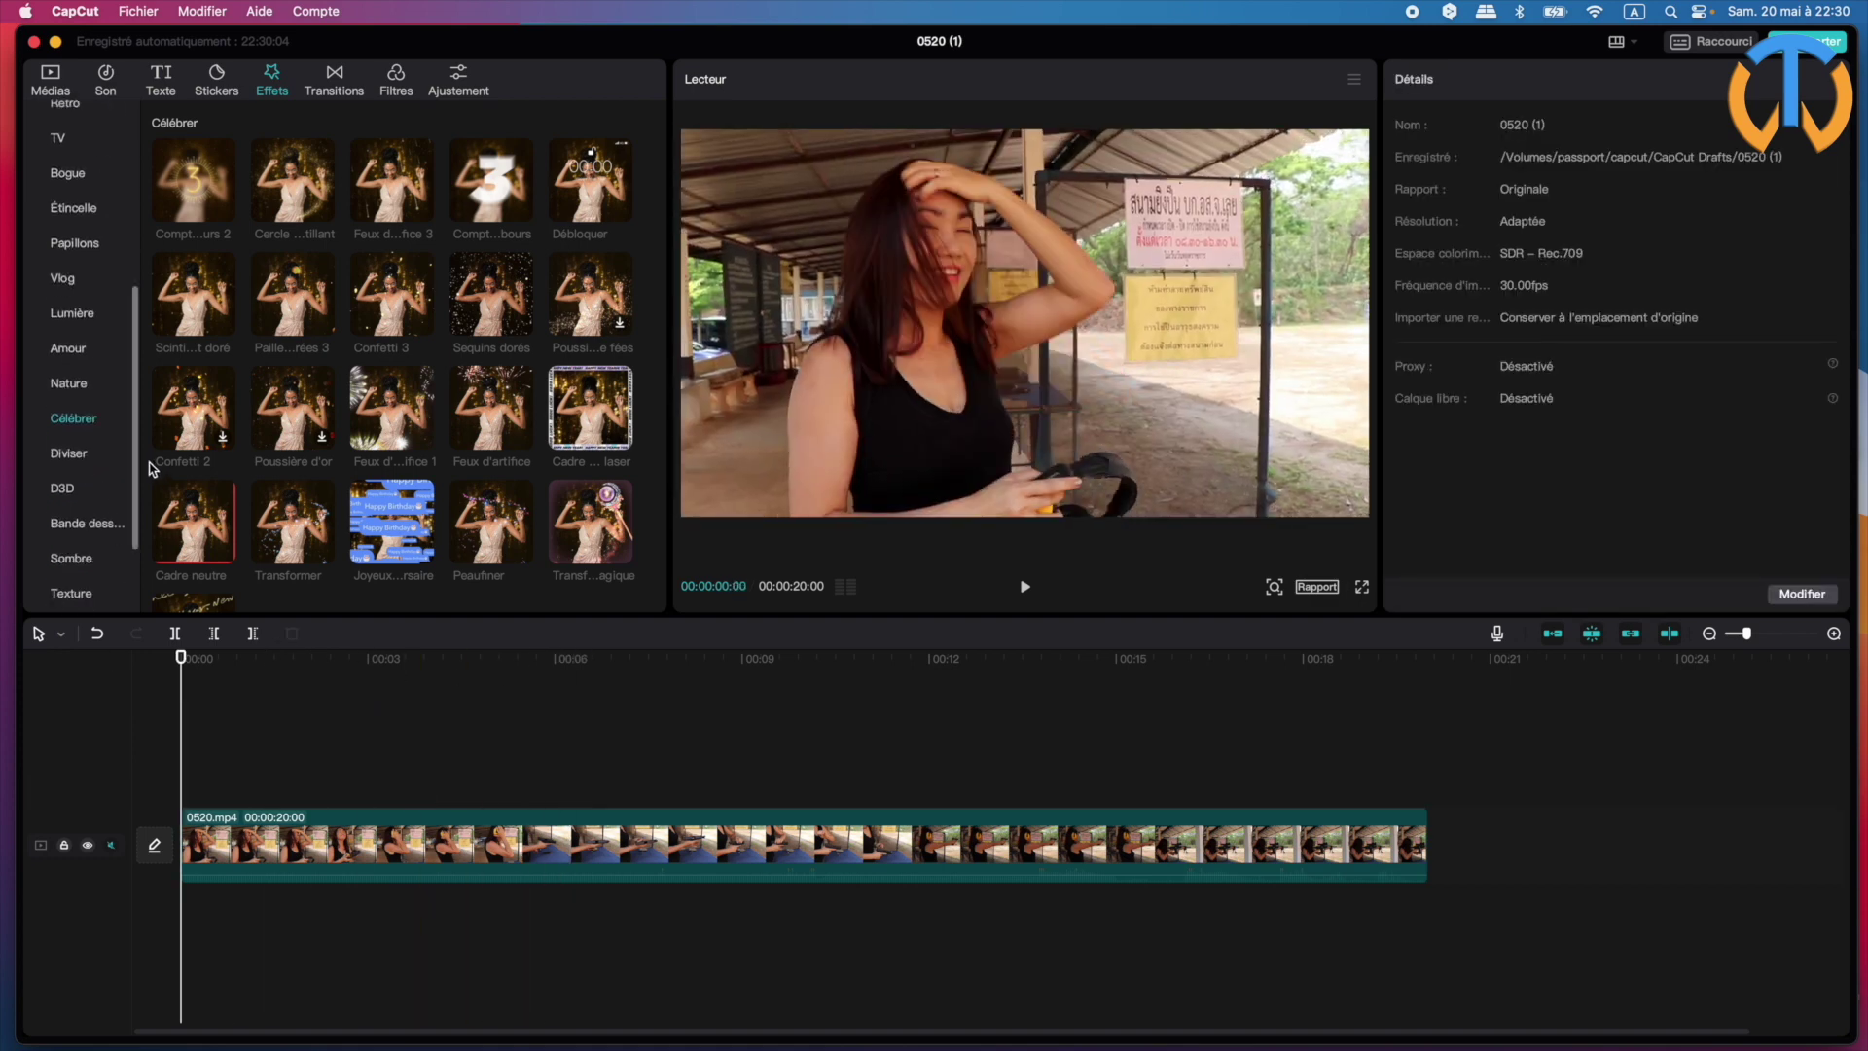
click(108, 532)
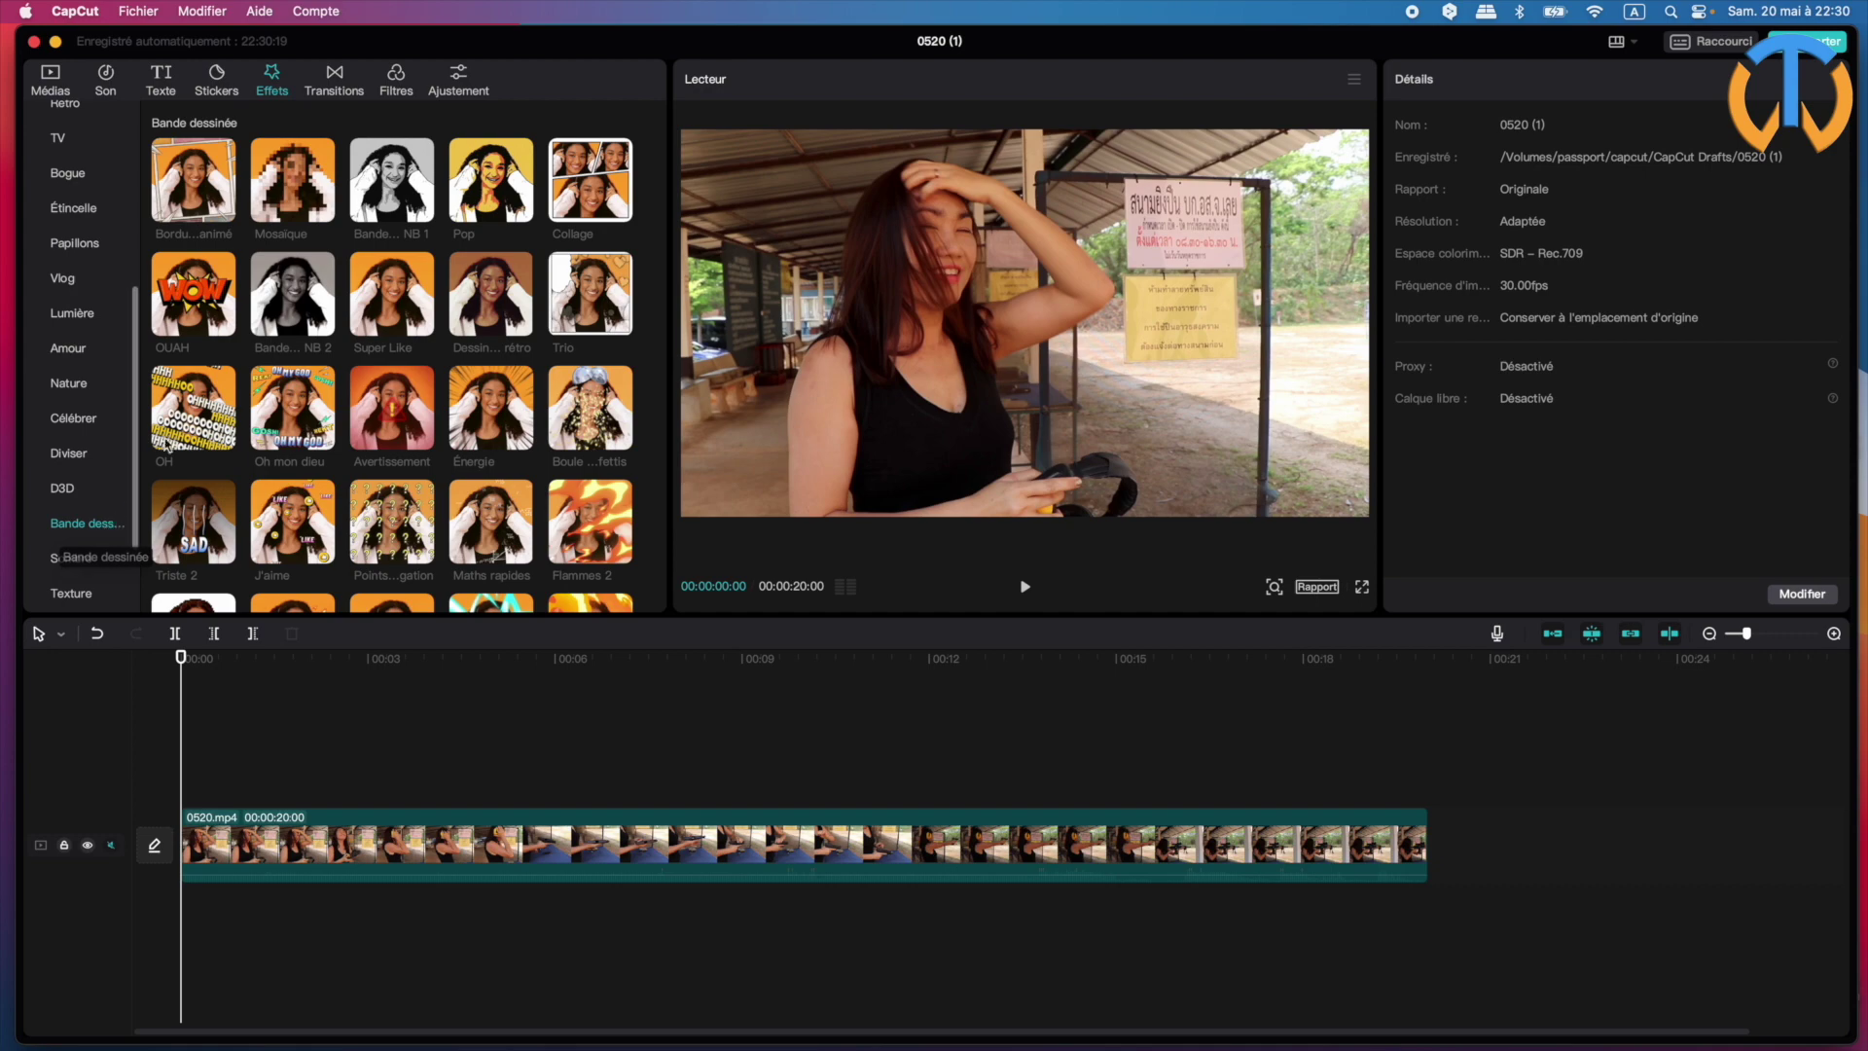
click(600, 173)
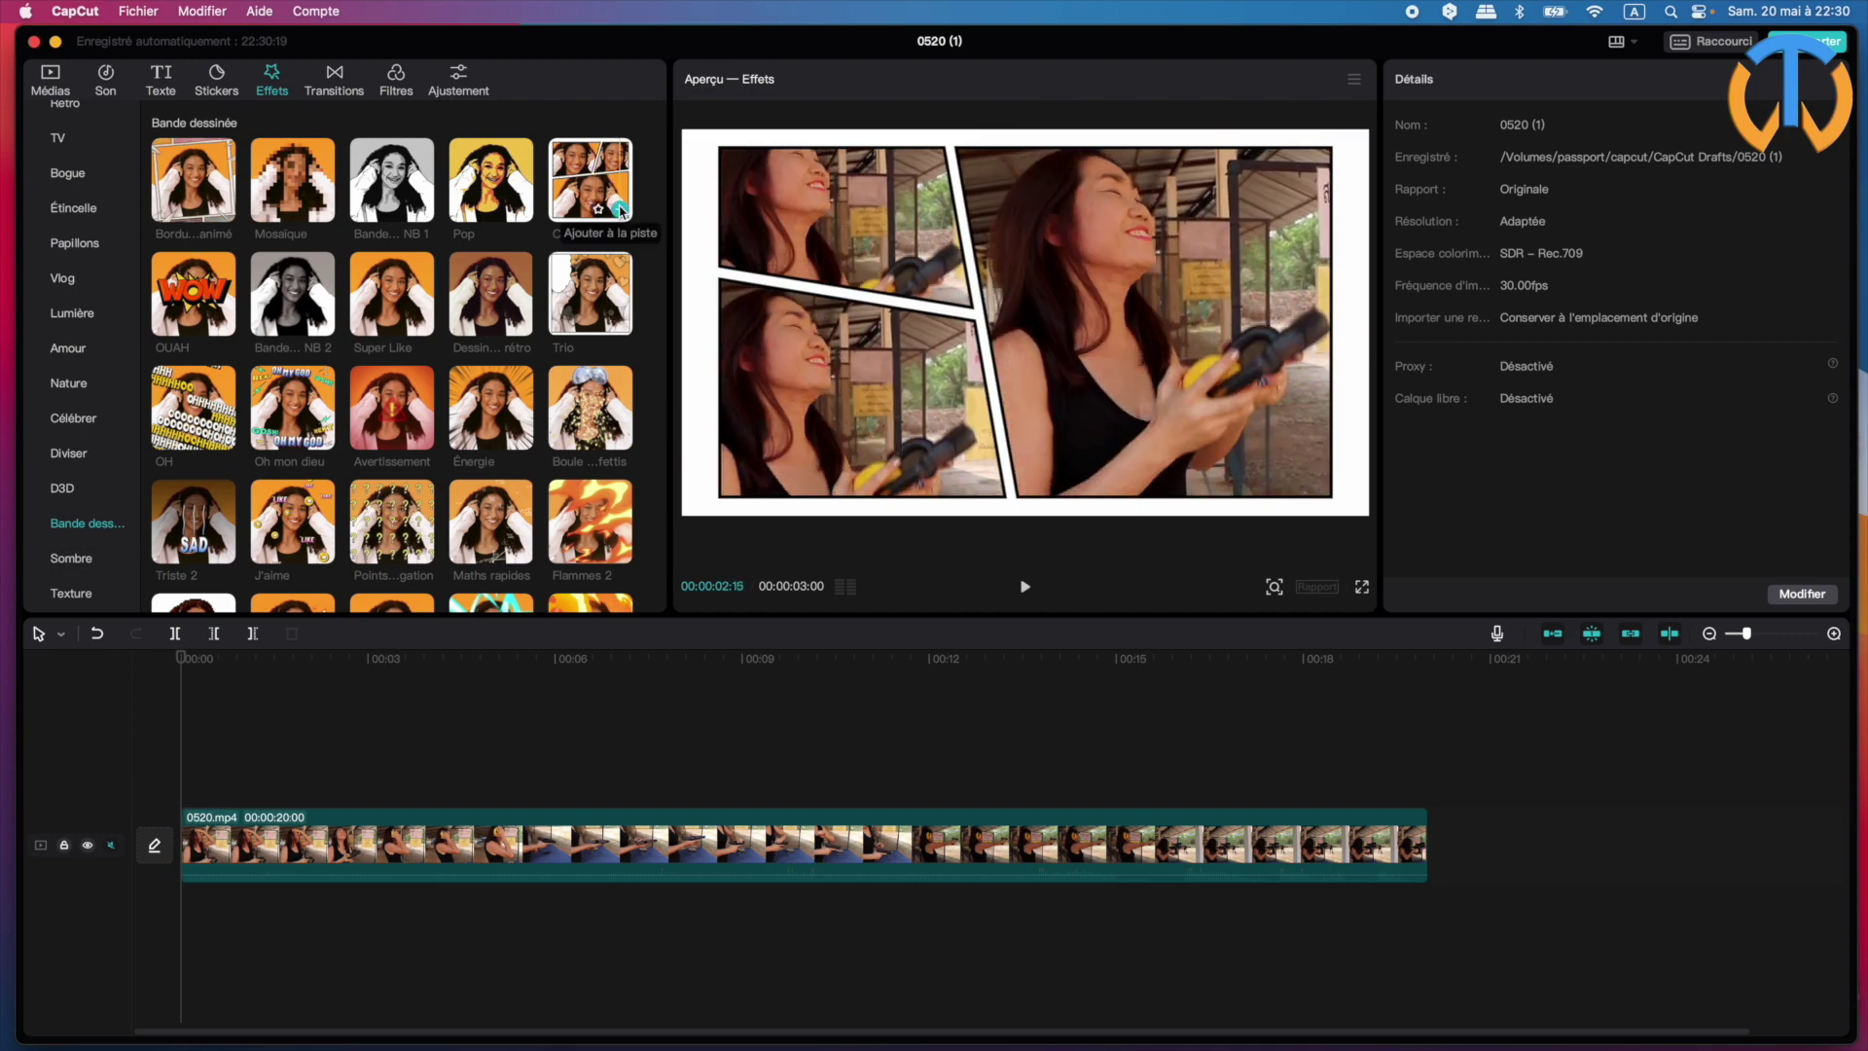
click(620, 208)
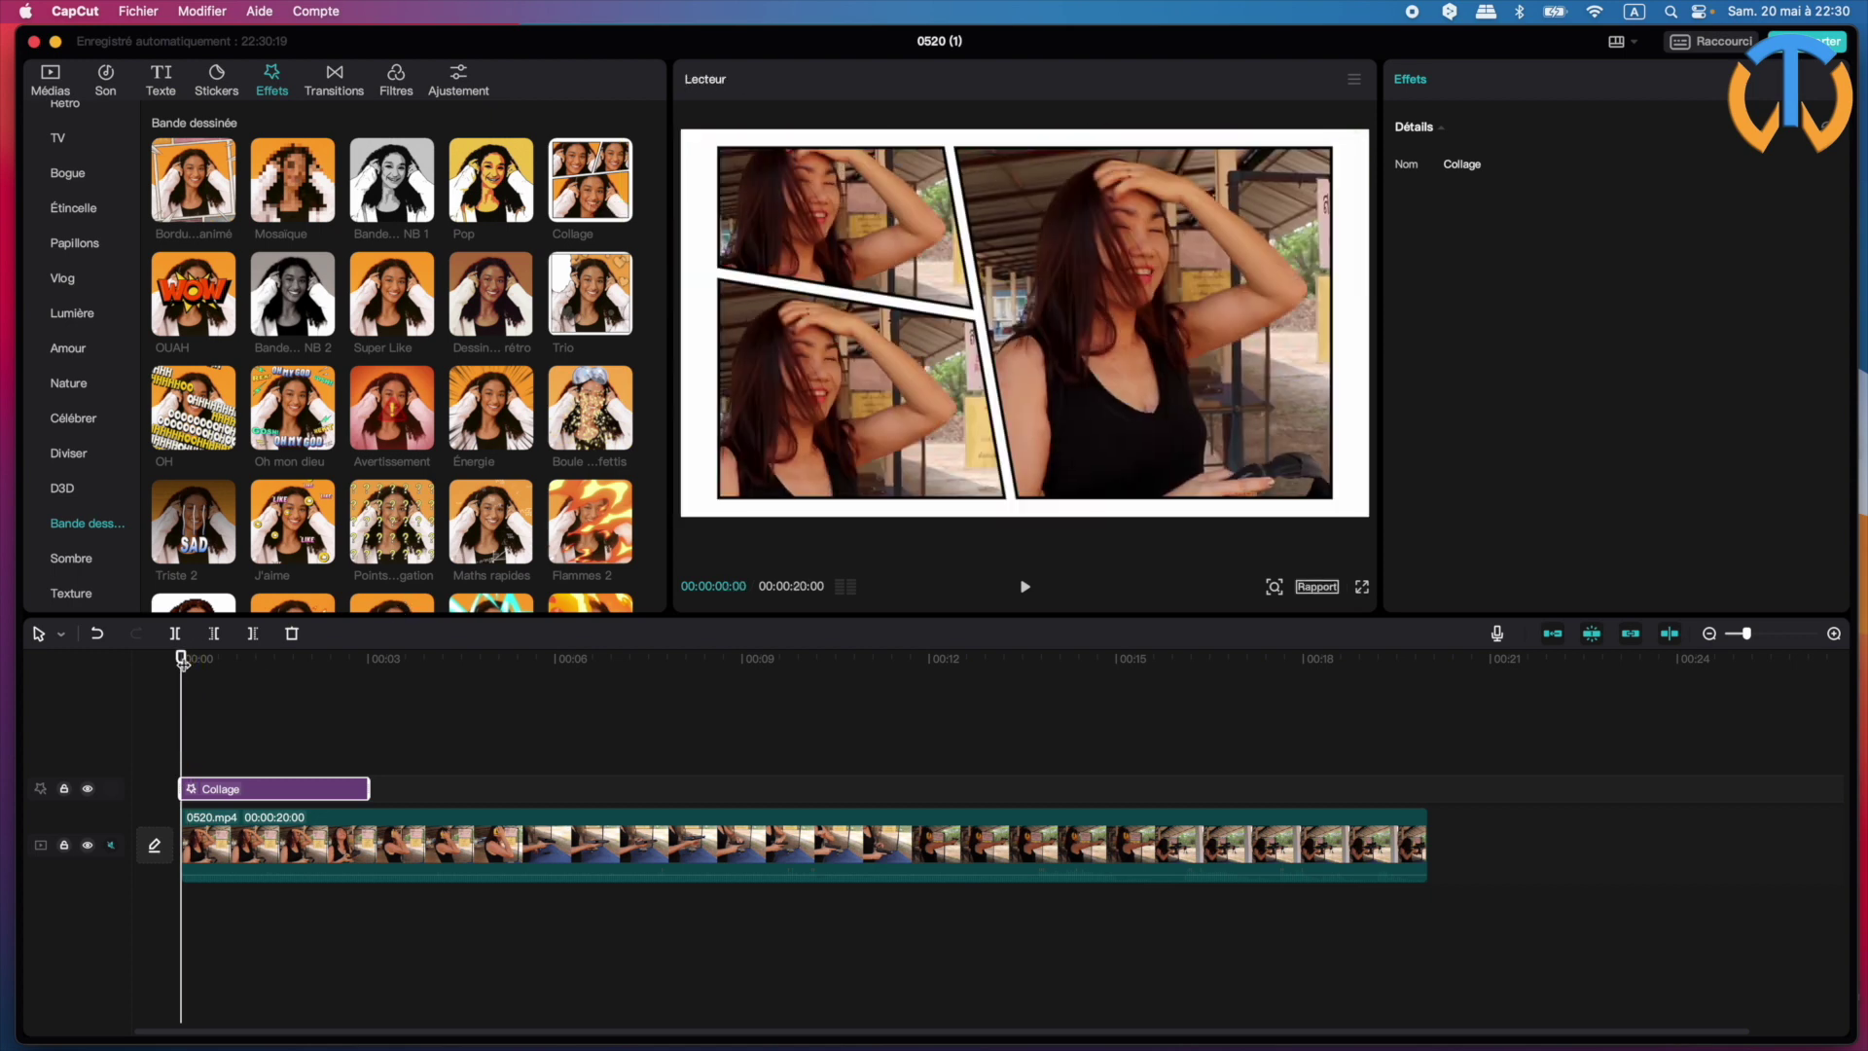
drag(182, 661, 265, 657)
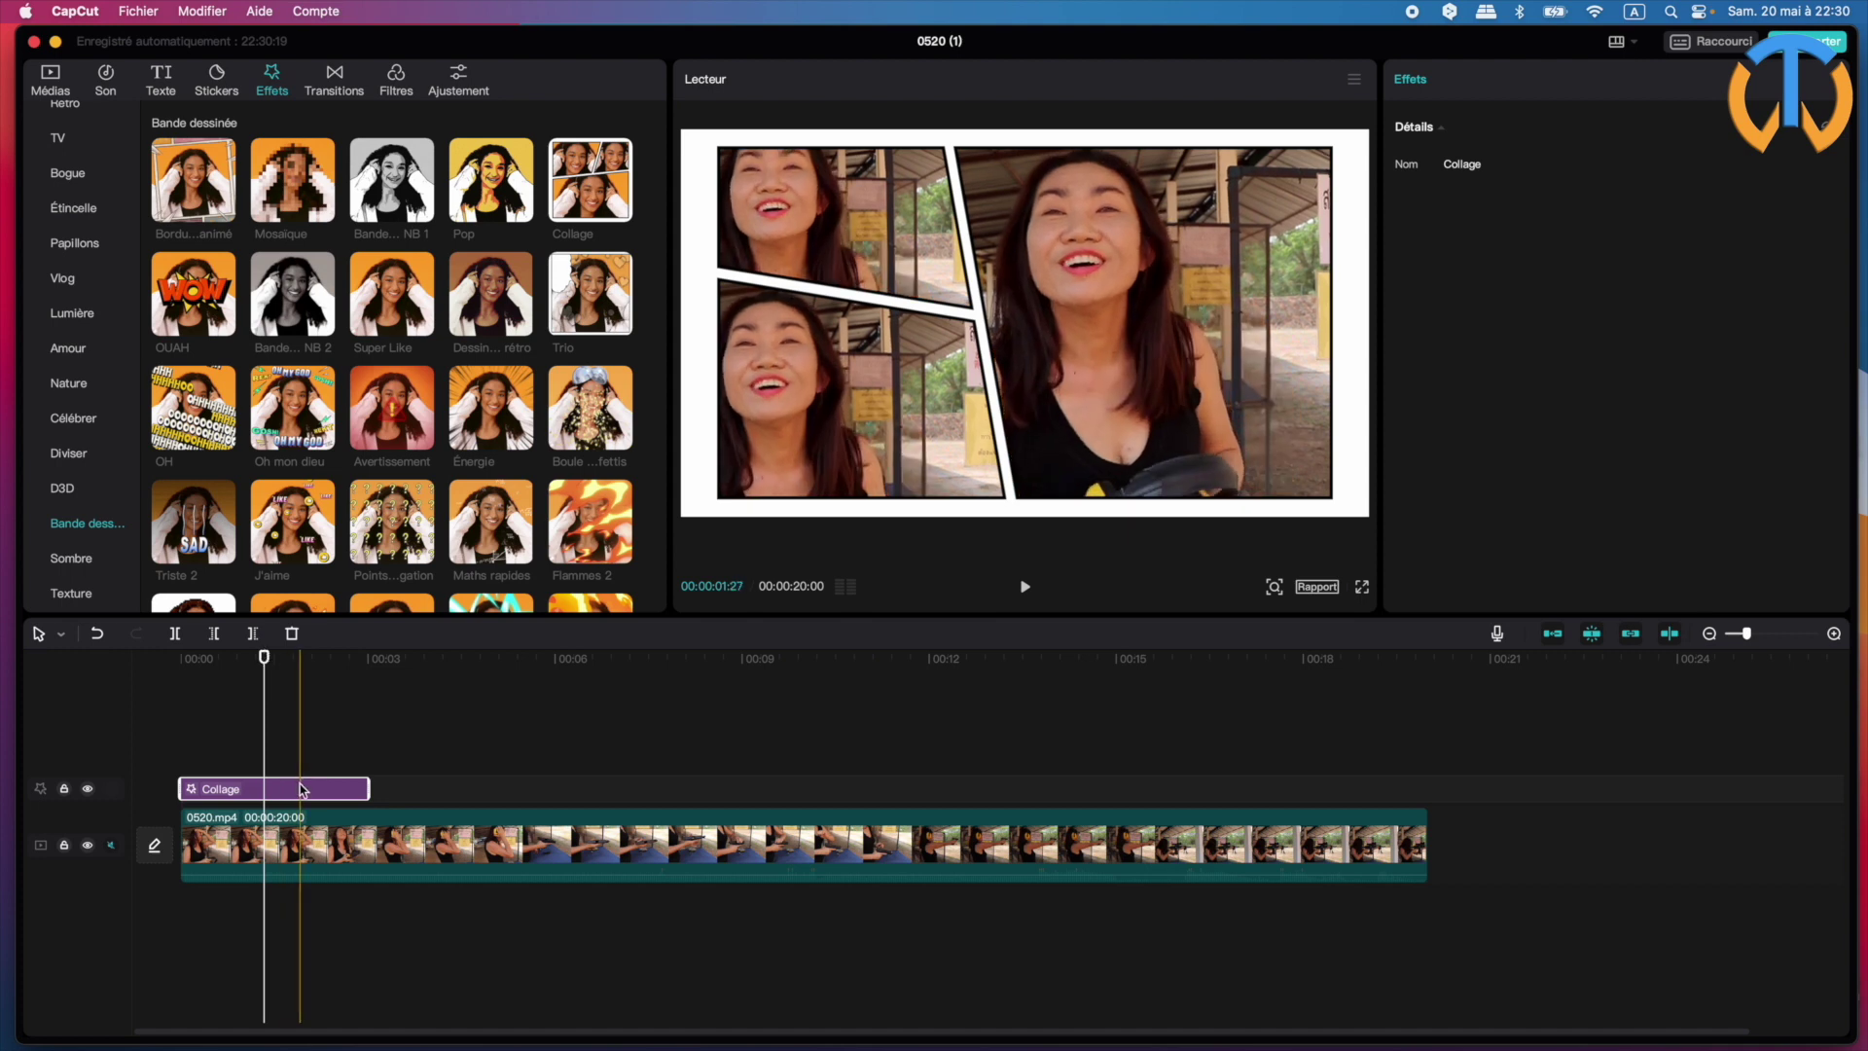
key(Delete)
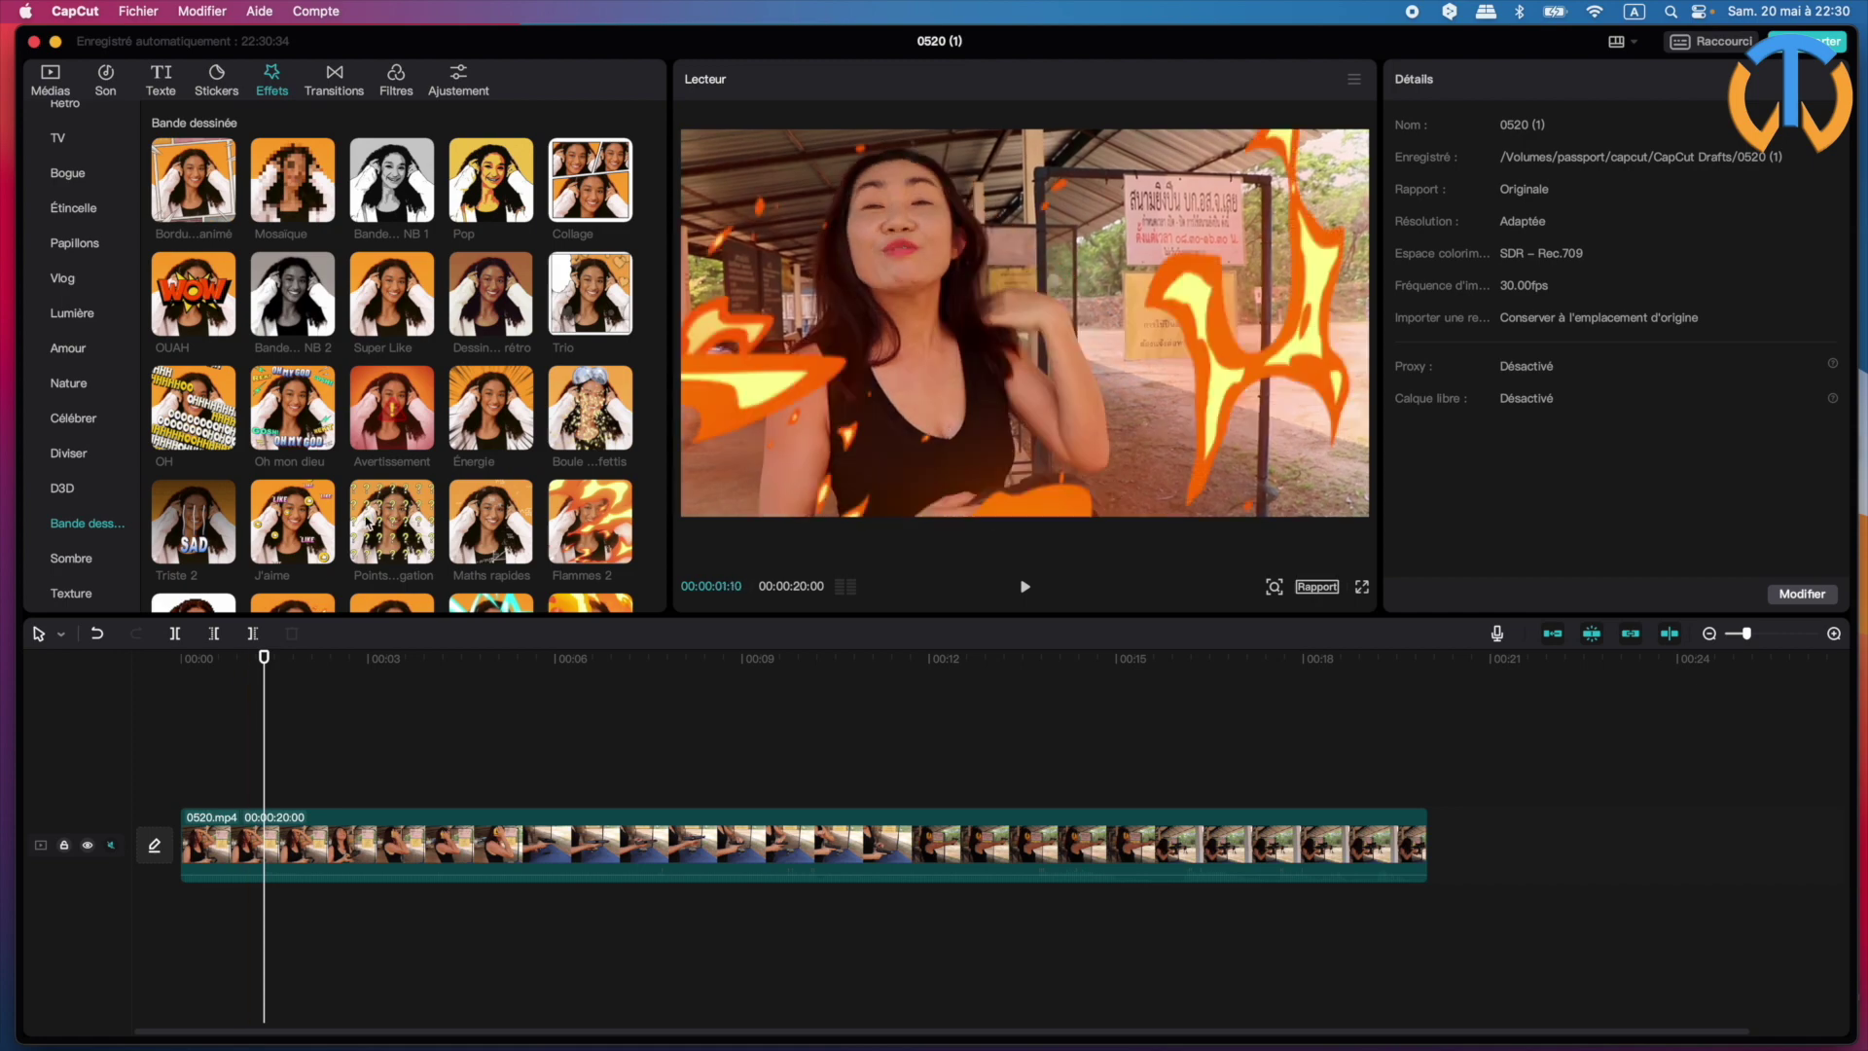
- Add the Avertissement effect from the playhead at about 1.3 seconds and play it back
click(421, 437)
key(space)
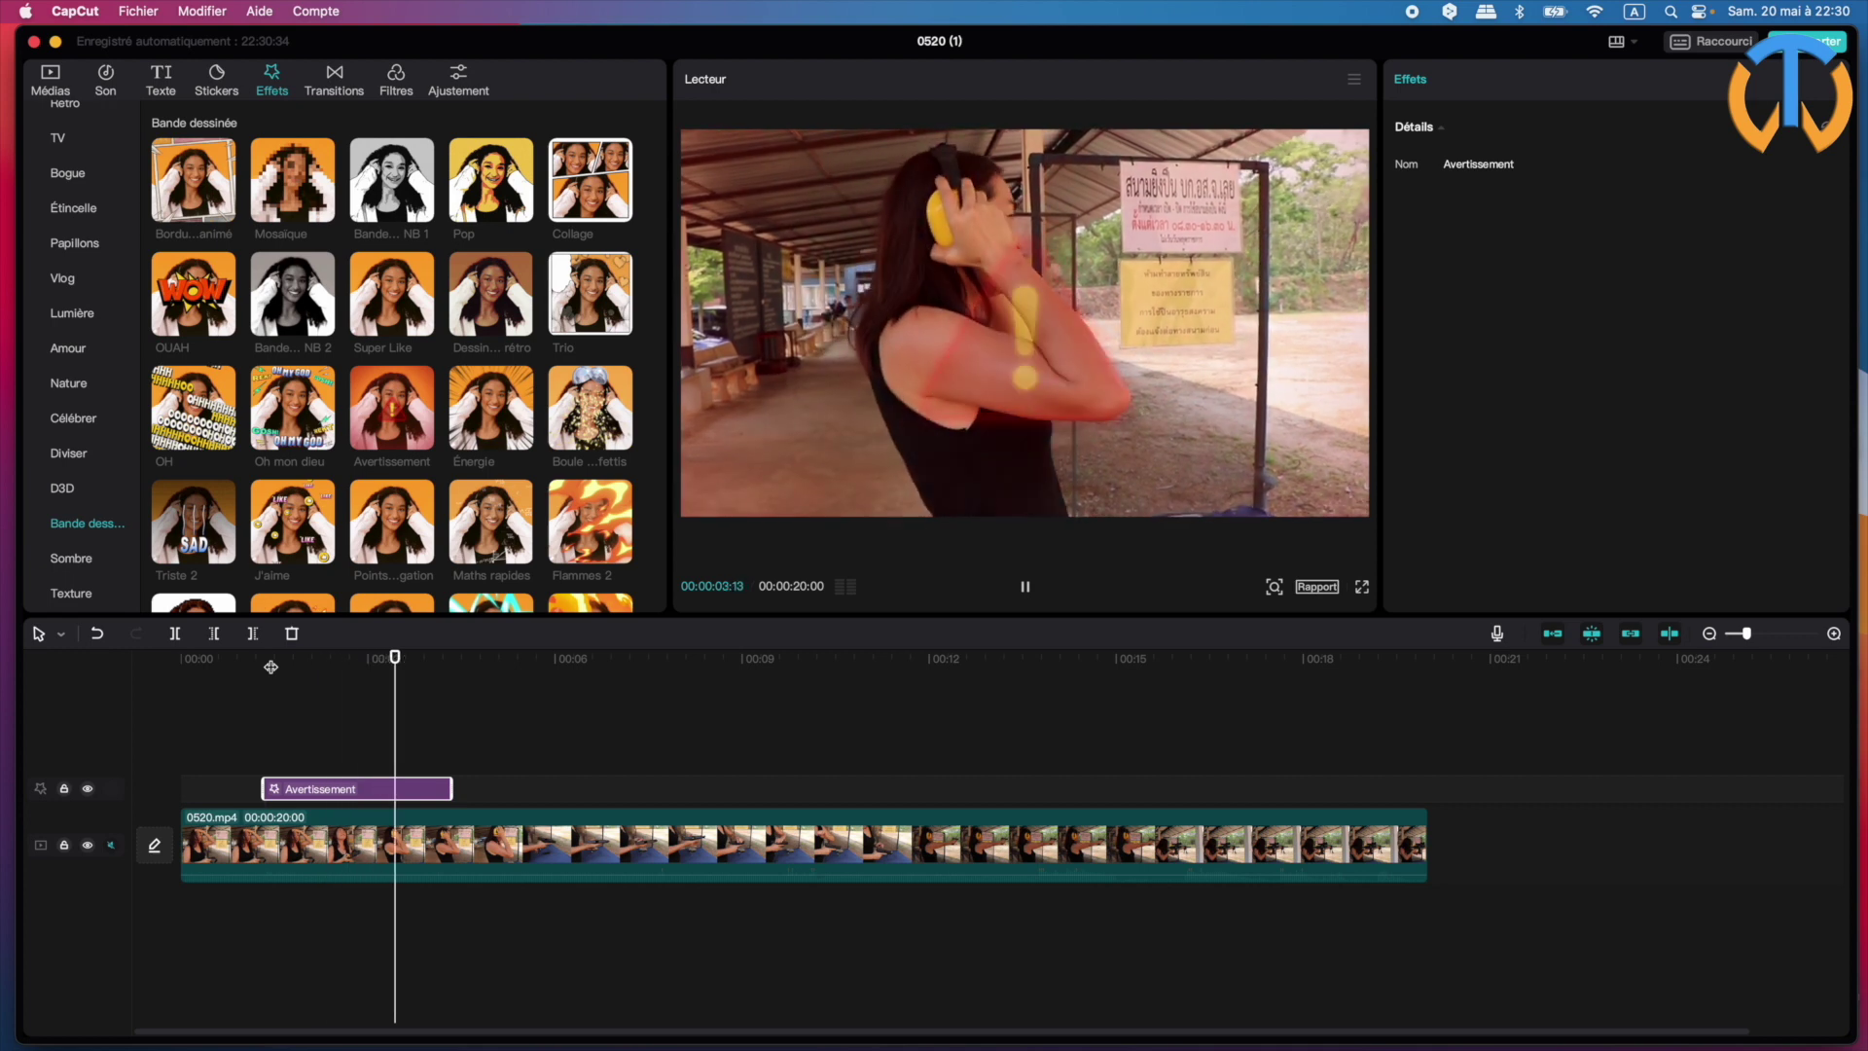
key(space)
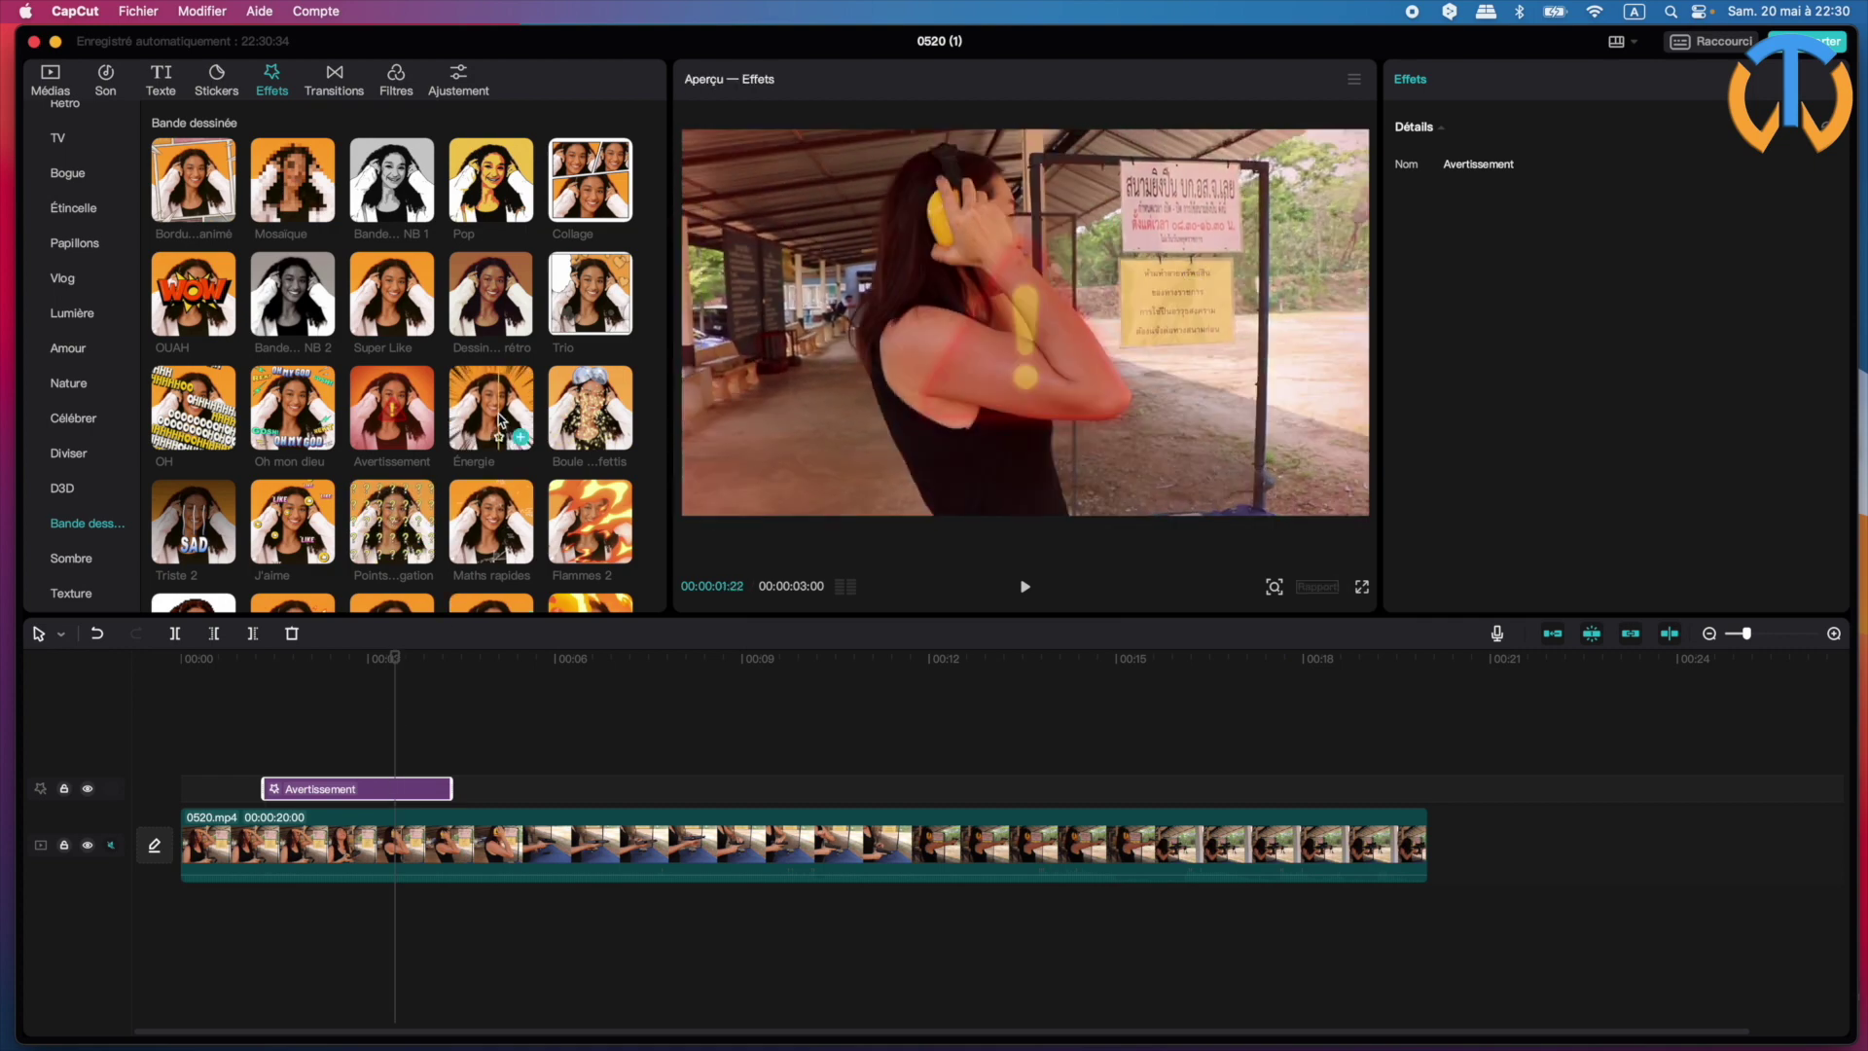
- Add the Énergie effect at about 3.4 seconds, overlapping the Avertissement effect, and play the combination
click(521, 438)
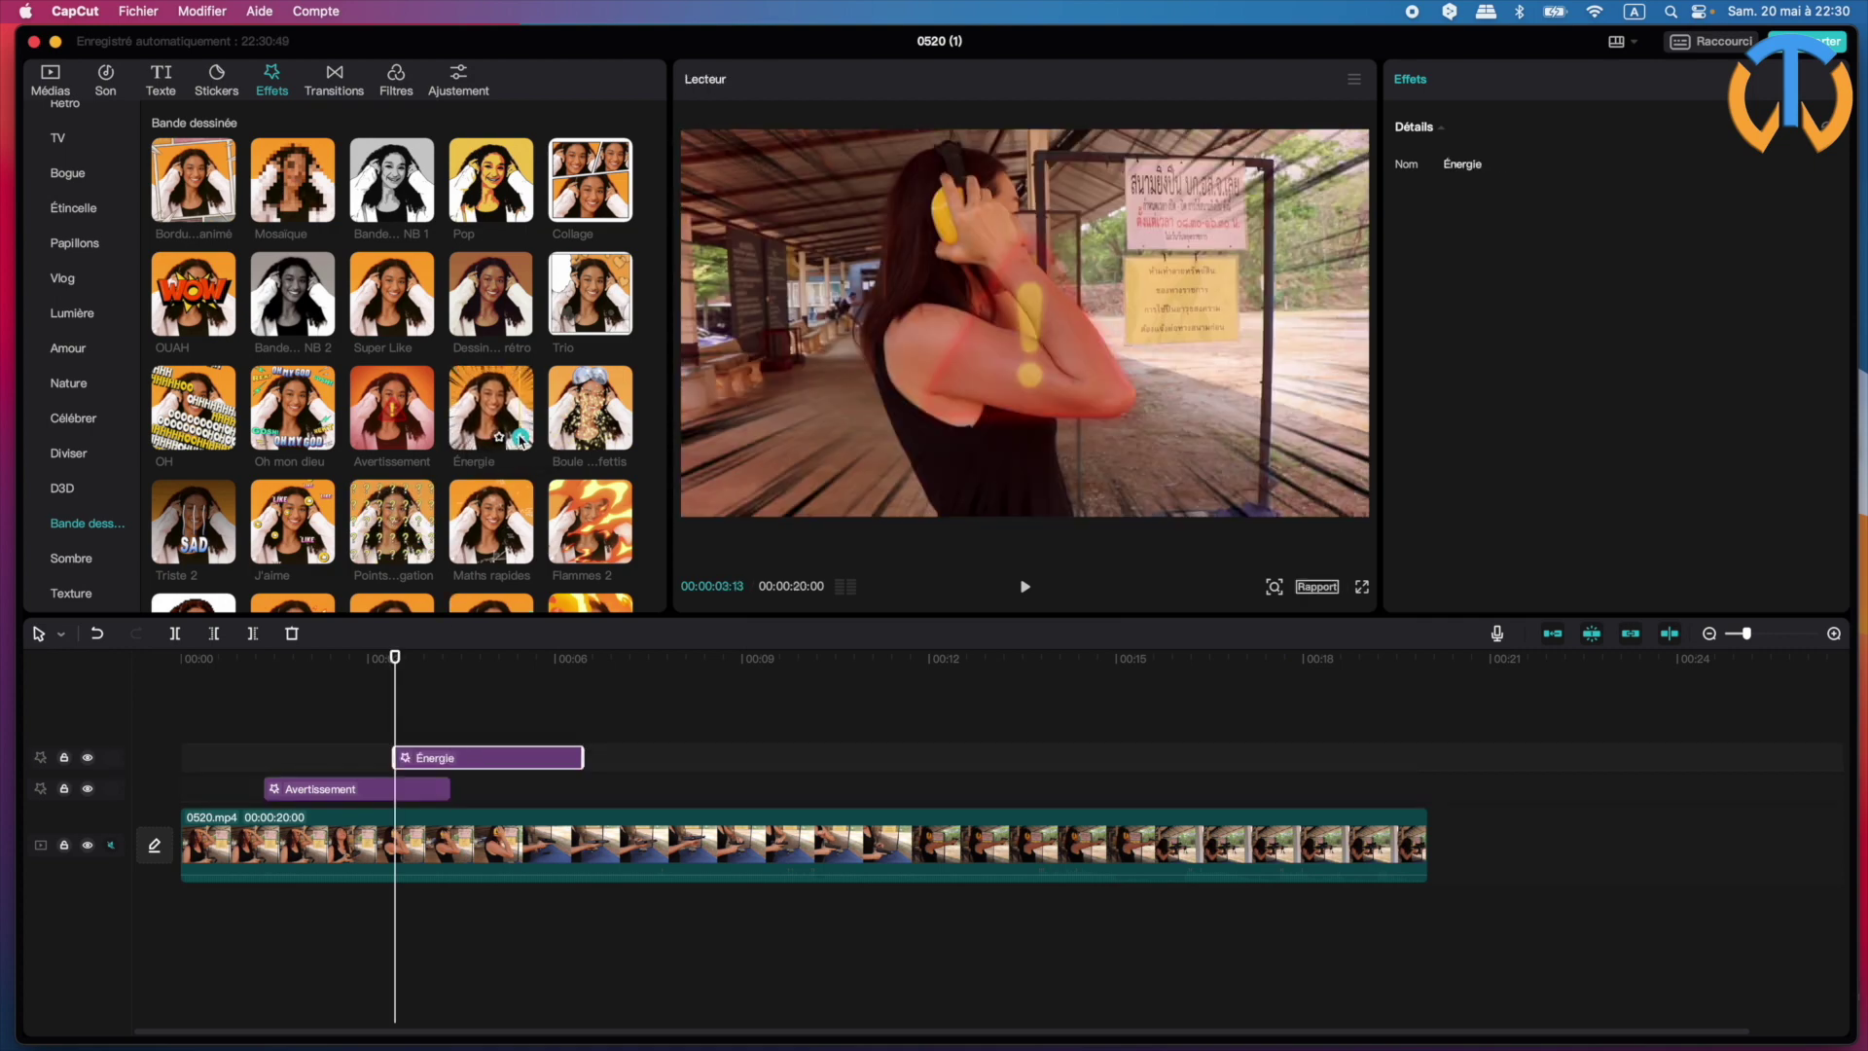
key(space)
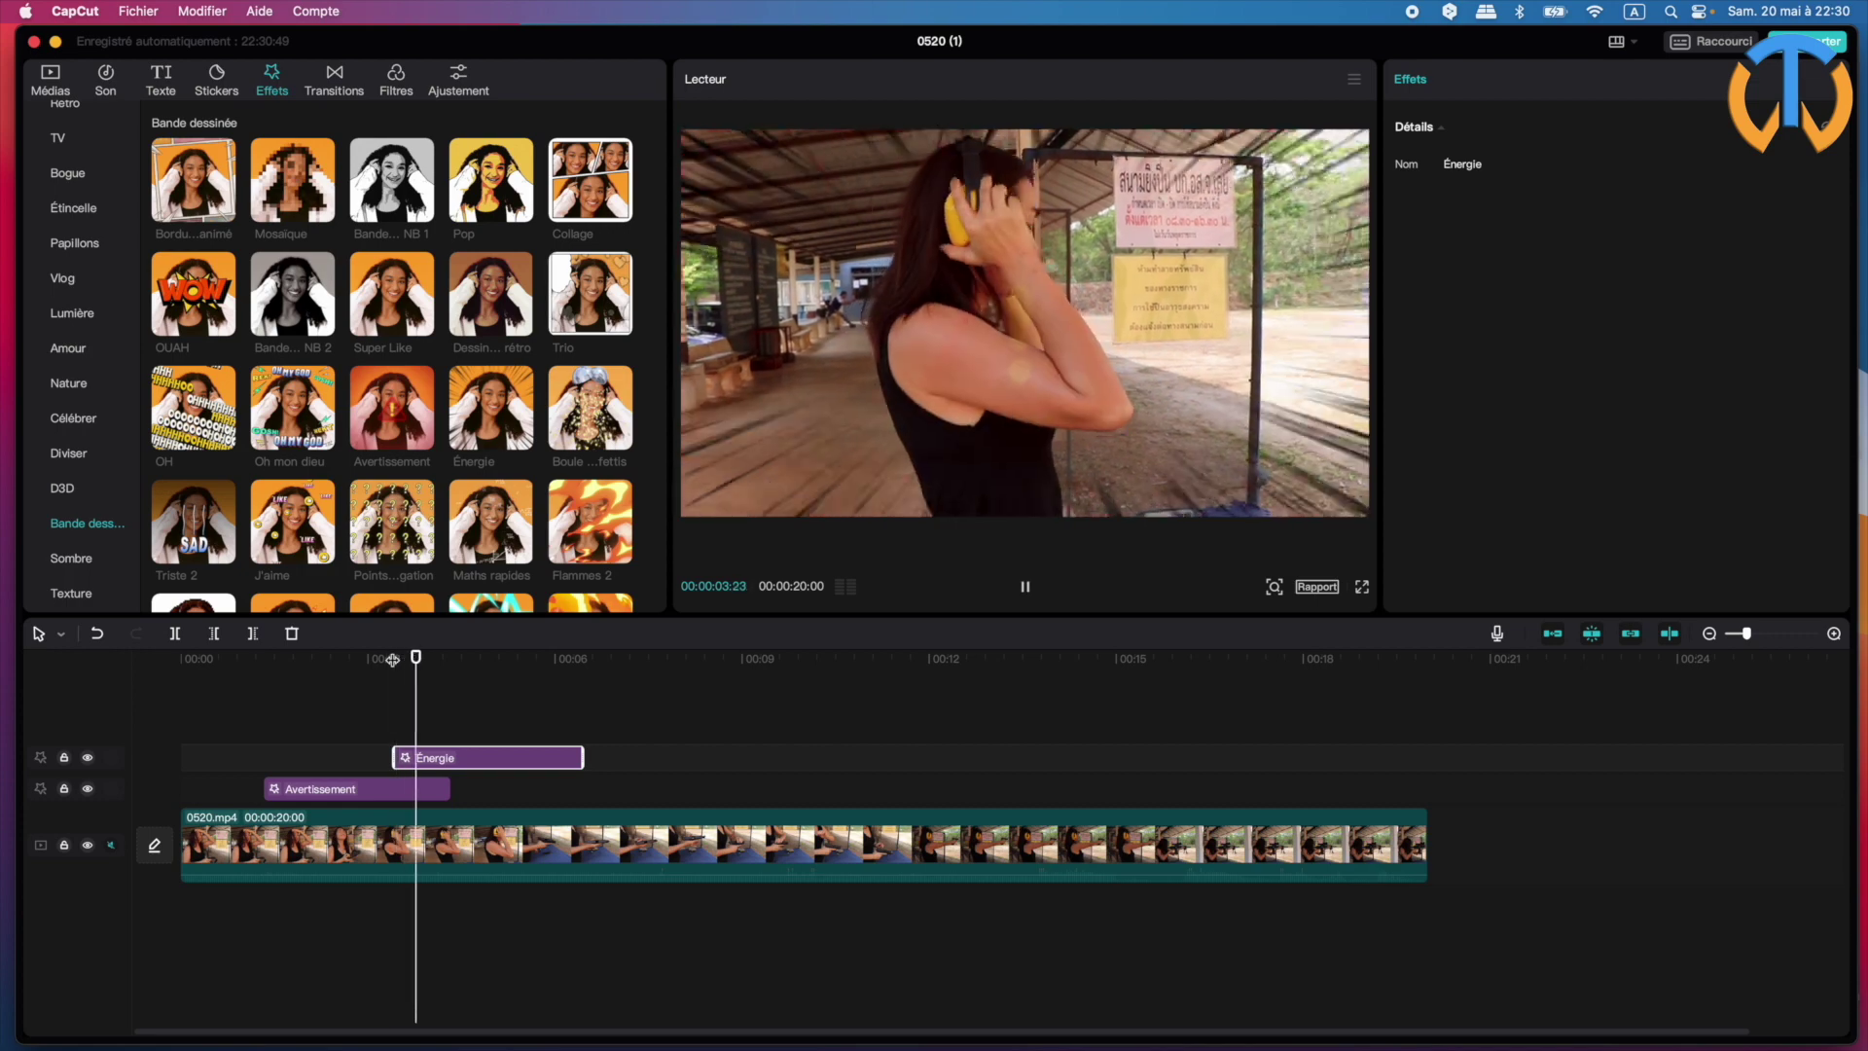
key(space)
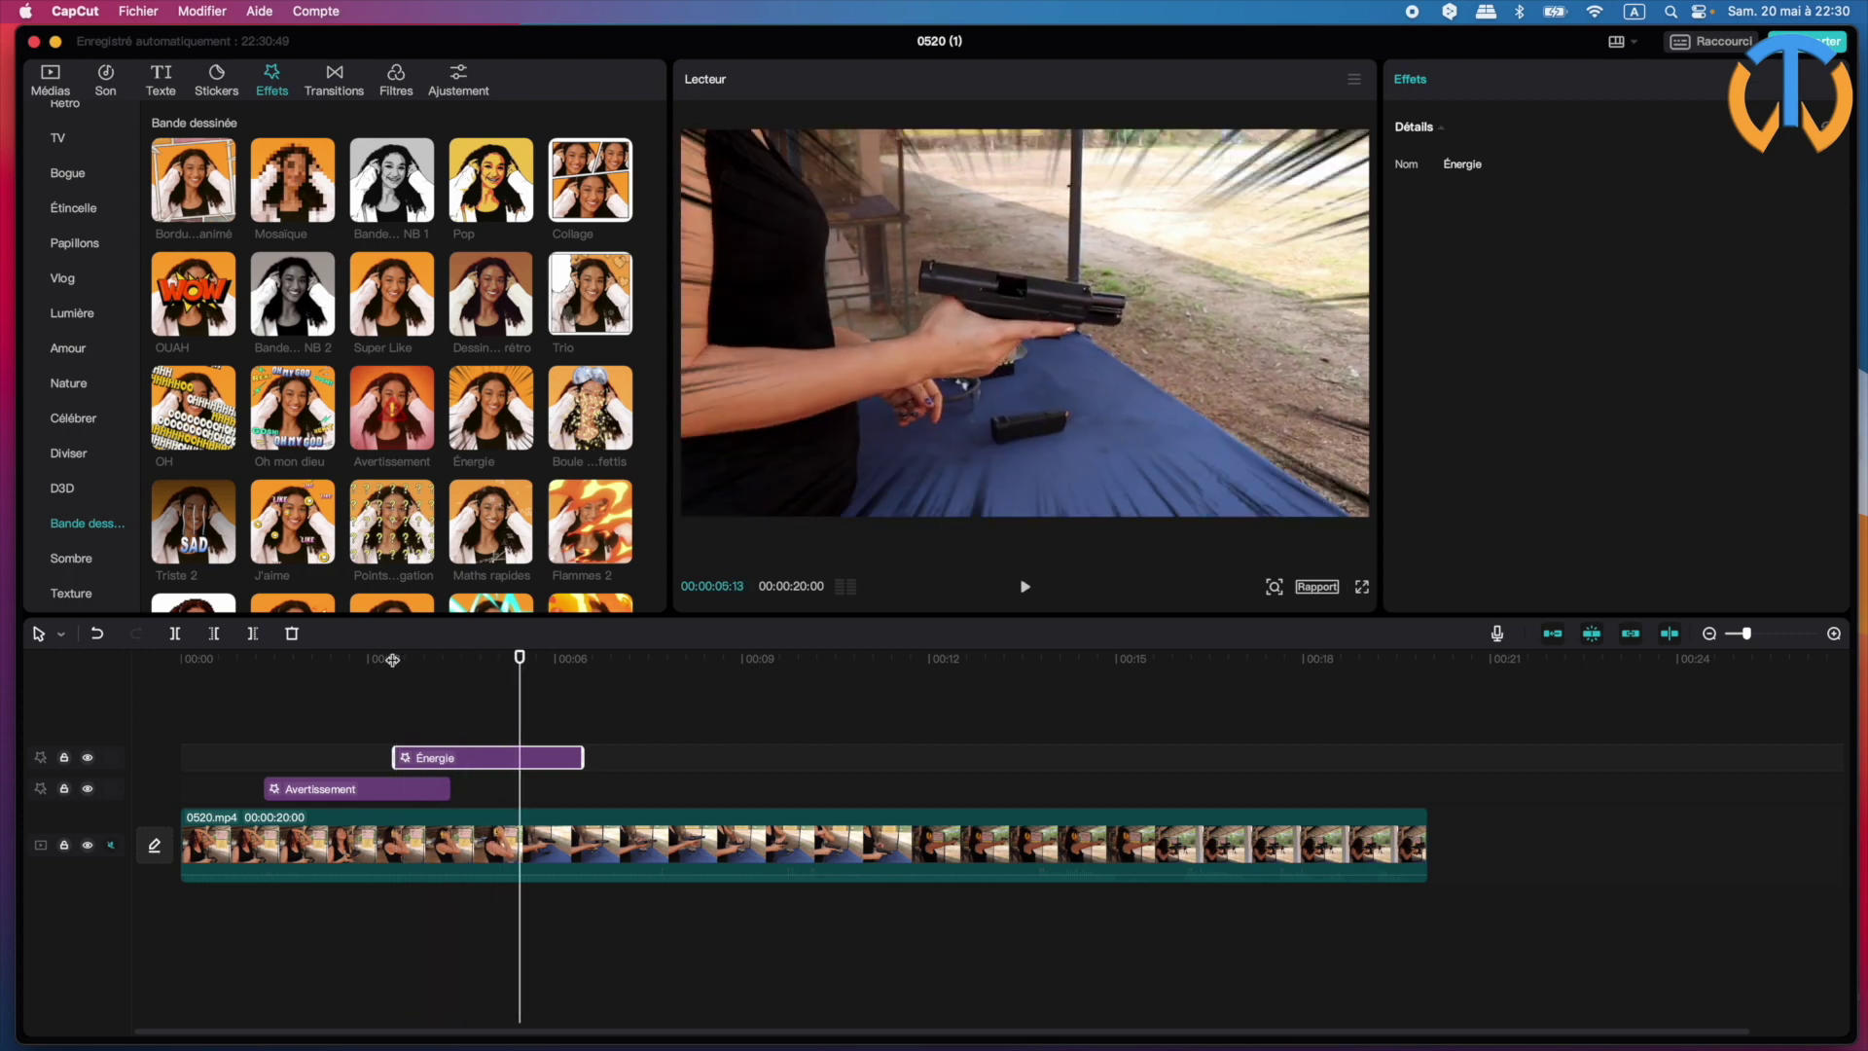
- Align Avertissement directly beneath Énergie, shift both effects together to start at about 5.4 seconds, and play them back
drag(380, 789, 510, 791)
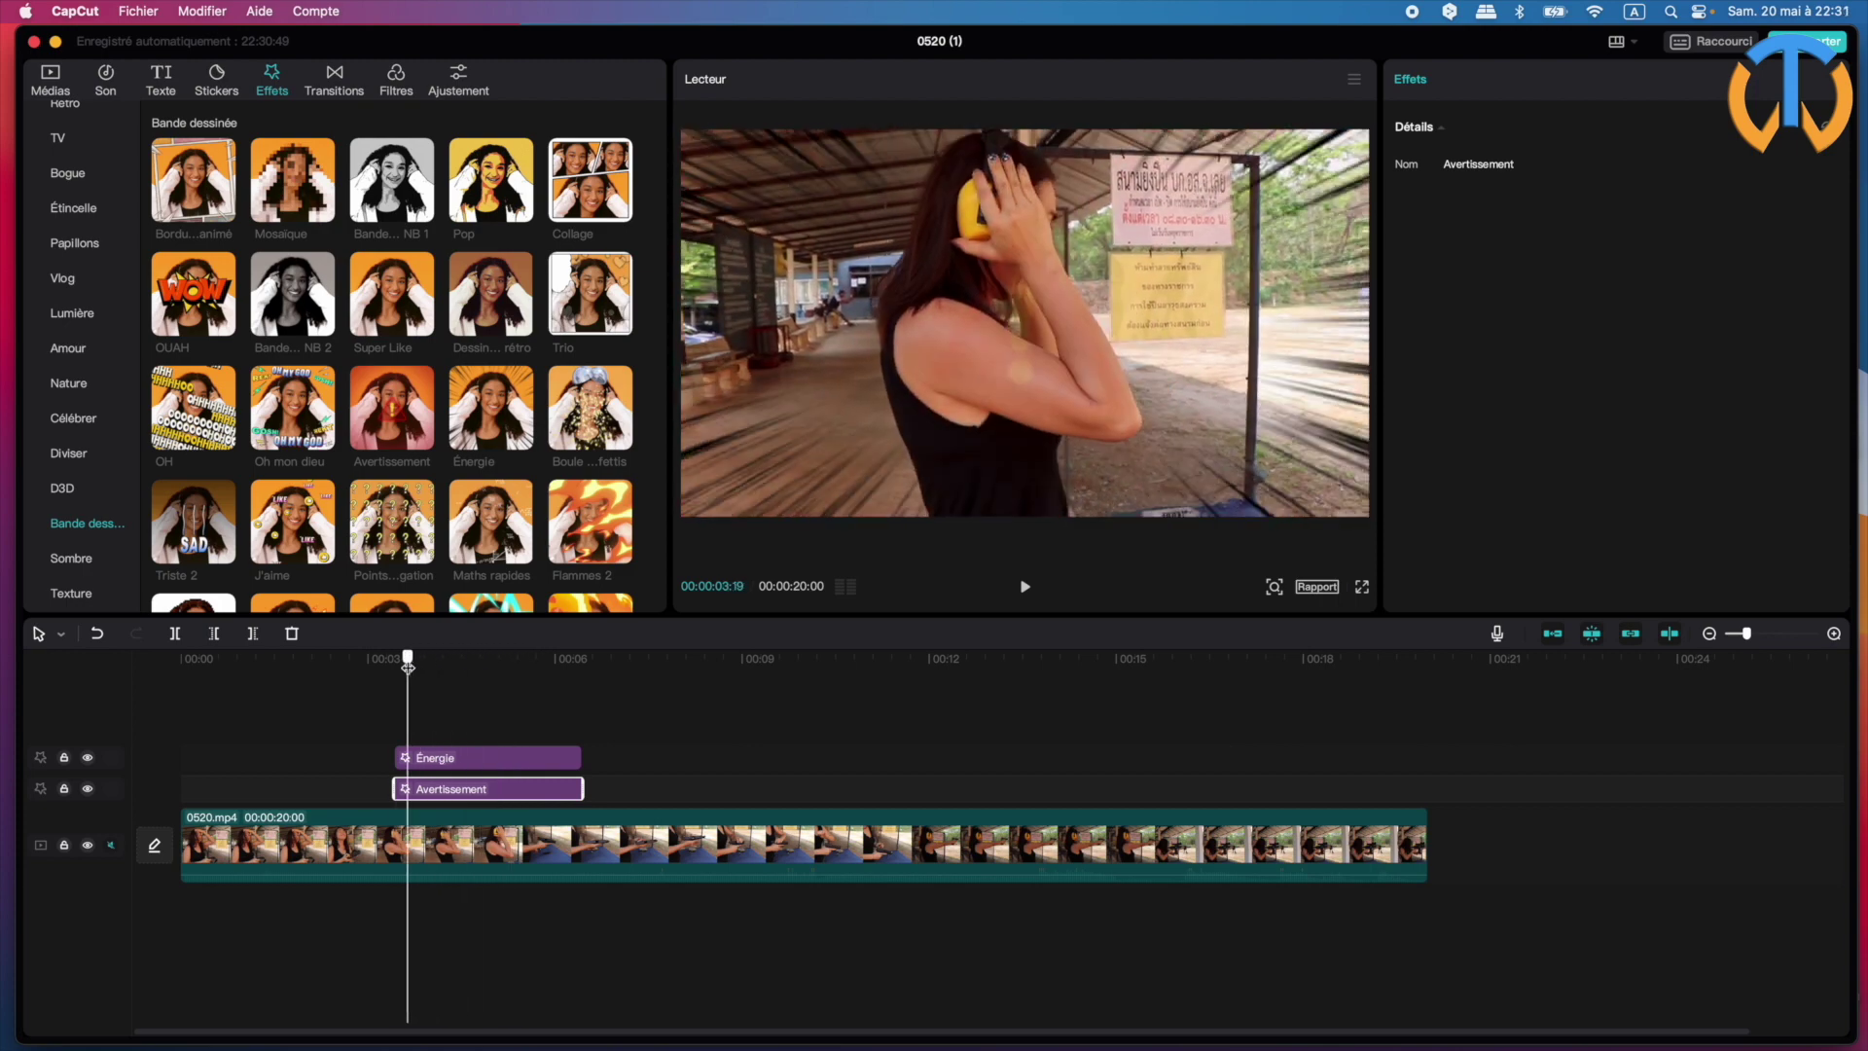
click(414, 757)
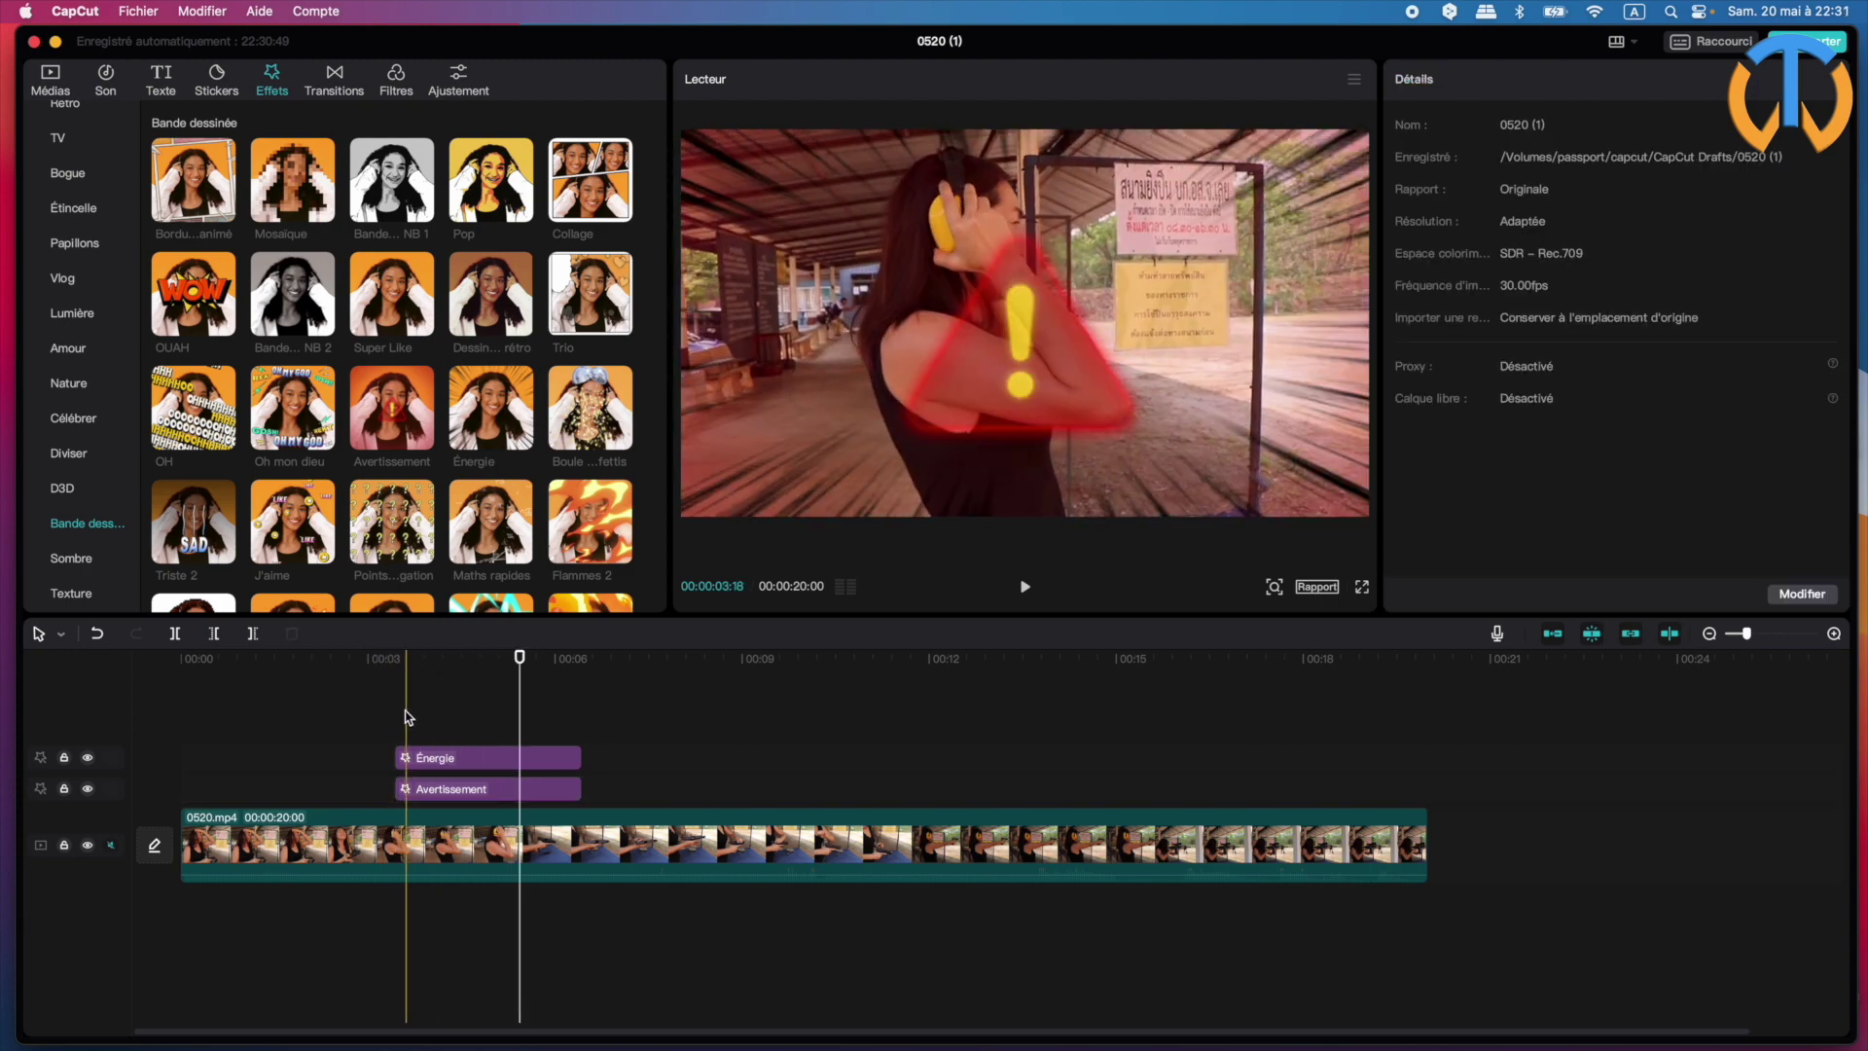
super+click(438, 790)
drag(439, 793, 563, 791)
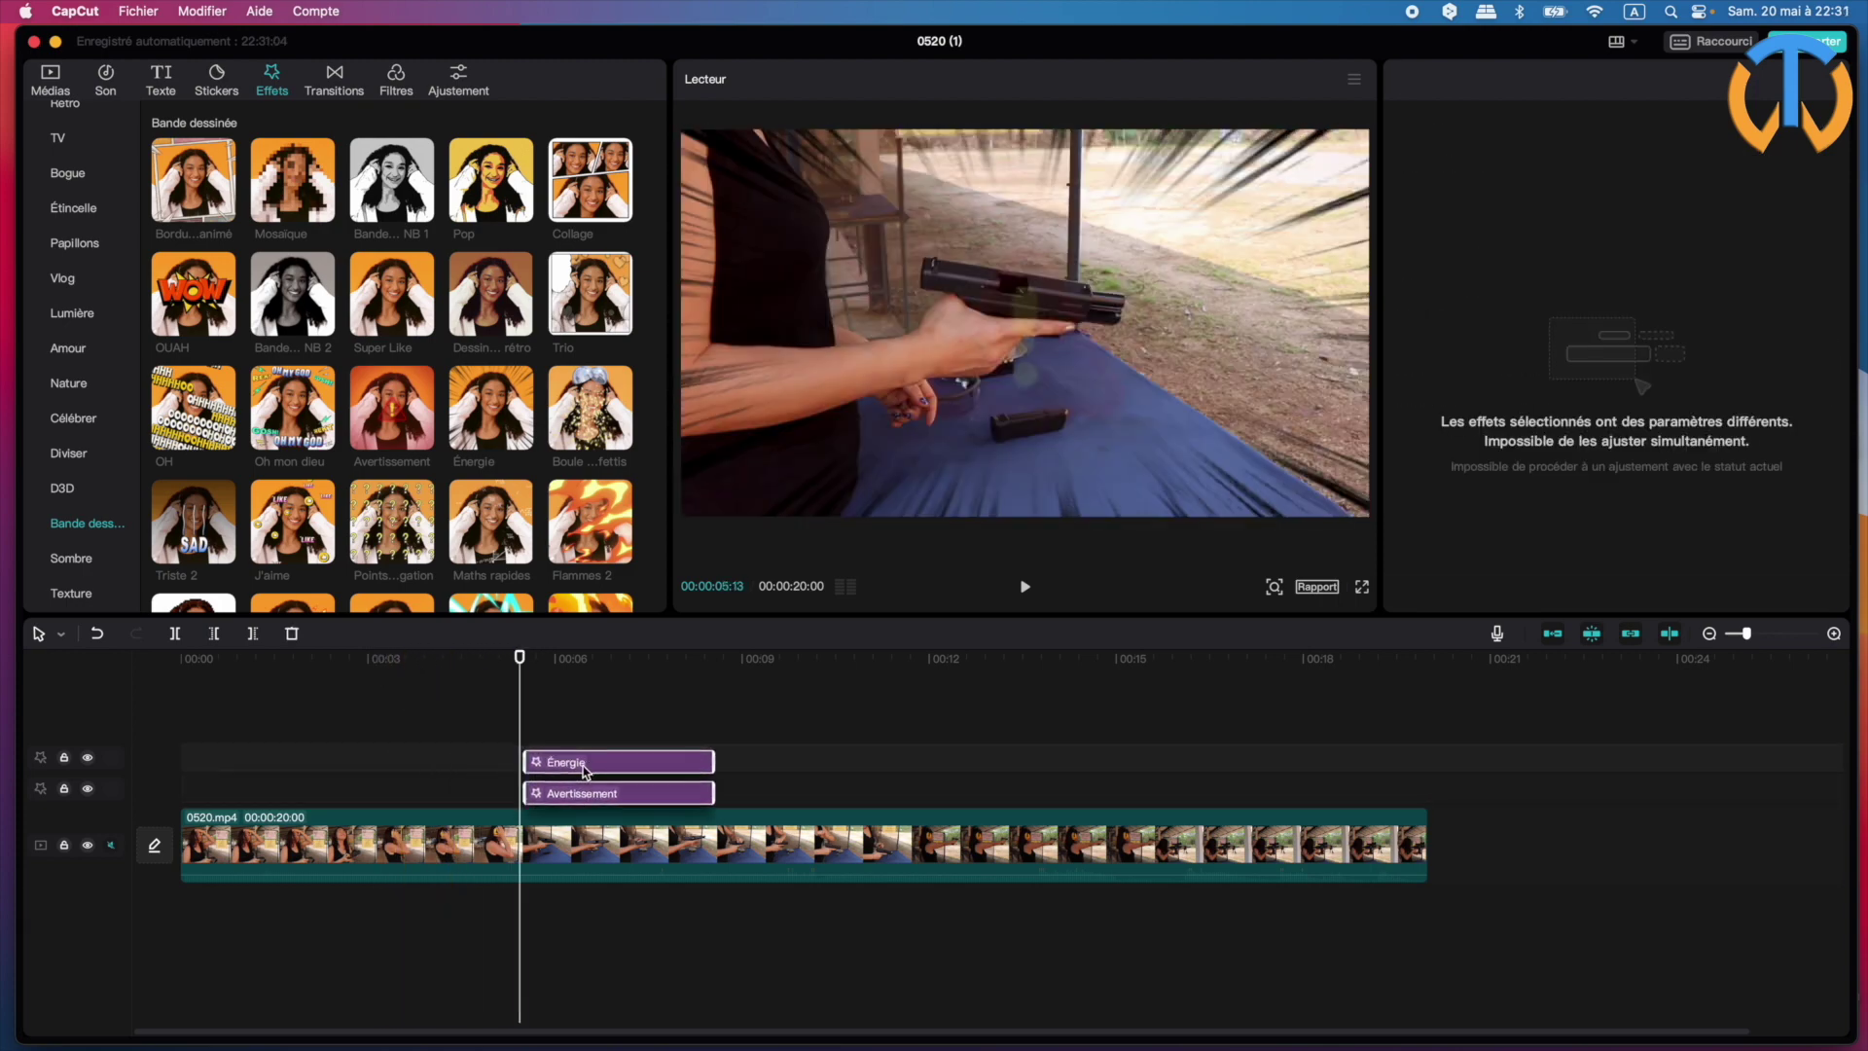
key(space)
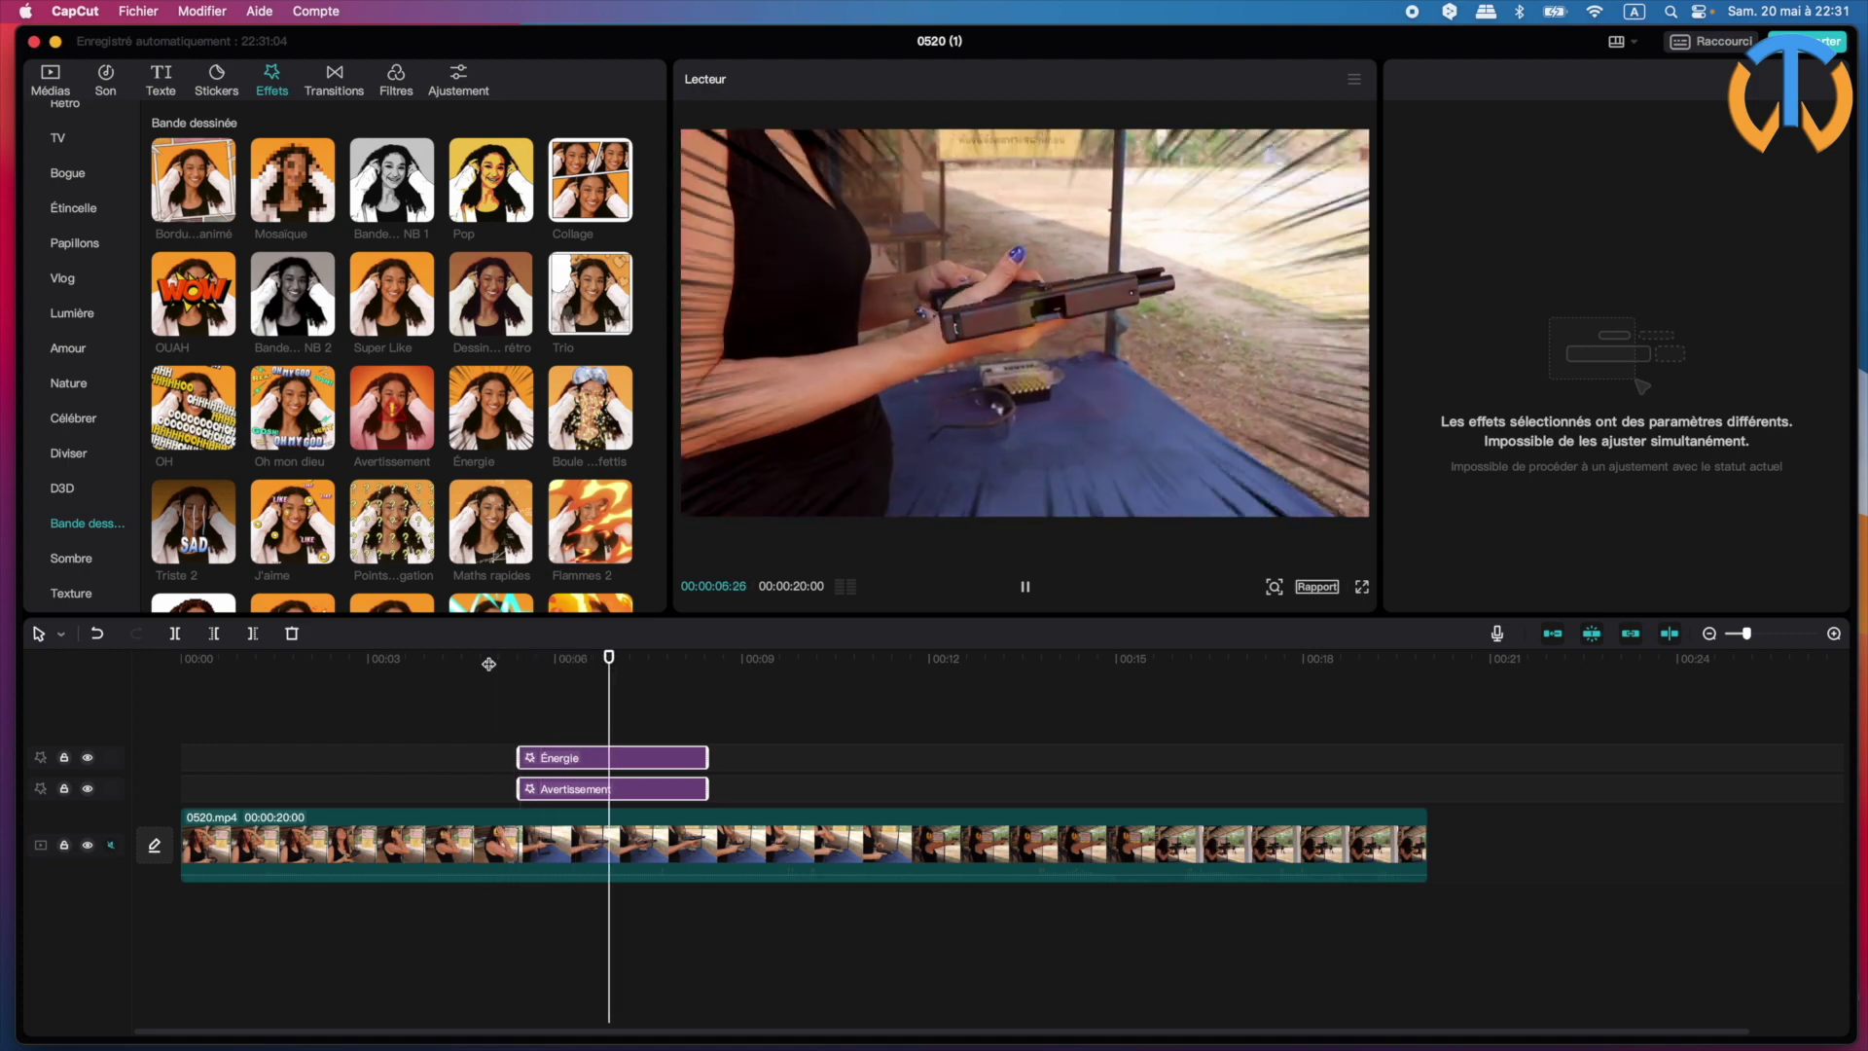
key(space)
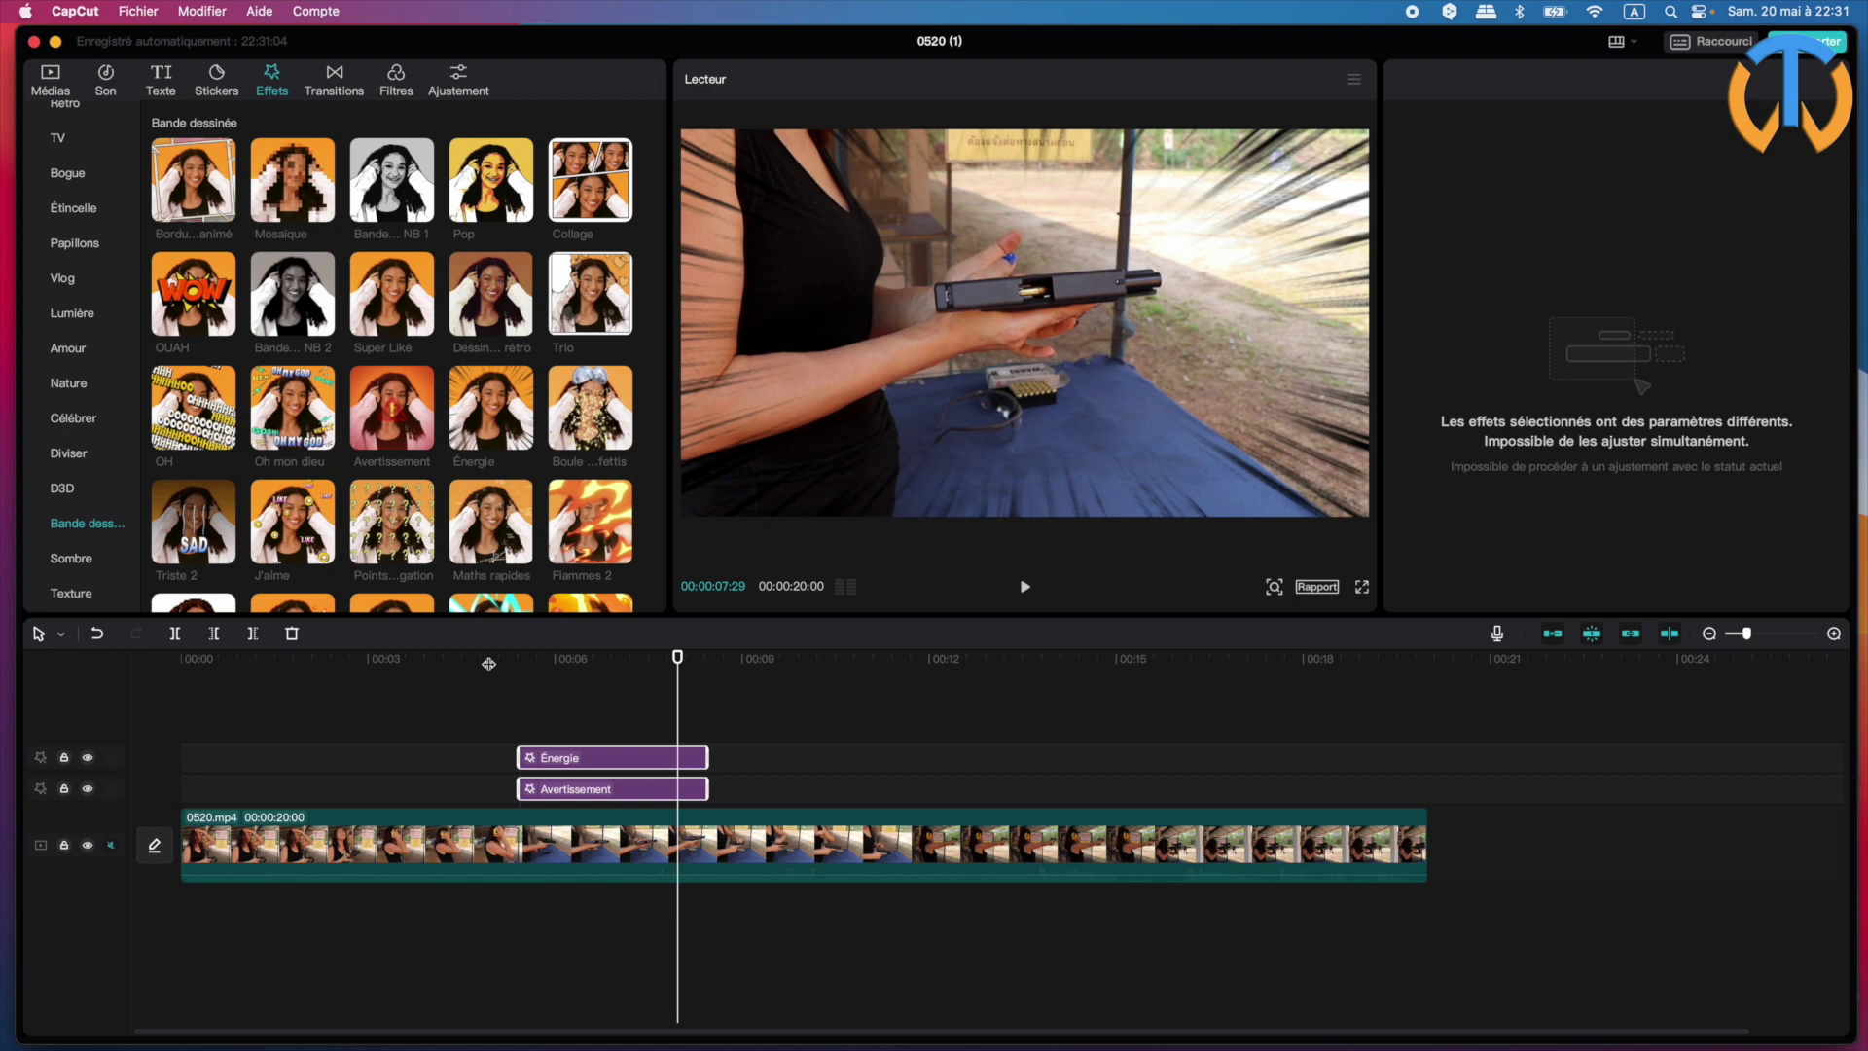
- Delete the Énergie and Avertissement effects together and move the playhead back to about 3.3 seconds
drag(586, 725, 598, 790)
key(Delete)
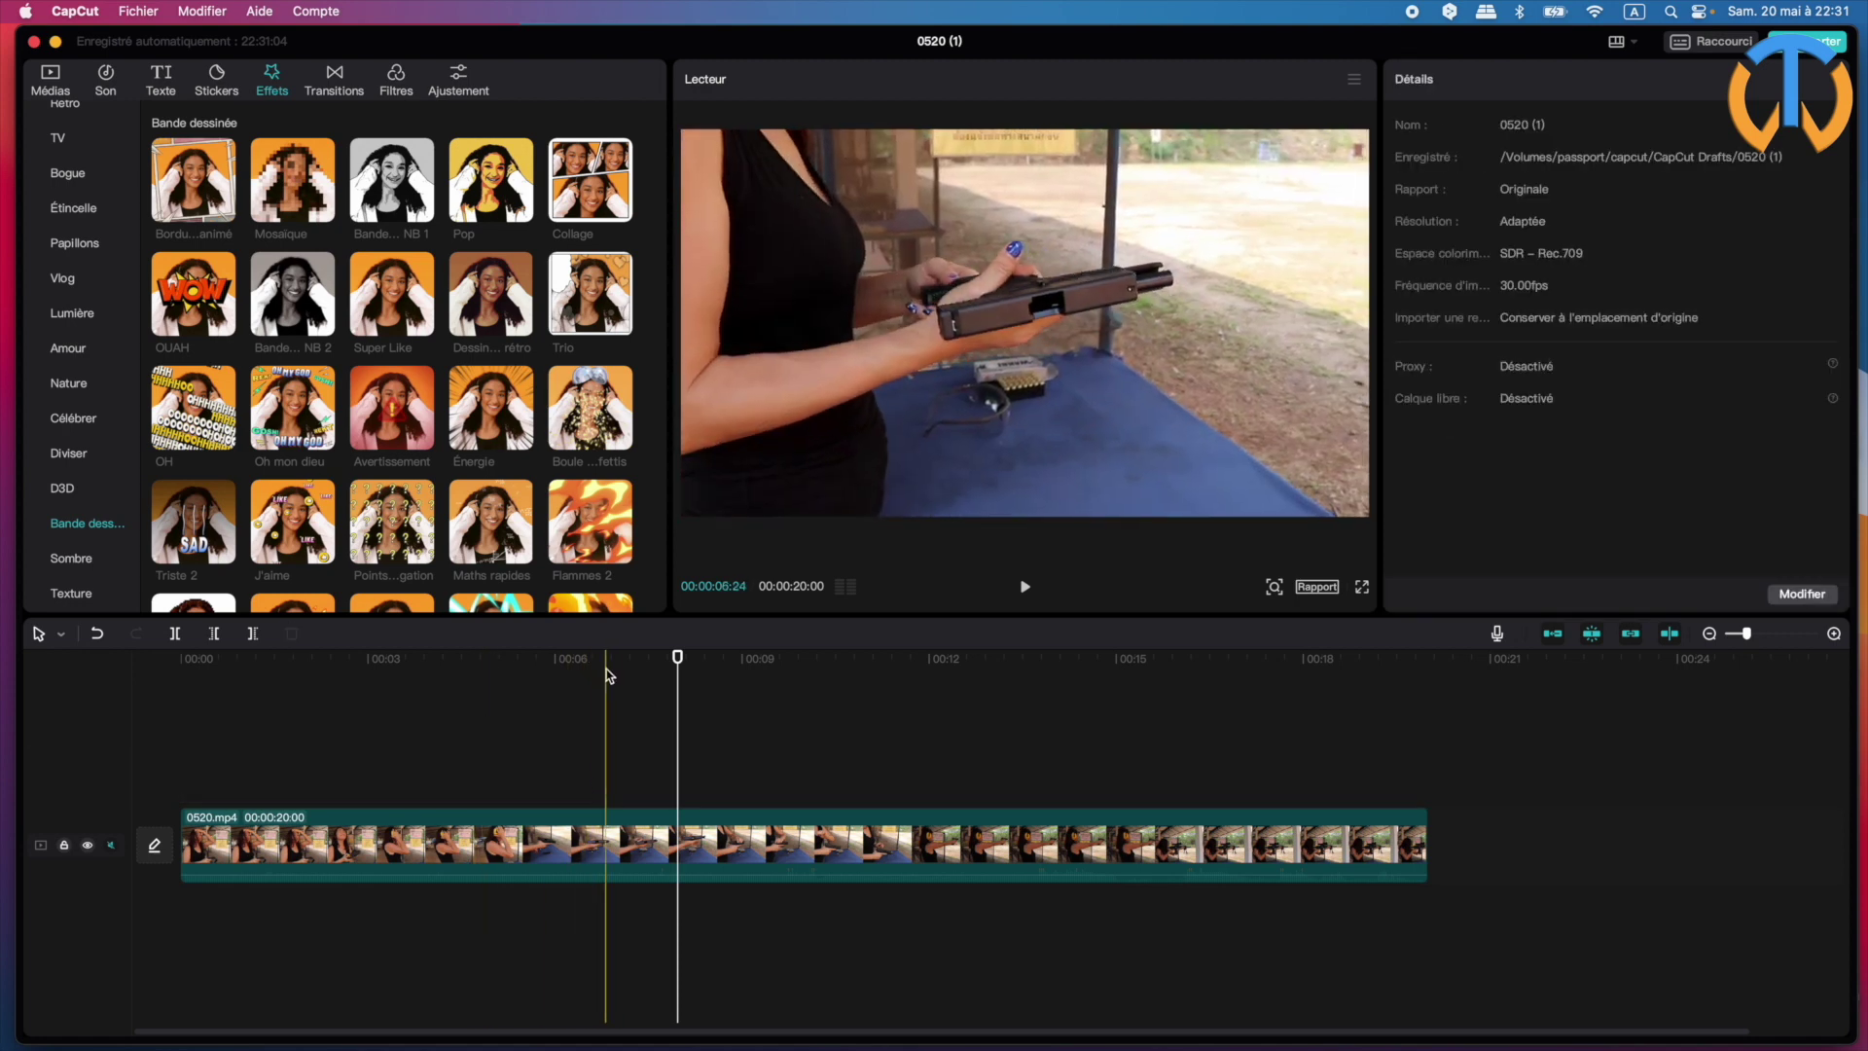
drag(678, 662, 386, 668)
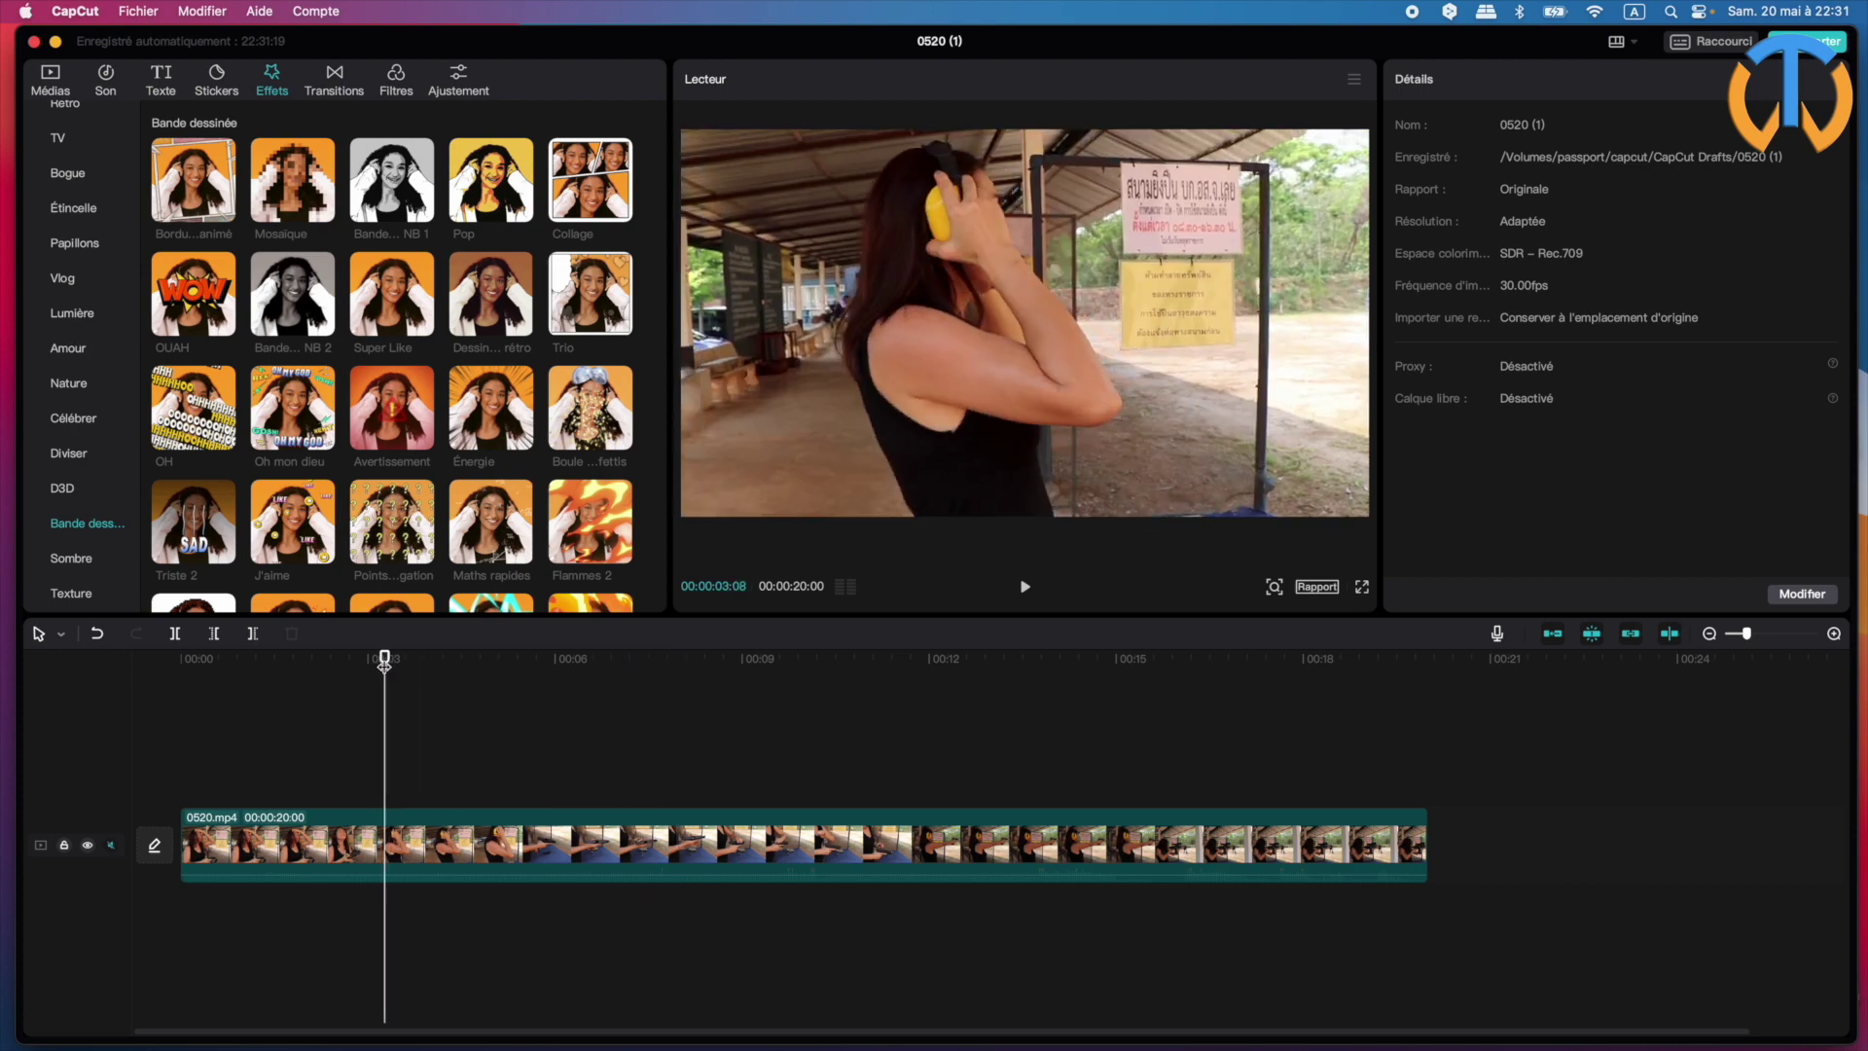
- Add the Maths rapides effect, move it to the start of the clip, and play it back from the beginning
click(465, 551)
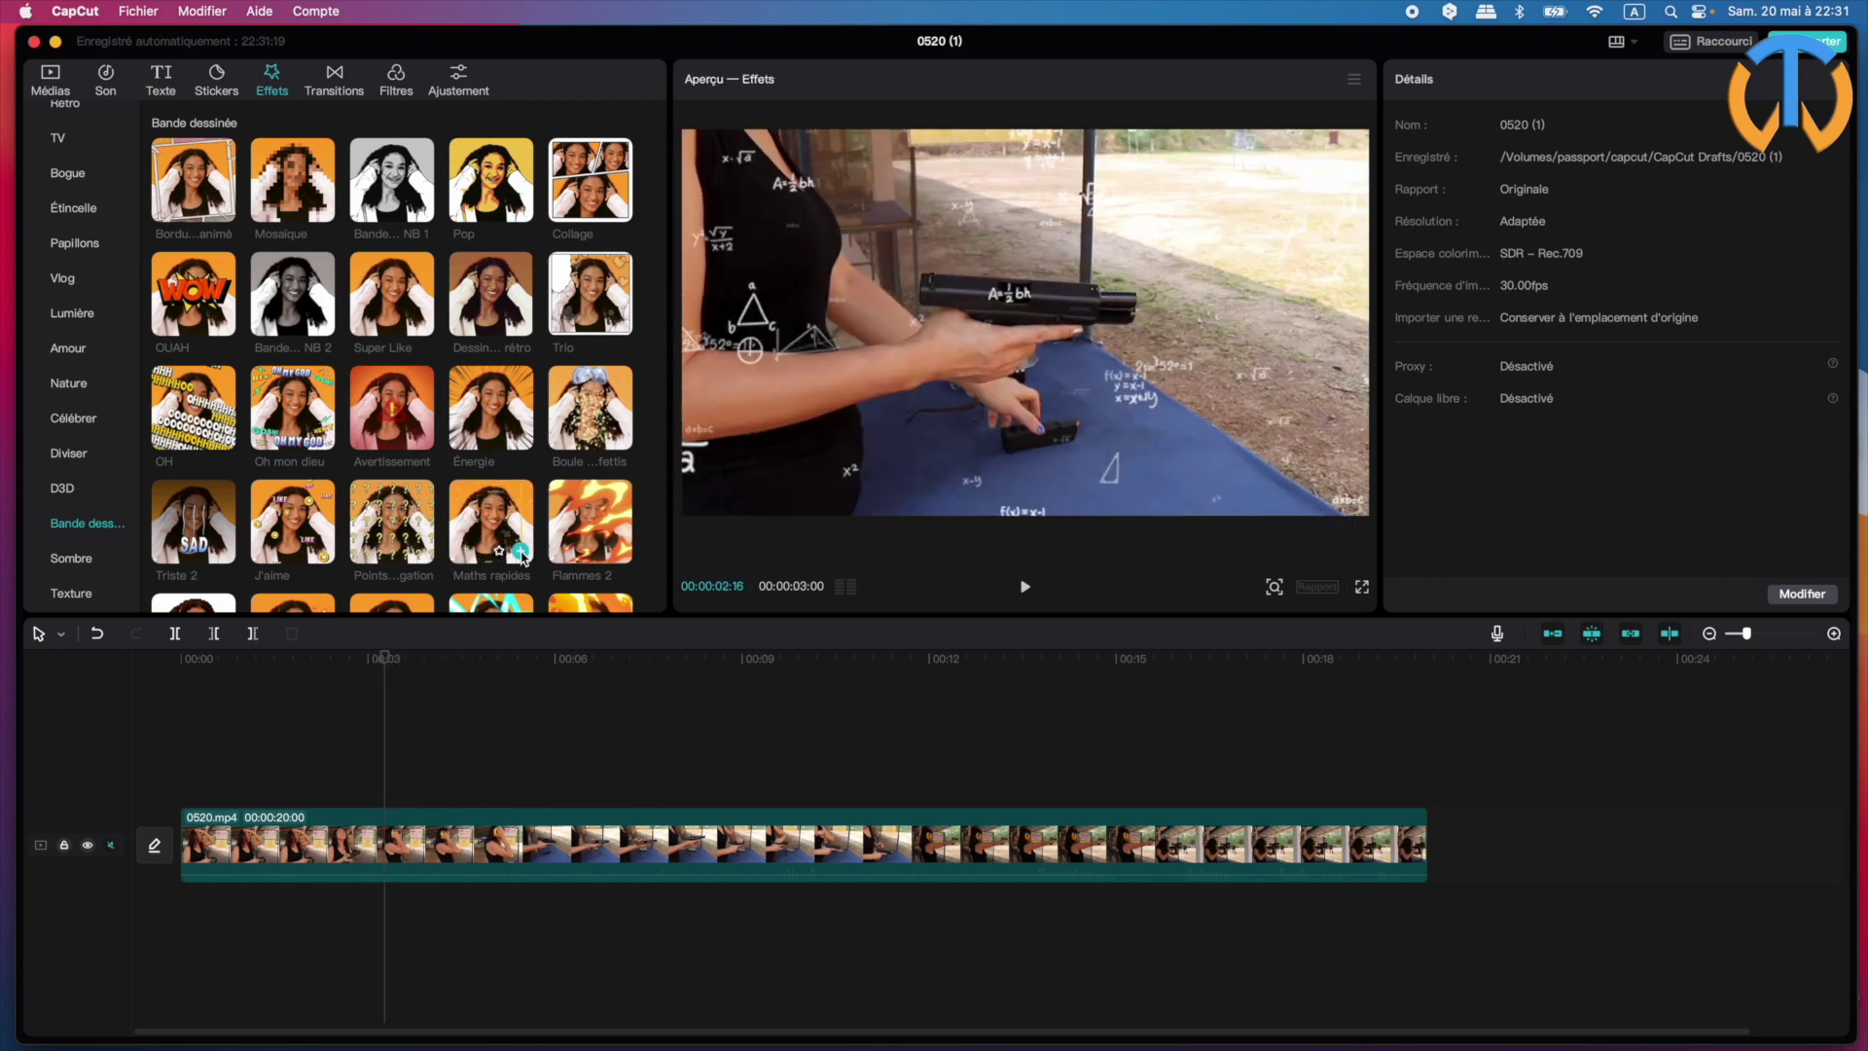
click(522, 553)
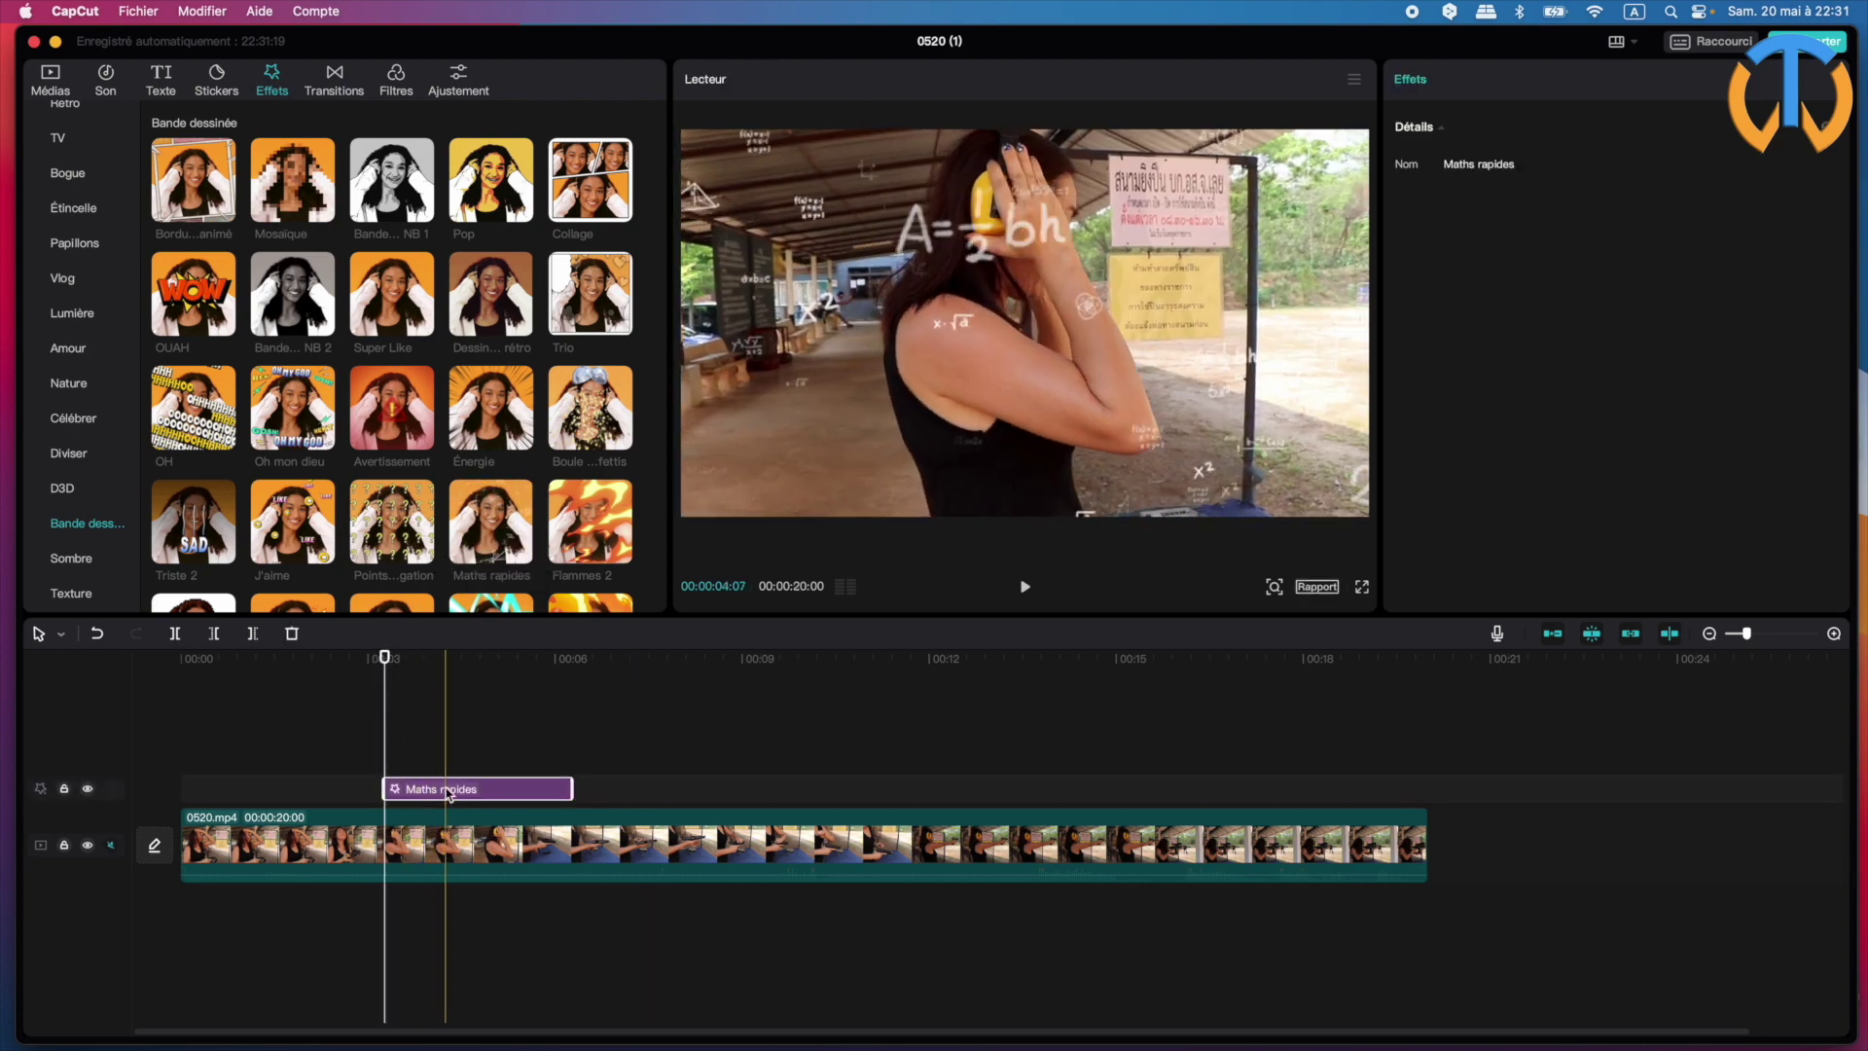
drag(448, 793, 243, 793)
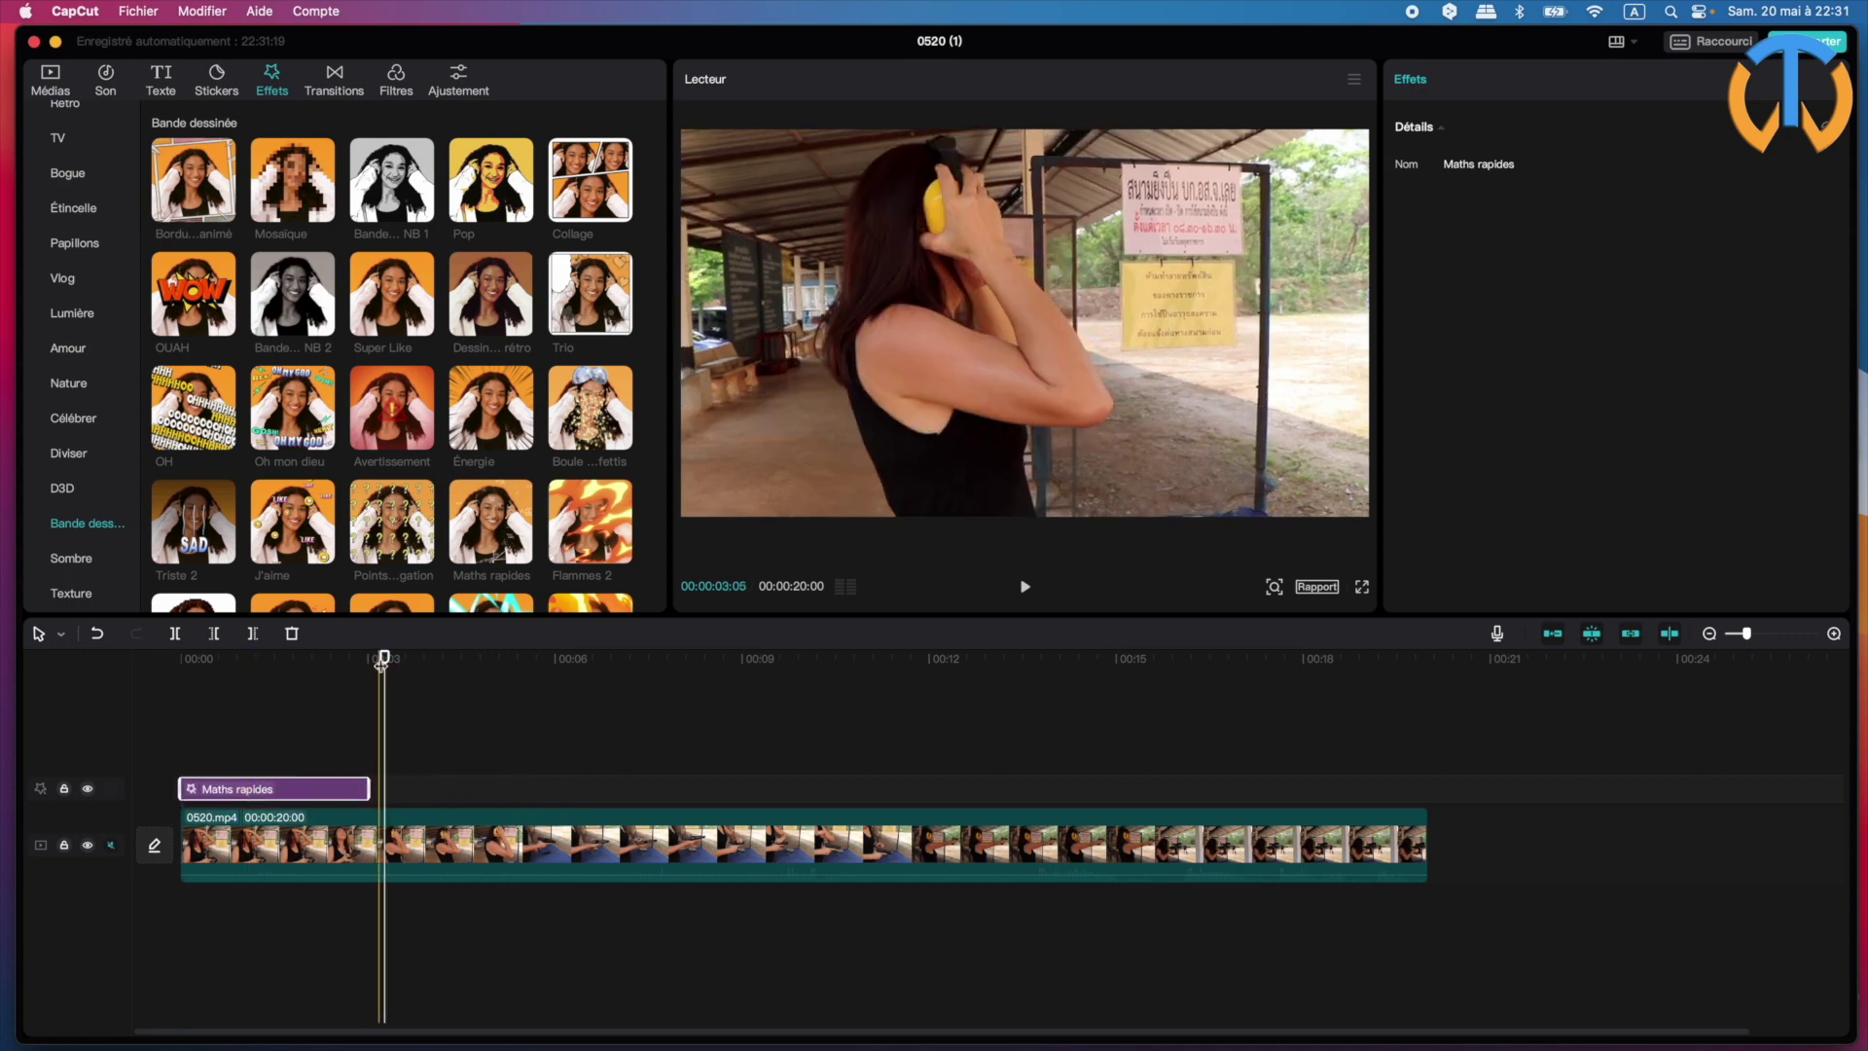
drag(385, 661, 177, 679)
key(space)
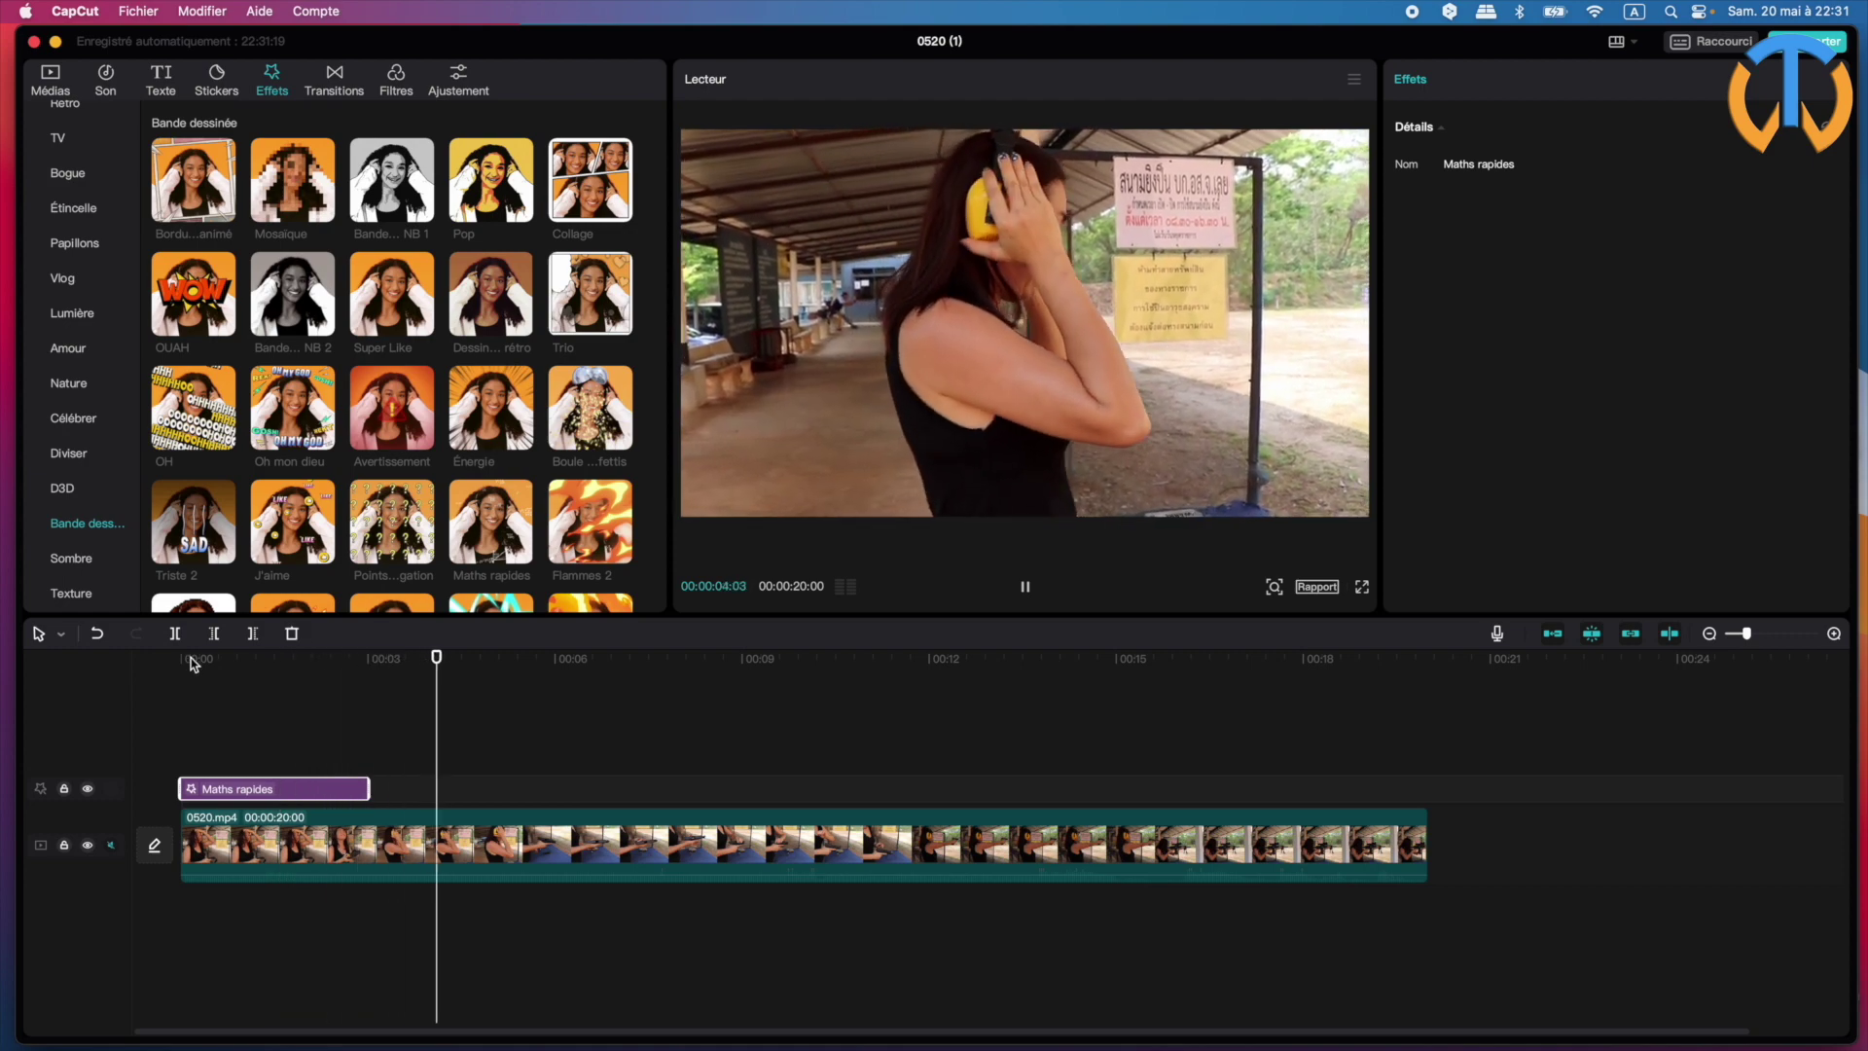
- Preview further Bande dessinée effects such as Trio and Super Like, and return to the beginning of the video effects list
click(292, 520)
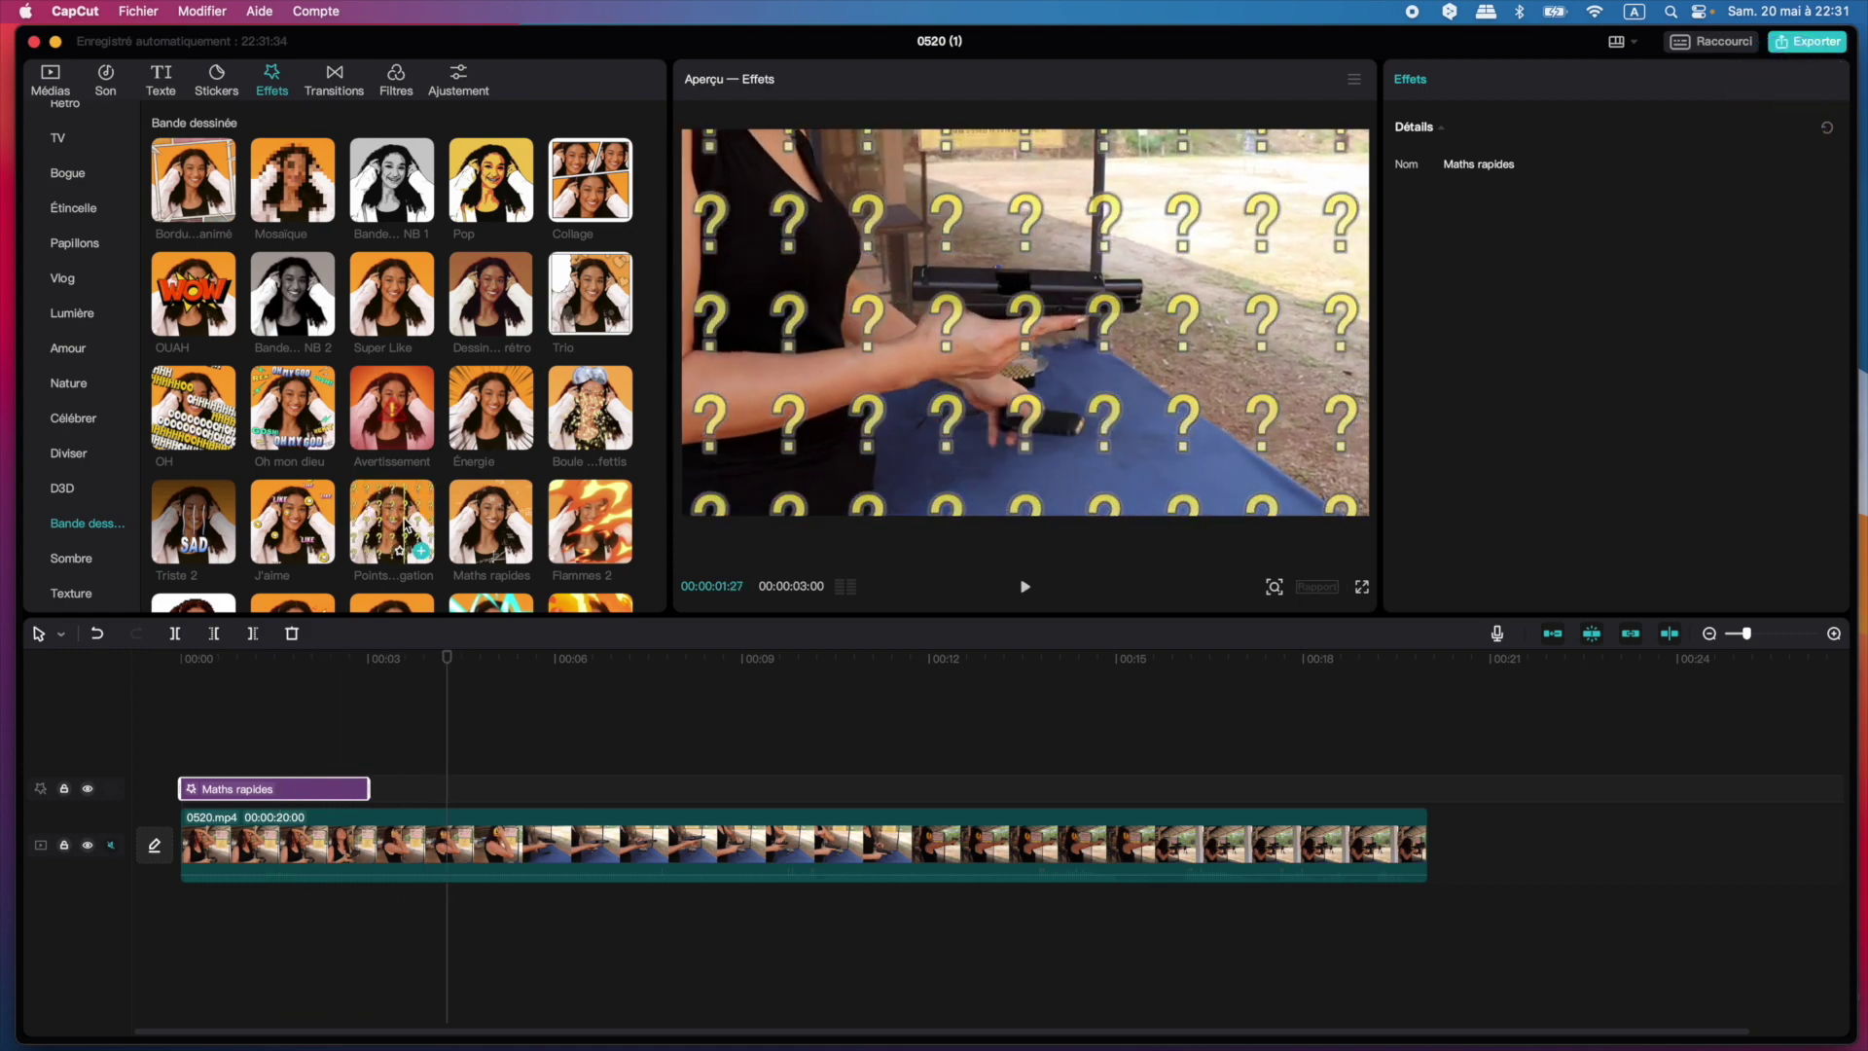
click(288, 419)
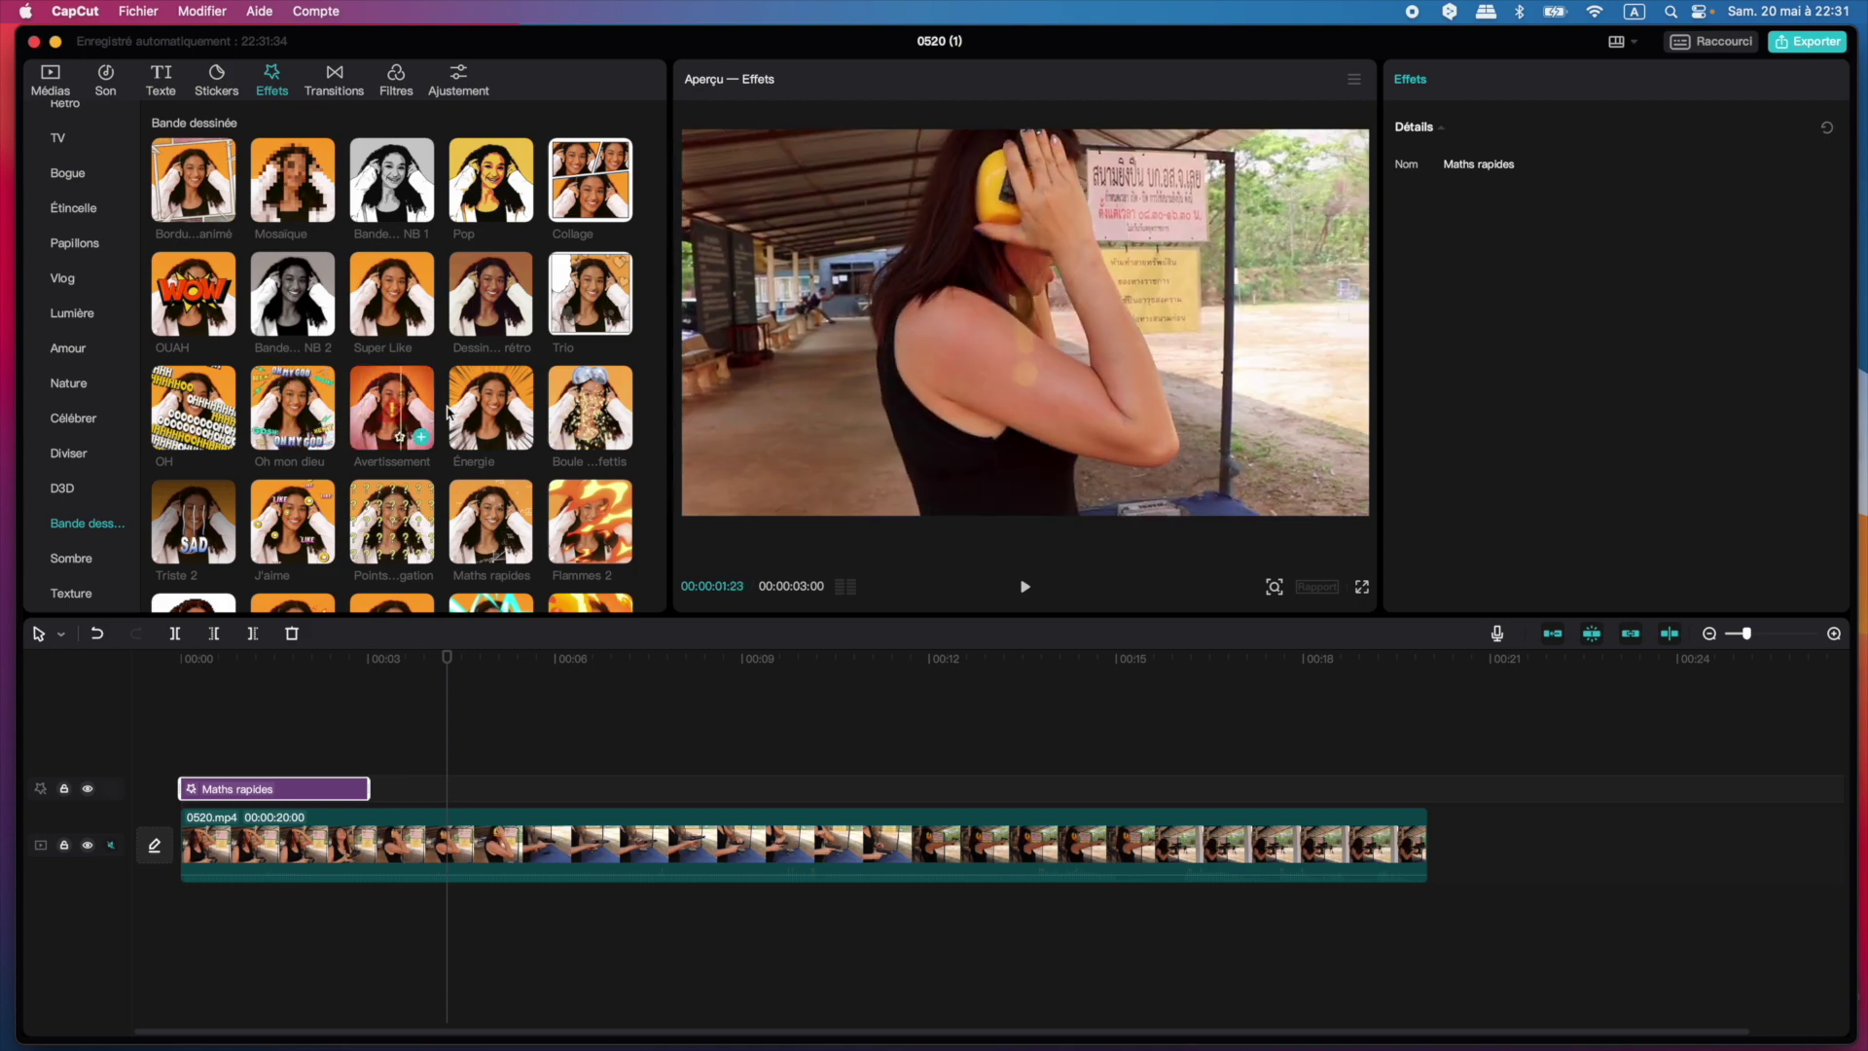
click(474, 298)
click(592, 297)
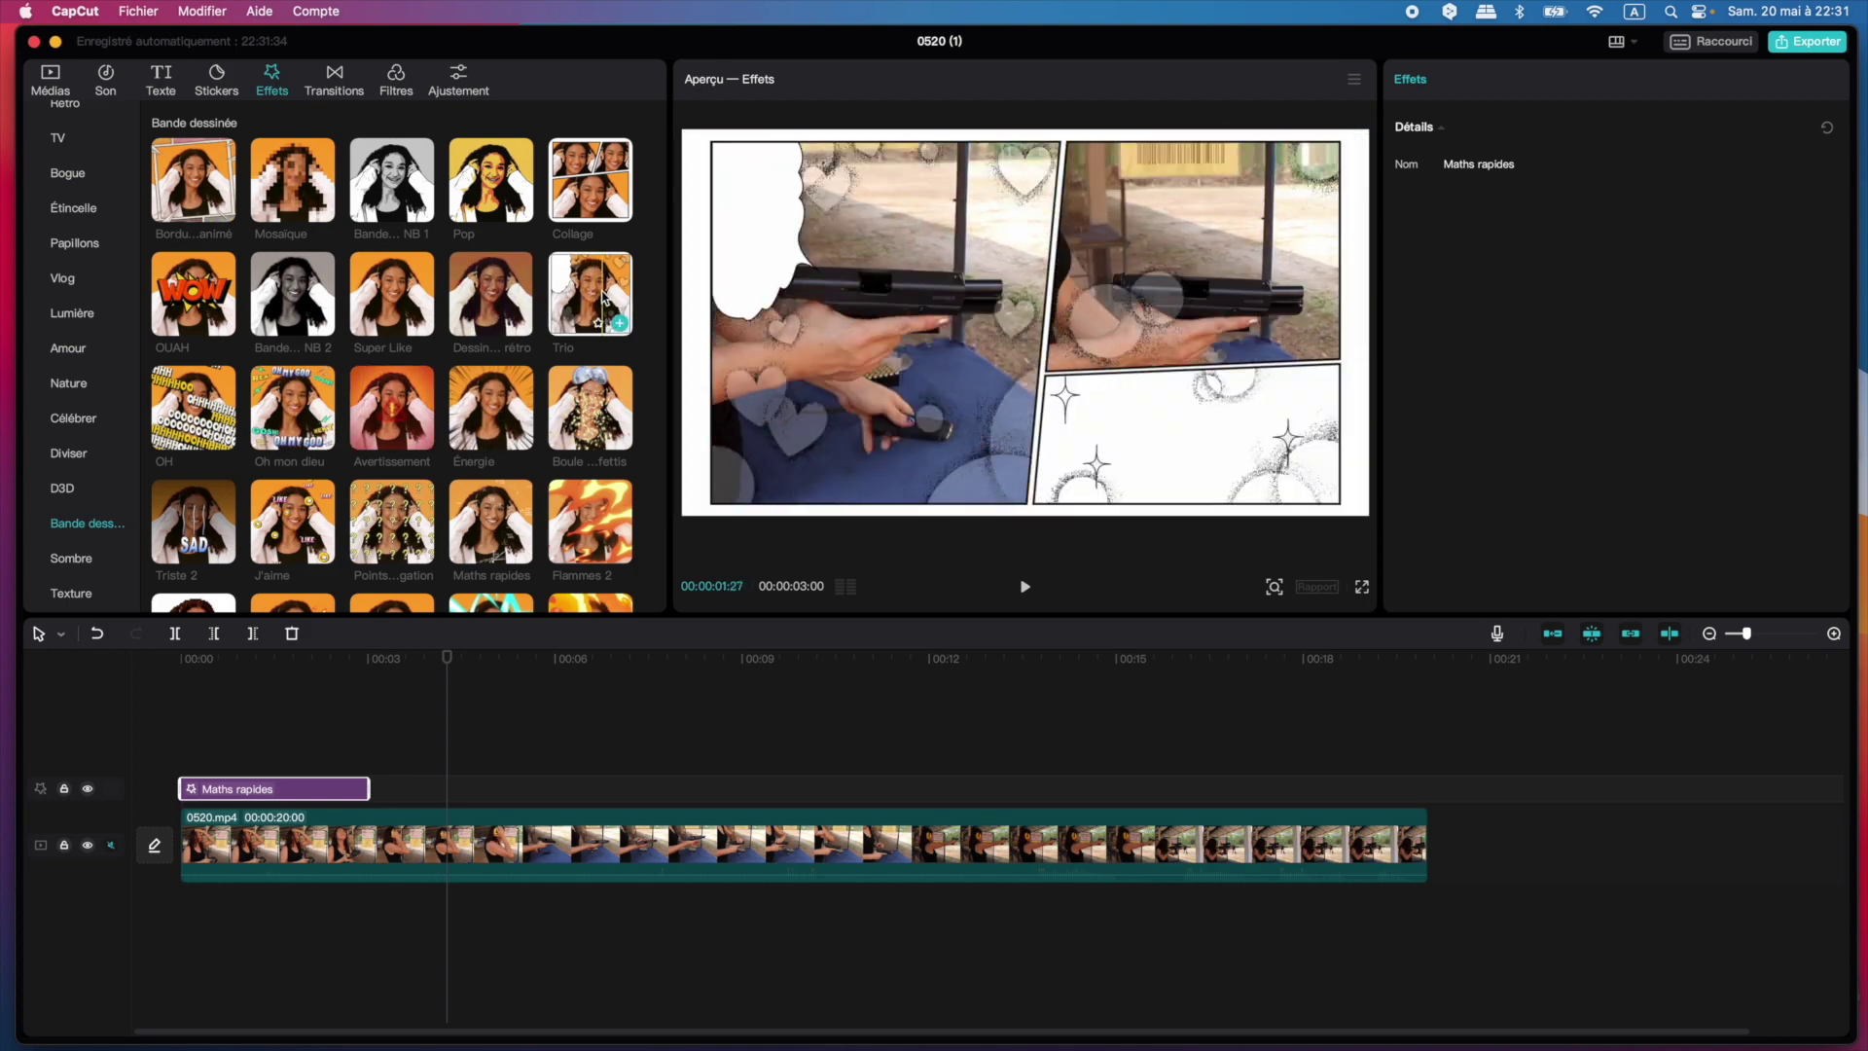
click(389, 285)
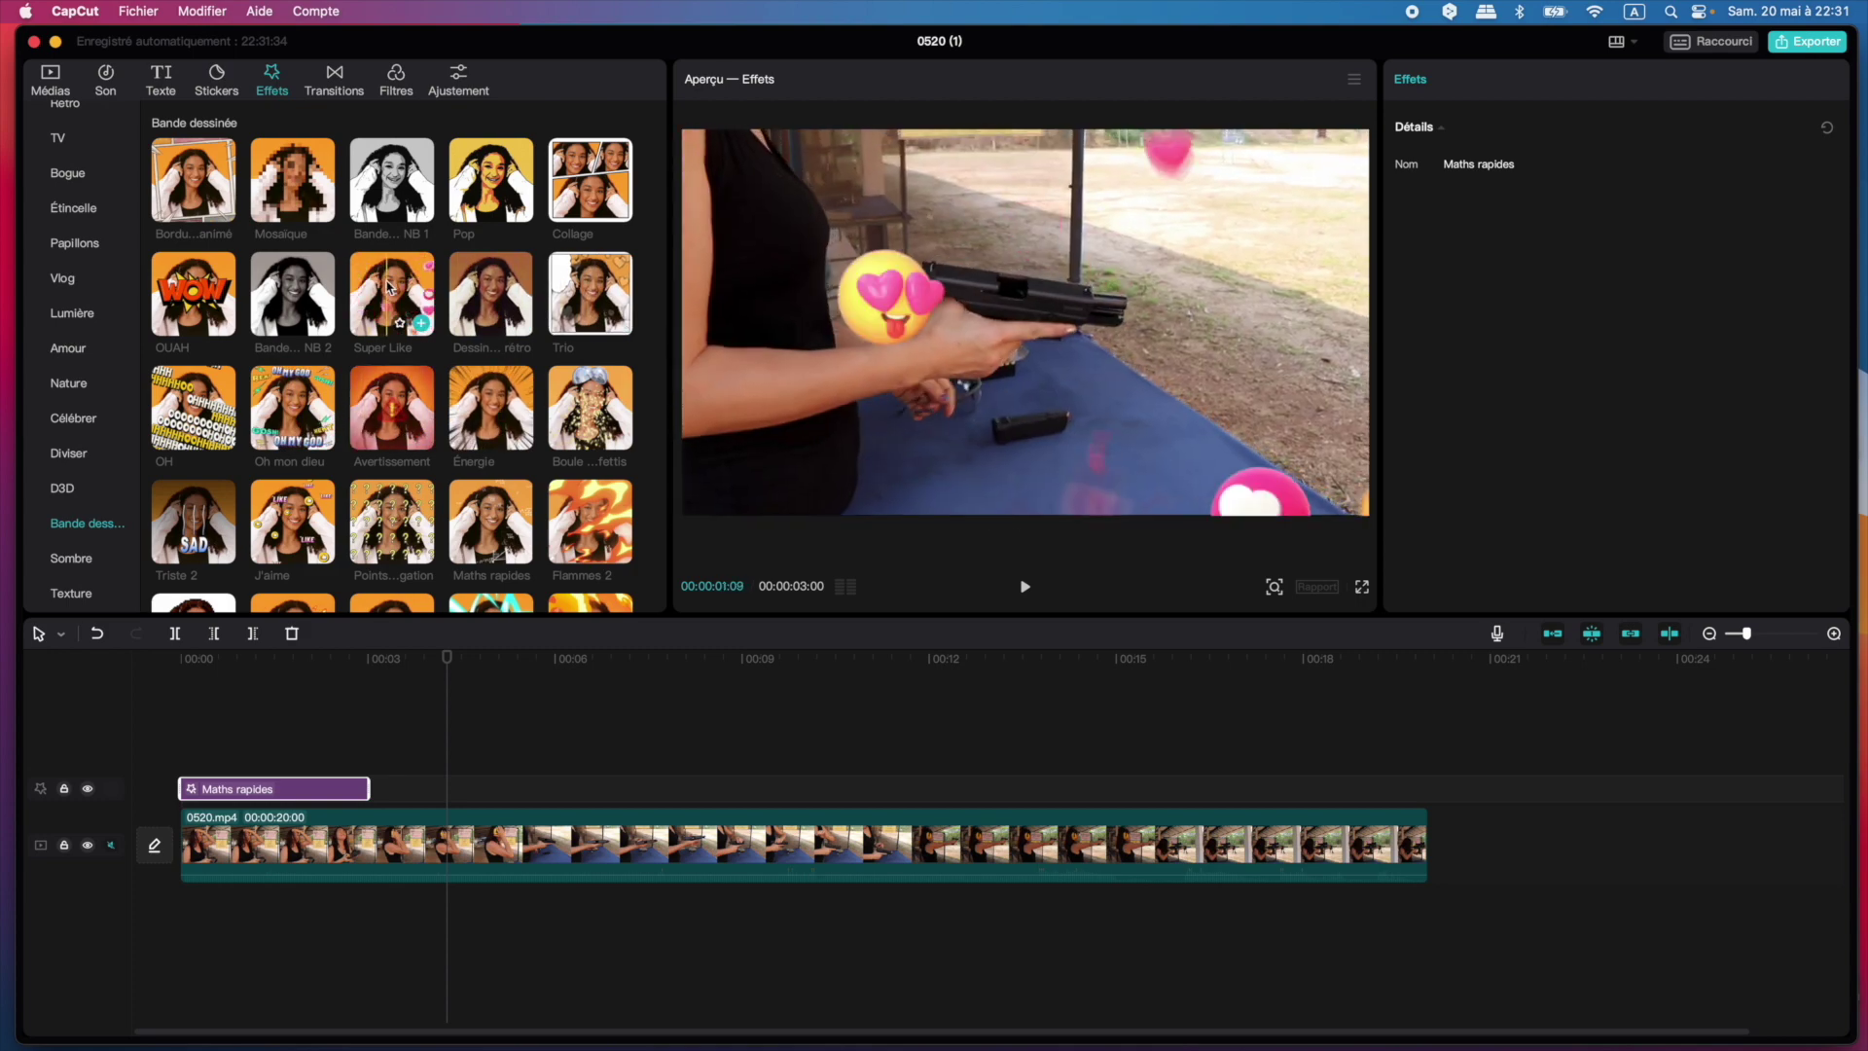
click(85, 129)
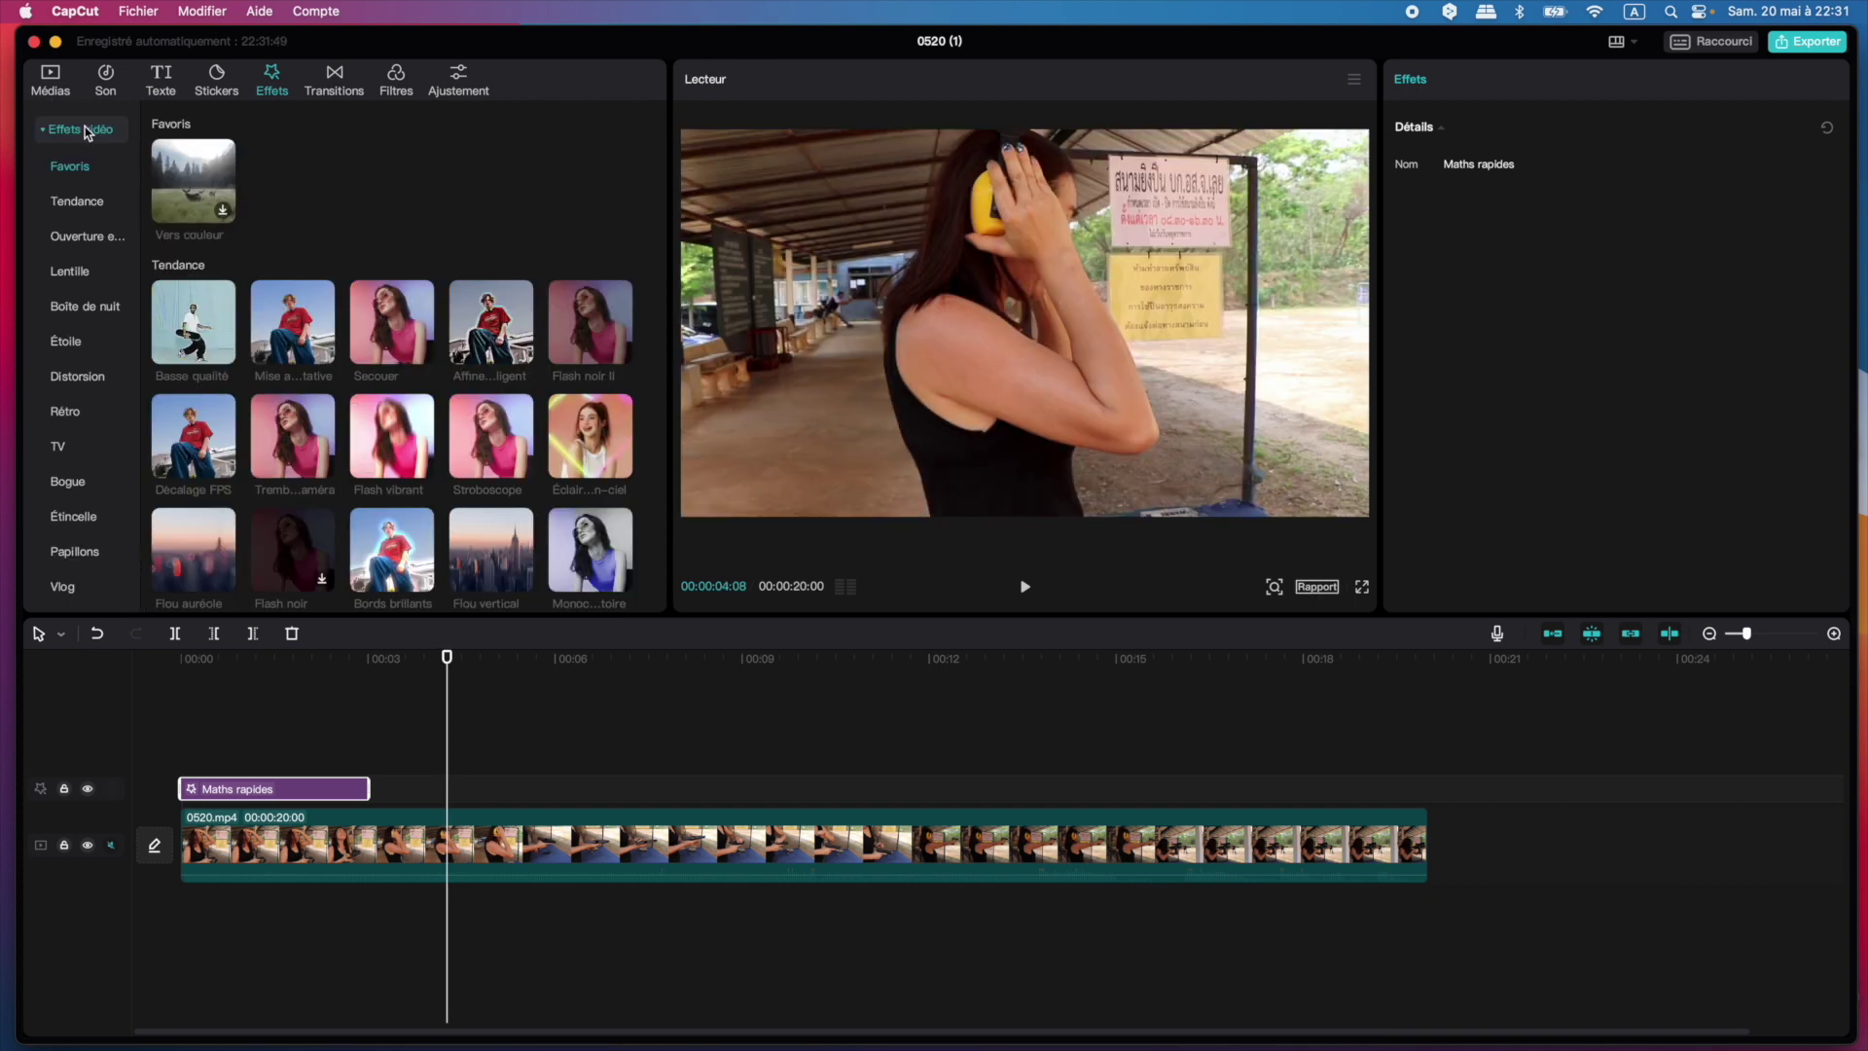